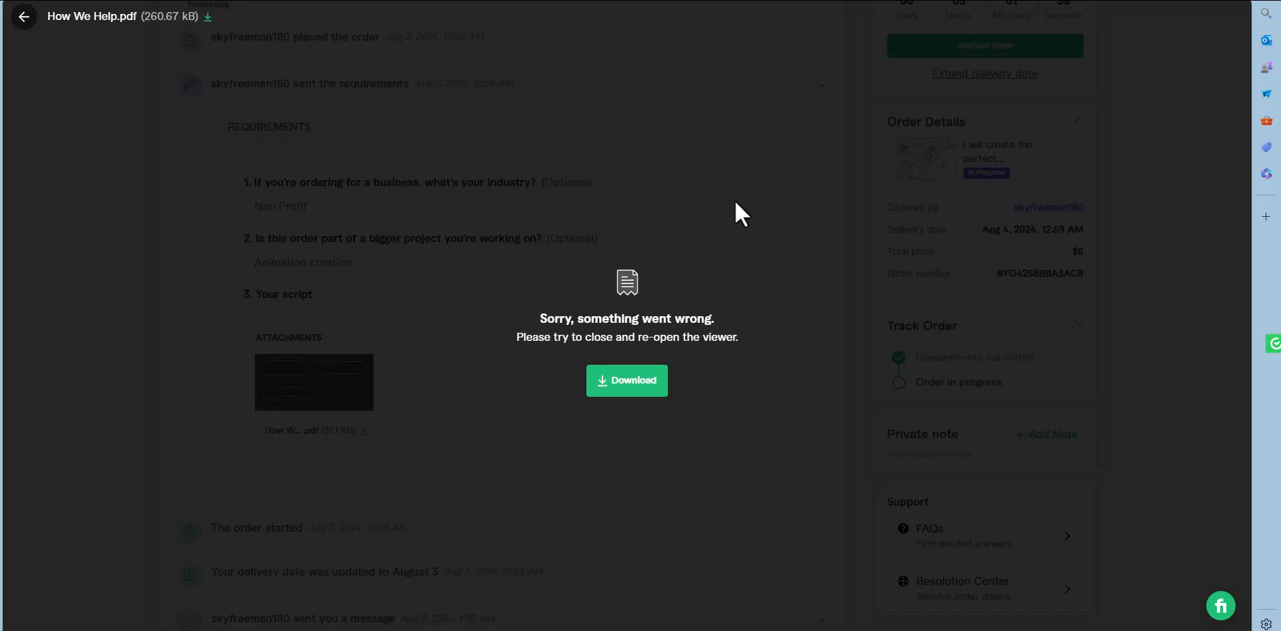
Close the failed PDF preview and look through the order page with its requirements.
{"action": "left_click", "coordinate": [23, 16]}
{"action": "scroll", "coordinate": [167, 230], "scroll_direction": "up", "scroll_amount": 3}
{"action": "scroll", "coordinate": [275, 319], "scroll_direction": "down", "scroll_amount": 9}
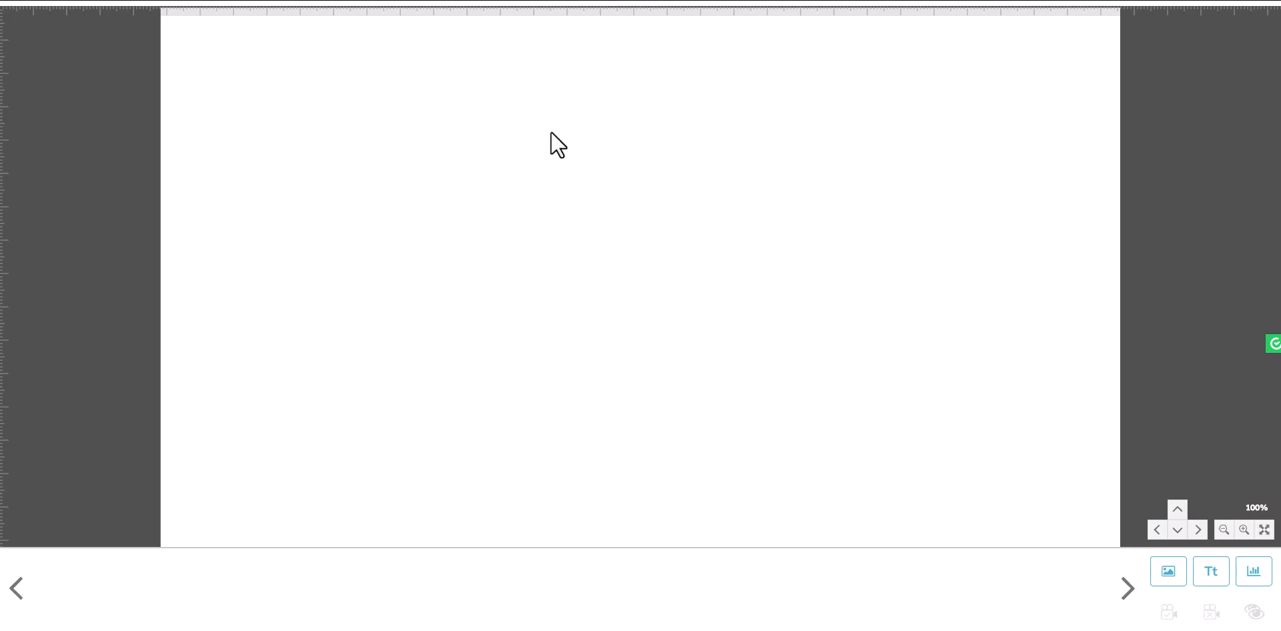
Add the existing blackboard picture from the used images to the empty canvas.
{"action": "left_click", "coordinate": [1170, 575]}
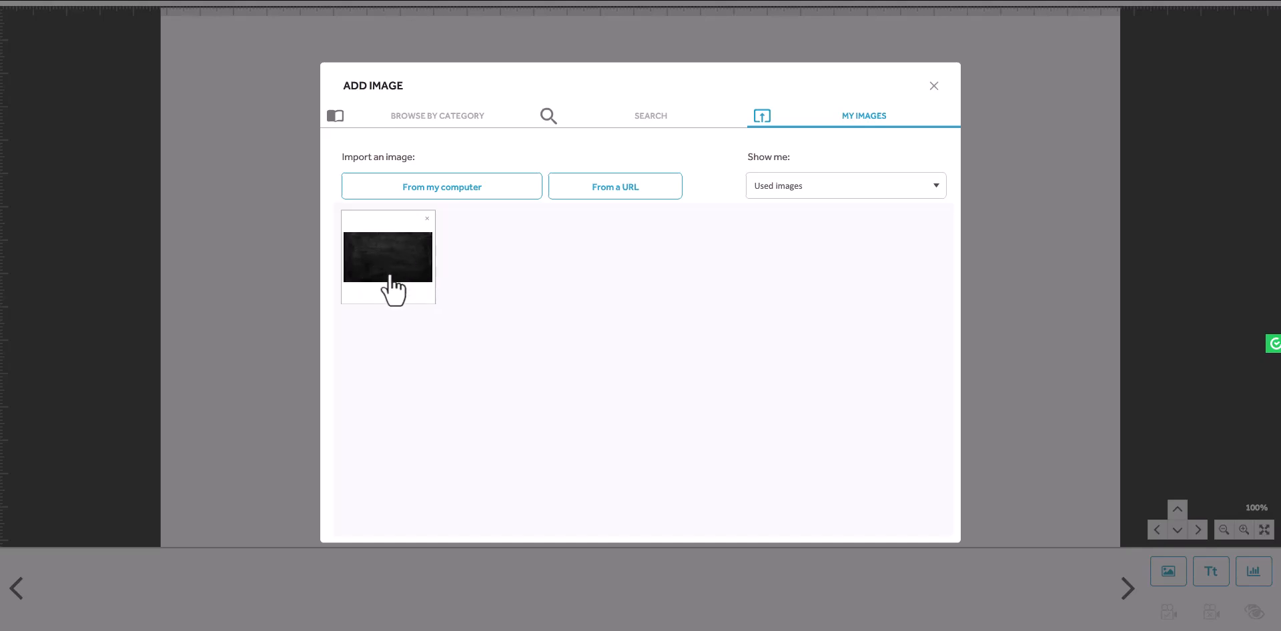
{"action": "left_click", "coordinate": [434, 184]}
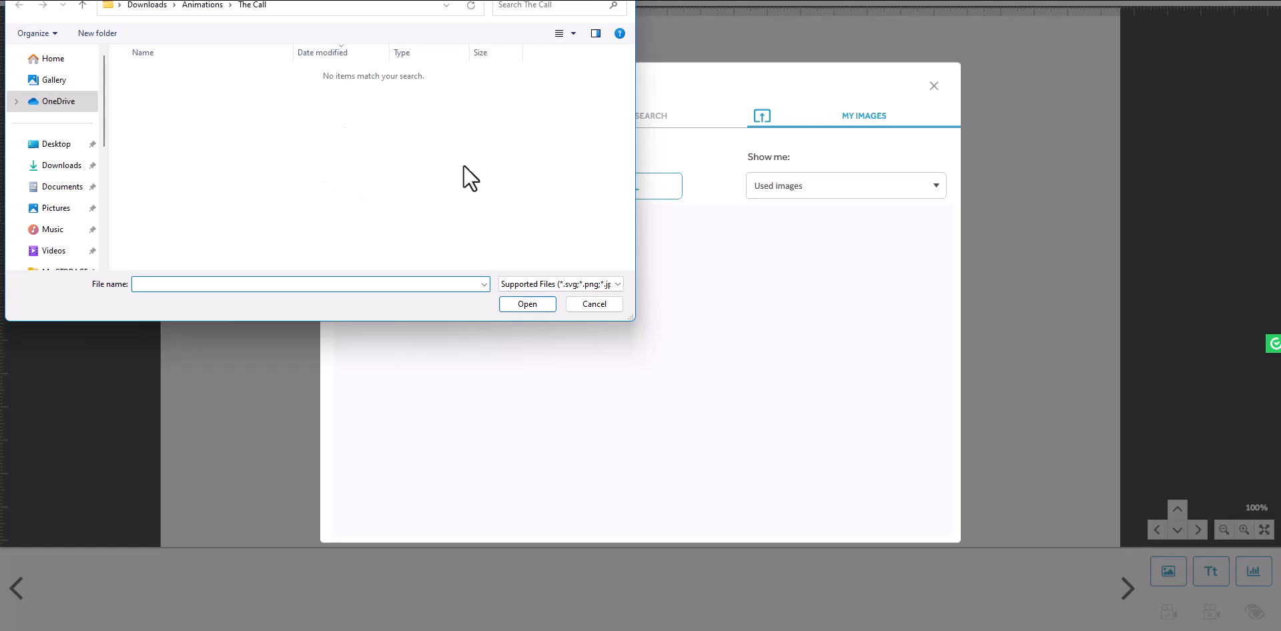
{"action": "left_click", "coordinate": [602, 303]}
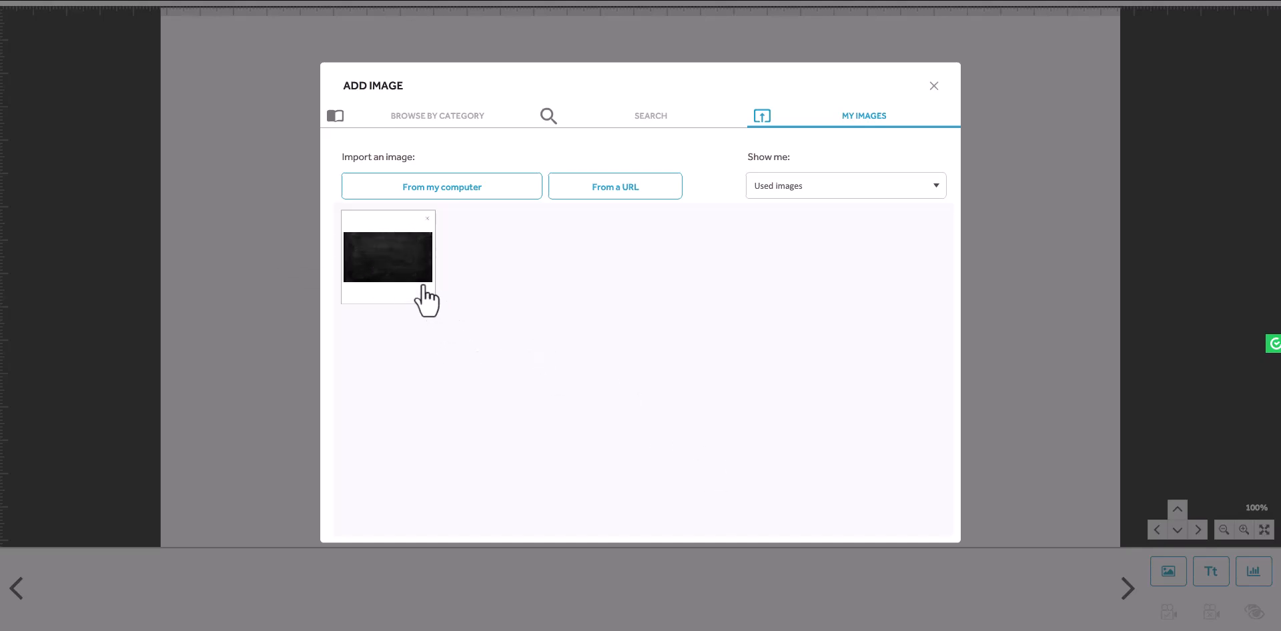
{"action": "left_click", "coordinate": [372, 259]}
{"action": "left_click_drag", "start_coordinate": [507, 357], "coordinate": [112, 577]}
{"action": "scroll", "coordinate": [392, 426], "scroll_direction": "up", "scroll_amount": 4}
{"action": "scroll", "coordinate": [392, 425], "scroll_direction": "up", "scroll_amount": 1}
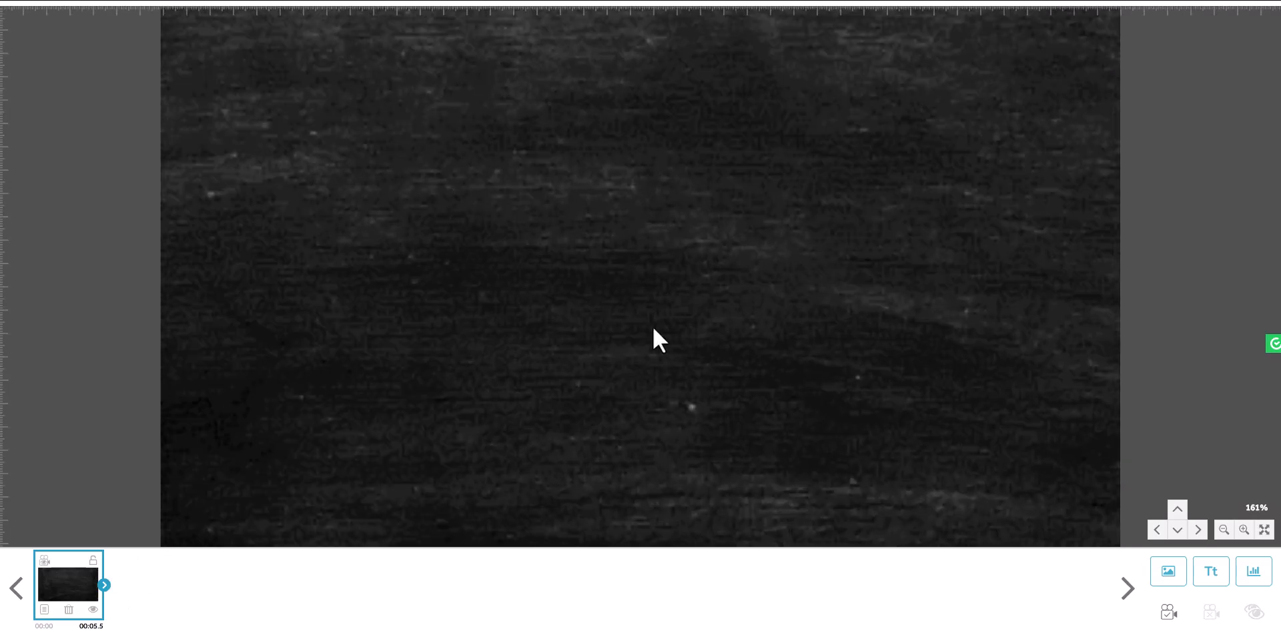
{"action": "scroll", "coordinate": [675, 307], "scroll_direction": "down", "scroll_amount": 9}
{"action": "scroll", "coordinate": [674, 334], "scroll_direction": "up", "scroll_amount": 3}
{"action": "scroll", "coordinate": [676, 337], "scroll_direction": "up", "scroll_amount": 1}
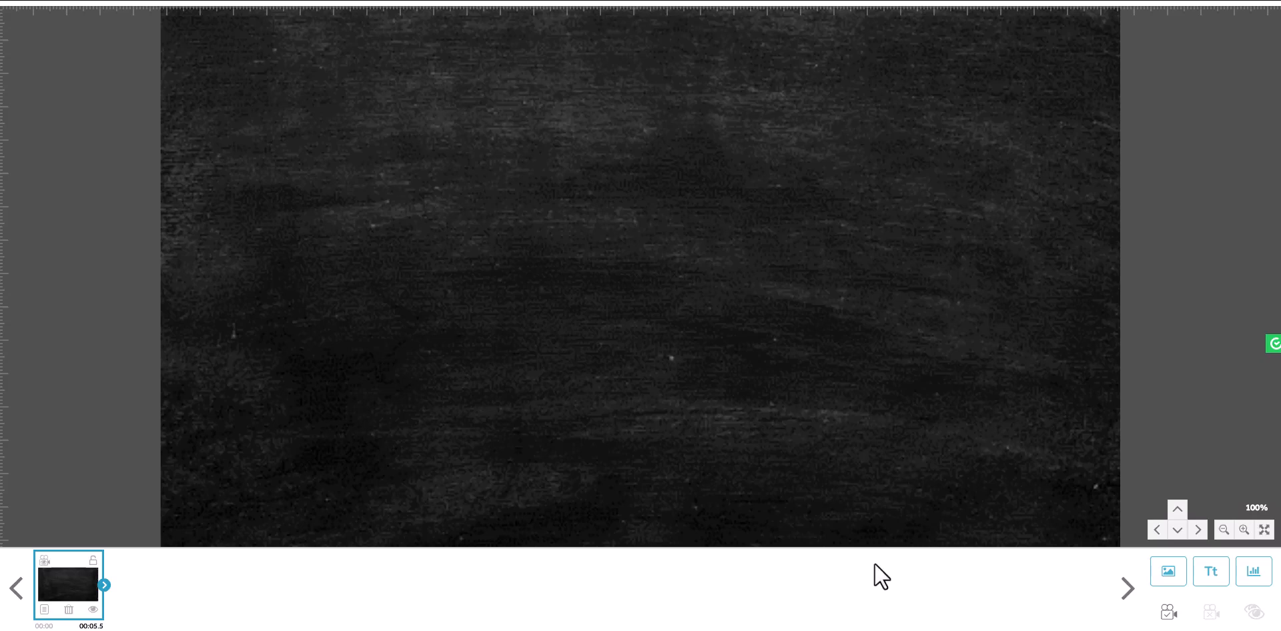
Switch to the browser and look through the "blackboard background" image results for a plain dark texture.
{"action": "key", "text": "alt+Tab"}
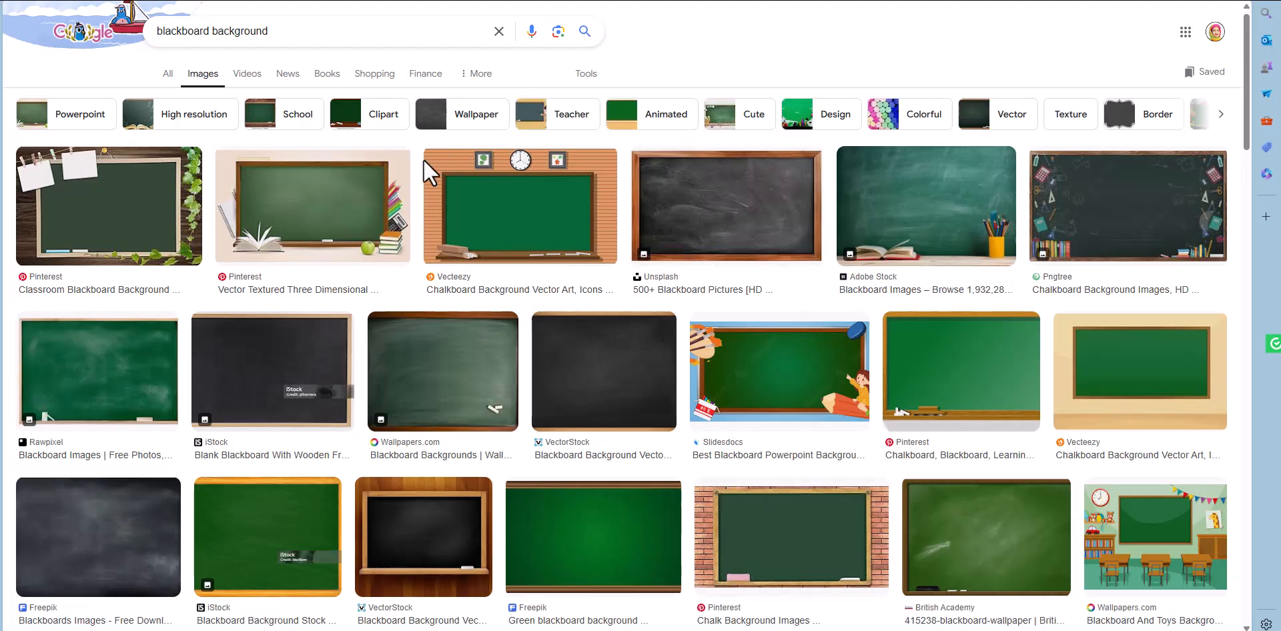
{"action": "scroll", "coordinate": [347, 365], "scroll_direction": "down", "scroll_amount": 4}
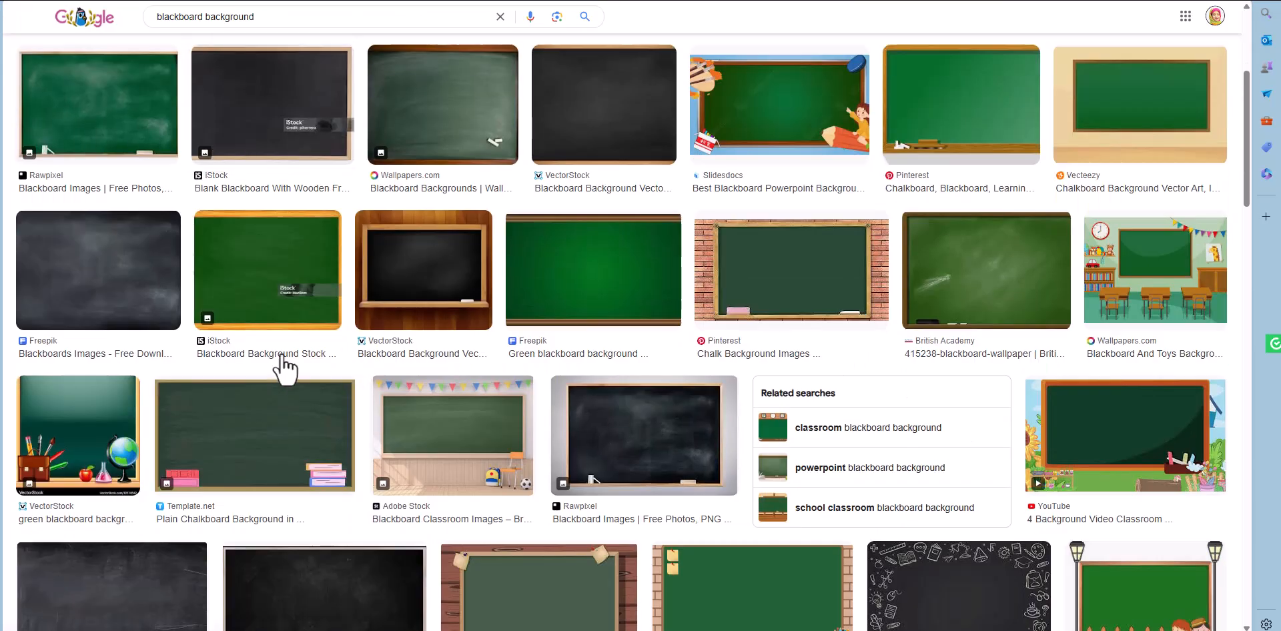
{"action": "scroll", "coordinate": [336, 303], "scroll_direction": "up", "scroll_amount": 4}
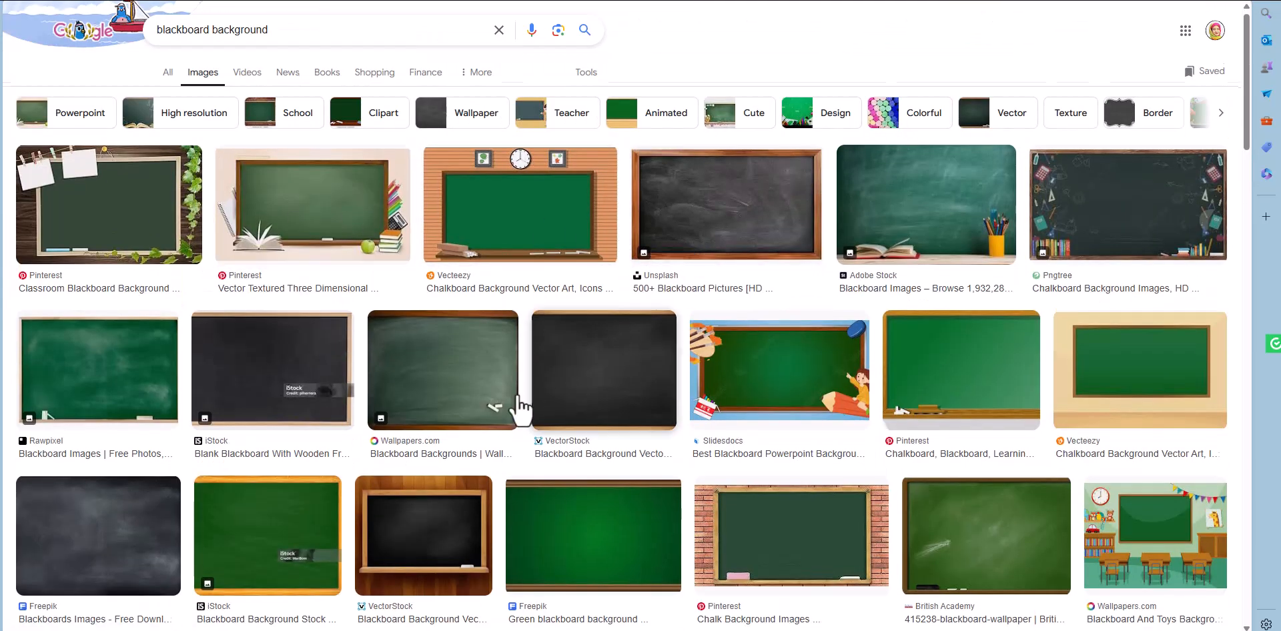
{"action": "scroll", "coordinate": [421, 317], "scroll_direction": "down", "scroll_amount": 6}
{"action": "scroll", "coordinate": [421, 317], "scroll_direction": "down", "scroll_amount": 5}
{"action": "scroll", "coordinate": [481, 360], "scroll_direction": "up", "scroll_amount": 3}
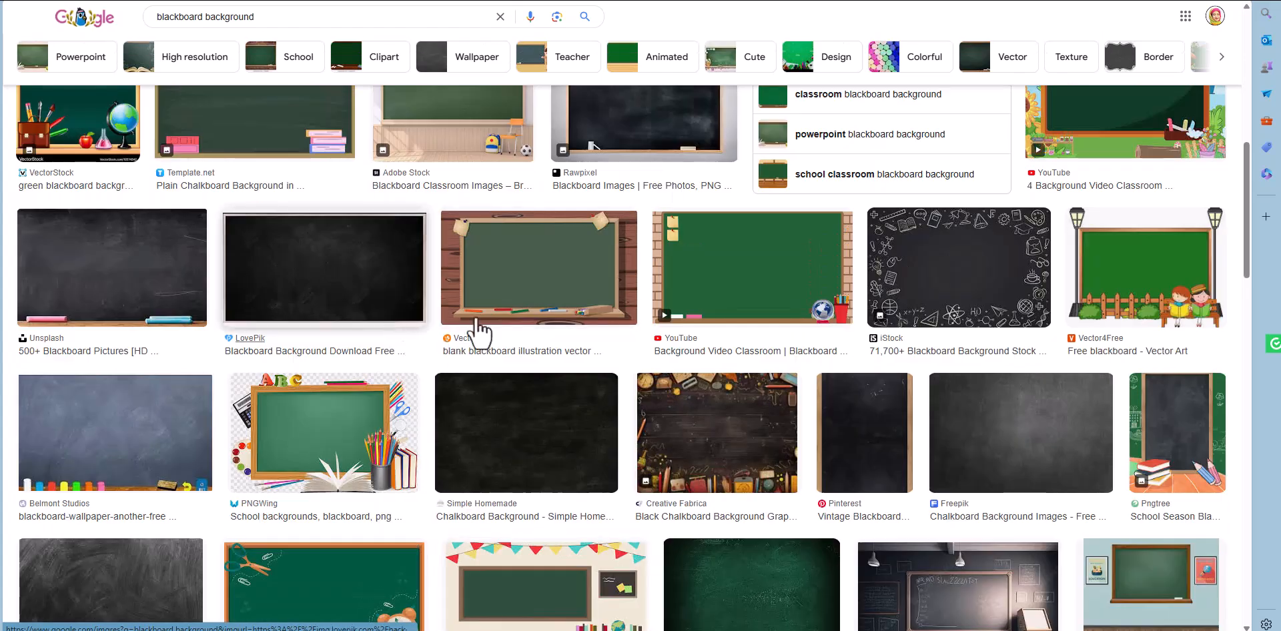
{"action": "scroll", "coordinate": [538, 372], "scroll_direction": "down", "scroll_amount": 2}
{"action": "scroll", "coordinate": [647, 315], "scroll_direction": "down", "scroll_amount": 5}
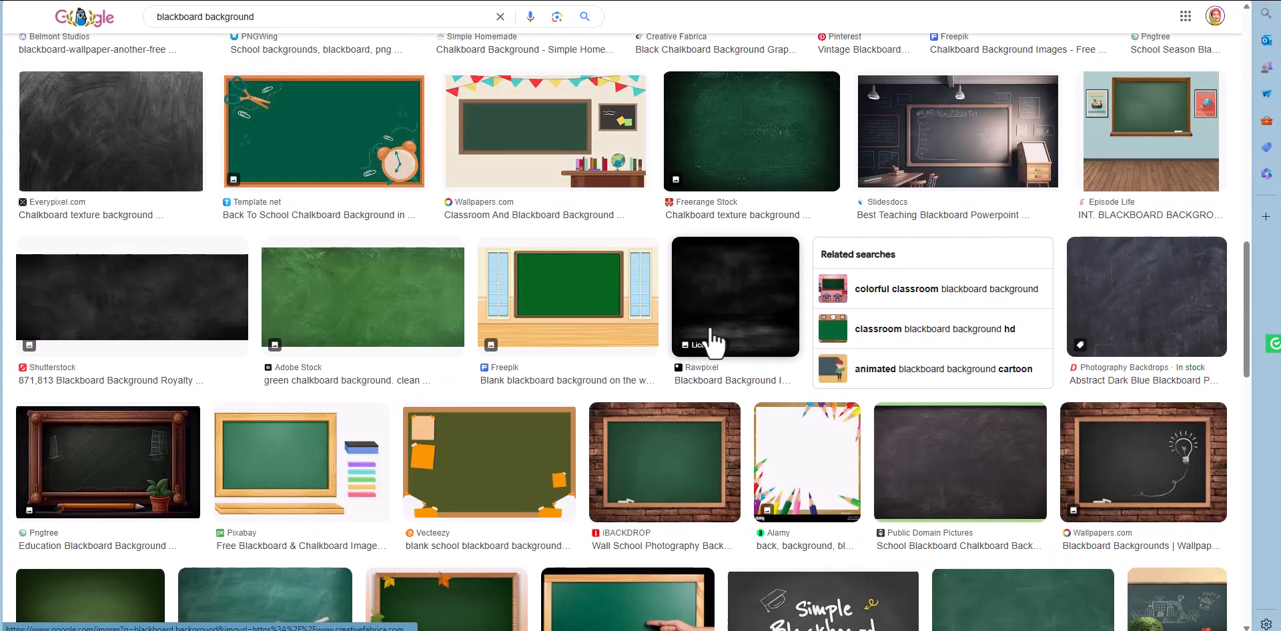
{"action": "scroll", "coordinate": [257, 272], "scroll_direction": "down", "scroll_amount": 5}
{"action": "scroll", "coordinate": [257, 271], "scroll_direction": "up", "scroll_amount": 5}
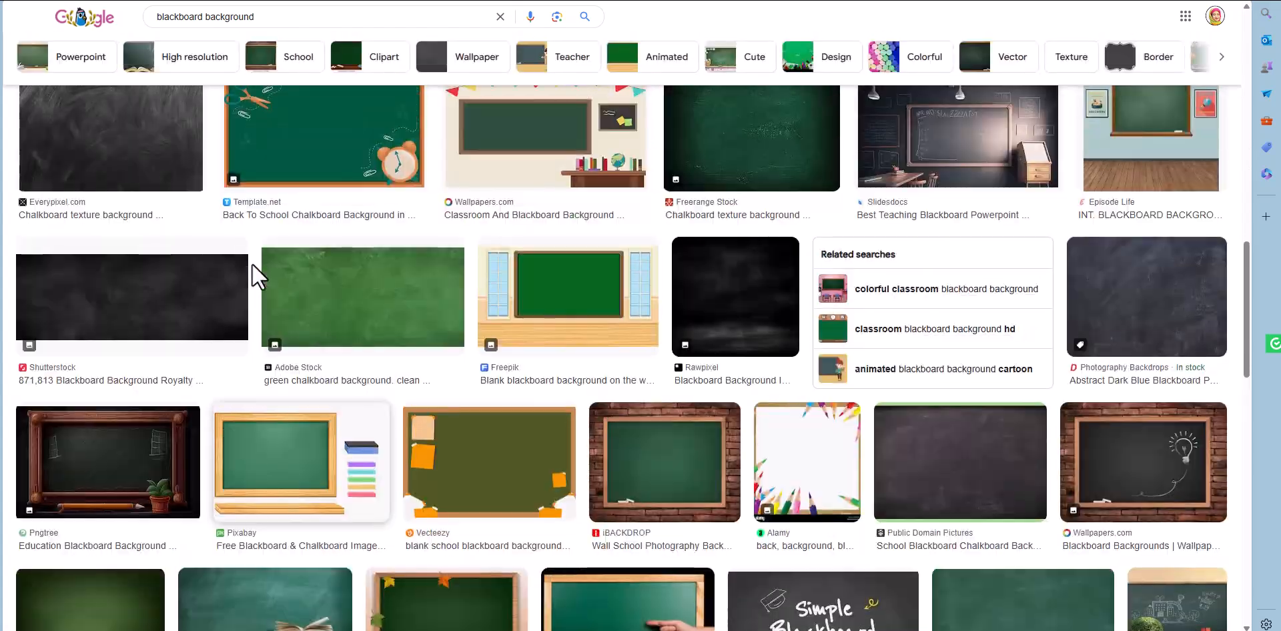
{"action": "scroll", "coordinate": [287, 347], "scroll_direction": "down", "scroll_amount": 5}
{"action": "scroll", "coordinate": [287, 223], "scroll_direction": "down", "scroll_amount": 7}
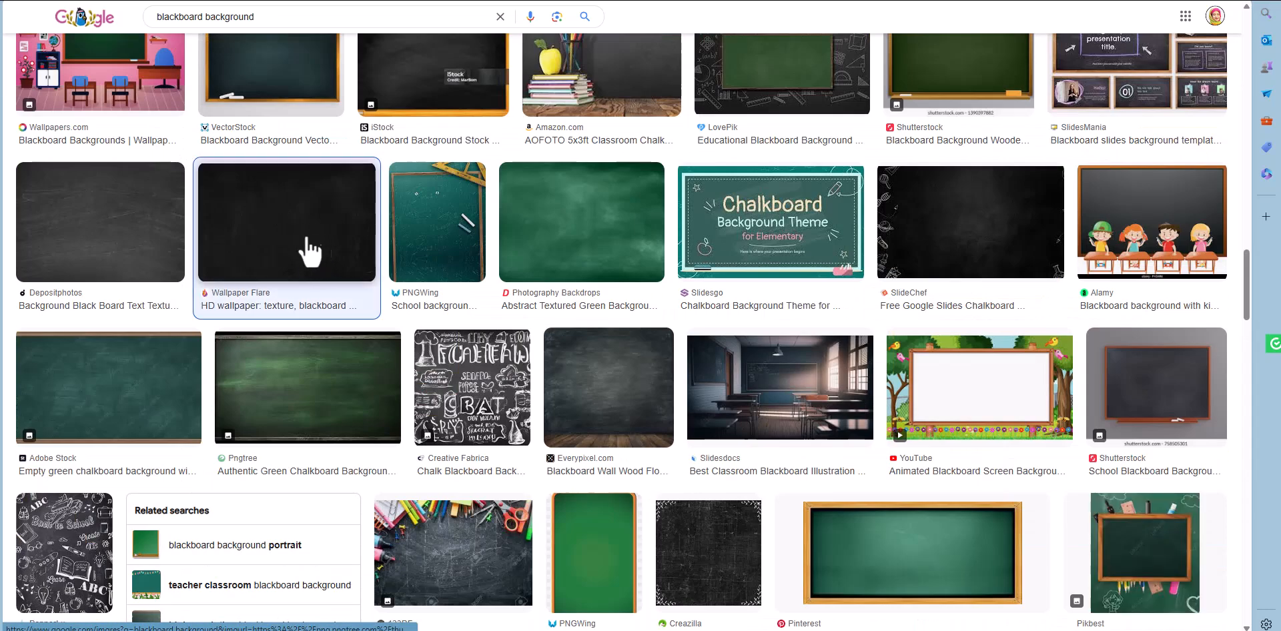
{"action": "scroll", "coordinate": [300, 274], "scroll_direction": "down", "scroll_amount": 5}
{"action": "scroll", "coordinate": [295, 256], "scroll_direction": "up", "scroll_amount": 6}
Open the plain black Wallpaper Flare texture and save it as texture-wallpaper-preview.jpg in the Animations folder.
{"action": "left_click", "coordinate": [293, 280]}
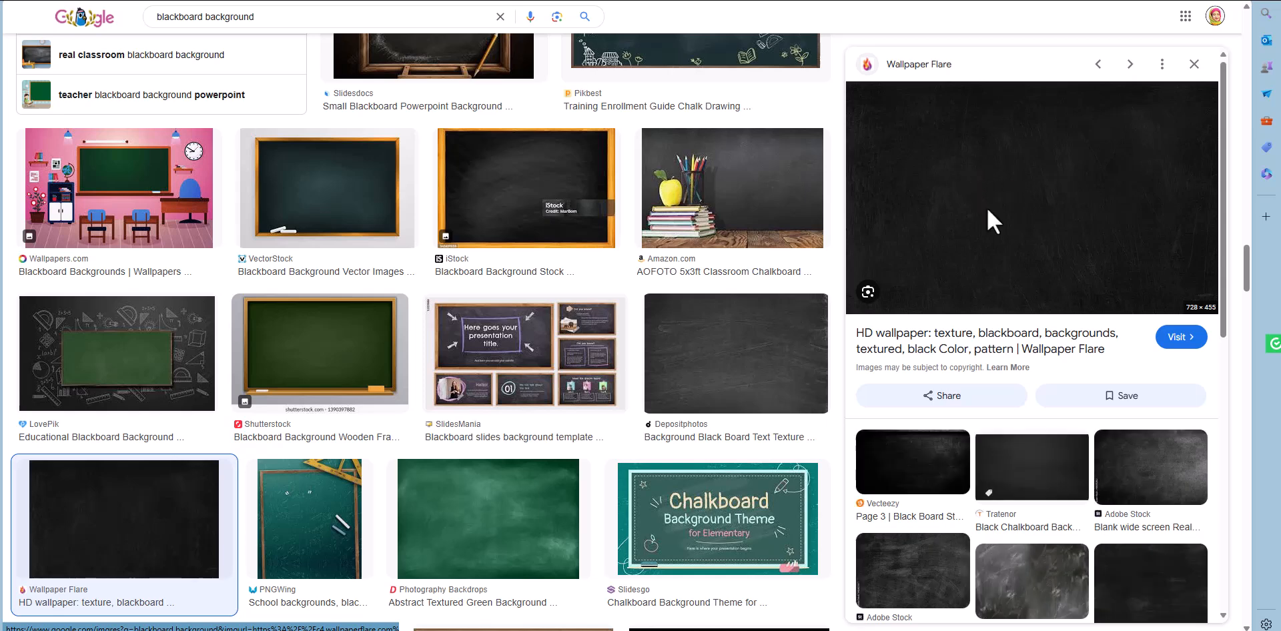
{"action": "right_click", "coordinate": [992, 141]}
{"action": "left_click", "coordinate": [992, 141]}
{"action": "right_click", "coordinate": [991, 140]}
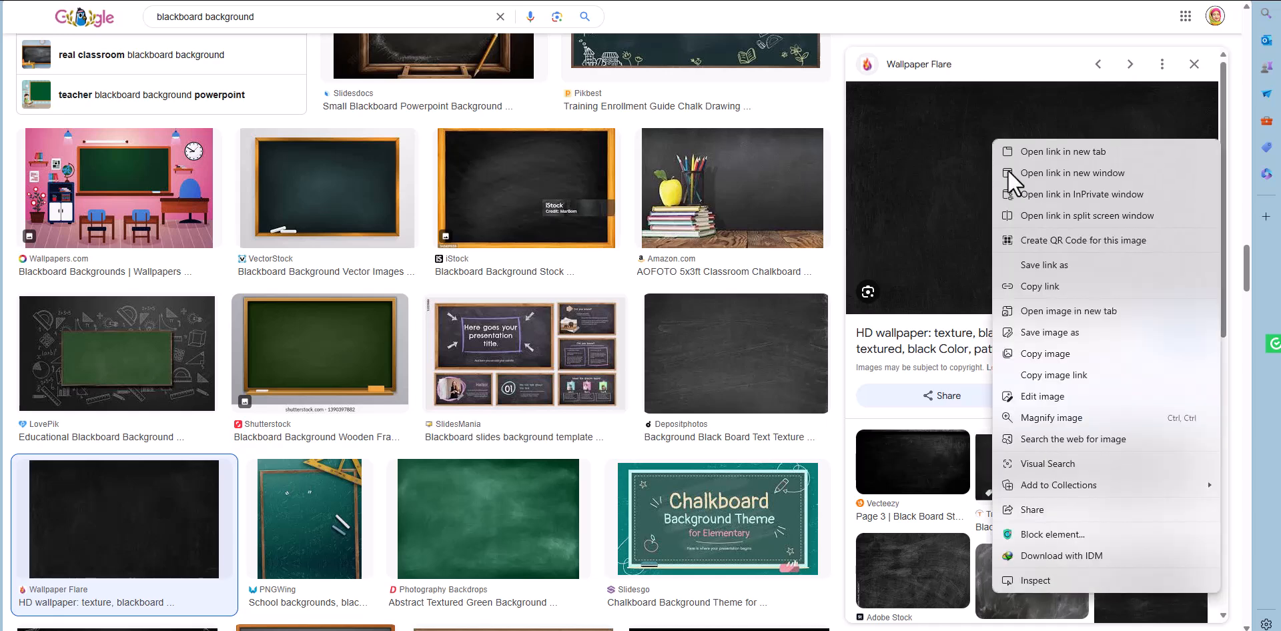
{"action": "left_click", "coordinate": [1054, 341]}
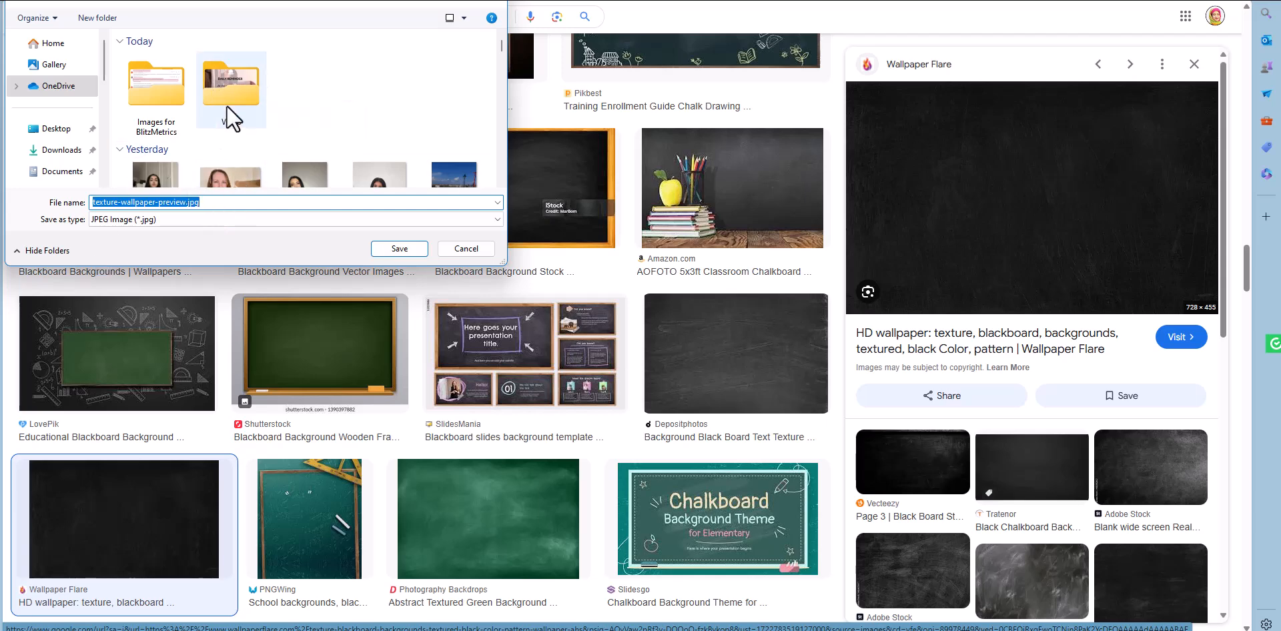
{"action": "scroll", "coordinate": [247, 90], "scroll_direction": "down", "scroll_amount": 5}
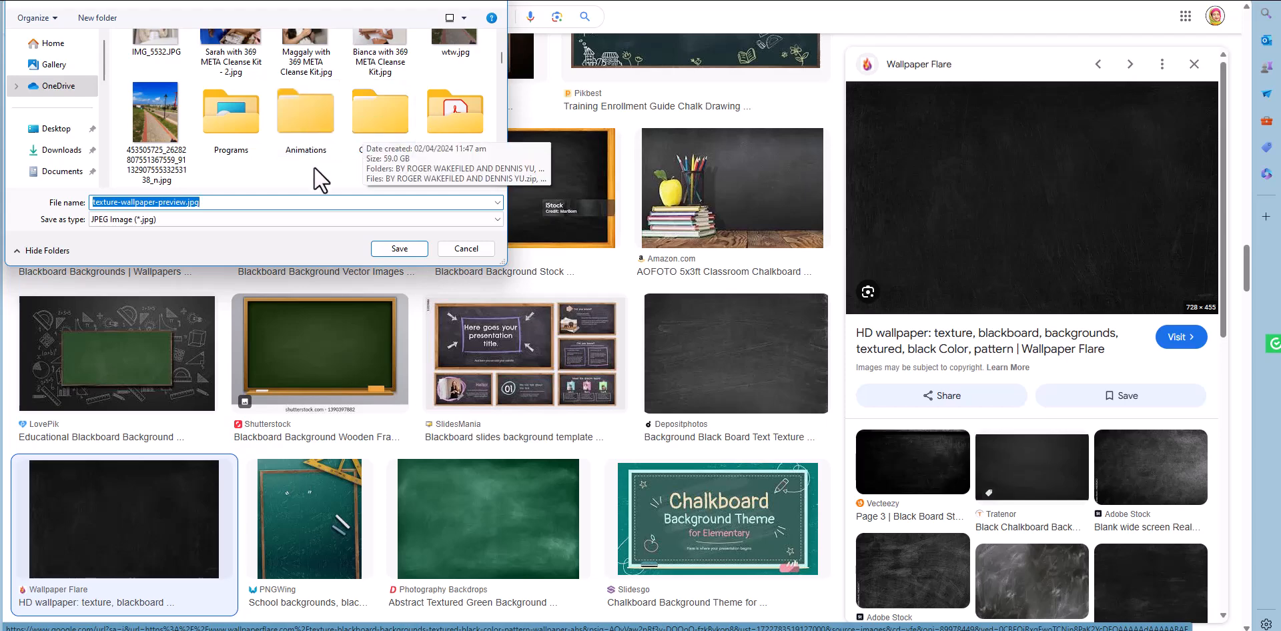
{"action": "left_click", "coordinate": [466, 249]}
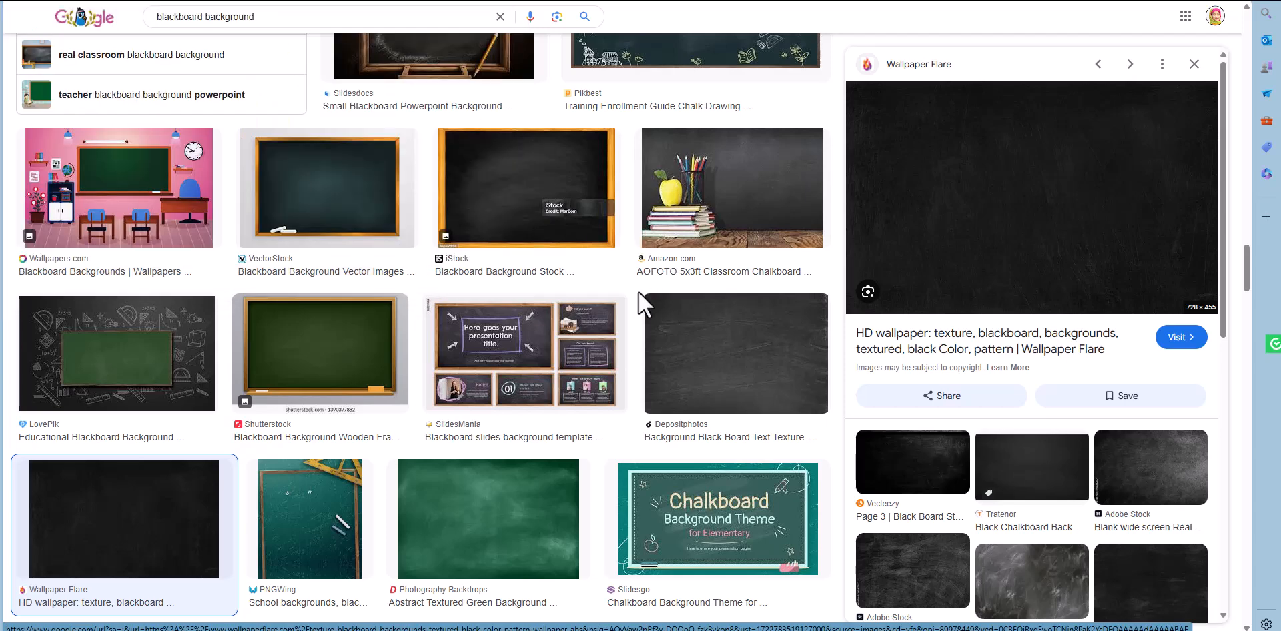
{"action": "scroll", "coordinate": [638, 294], "scroll_direction": "down", "scroll_amount": 7}
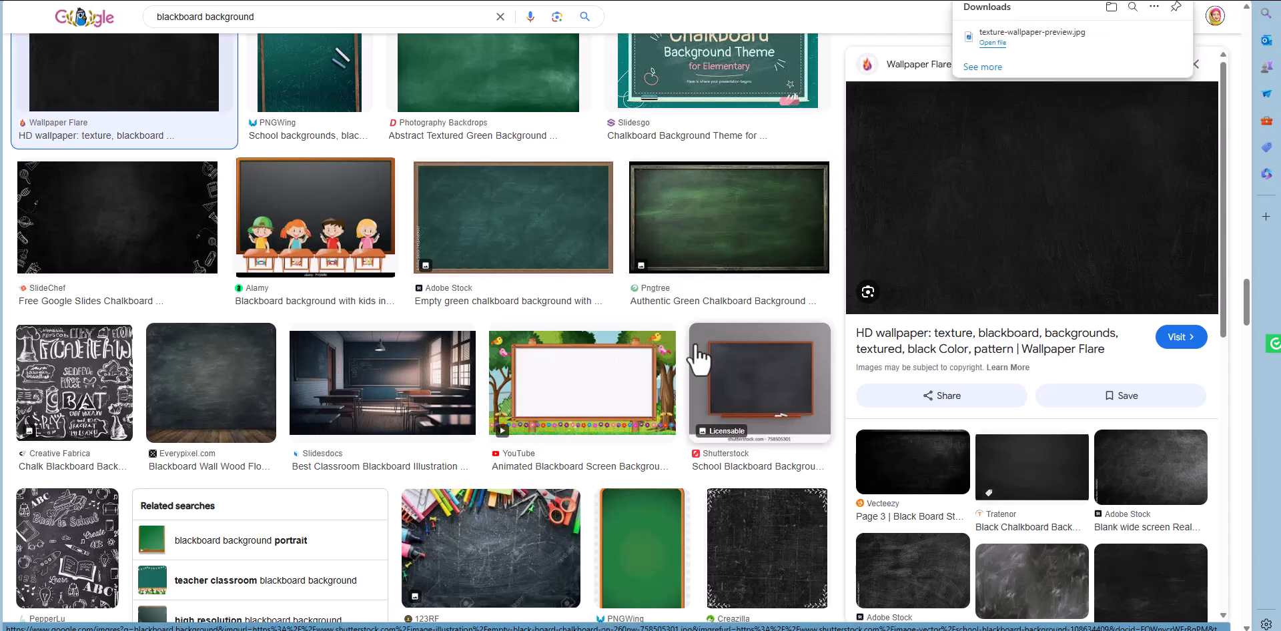
{"action": "scroll", "coordinate": [697, 360], "scroll_direction": "down", "scroll_amount": 8}
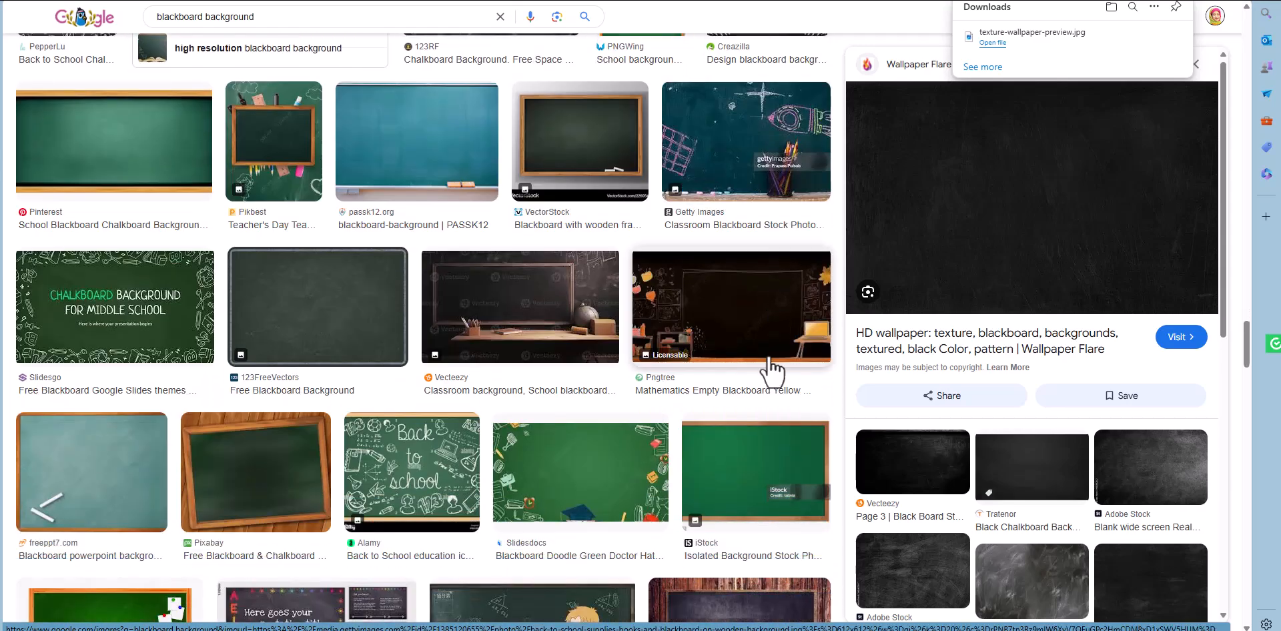
{"action": "scroll", "coordinate": [773, 370], "scroll_direction": "down", "scroll_amount": 8}
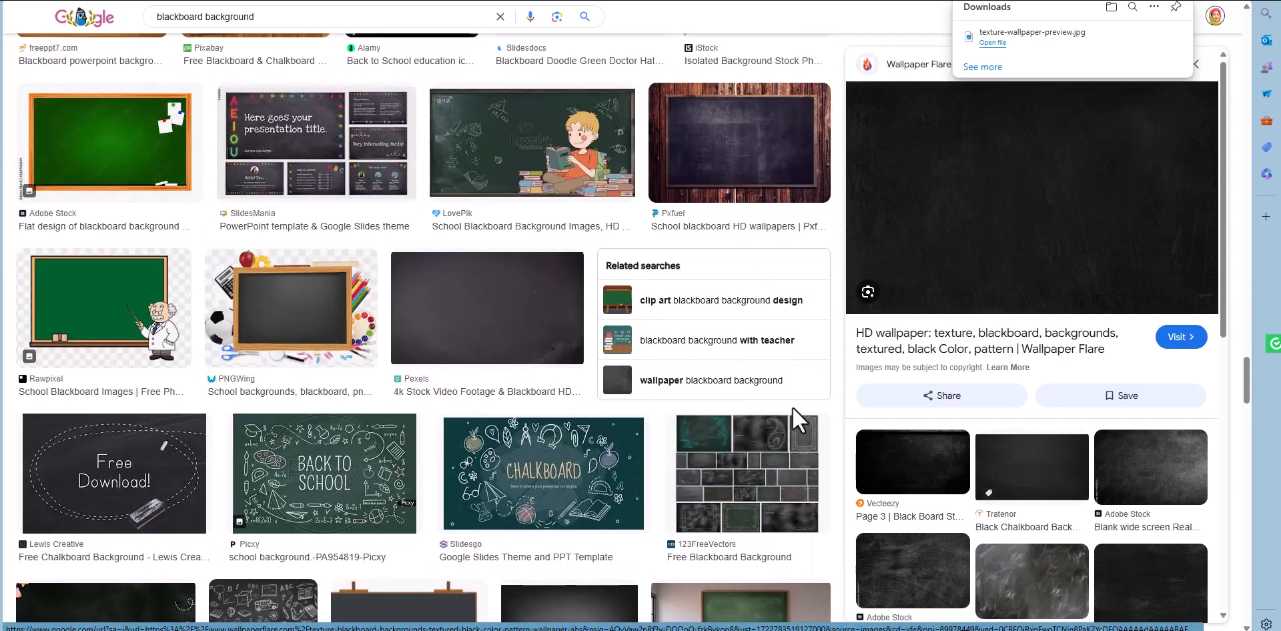
{"action": "scroll", "coordinate": [793, 407], "scroll_direction": "down", "scroll_amount": 1}
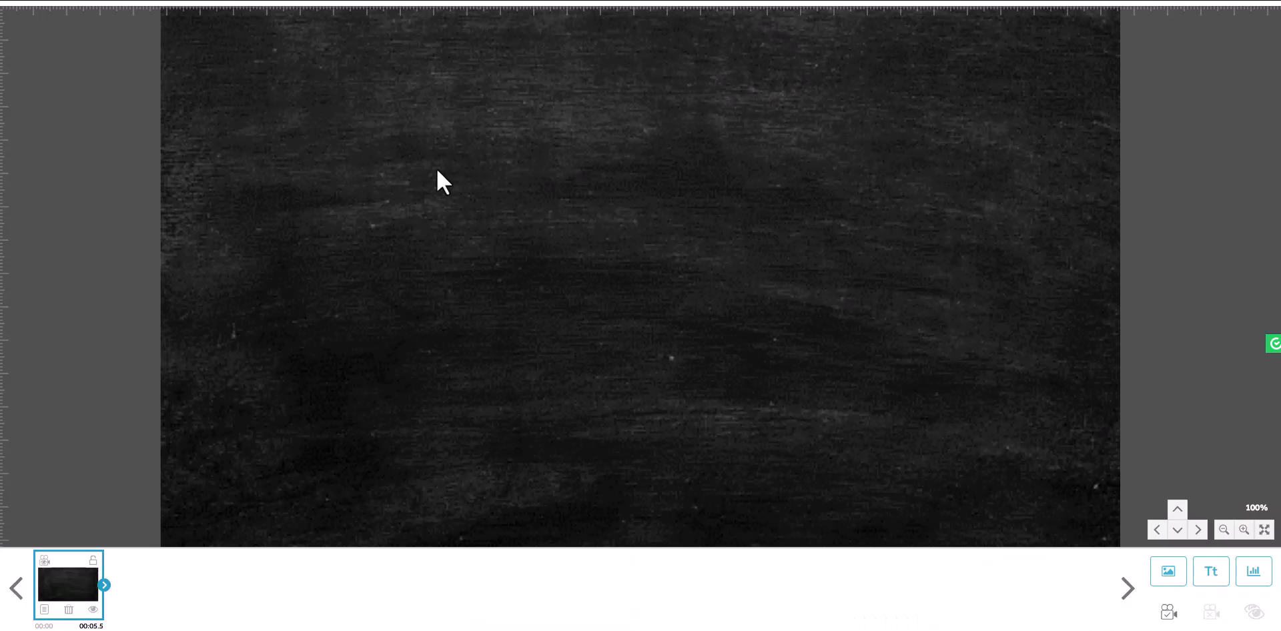
Switch back to the whiteboard animation editor and delete the blackboard picture from the canvas.
{"action": "double_click", "coordinate": [238, 417]}
{"action": "left_click", "coordinate": [863, 511]}
{"action": "key", "text": "Delete"}
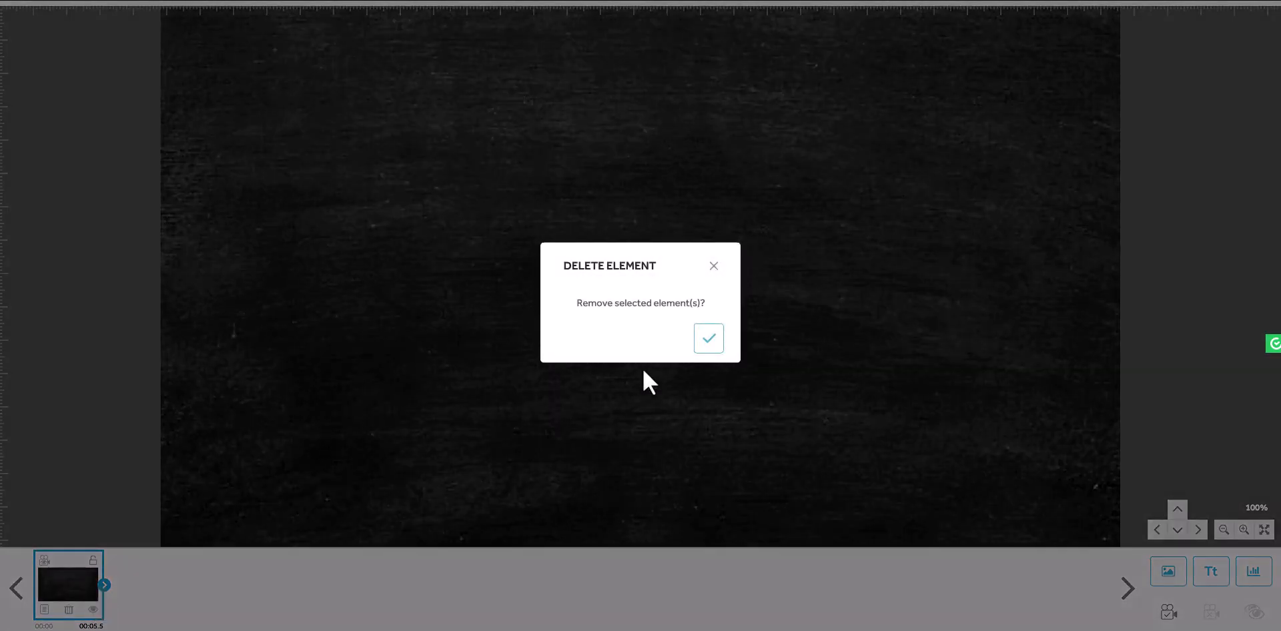
{"action": "left_click", "coordinate": [708, 339]}
Import texture-wallpaper-preview.jpg from the computer's Animations folder as a new image, filtering the file list to Image Files.
{"action": "left_click", "coordinate": [1155, 577]}
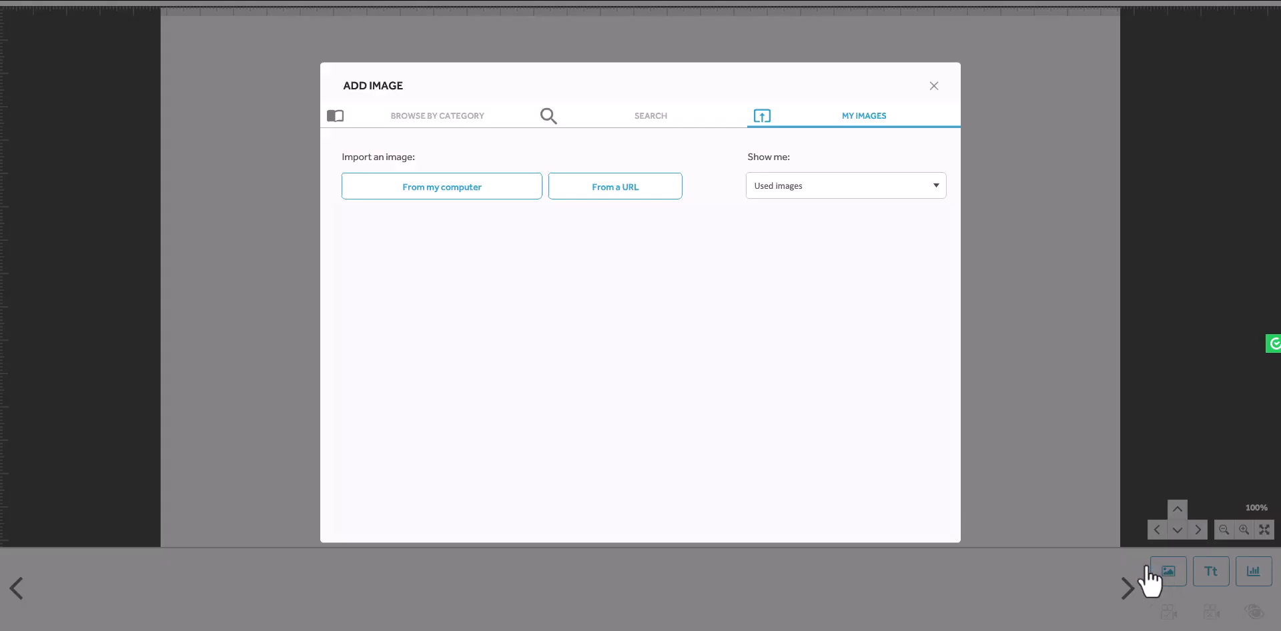
{"action": "left_click", "coordinate": [442, 190]}
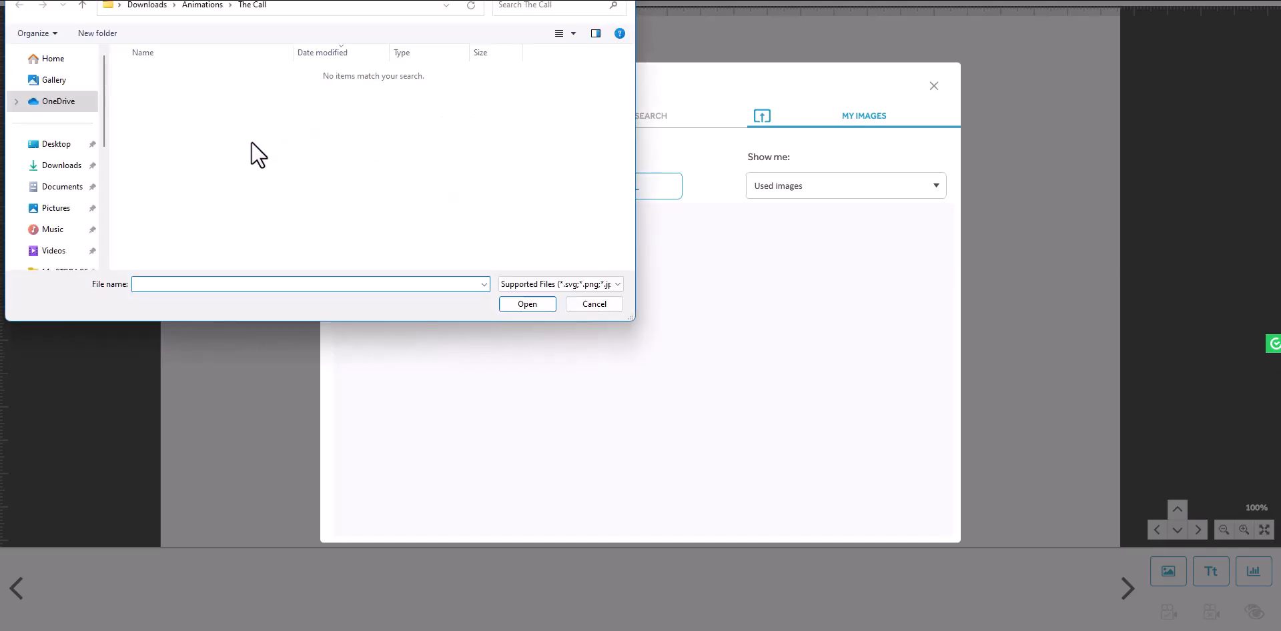
{"action": "left_click", "coordinate": [579, 283]}
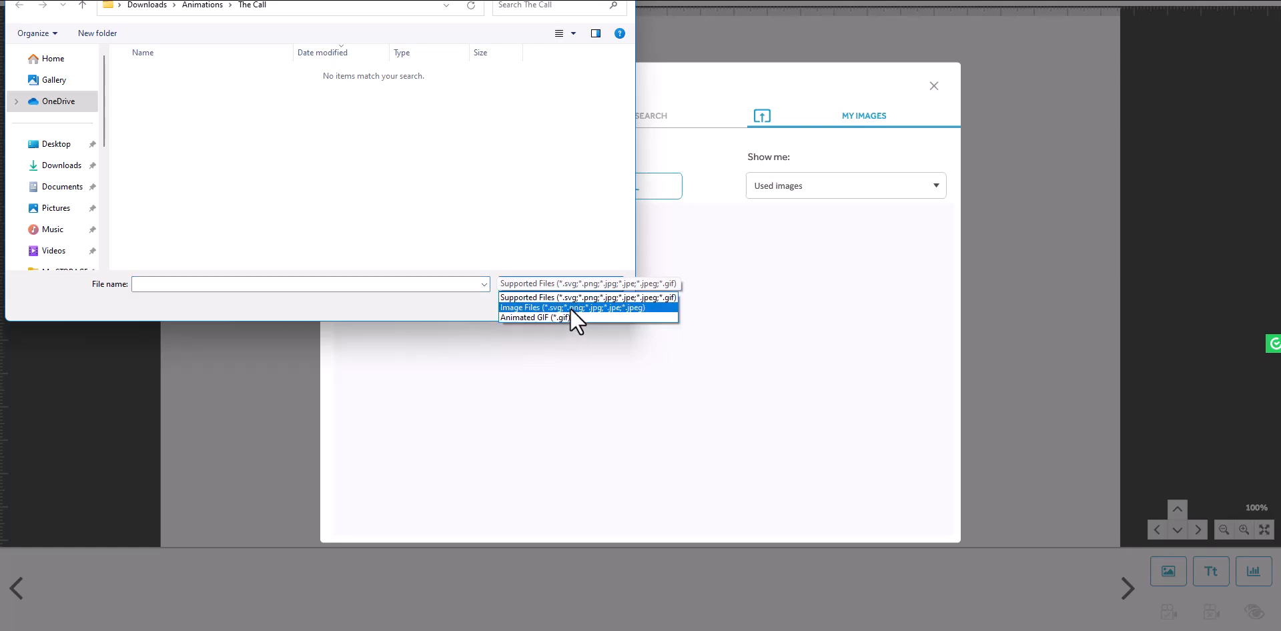
{"action": "left_click", "coordinate": [570, 308]}
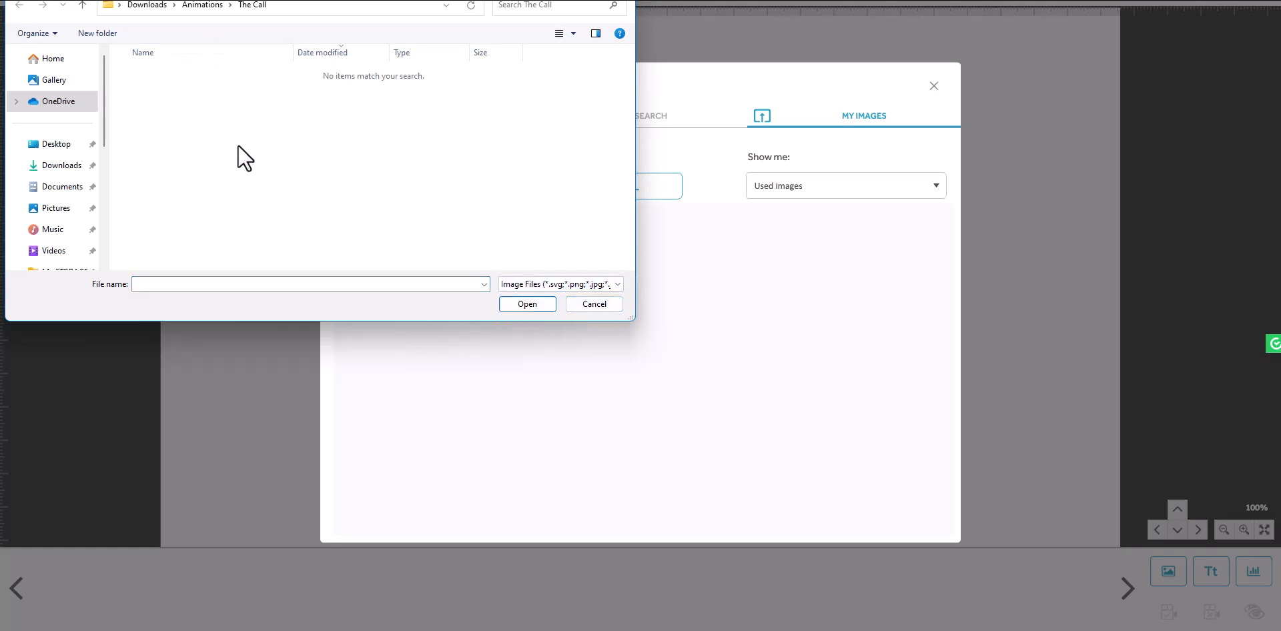
{"action": "left_click", "coordinate": [209, 12]}
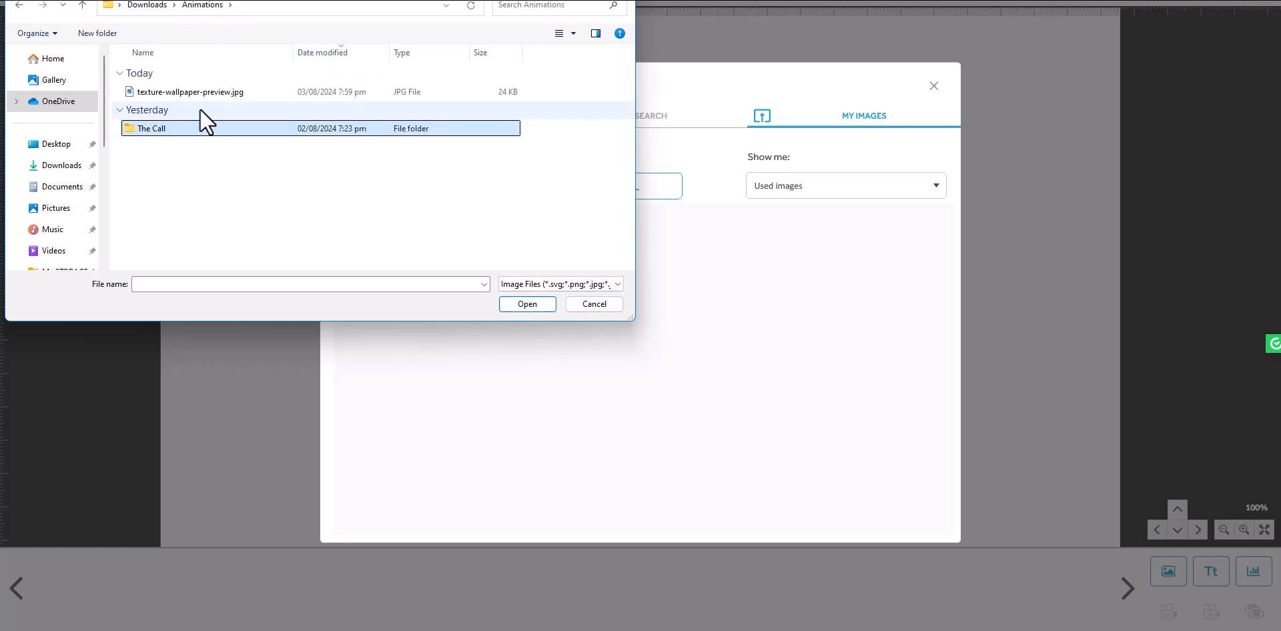
{"action": "left_click", "coordinate": [210, 94]}
{"action": "left_click", "coordinate": [526, 303]}
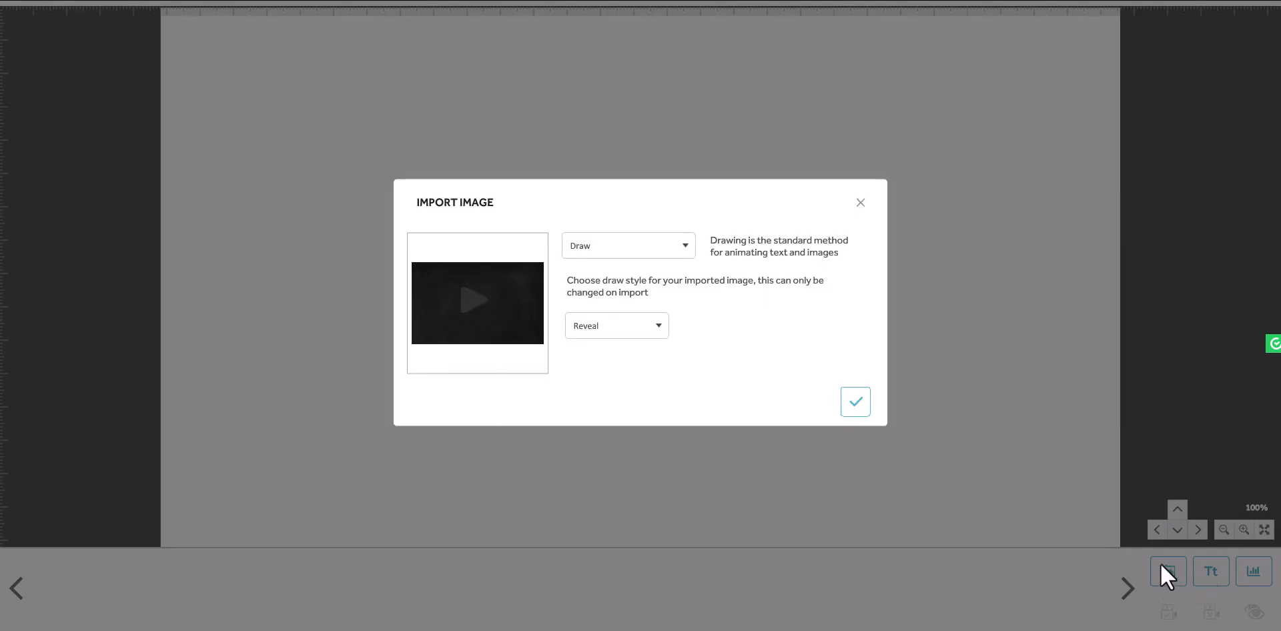
Examine the draw style options for the imported image and keep Reveal.
{"action": "left_click", "coordinate": [596, 324]}
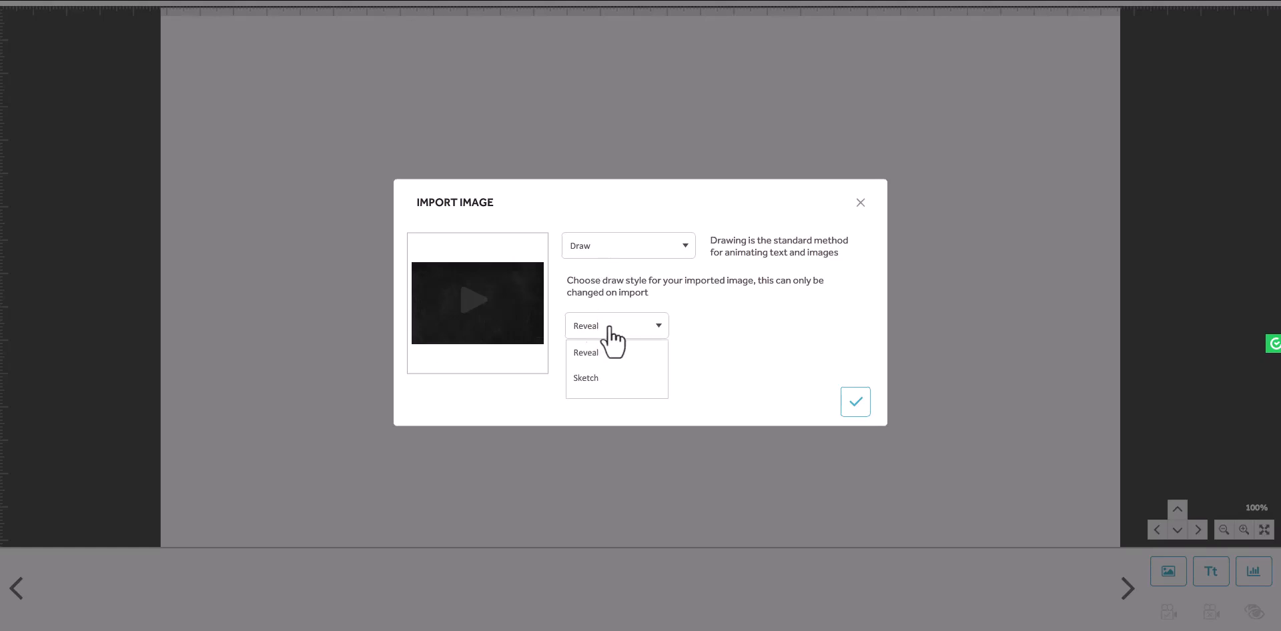
{"action": "left_click", "coordinate": [704, 320]}
{"action": "left_click", "coordinate": [651, 334]}
{"action": "left_click", "coordinate": [718, 330]}
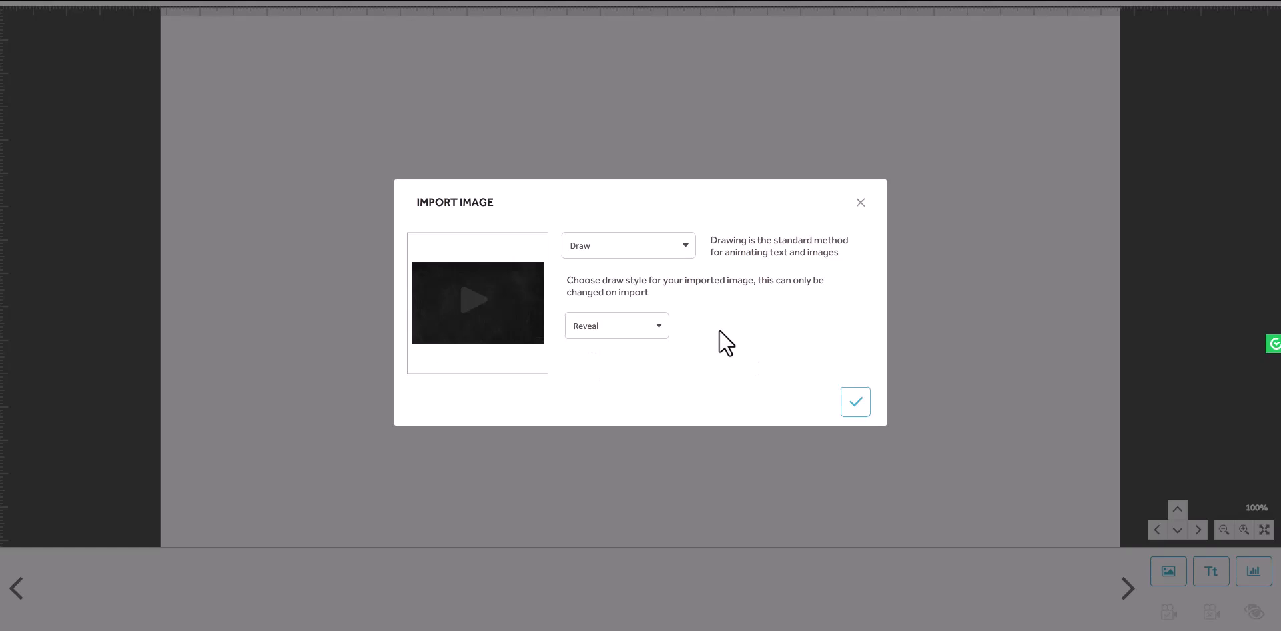
{"action": "left_click", "coordinate": [642, 331]}
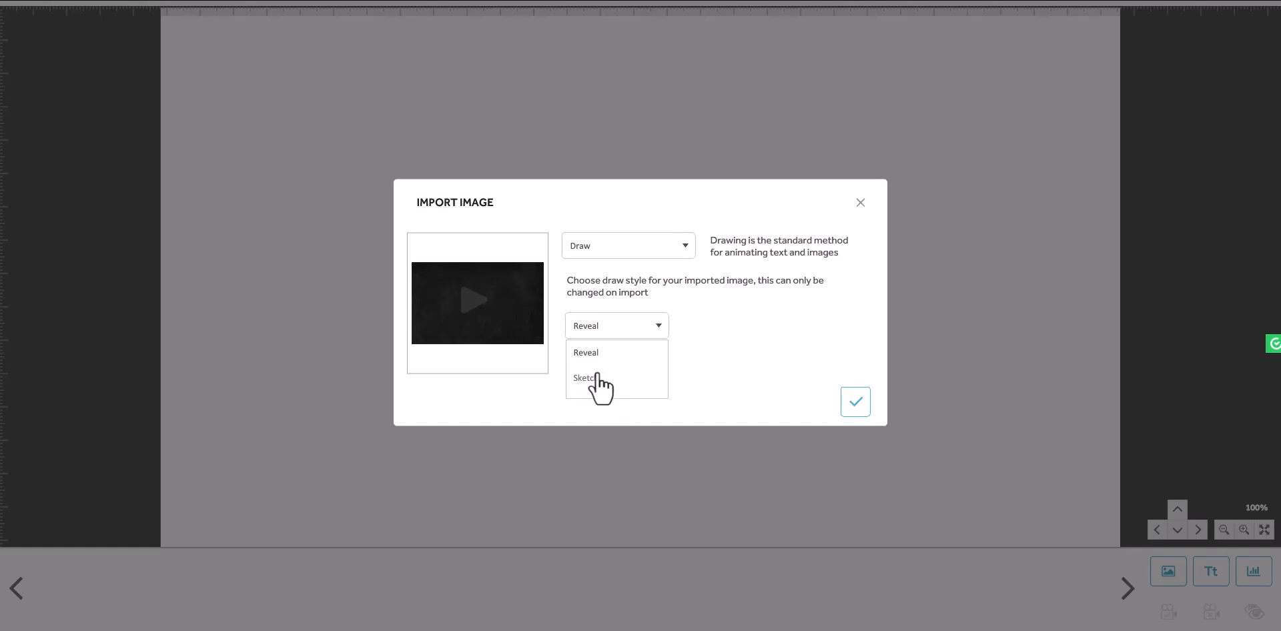
{"action": "left_click", "coordinate": [590, 353]}
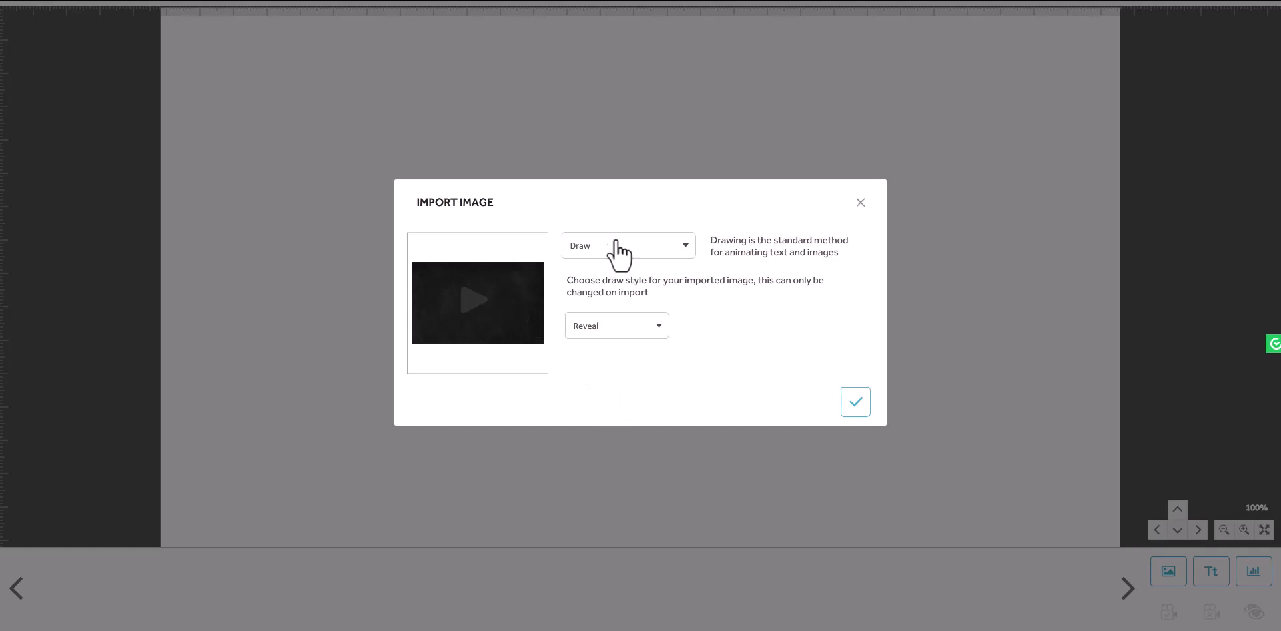
Set the imported image's animation type to Fade in and confirm the import.
{"action": "left_click", "coordinate": [615, 248]}
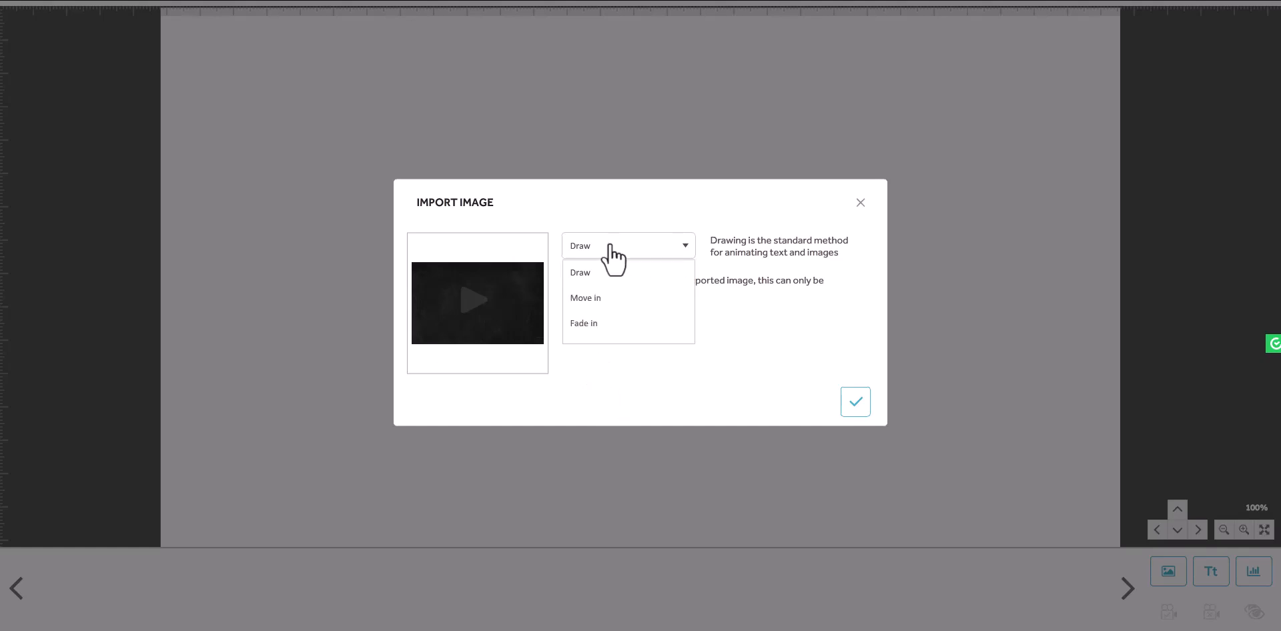
{"action": "left_click", "coordinate": [613, 323]}
{"action": "left_click", "coordinate": [868, 413]}
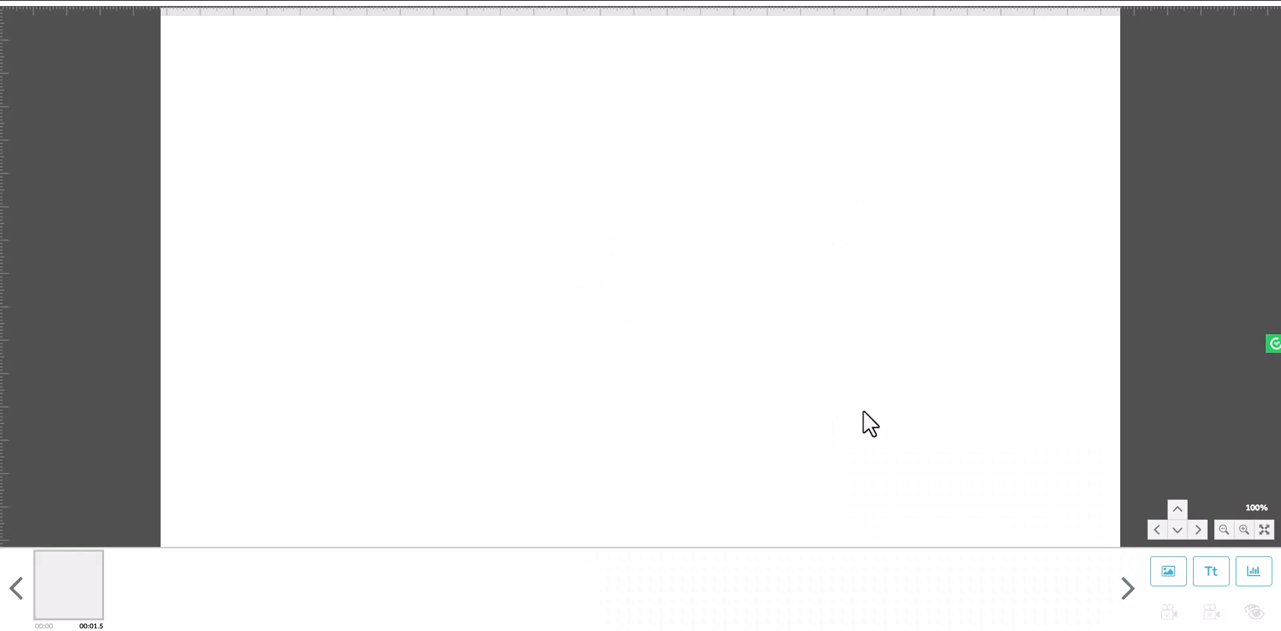
Select the blackboard picture in the timeline and enlarge it until it covers the whole canvas.
{"action": "left_click", "coordinate": [85, 603]}
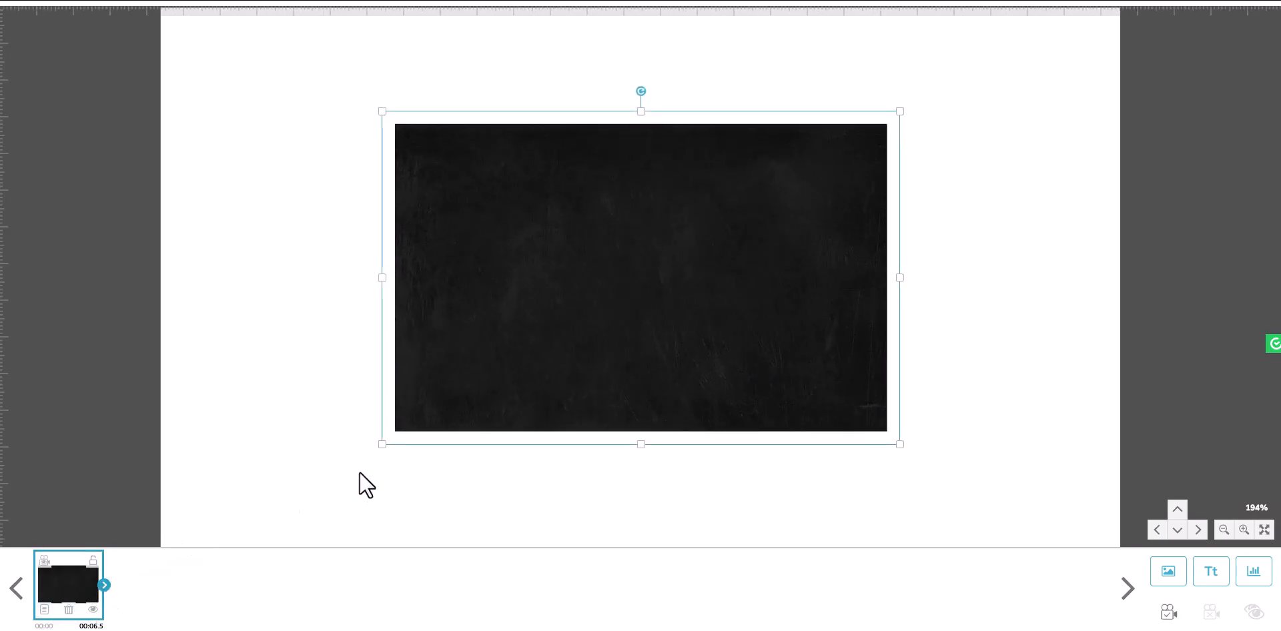
{"action": "left_click_drag", "start_coordinate": [385, 448], "coordinate": [106, 563]}
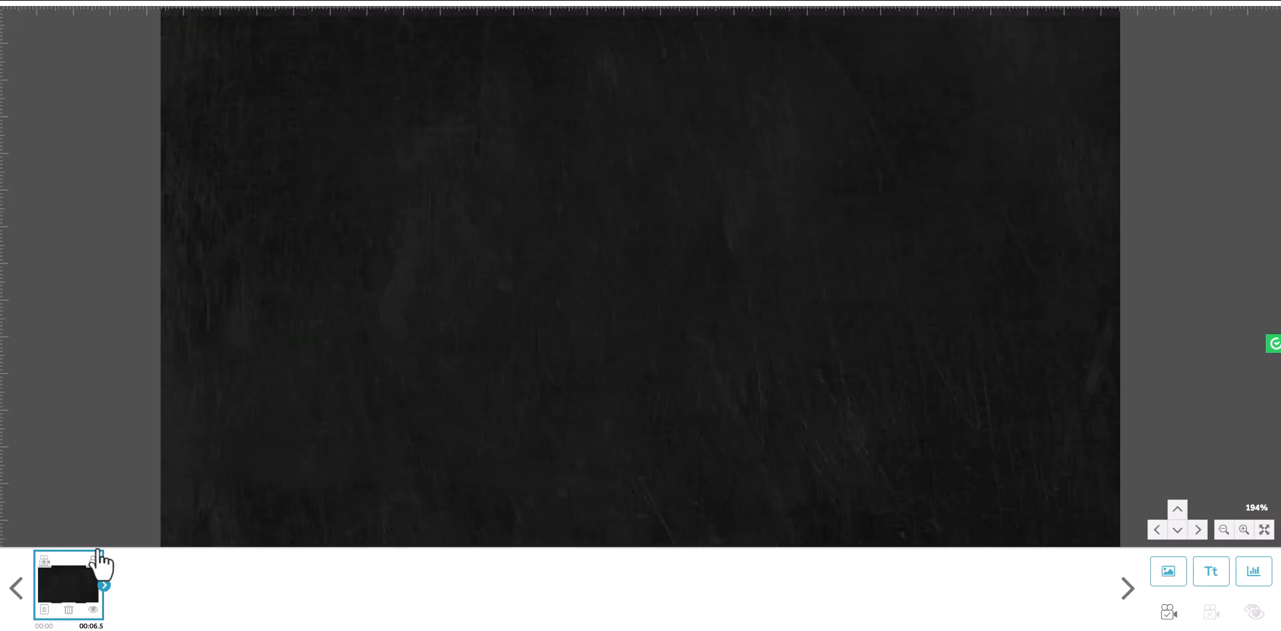
{"action": "scroll", "coordinate": [708, 337], "scroll_direction": "down", "scroll_amount": 8}
{"action": "scroll", "coordinate": [738, 332], "scroll_direction": "up", "scroll_amount": 6}
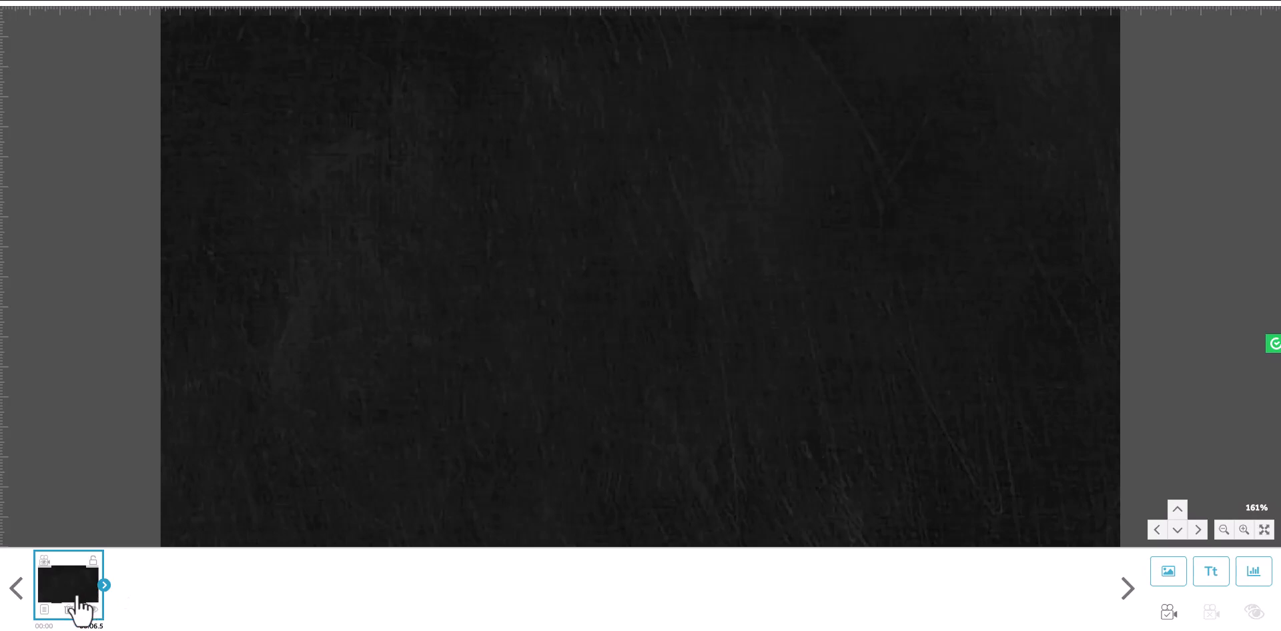
Try lowering the blackboard image's Animate time to 0.5 s and raising it again, leave its properties without applying, and reselect the picture.
{"action": "double_click", "coordinate": [48, 616]}
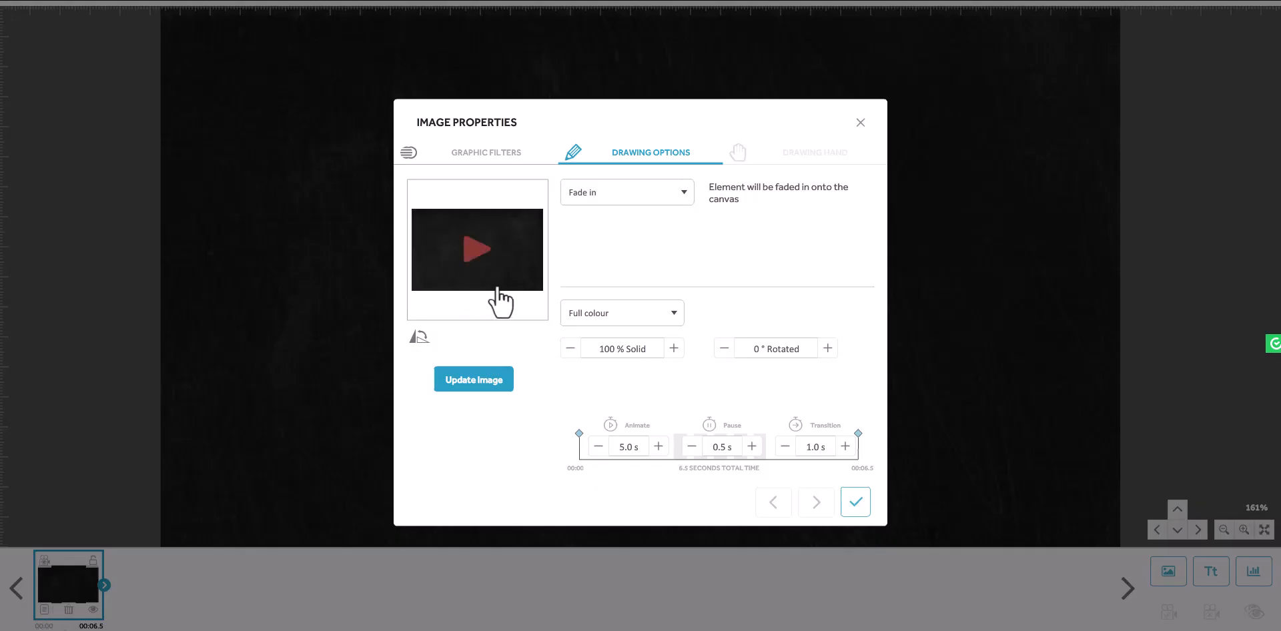
{"action": "left_click", "coordinate": [598, 446]}
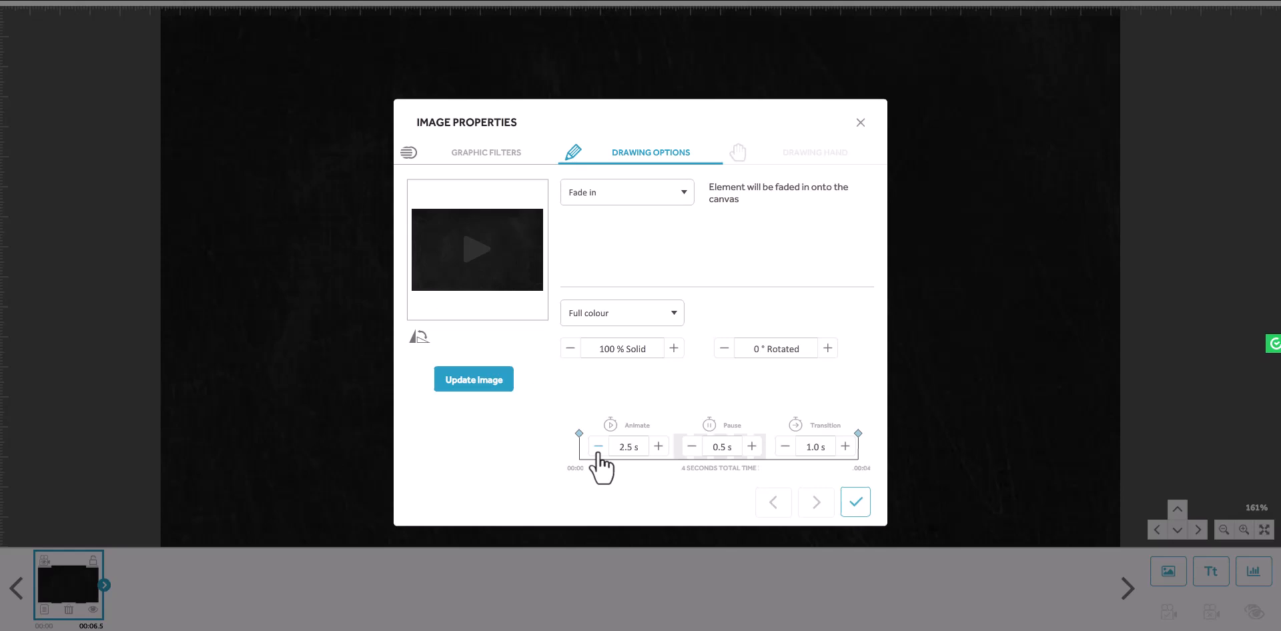
{"action": "left_click", "coordinate": [598, 446]}
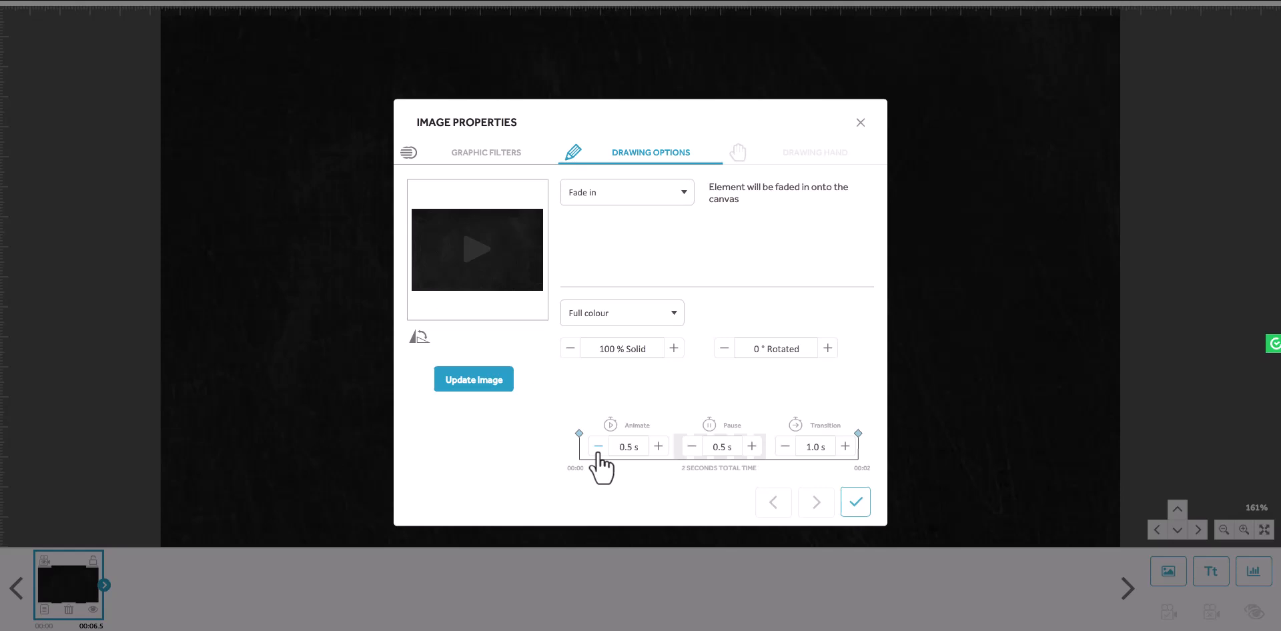
{"action": "left_click", "coordinate": [659, 446]}
{"action": "left_click", "coordinate": [658, 446]}
{"action": "left_click", "coordinate": [658, 447]}
{"action": "left_click", "coordinate": [659, 446]}
{"action": "left_click", "coordinate": [659, 447]}
{"action": "left_click", "coordinate": [863, 123]}
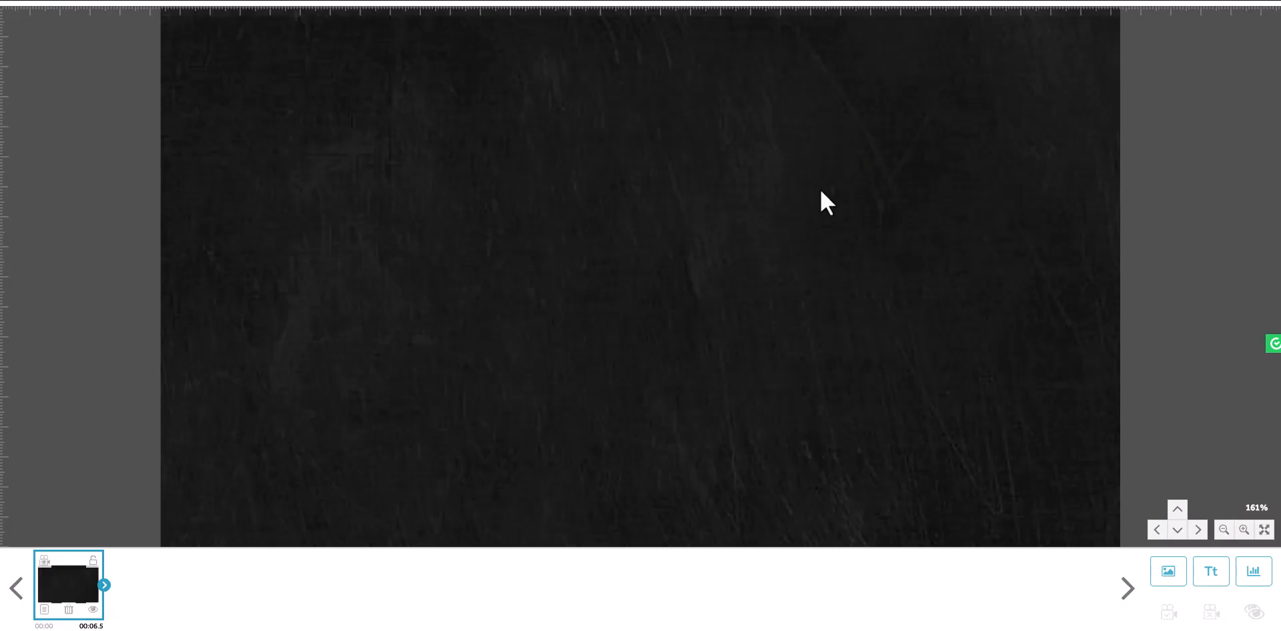
{"action": "left_click", "coordinate": [57, 594]}
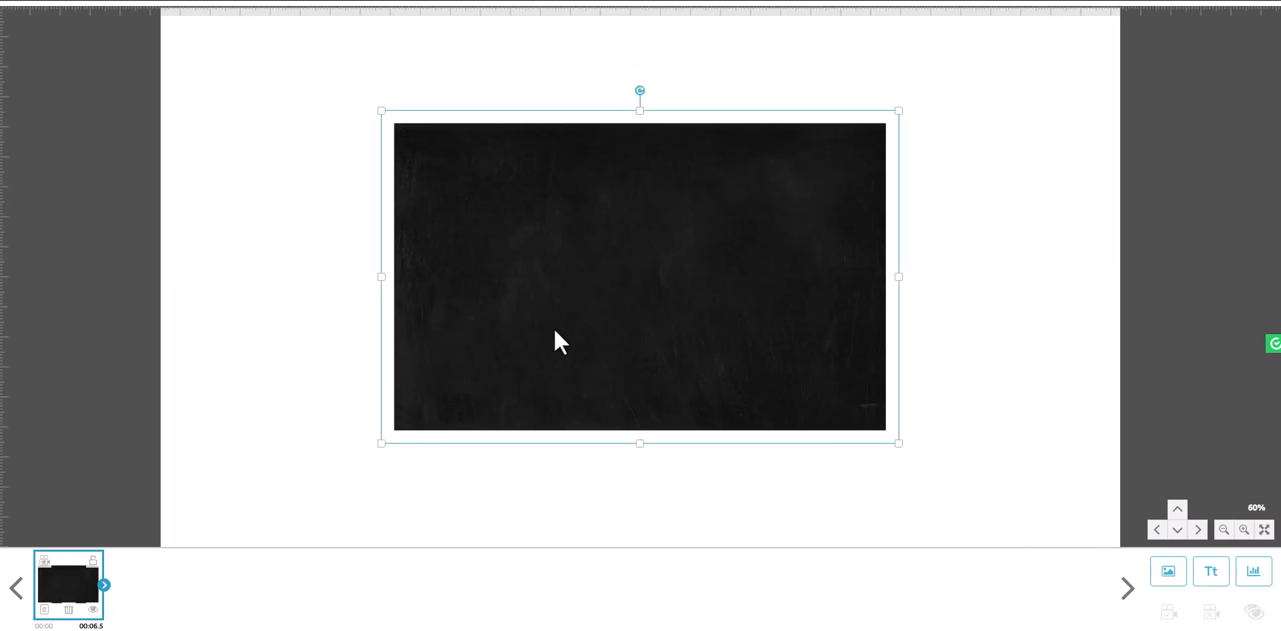
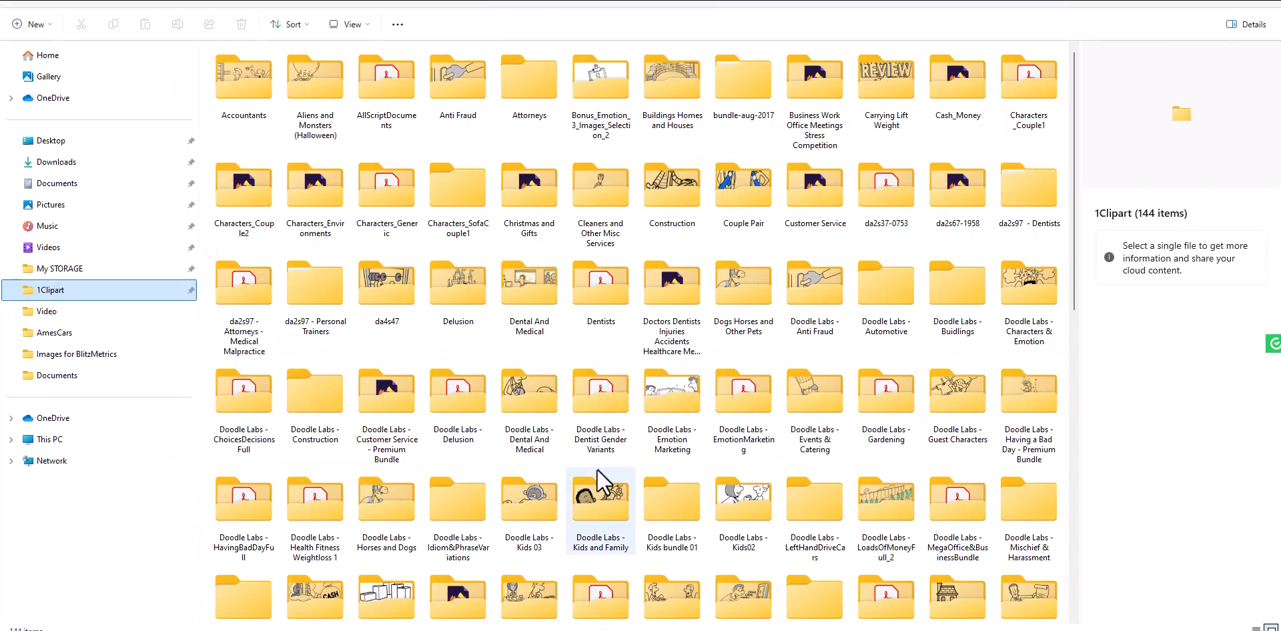
{"action": "mouse_move", "coordinate": [593, 499]}
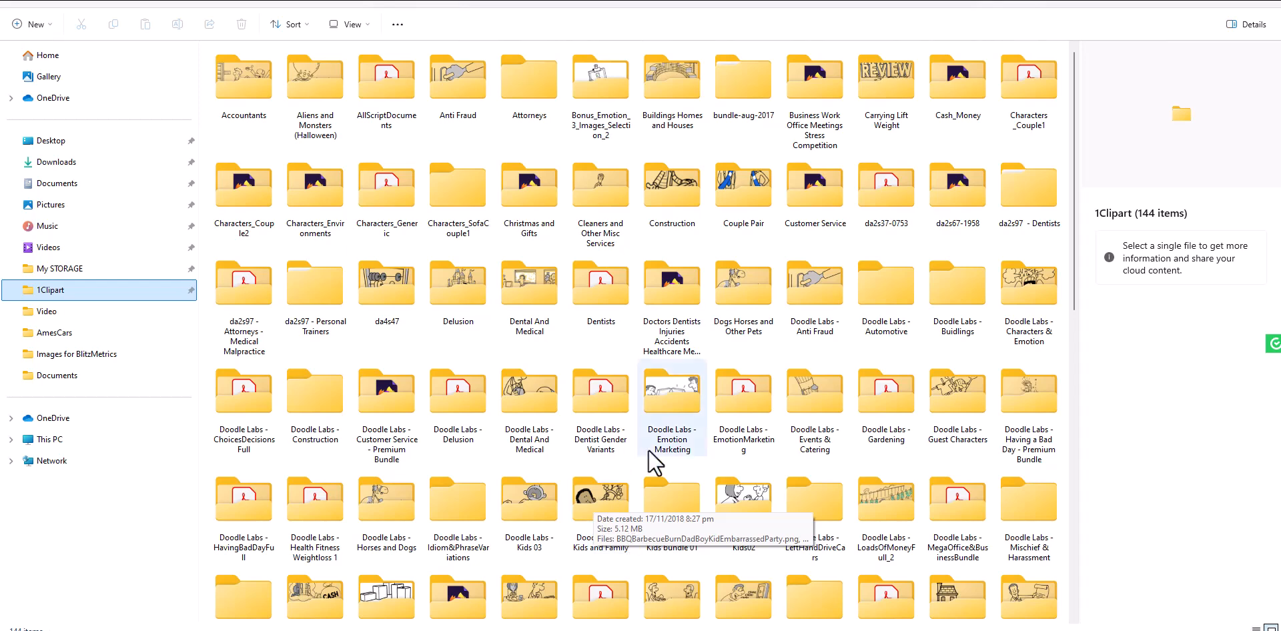
{"action": "left_click", "coordinate": [626, 630]}
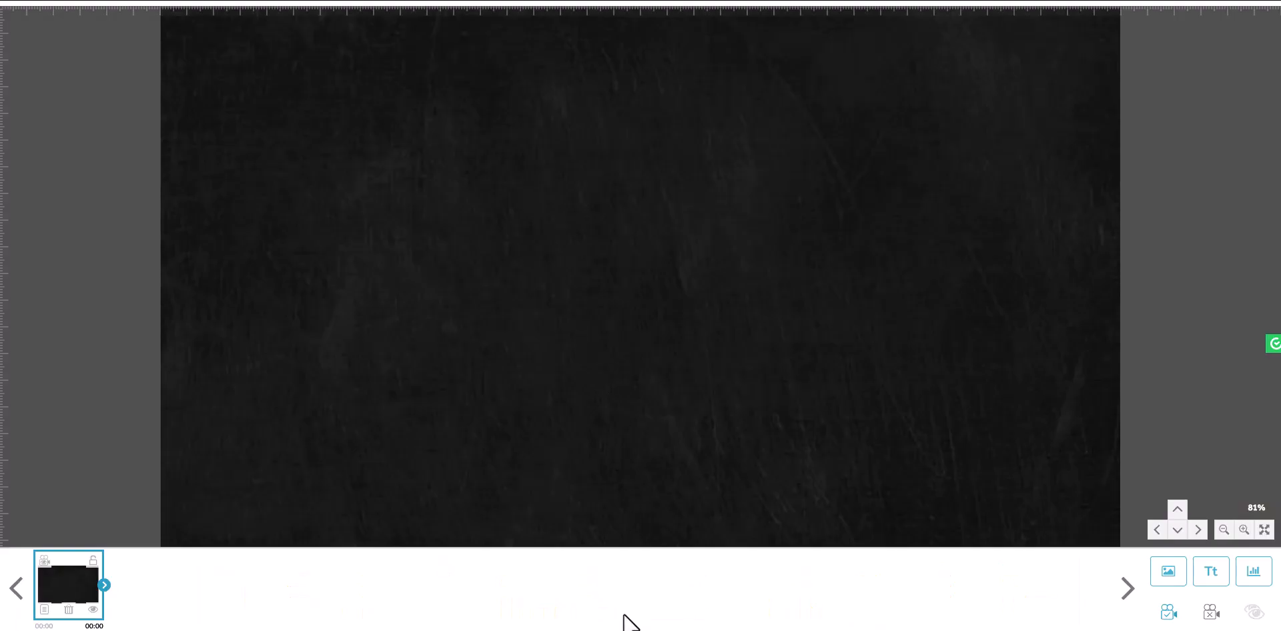
{"action": "key", "text": "alt+Tab"}
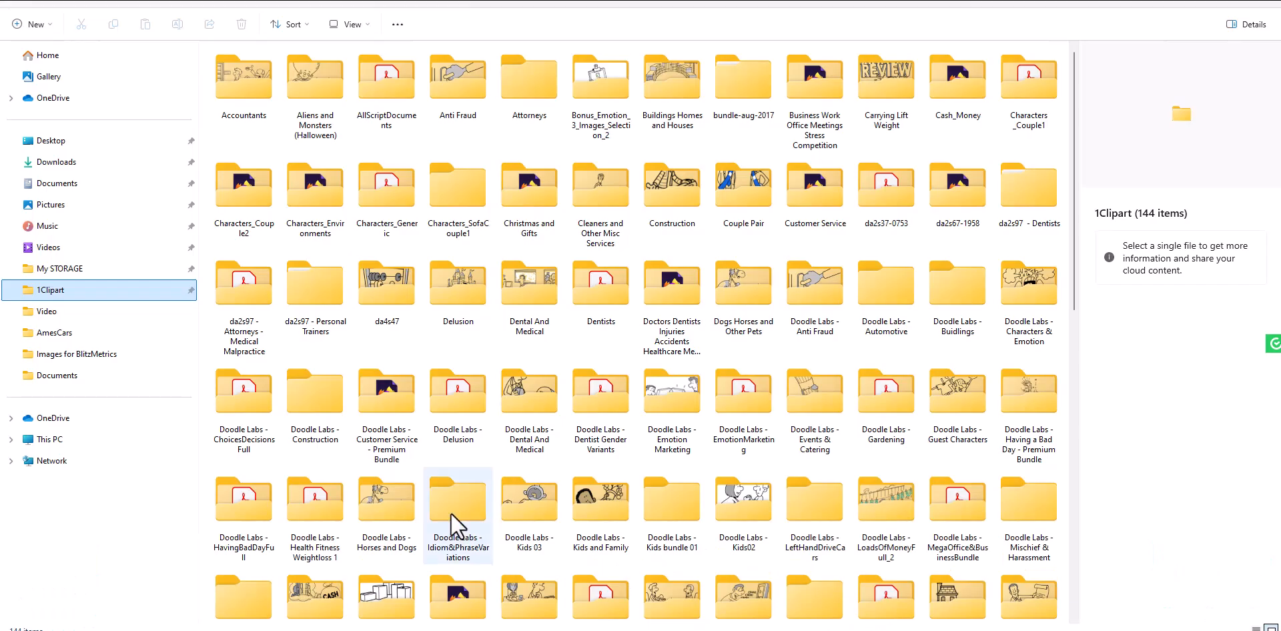
Search the Downloads folder for svg files and select logo-main.svg.
{"action": "left_click", "coordinate": [138, 171]}
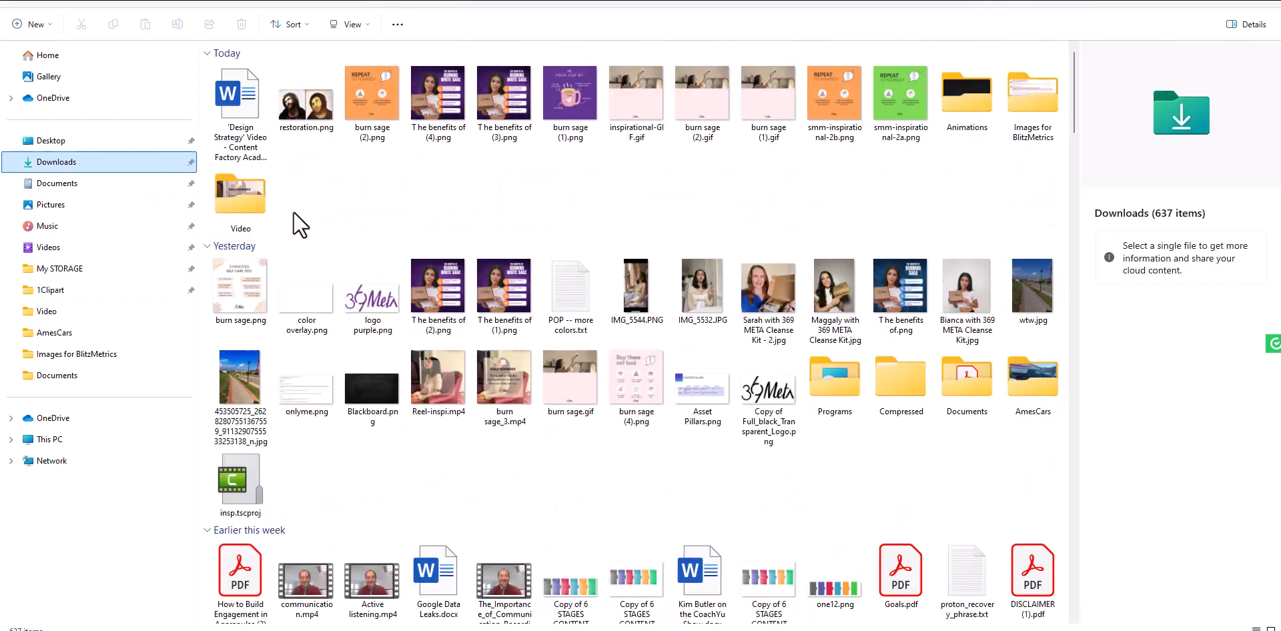
{"action": "left_click", "coordinate": [1190, 2]}
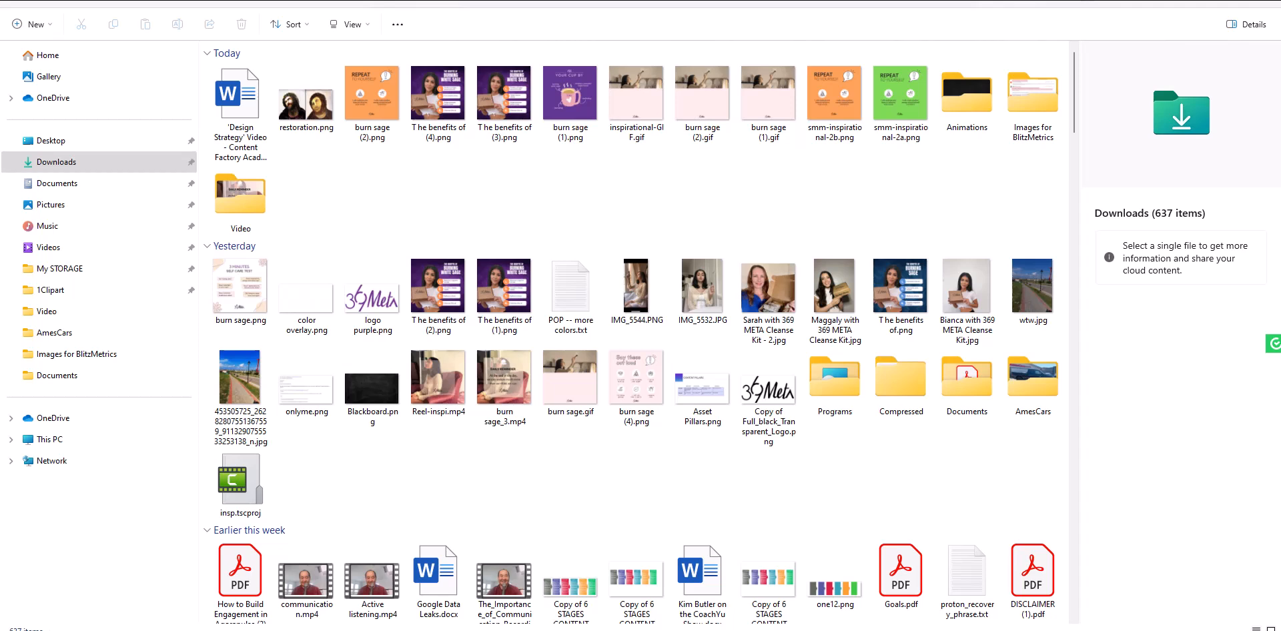
{"action": "key", "text": "Return"}
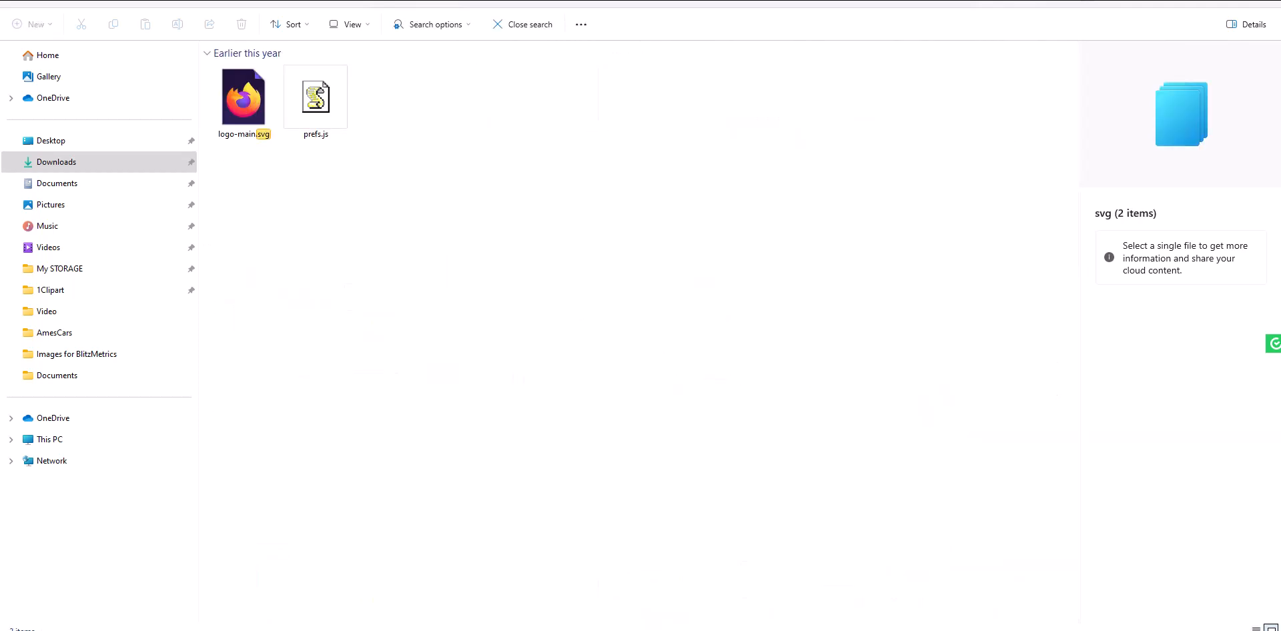
{"action": "left_click", "coordinate": [1266, 1]}
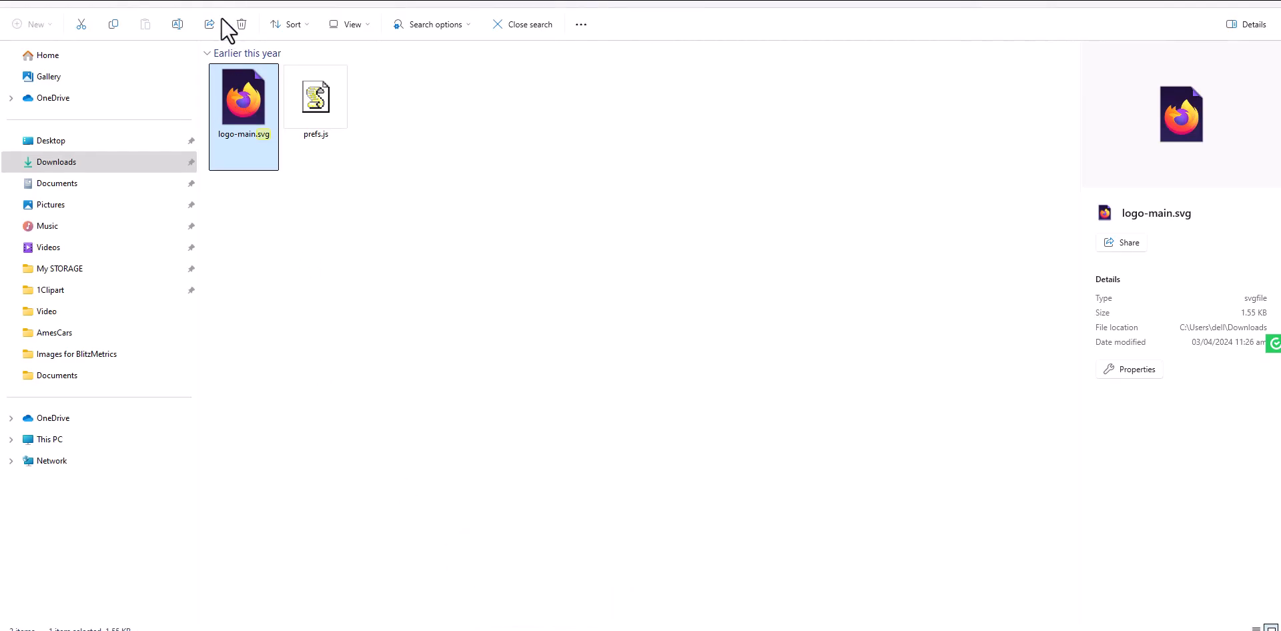
Return to the full Downloads folder and open The benefits of (2).png in a maximized image viewer.
{"action": "left_click", "coordinate": [107, 169]}
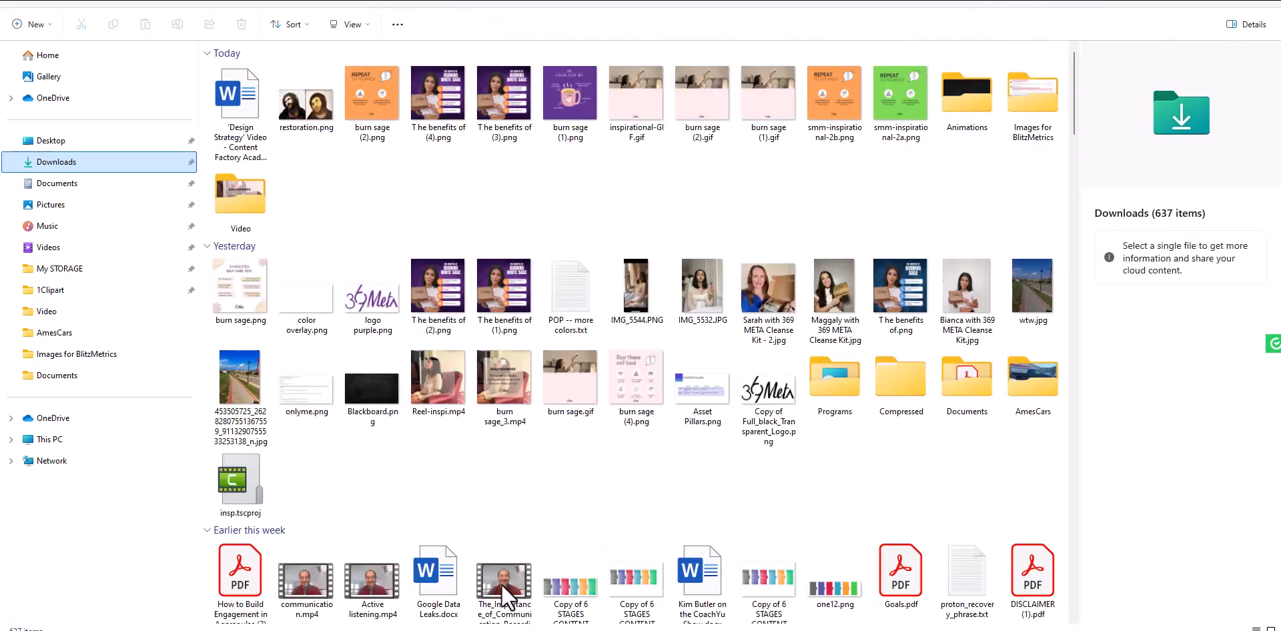
{"action": "left_click", "coordinate": [435, 291]}
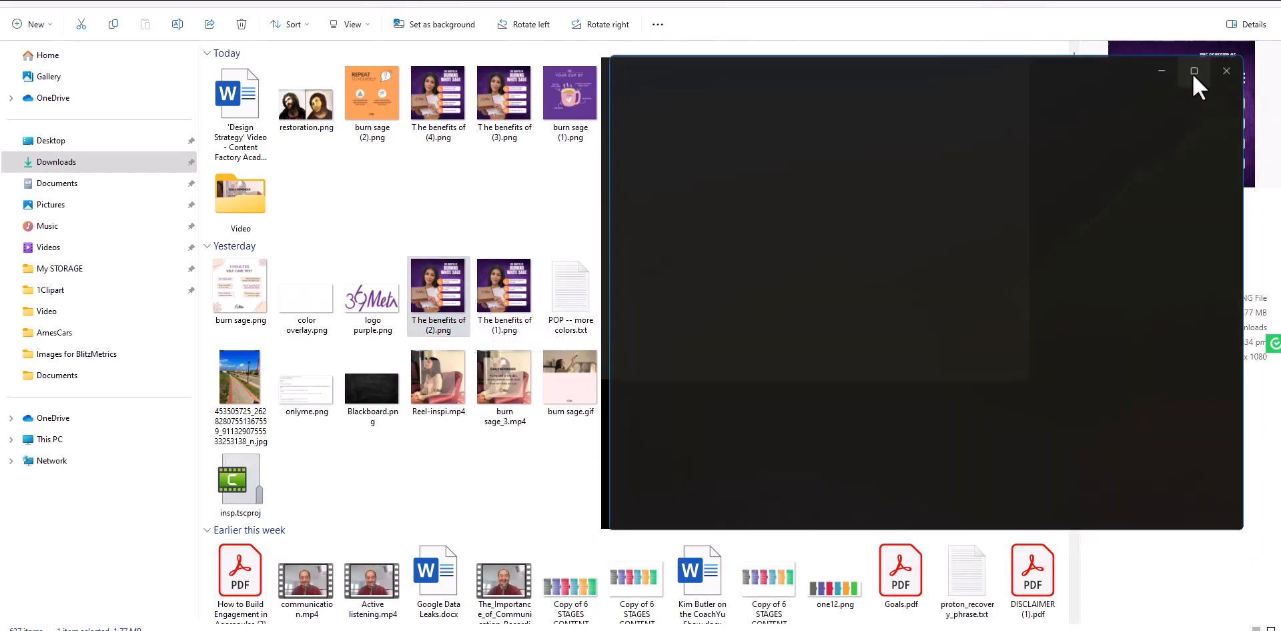
{"action": "left_click", "coordinate": [1194, 73]}
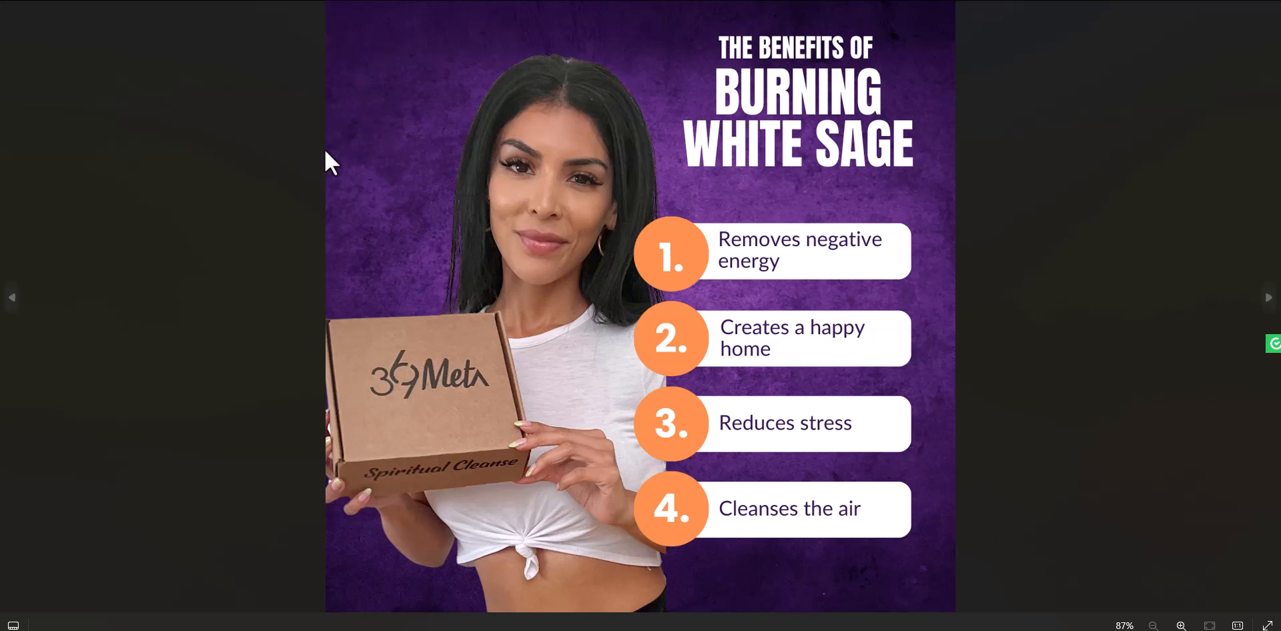
Examine the picture's pixels up close along the hair and the lower edge of the orange number 1 circle, ending at the full picture.
{"action": "scroll", "coordinate": [551, 251], "scroll_direction": "up", "scroll_amount": 5}
{"action": "scroll", "coordinate": [643, 328], "scroll_direction": "up", "scroll_amount": 10}
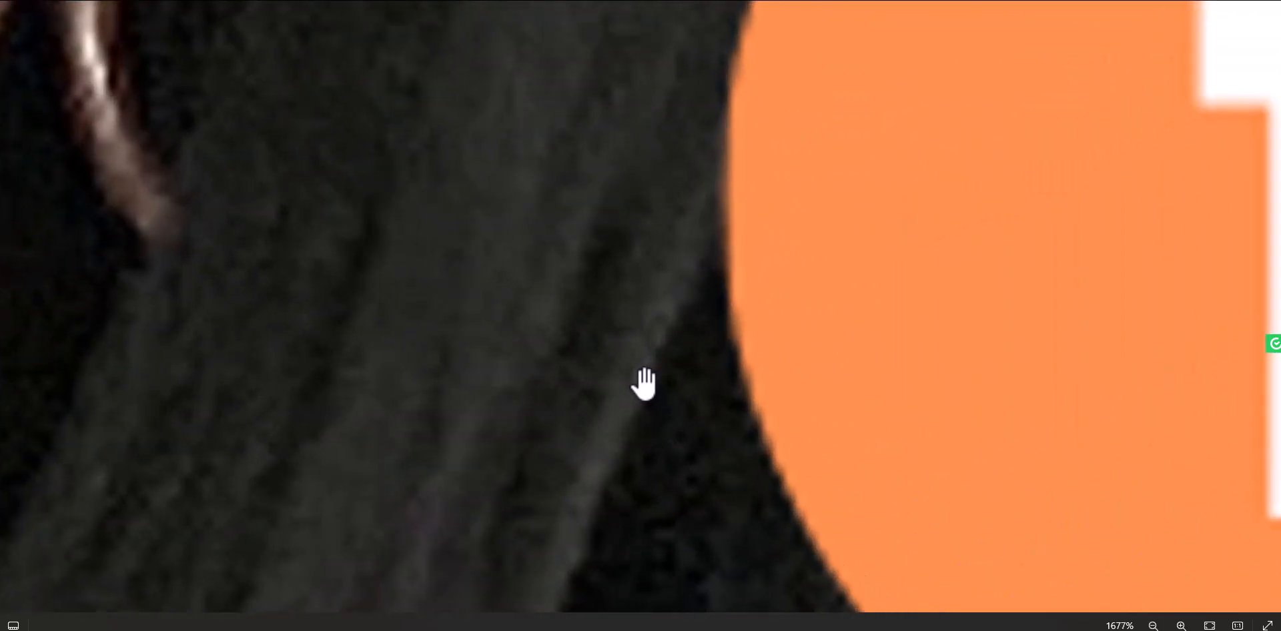
{"action": "scroll", "coordinate": [644, 384], "scroll_direction": "up", "scroll_amount": 6}
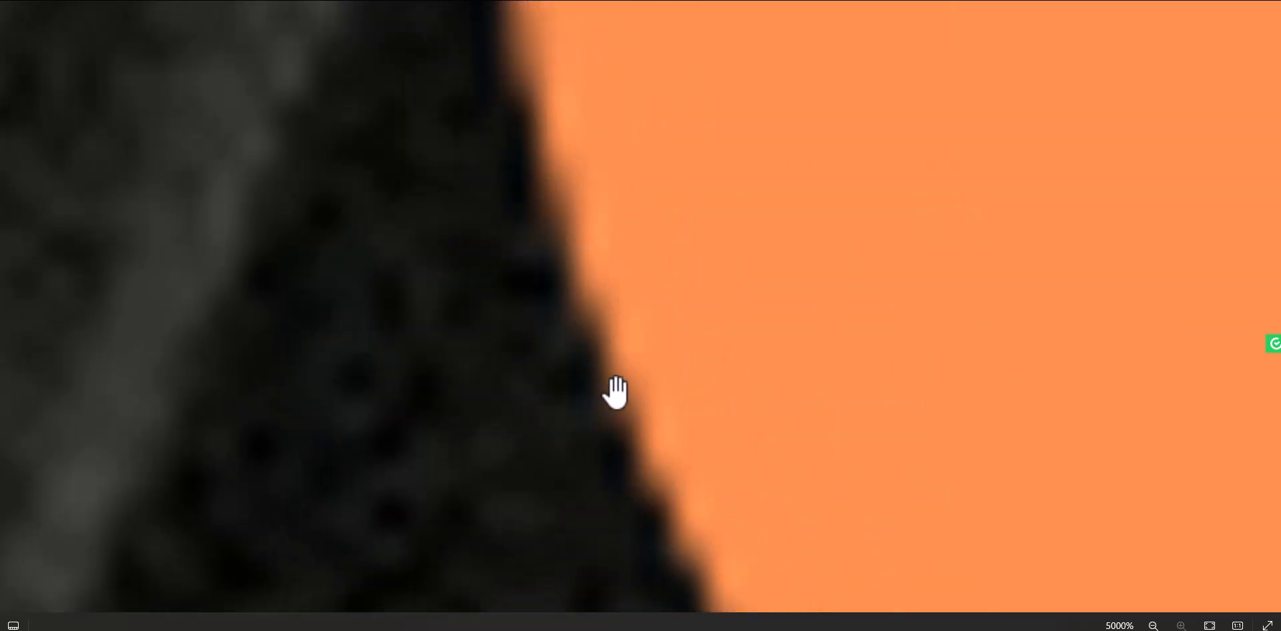
{"action": "left_click_drag", "start_coordinate": [619, 450], "coordinate": [643, 510]}
{"action": "left_click_drag", "start_coordinate": [569, 463], "coordinate": [471, 343]}
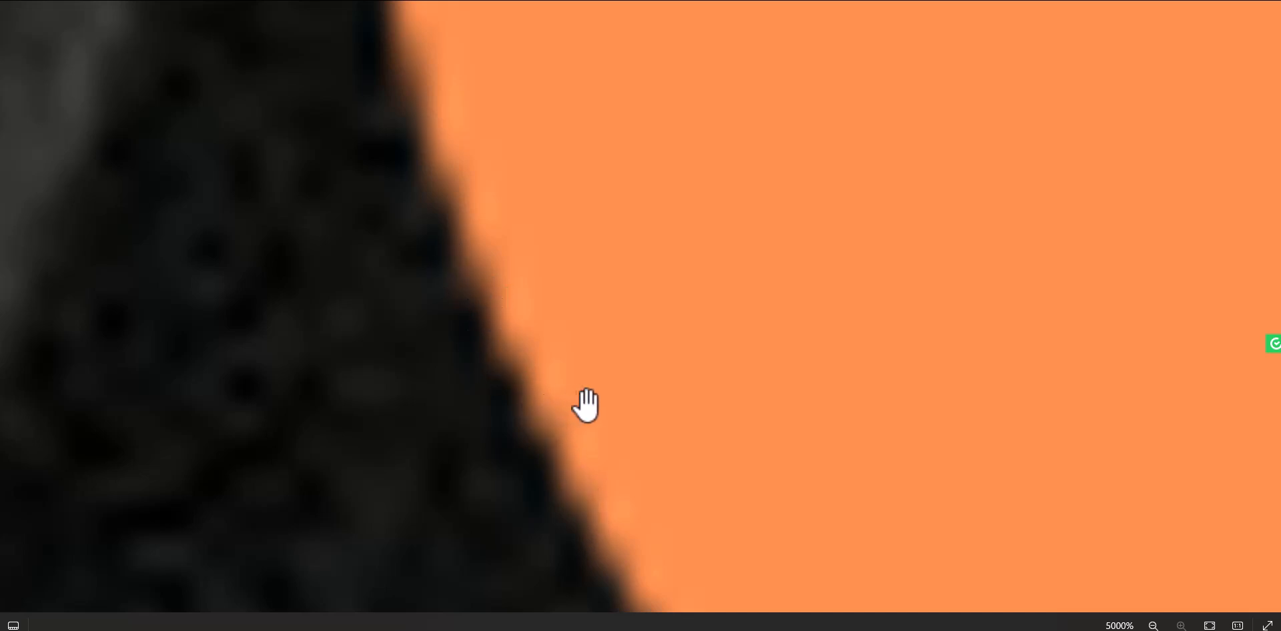
{"action": "scroll", "coordinate": [532, 448], "scroll_direction": "down", "scroll_amount": 2}
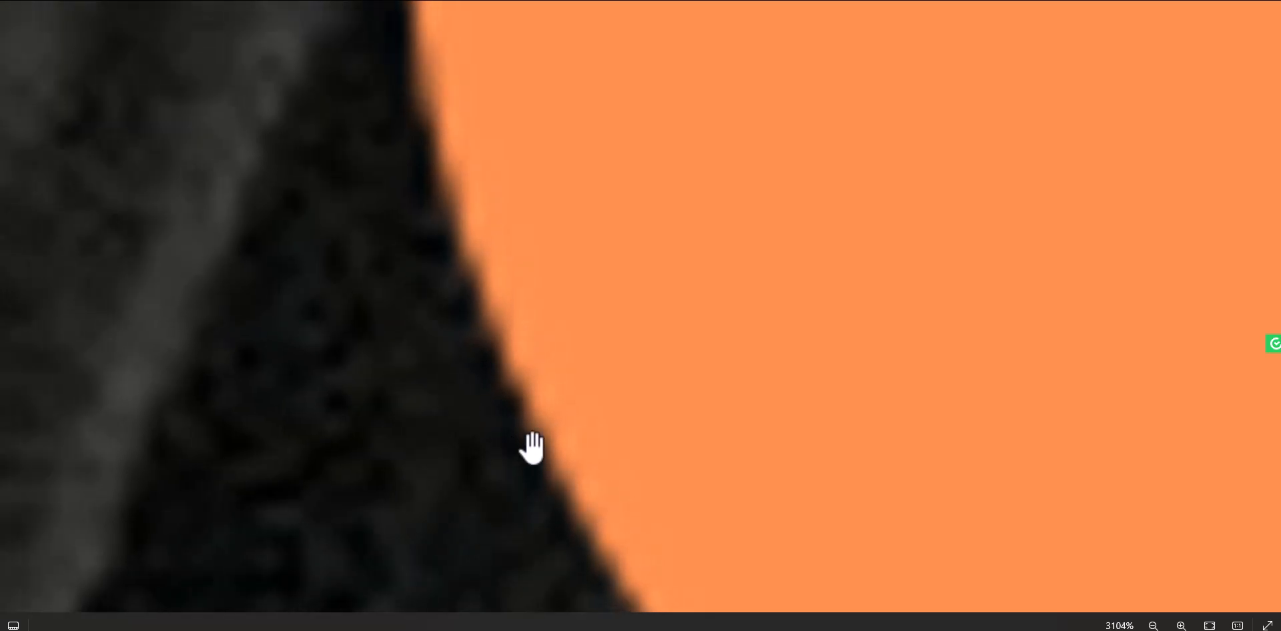
{"action": "scroll", "coordinate": [532, 448], "scroll_direction": "down", "scroll_amount": 4}
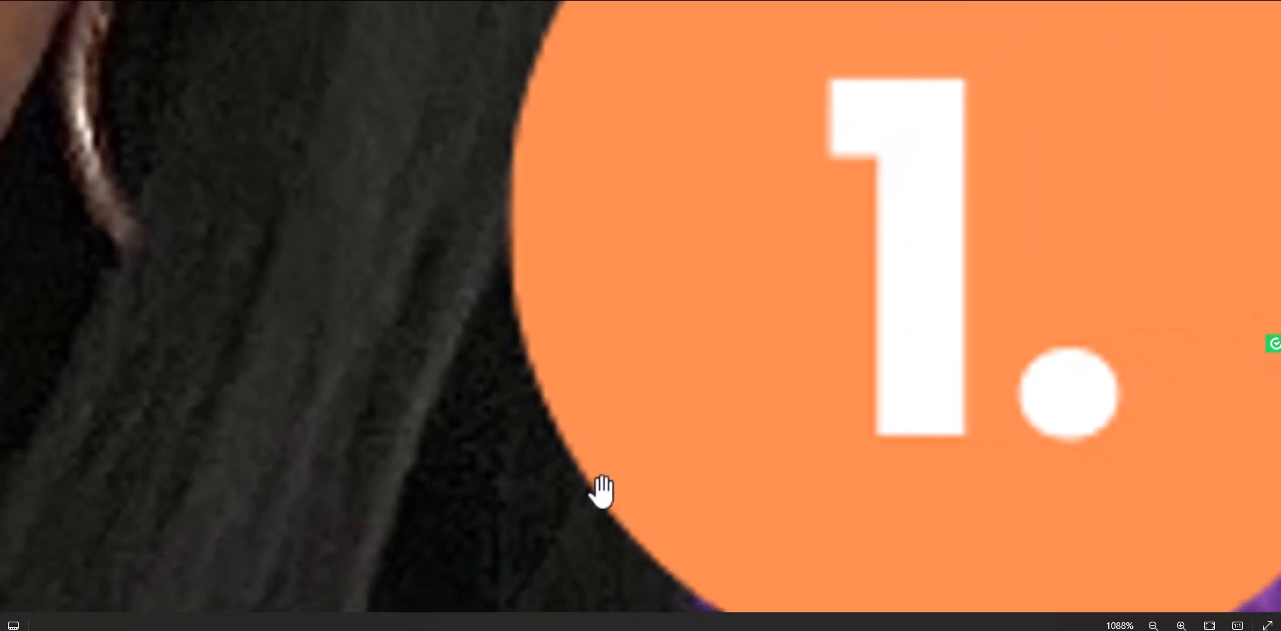
{"action": "left_click_drag", "start_coordinate": [569, 501], "coordinate": [547, 300]}
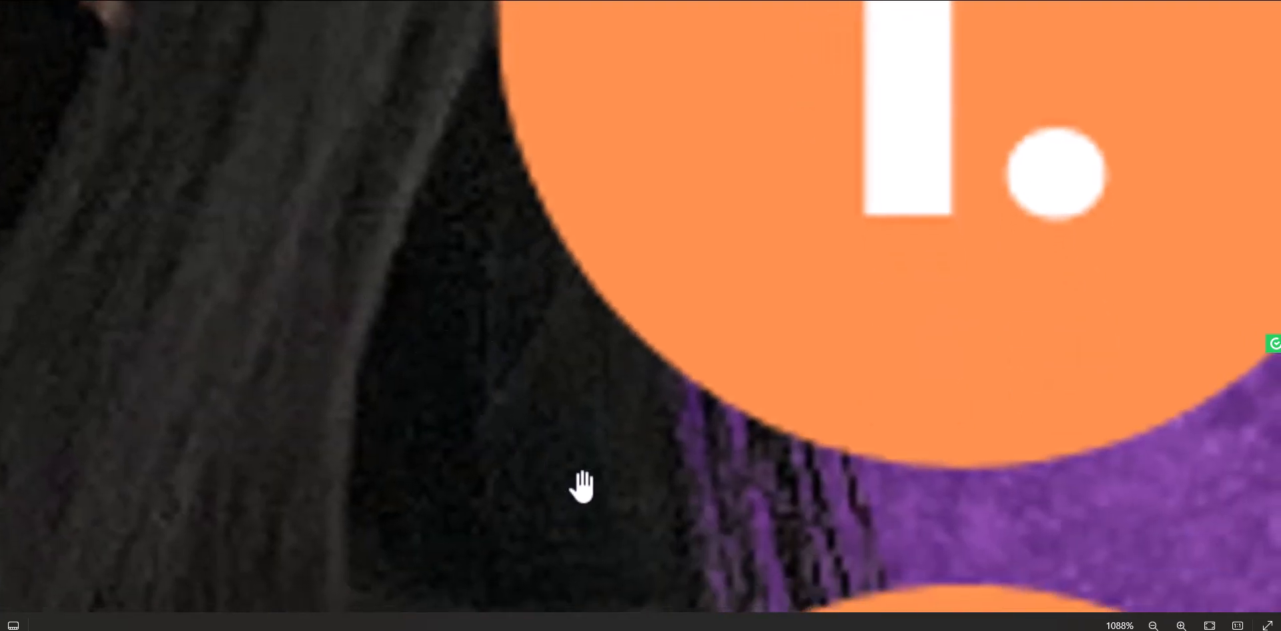
{"action": "left_click_drag", "start_coordinate": [520, 472], "coordinate": [715, 377]}
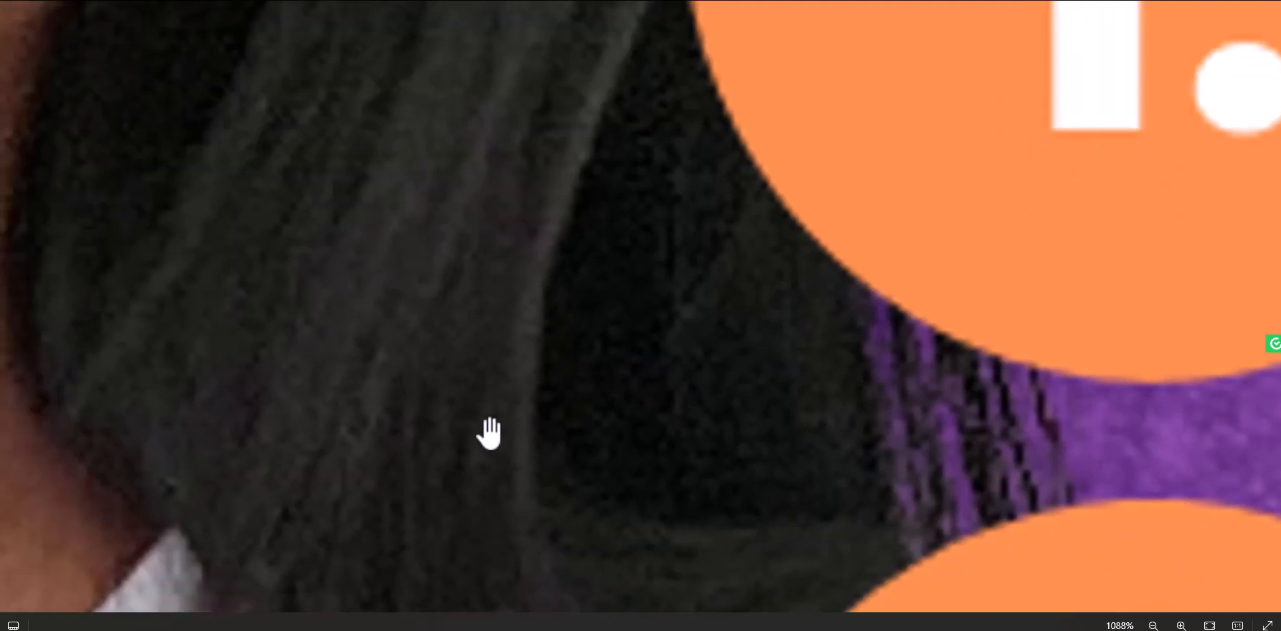
{"action": "left_click_drag", "start_coordinate": [729, 426], "coordinate": [523, 363]}
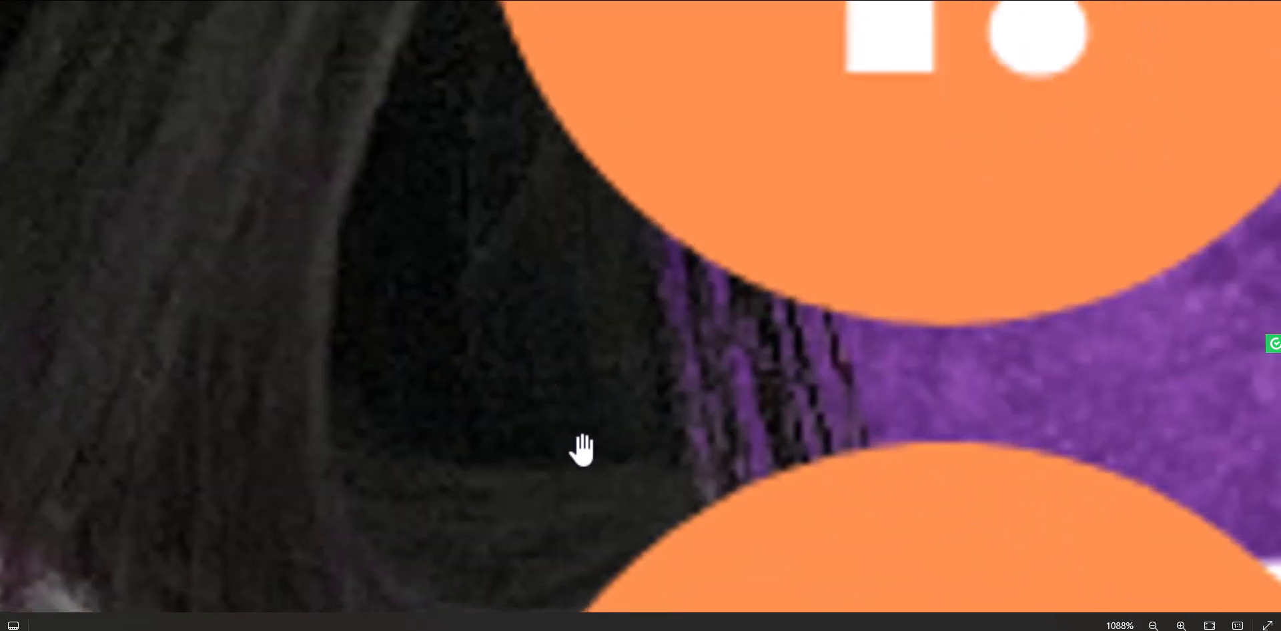
{"action": "scroll", "coordinate": [706, 380], "scroll_direction": "down", "scroll_amount": 10}
{"action": "scroll", "coordinate": [584, 357], "scroll_direction": "down", "scroll_amount": 2}
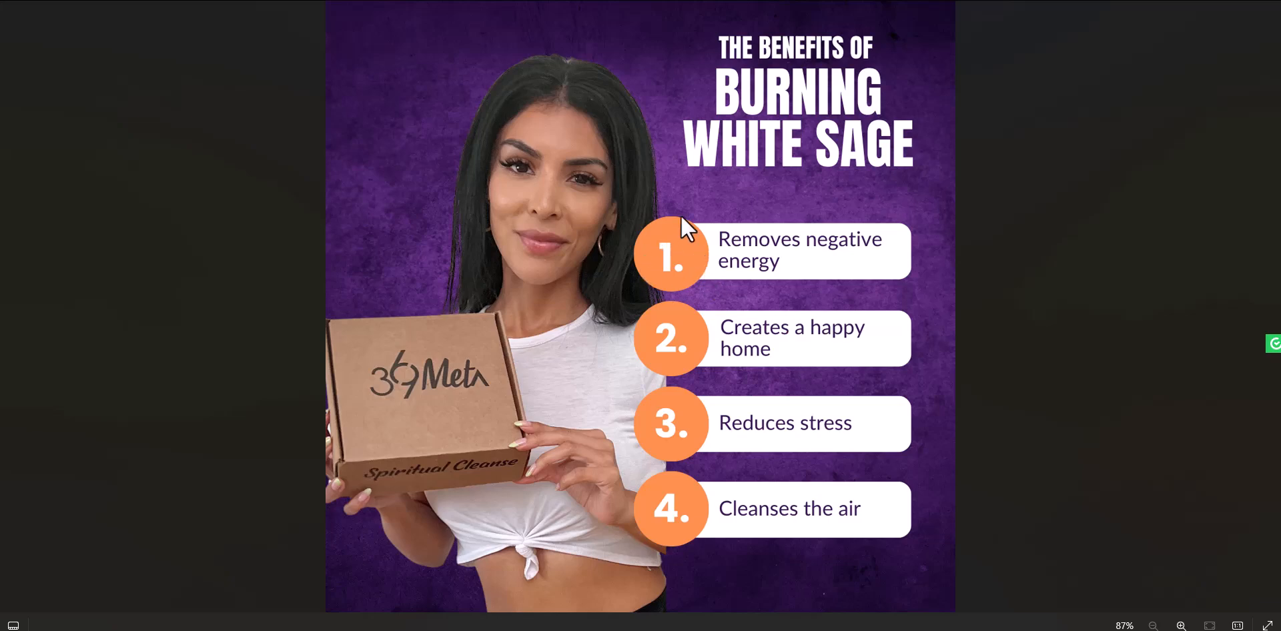
Inspect at high magnification how the upper edge of the orange number 1 circle meets the hair and purple background.
{"action": "scroll", "coordinate": [692, 249], "scroll_direction": "up", "scroll_amount": 10}
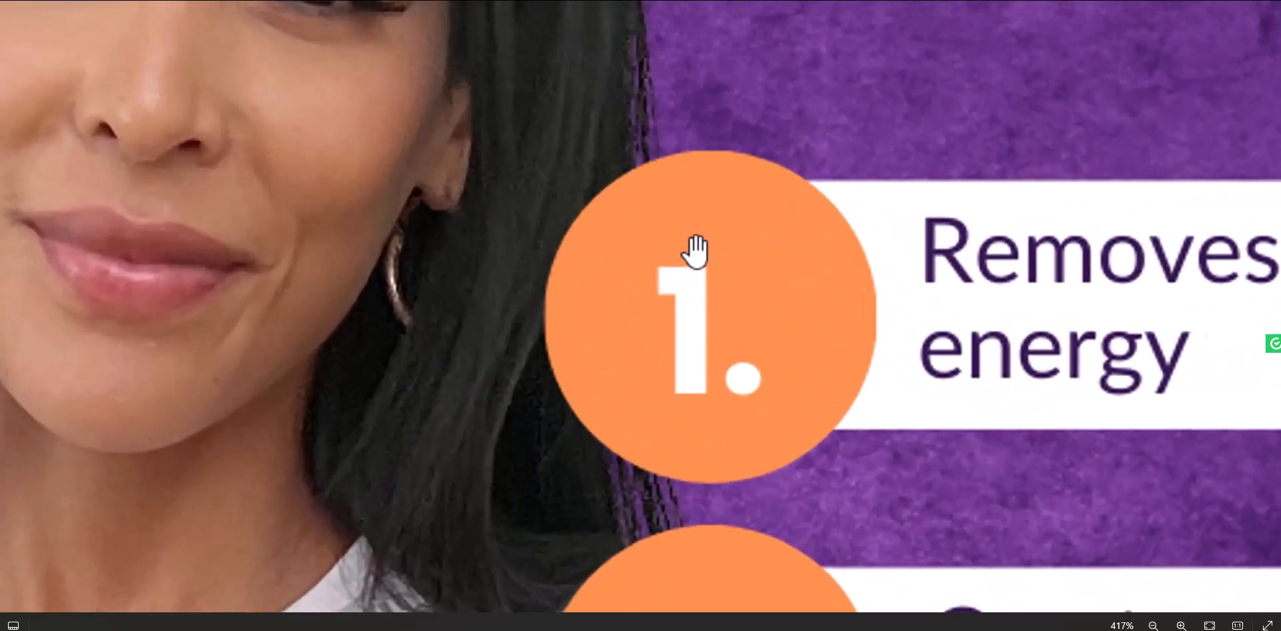
{"action": "scroll", "coordinate": [646, 331], "scroll_direction": "up", "scroll_amount": 5}
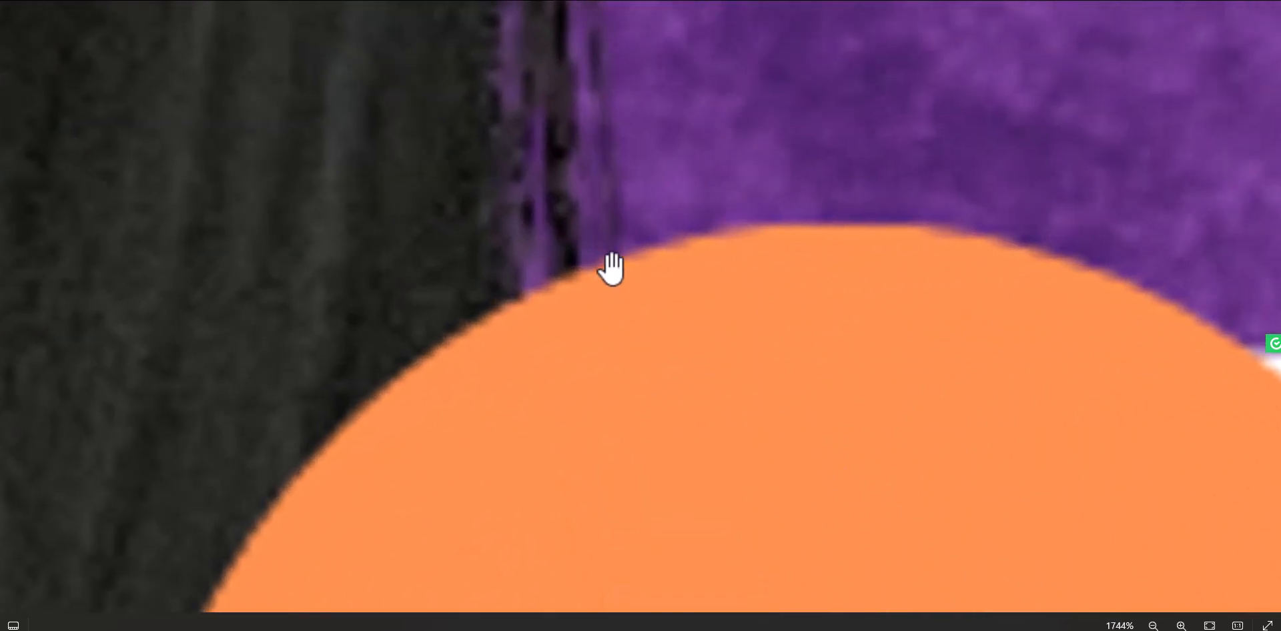
{"action": "scroll", "coordinate": [611, 266], "scroll_direction": "up", "scroll_amount": 1}
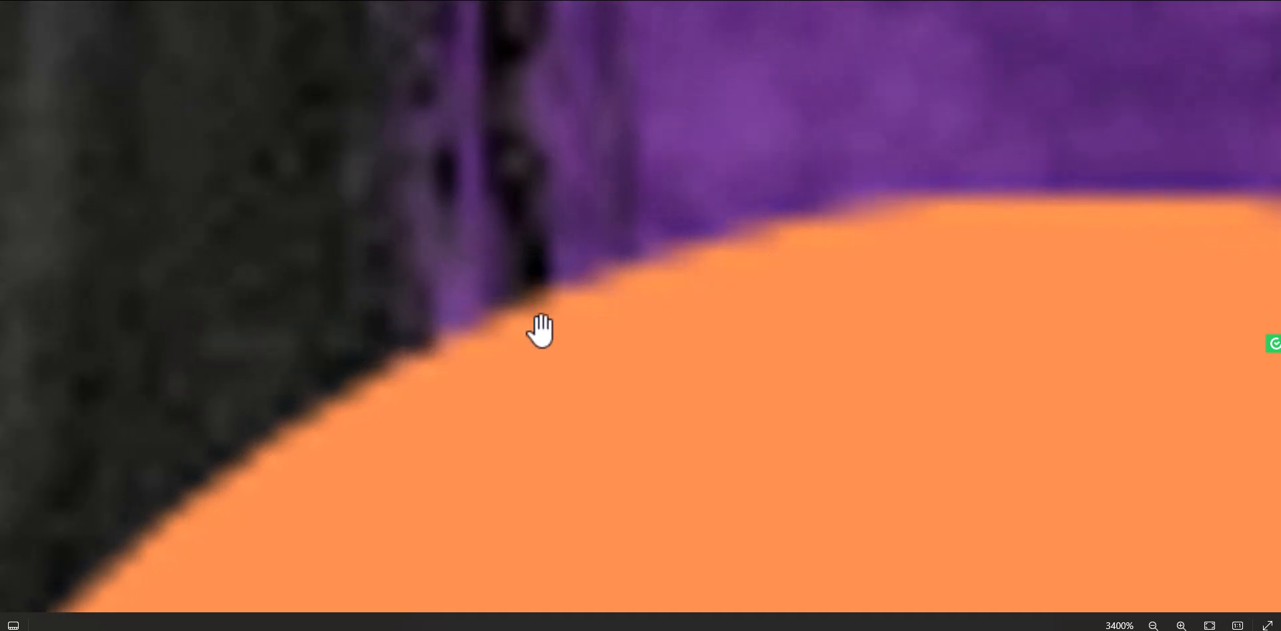
{"action": "scroll", "coordinate": [794, 321], "scroll_direction": "down", "scroll_amount": 6}
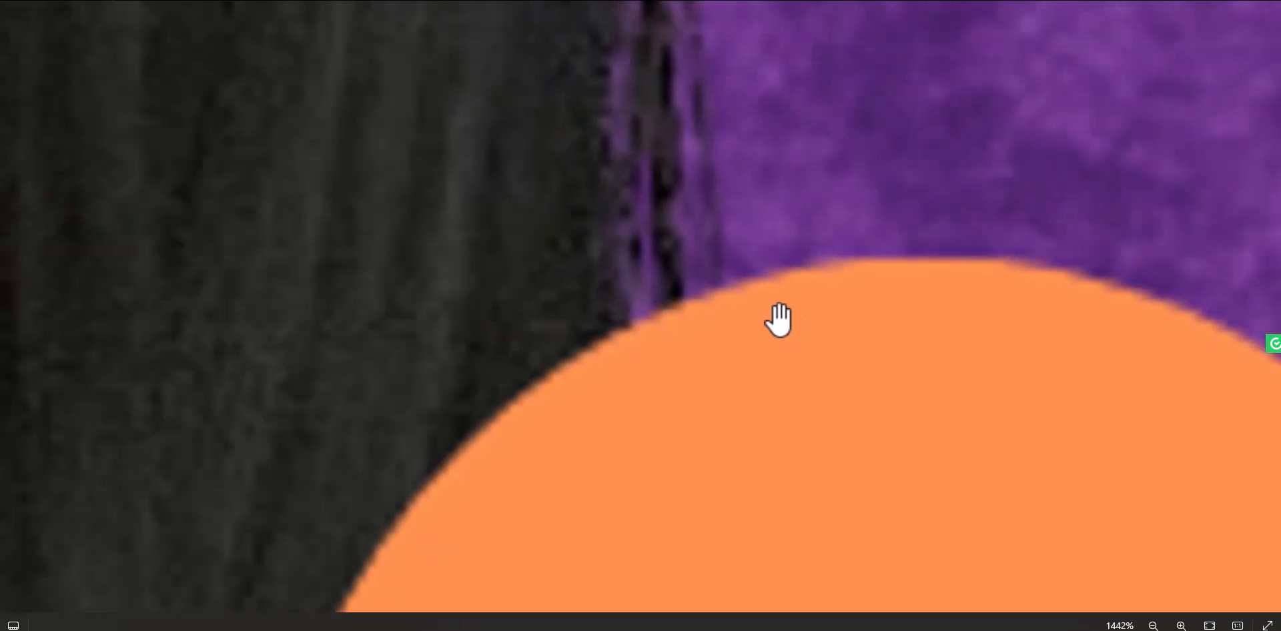
{"action": "scroll", "coordinate": [768, 299], "scroll_direction": "down", "scroll_amount": 2}
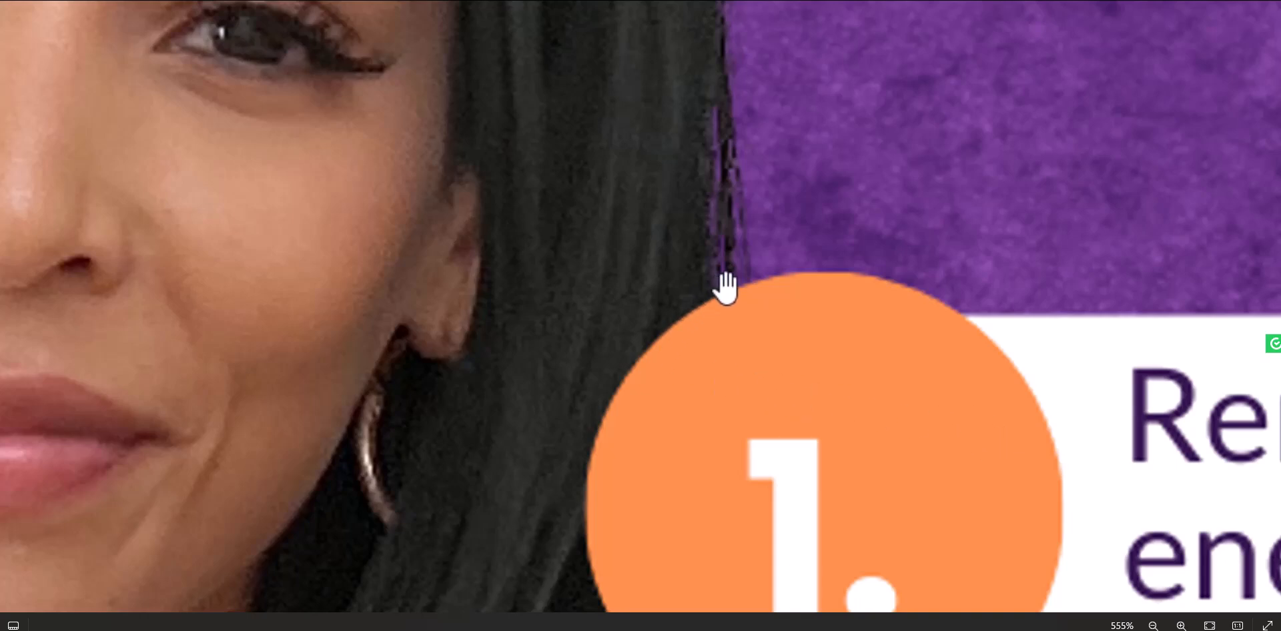
{"action": "scroll", "coordinate": [771, 281], "scroll_direction": "up", "scroll_amount": 1}
{"action": "scroll", "coordinate": [768, 279], "scroll_direction": "up", "scroll_amount": 1}
{"action": "scroll", "coordinate": [786, 281], "scroll_direction": "down", "scroll_amount": 2}
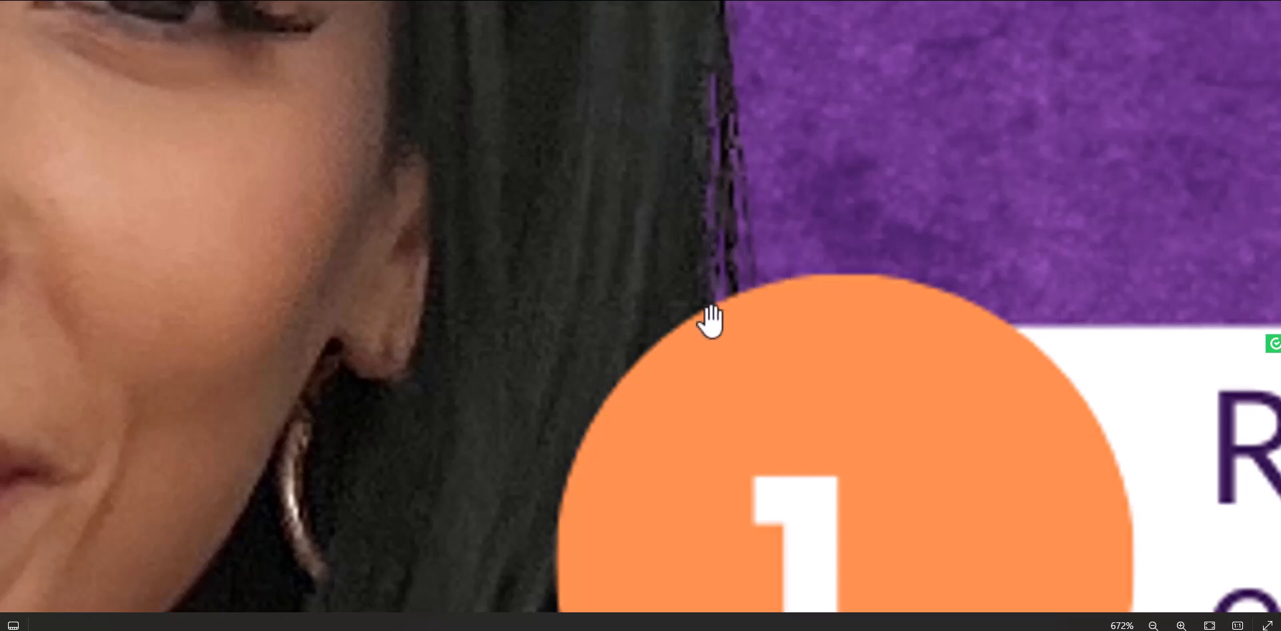
{"action": "scroll", "coordinate": [1081, 417], "scroll_direction": "up", "scroll_amount": 2}
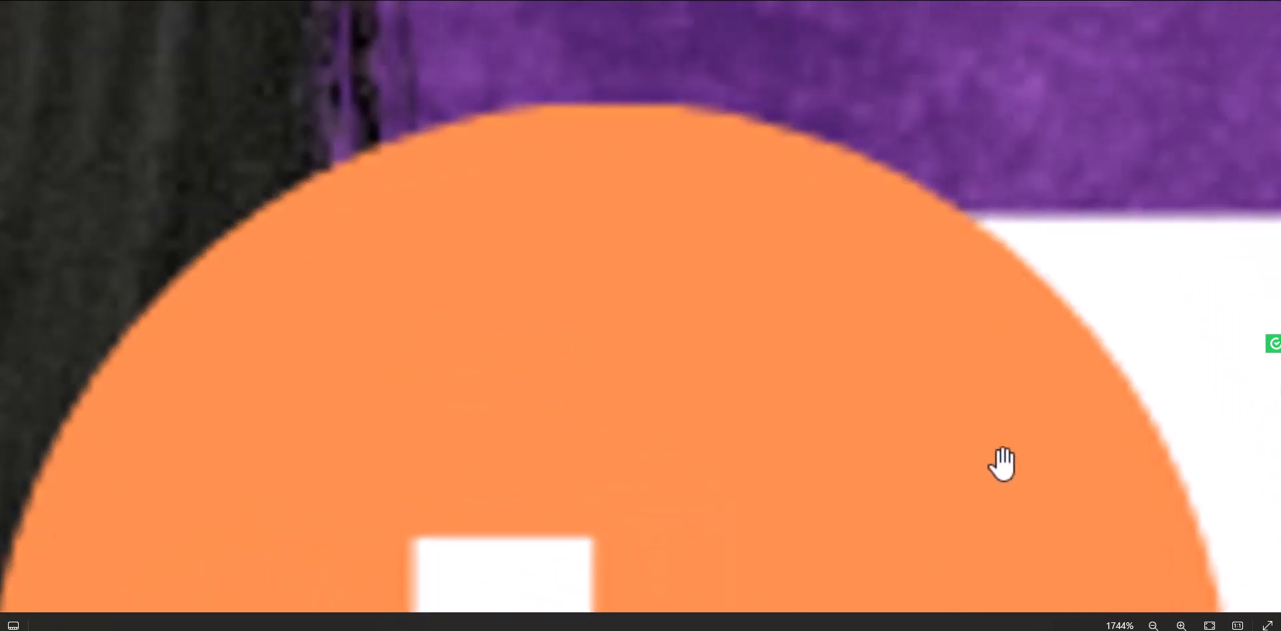
Zoom back out to the full picture, return to the Downloads file list and open the 1Clipart folder.
{"action": "scroll", "coordinate": [921, 410], "scroll_direction": "down", "scroll_amount": 10}
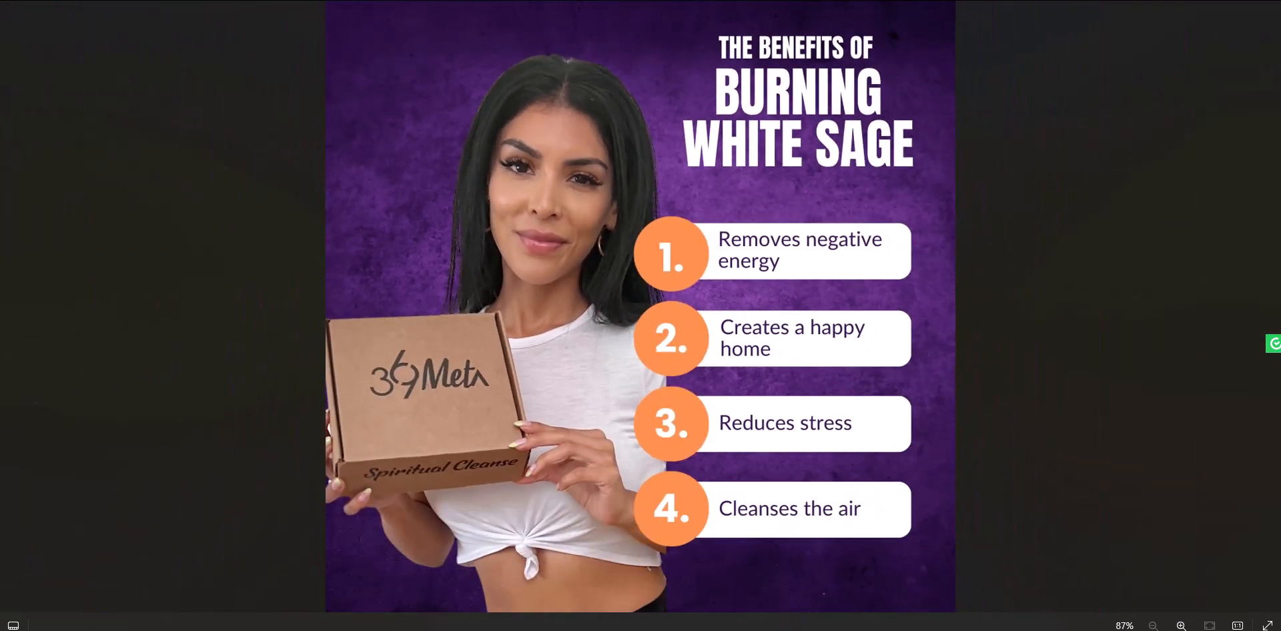
{"action": "mouse_move", "coordinate": [670, 630]}
{"action": "left_click", "coordinate": [521, 630]}
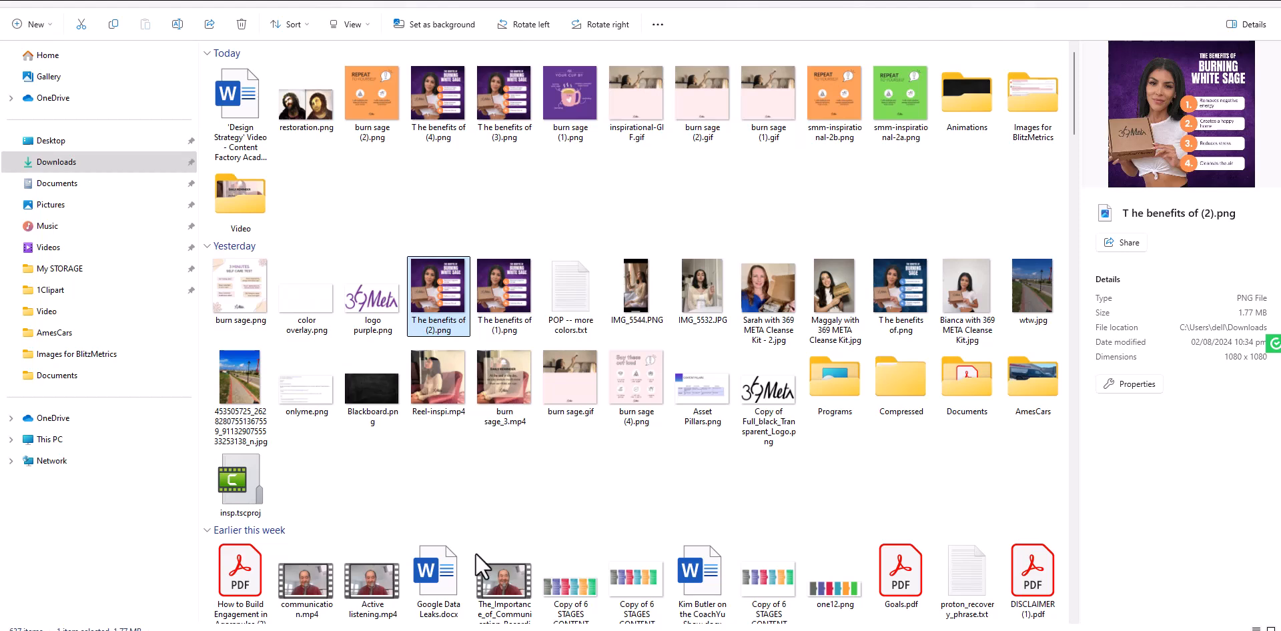
{"action": "left_click", "coordinate": [90, 297]}
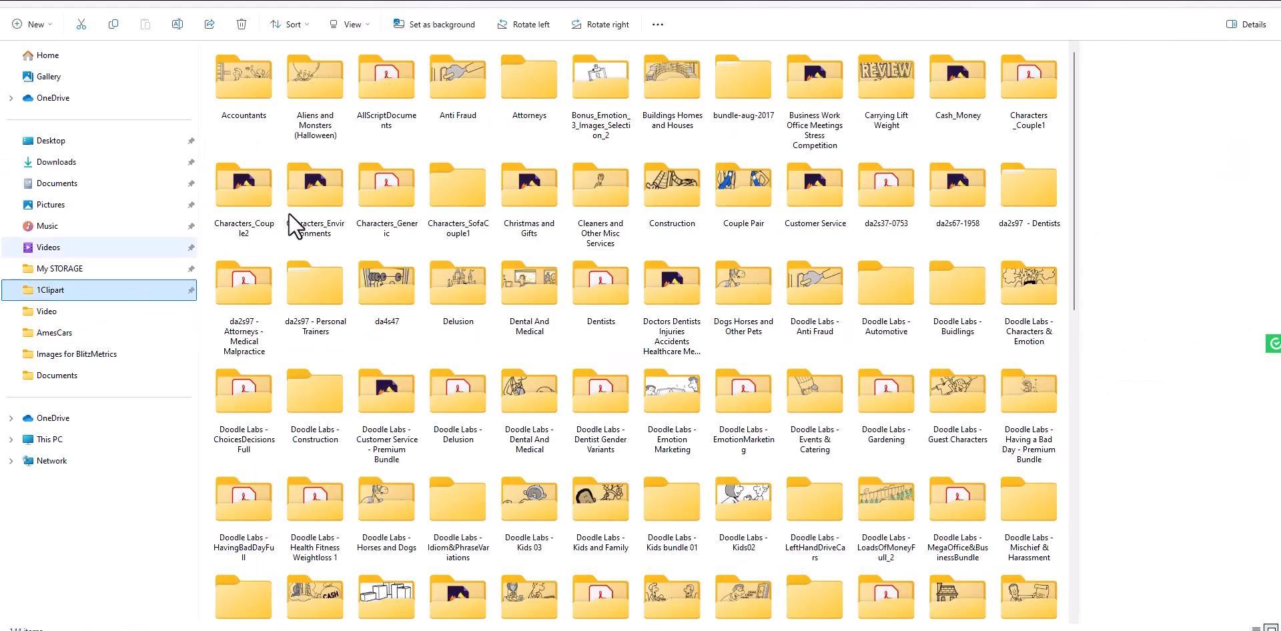
Open the da4s47 clipart subfolder and view AccountantsStockChecks.svg in the browser.
{"action": "left_click", "coordinate": [322, 206]}
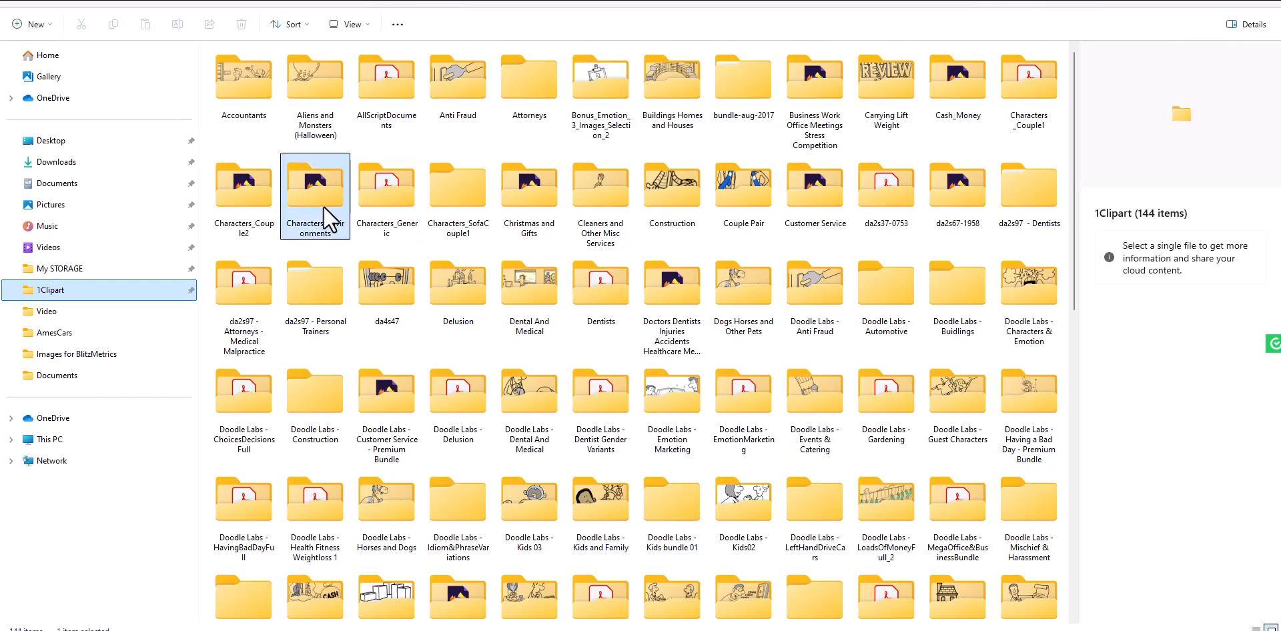
{"action": "double_click", "coordinate": [373, 286]}
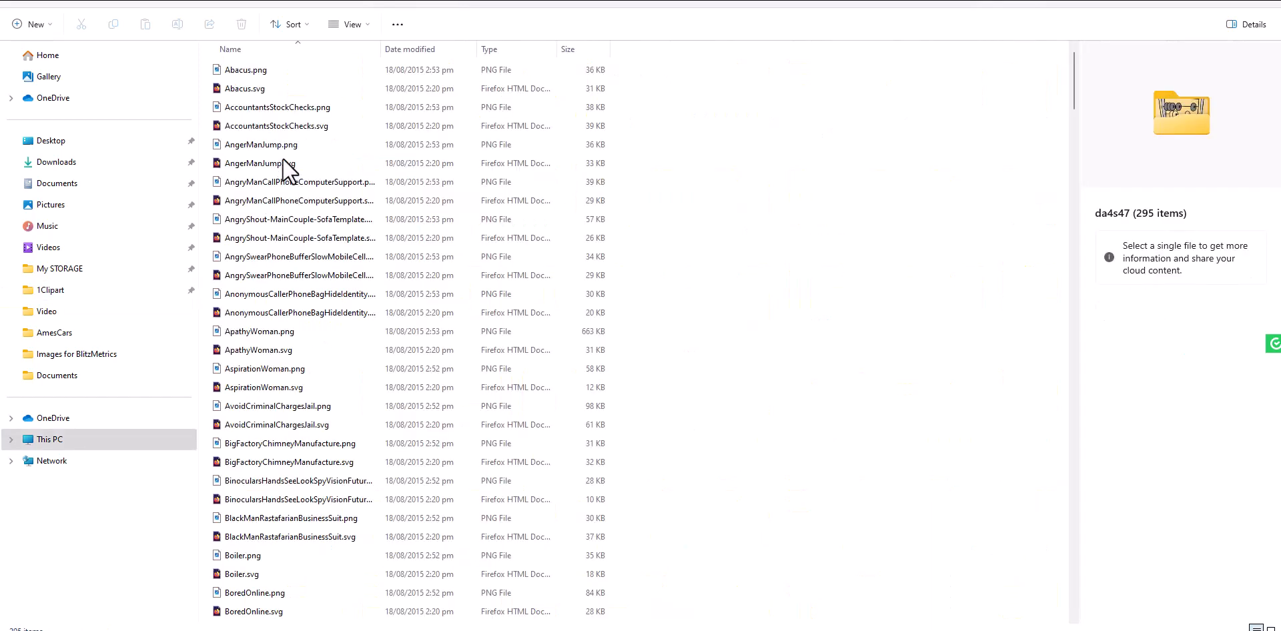
{"action": "left_click", "coordinate": [296, 125]}
{"action": "double_click", "coordinate": [297, 126]}
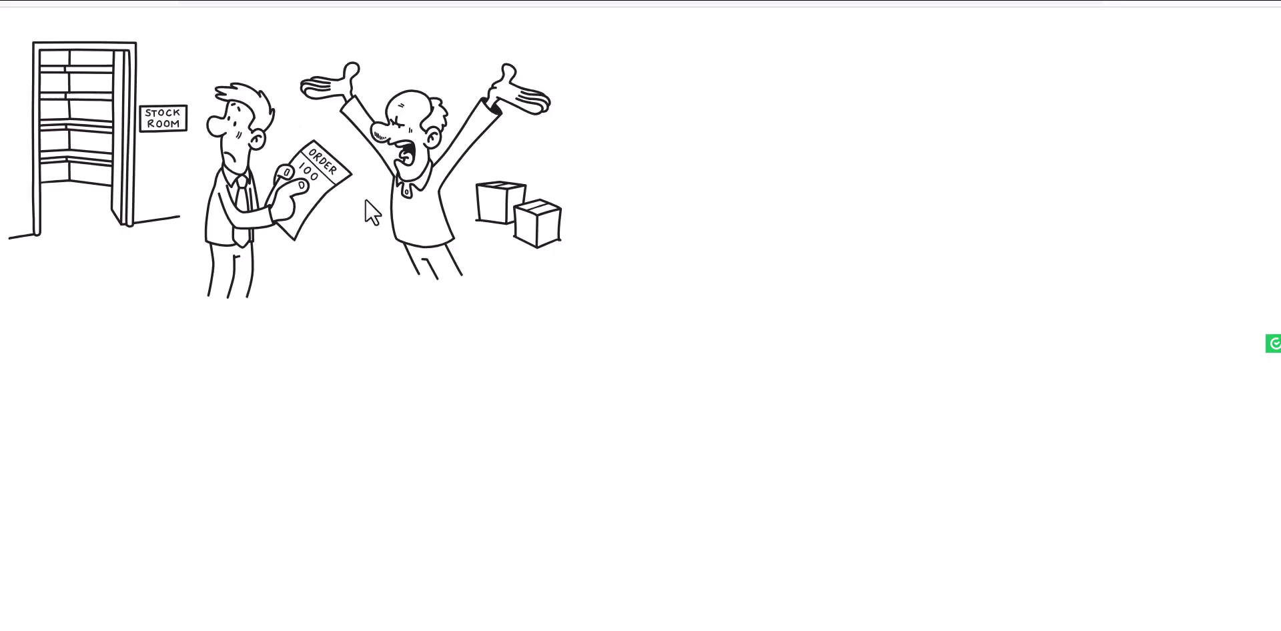
{"action": "right_click", "coordinate": [900, 53]}
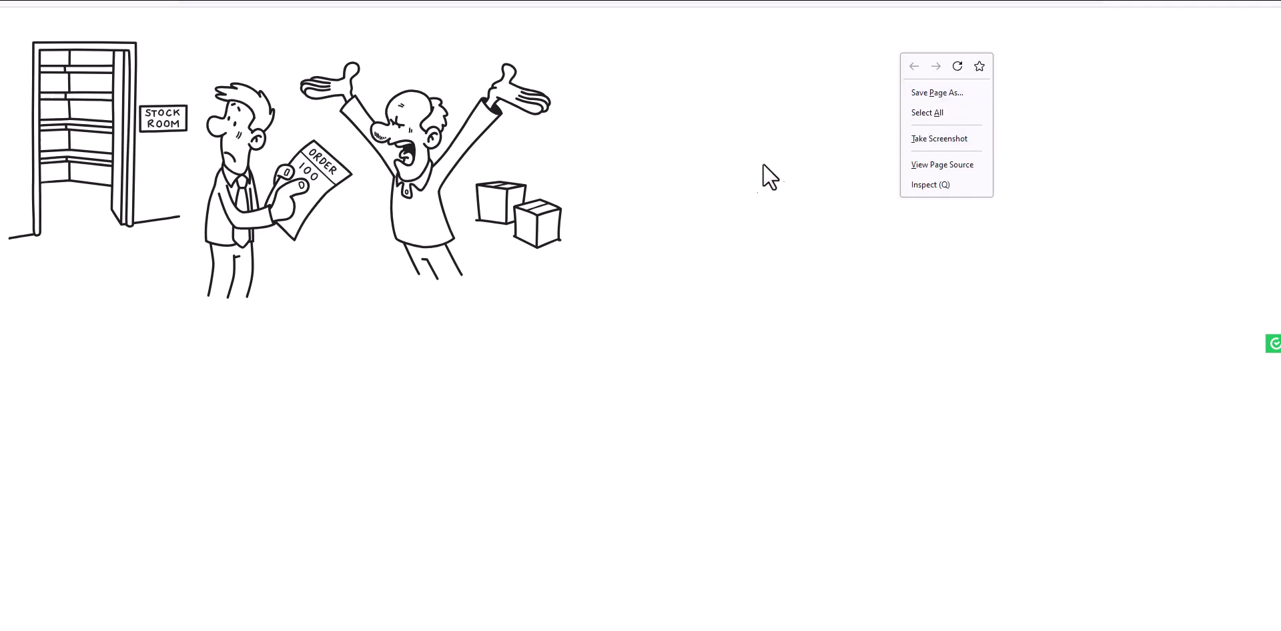
{"action": "left_click", "coordinate": [734, 166]}
{"action": "right_click", "coordinate": [467, 98]}
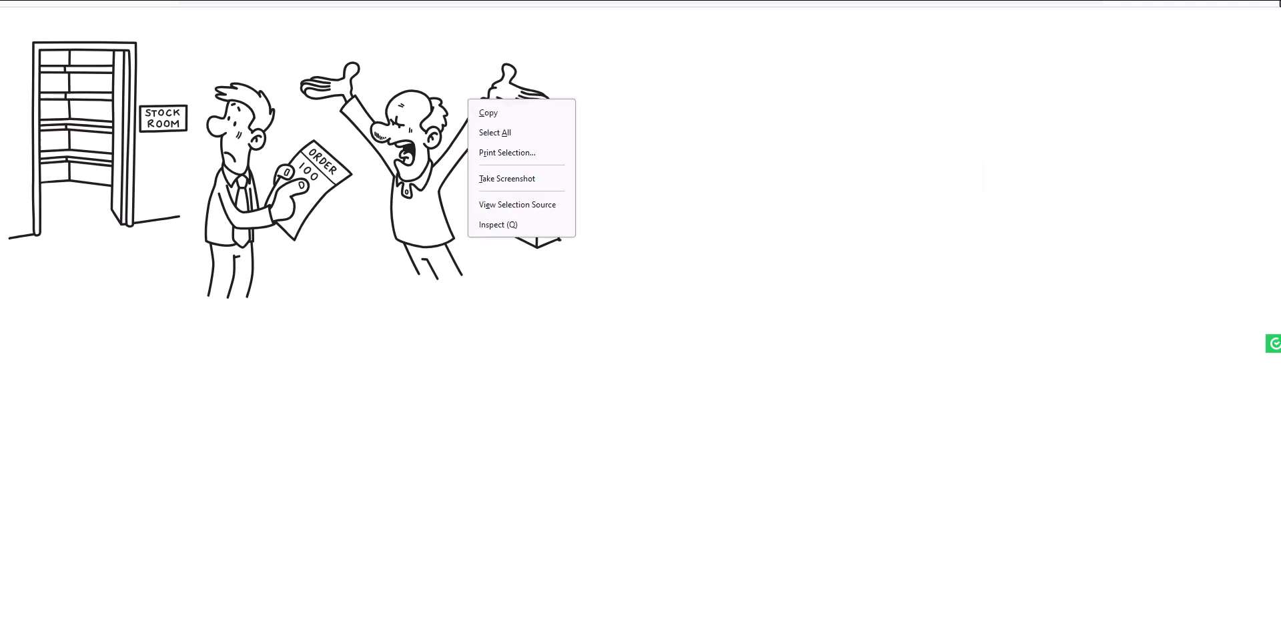
Enlarge the SVG drawing to 500% and examine its line edges around the stock room shelves, the sign and the man.
{"action": "left_click", "coordinate": [1265, 2]}
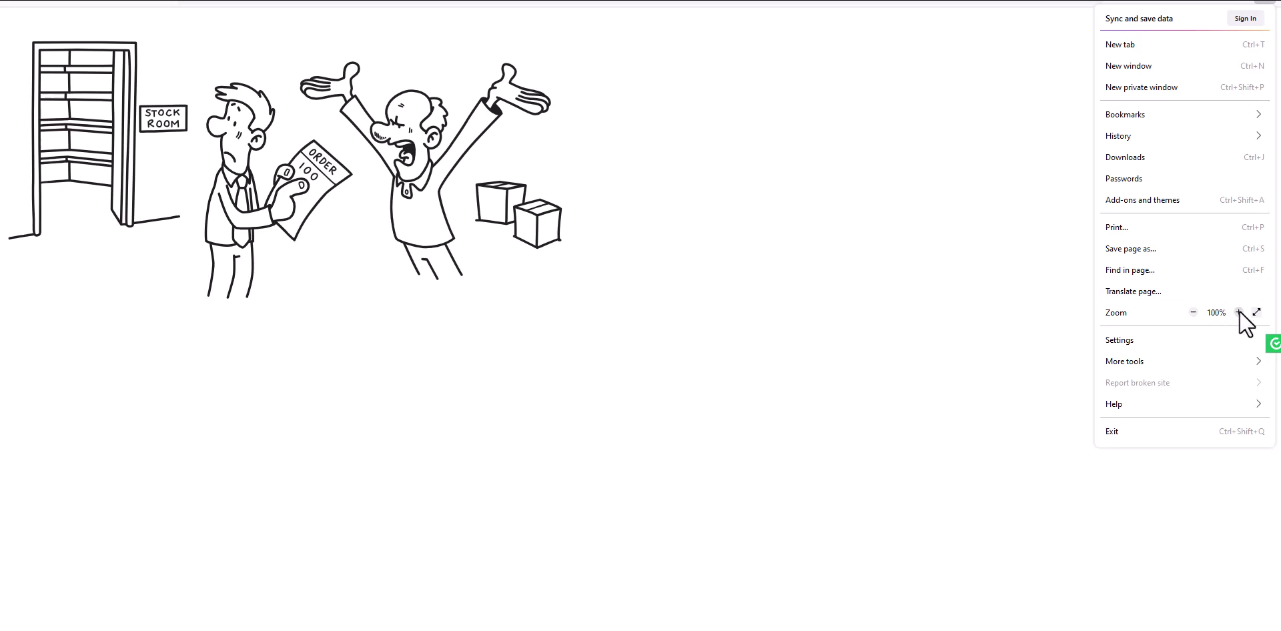
{"action": "left_click", "coordinate": [1239, 312]}
{"action": "left_click", "coordinate": [1239, 313]}
{"action": "left_click", "coordinate": [1239, 312]}
{"action": "left_click", "coordinate": [1240, 312]}
{"action": "left_click", "coordinate": [1239, 313]}
{"action": "left_click", "coordinate": [1239, 312]}
{"action": "left_click", "coordinate": [1240, 312]}
{"action": "left_click", "coordinate": [1240, 313]}
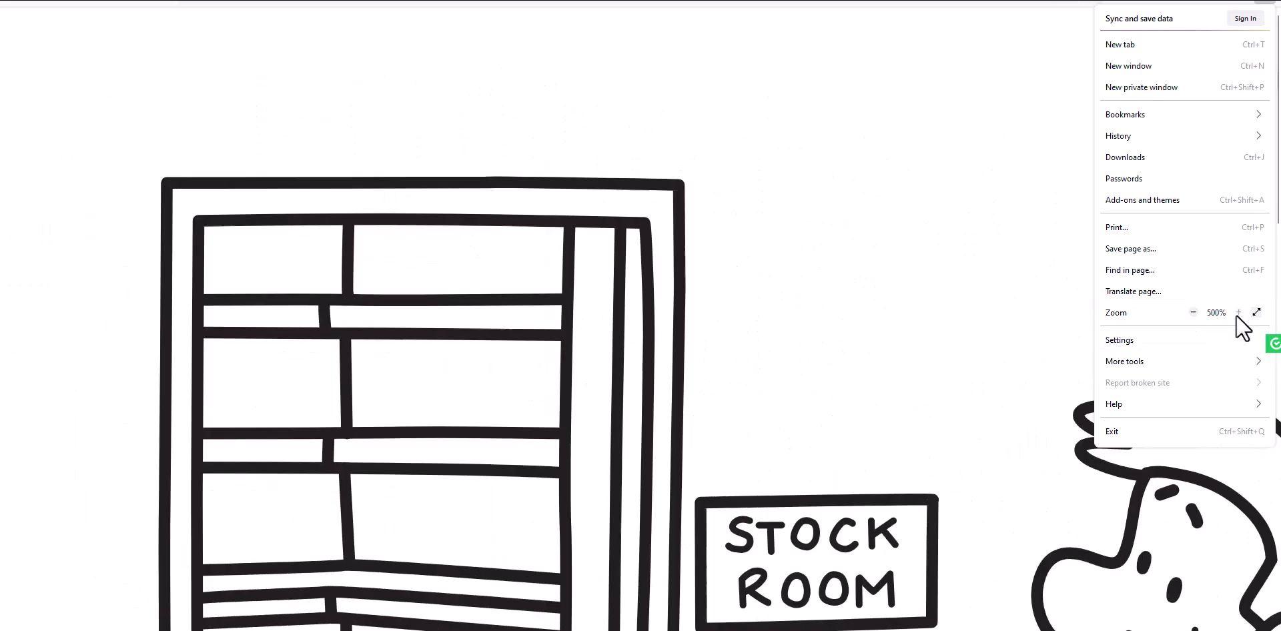
{"action": "left_click", "coordinate": [627, 417]}
{"action": "scroll", "coordinate": [691, 367], "scroll_direction": "down", "scroll_amount": 10}
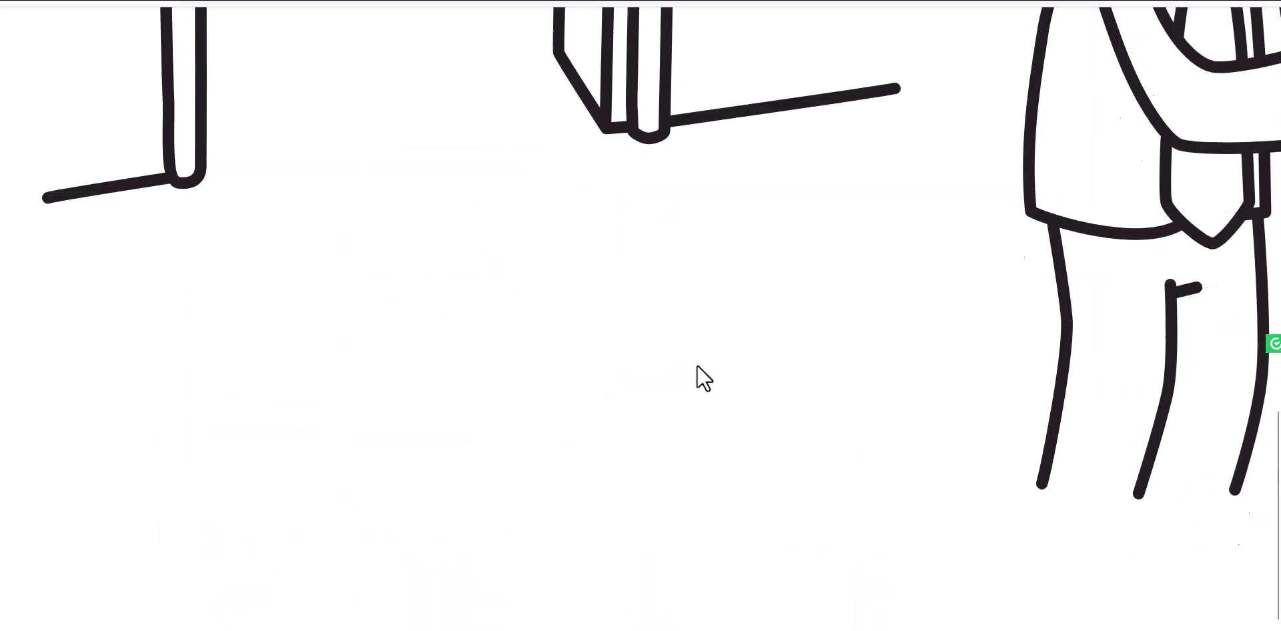
{"action": "scroll", "coordinate": [696, 364], "scroll_direction": "up", "scroll_amount": 5}
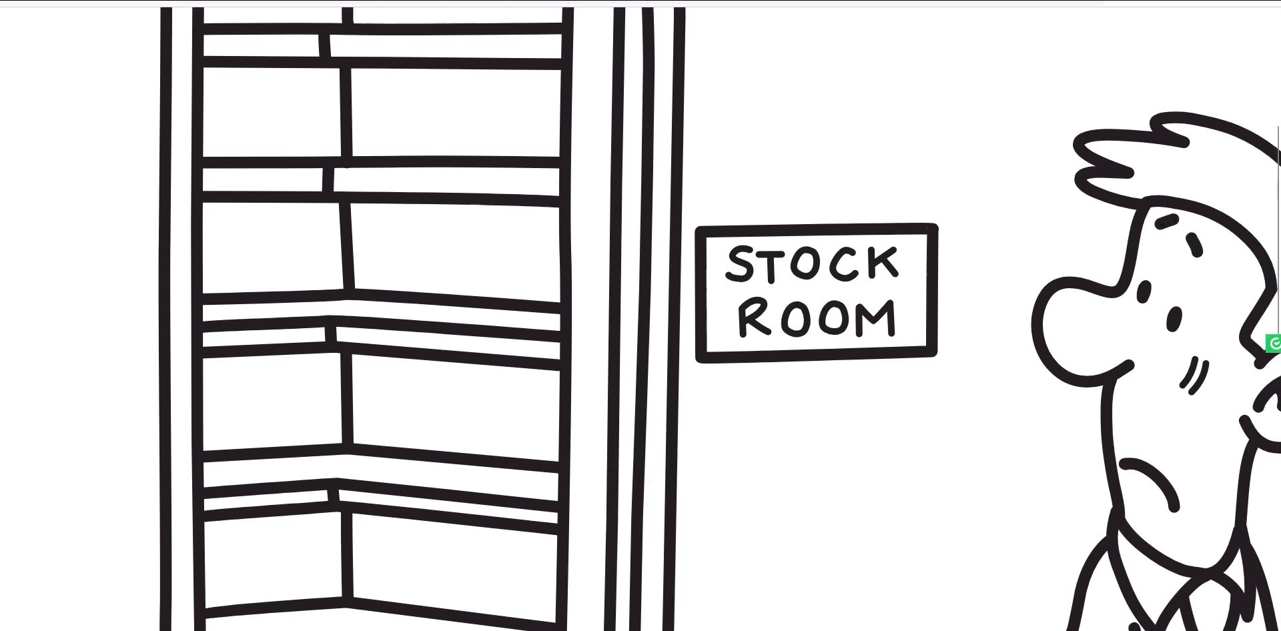
Switch back to the da4s47 file list and open AccountantsStockChecks.png in a maximized image viewer.
{"action": "key", "text": "alt+Tab"}
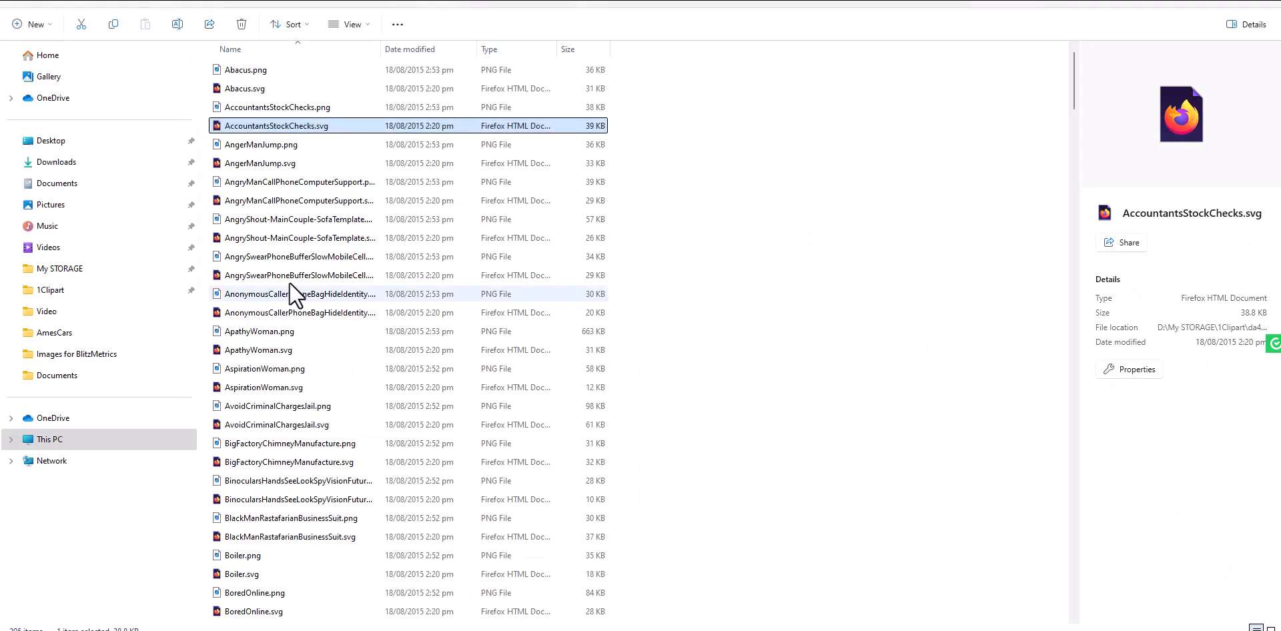
{"action": "left_click", "coordinate": [290, 110]}
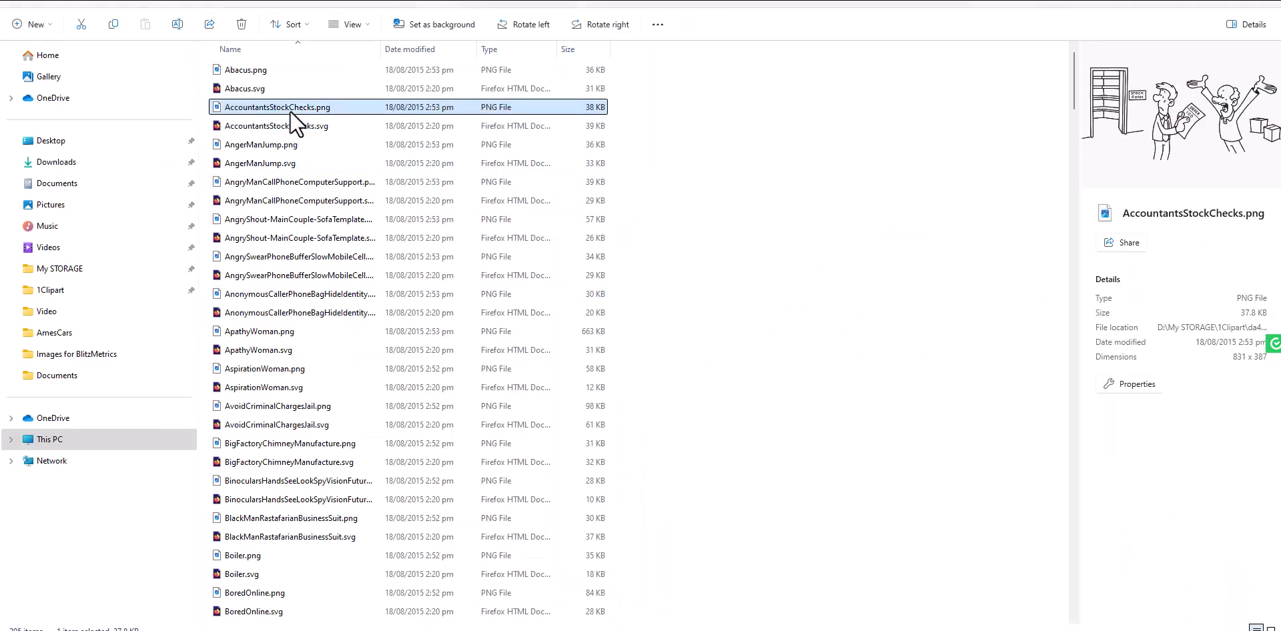
{"action": "double_click", "coordinate": [356, 106]}
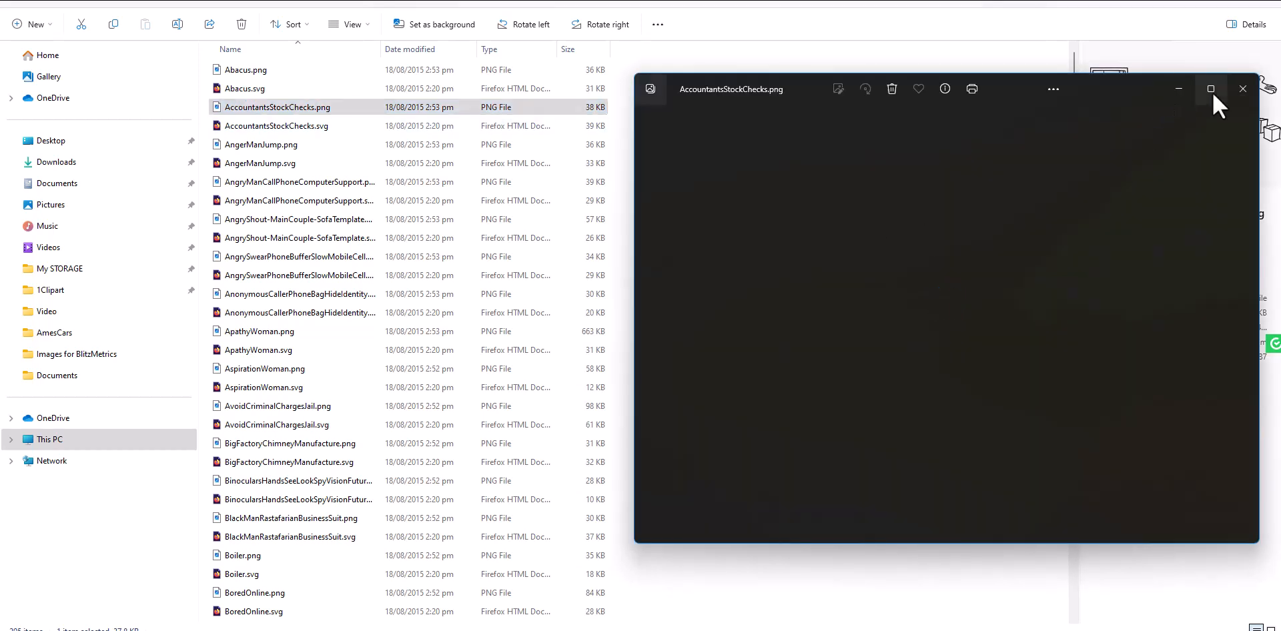
{"action": "left_click", "coordinate": [1210, 91]}
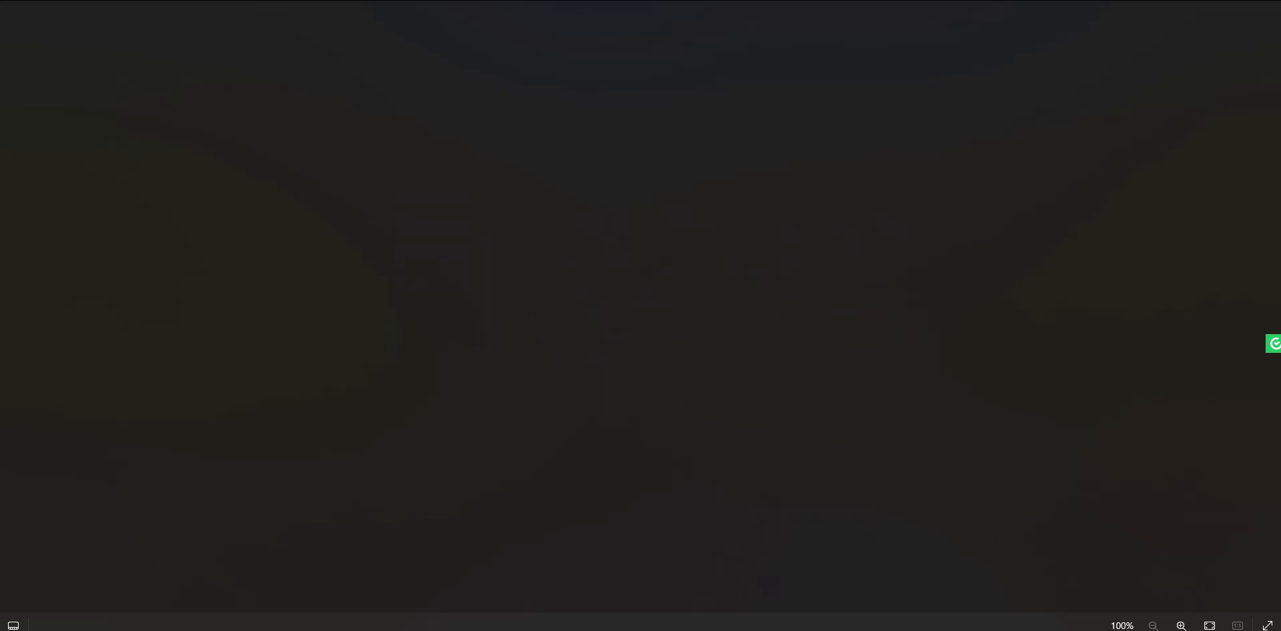
Close the Settings window and return to the da4s47 file list.
{"action": "mouse_move", "coordinate": [846, 630]}
{"action": "left_click", "coordinate": [906, 551]}
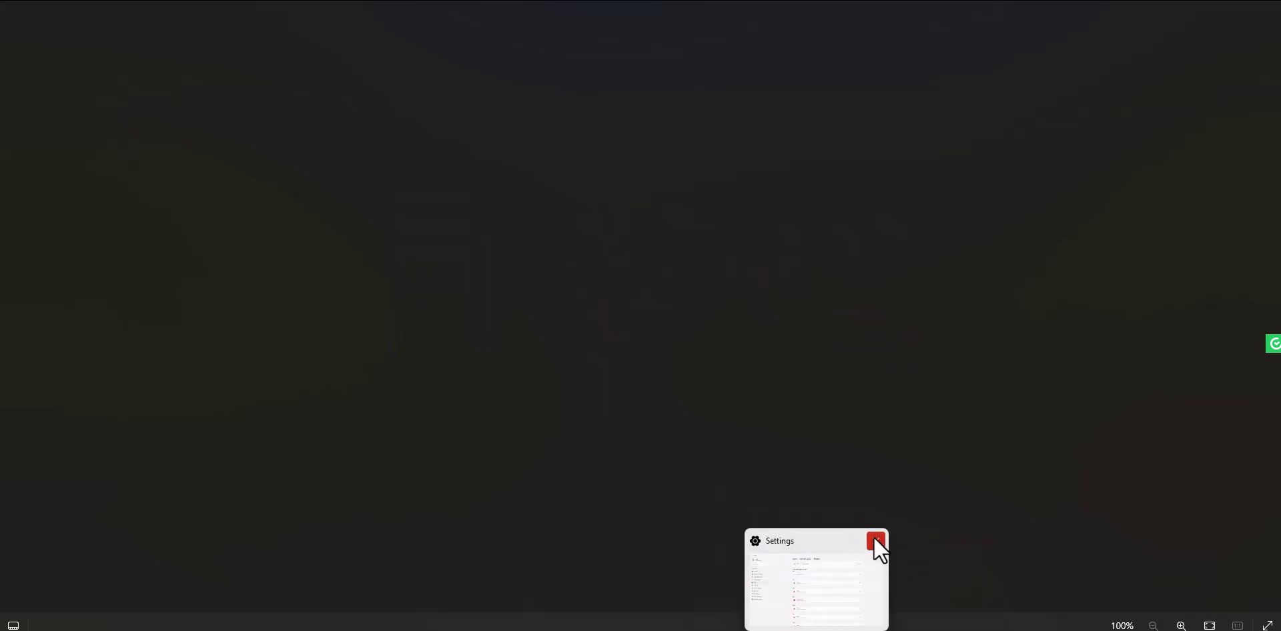
{"action": "left_click", "coordinate": [875, 541]}
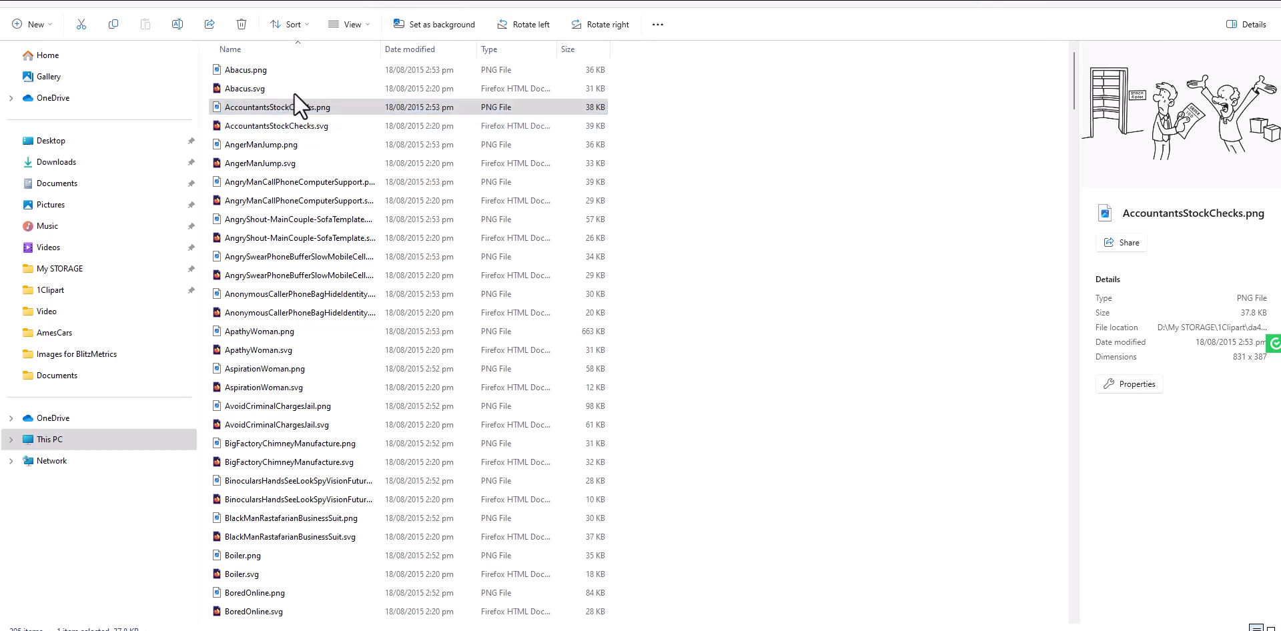
Open AccountantsStockChecks.png from the da4s47 folder in Paint.
{"action": "left_click", "coordinate": [286, 103]}
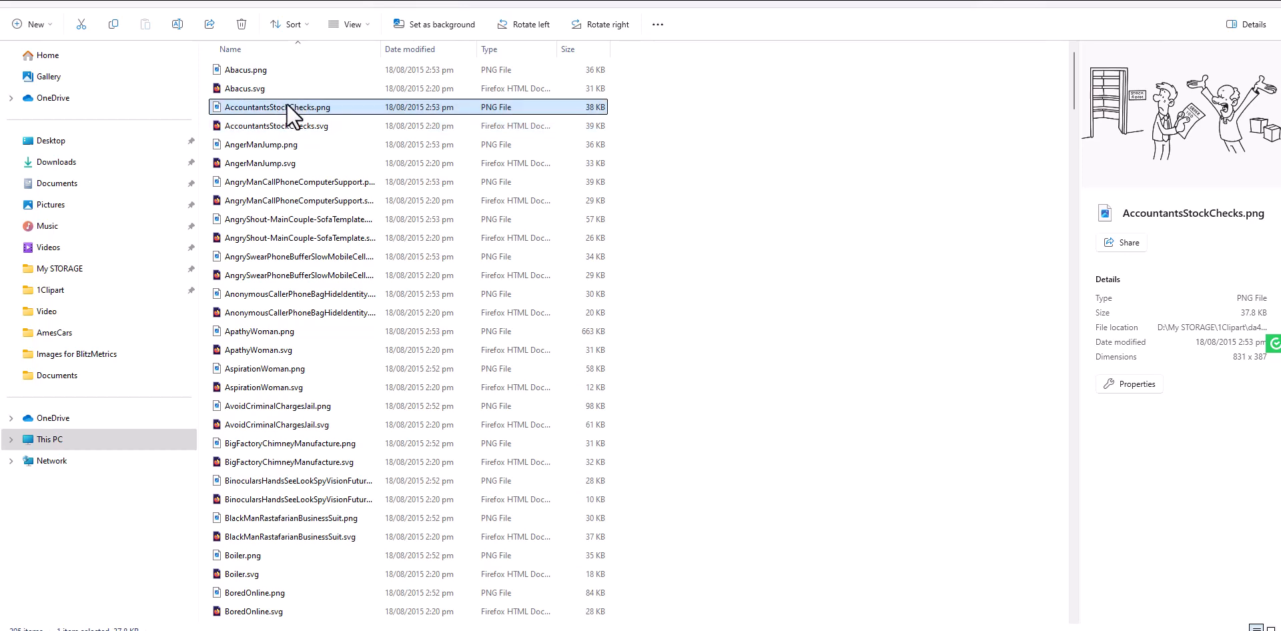
{"action": "right_click", "coordinate": [282, 106]}
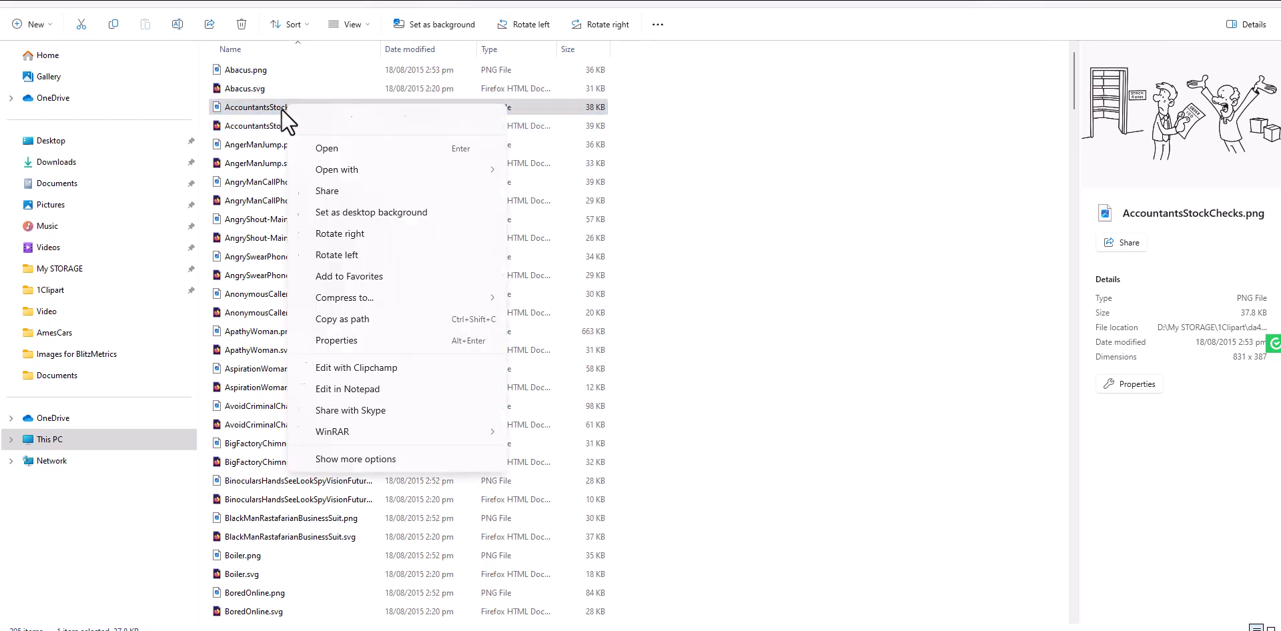
{"action": "mouse_move", "coordinate": [342, 170]}
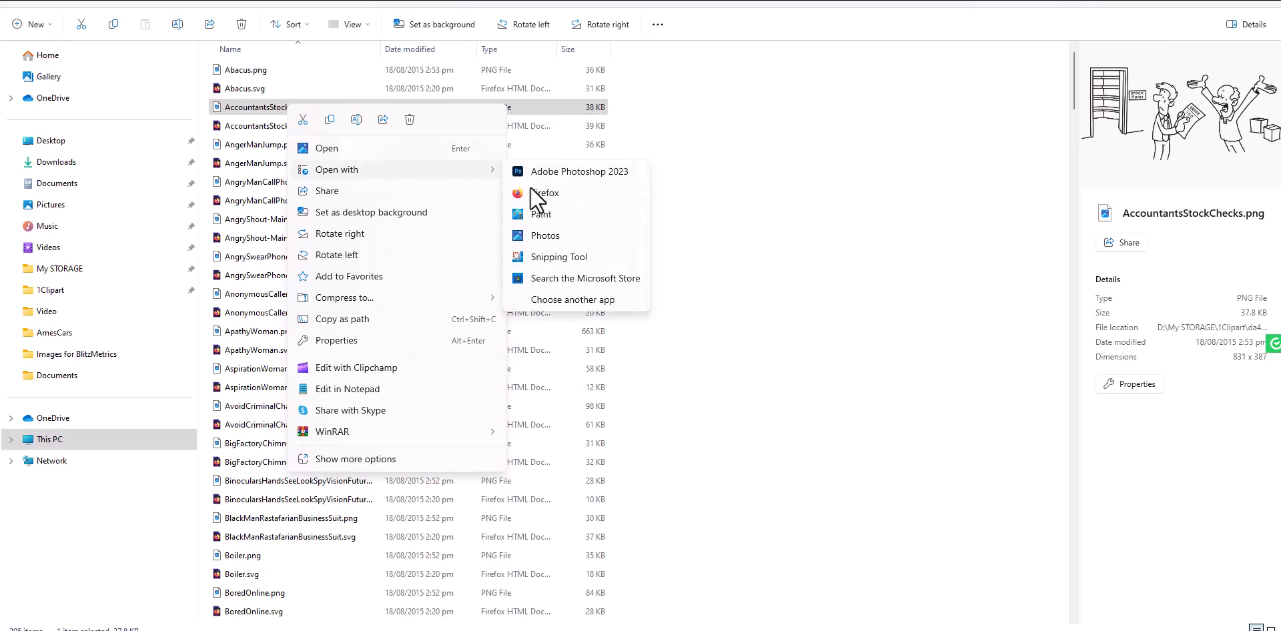
{"action": "left_click", "coordinate": [566, 214]}
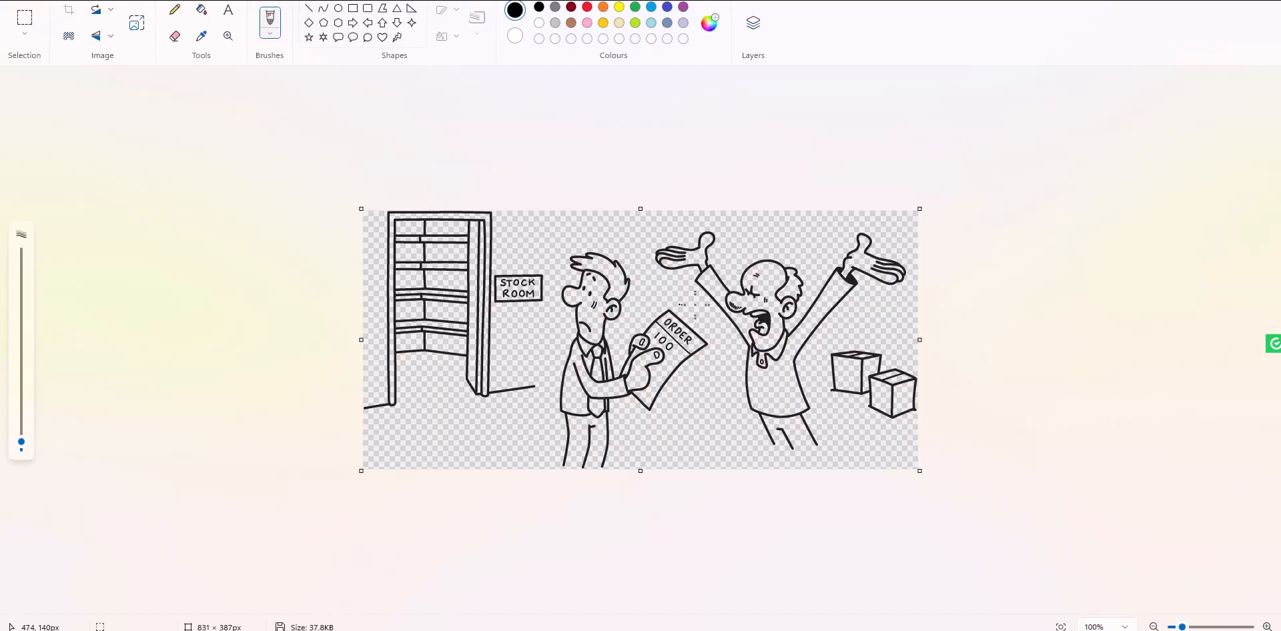
Magnify the PNG drawing to 800% around the STOCK ROOM sign and the sad man's head.
{"action": "left_click", "coordinate": [228, 35]}
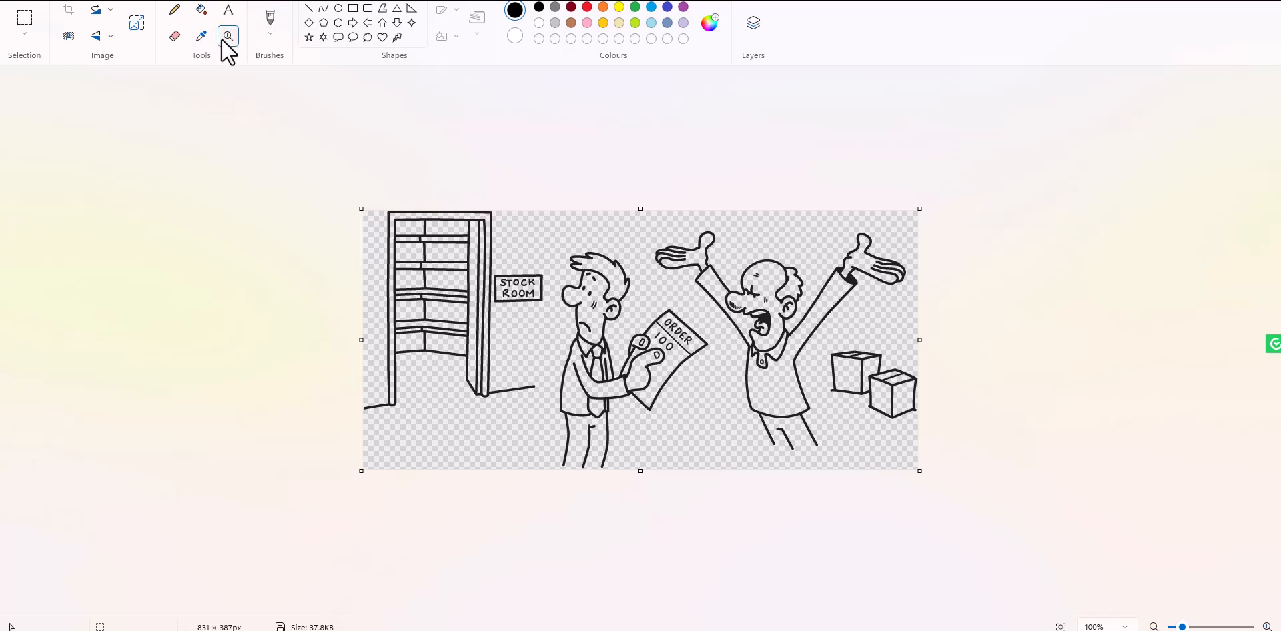
{"action": "left_click", "coordinate": [600, 300]}
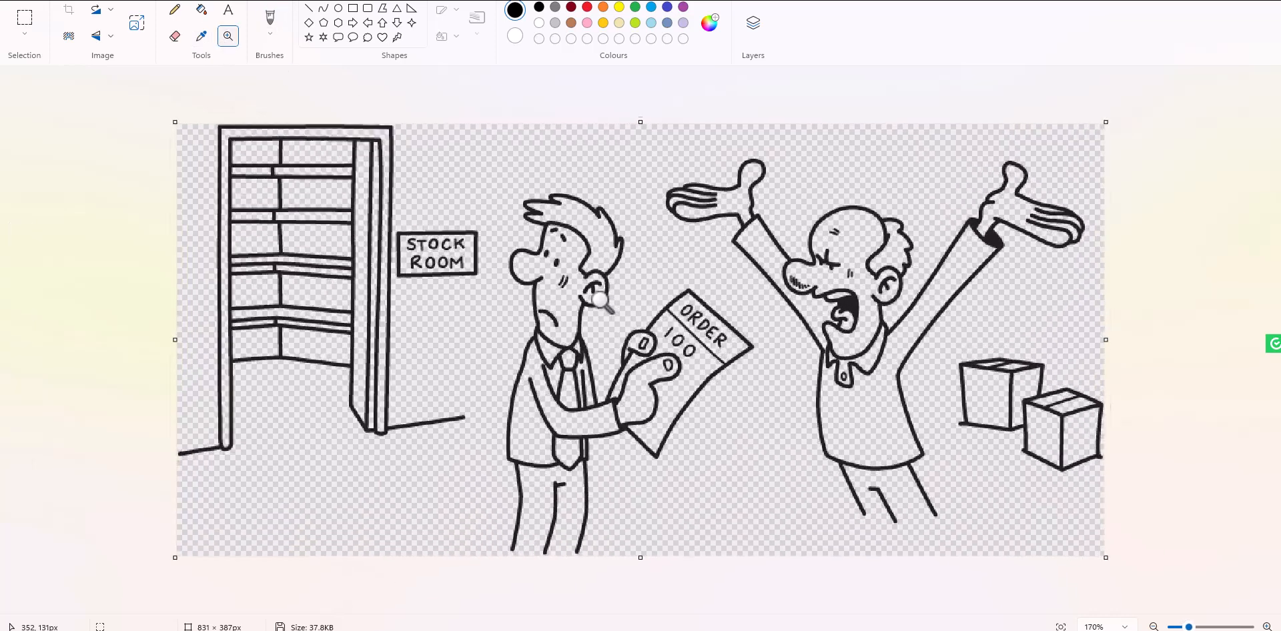
{"action": "scroll", "coordinate": [600, 300], "scroll_direction": "up", "scroll_amount": 9}
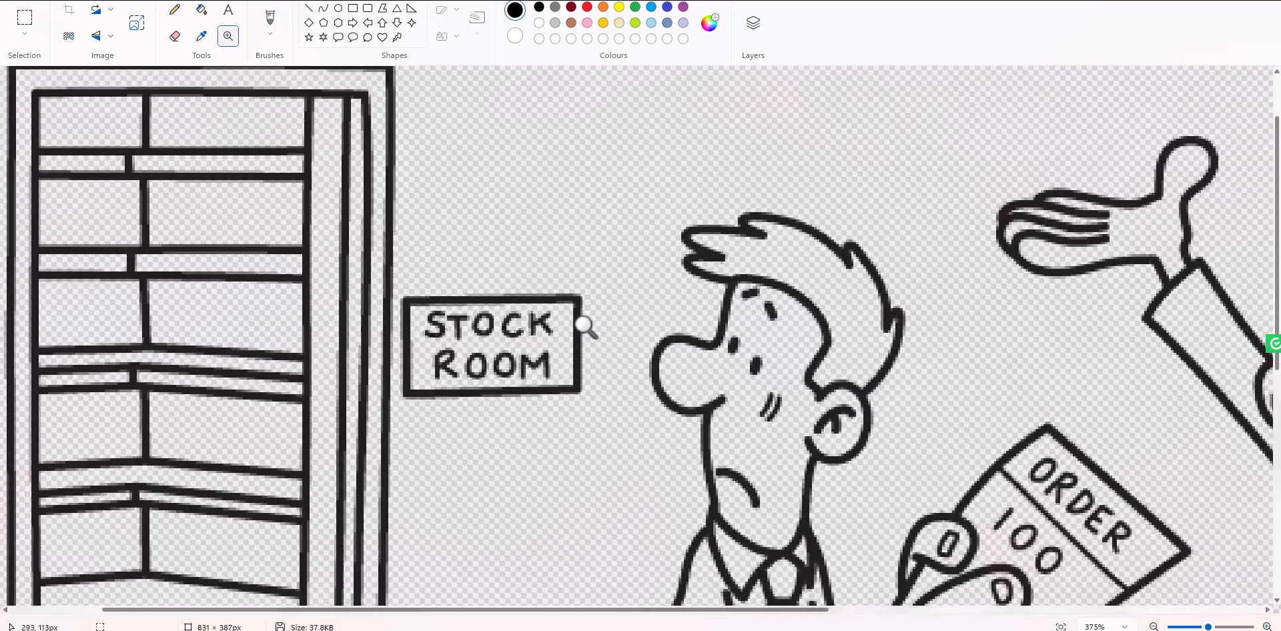
{"action": "scroll", "coordinate": [687, 418], "scroll_direction": "up", "scroll_amount": 5}
{"action": "scroll", "coordinate": [556, 280], "scroll_direction": "up", "scroll_amount": 5}
{"action": "scroll", "coordinate": [587, 270], "scroll_direction": "down", "scroll_amount": 5}
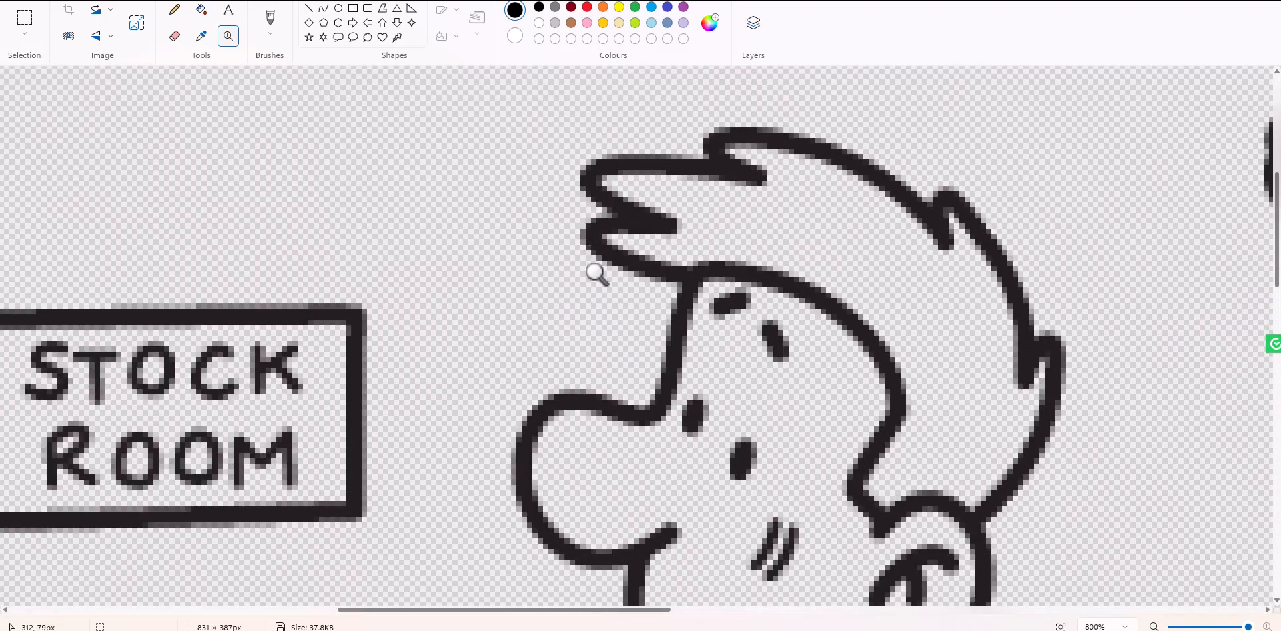
Inspect the pixels along the outlines of the man's face, collar, tie and sleeve at 800%.
{"action": "scroll", "coordinate": [578, 295], "scroll_direction": "up", "scroll_amount": 4}
{"action": "scroll", "coordinate": [560, 384], "scroll_direction": "down", "scroll_amount": 5}
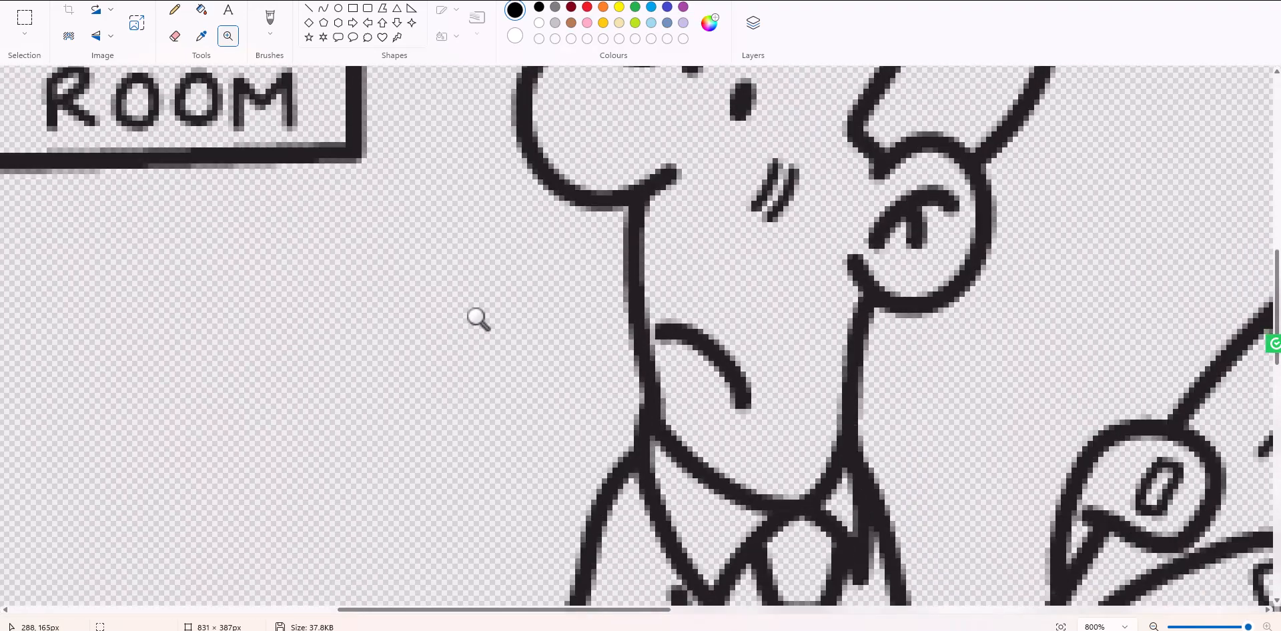
{"action": "scroll", "coordinate": [687, 347], "scroll_direction": "down", "scroll_amount": 8}
{"action": "scroll", "coordinate": [612, 320], "scroll_direction": "up", "scroll_amount": 9}
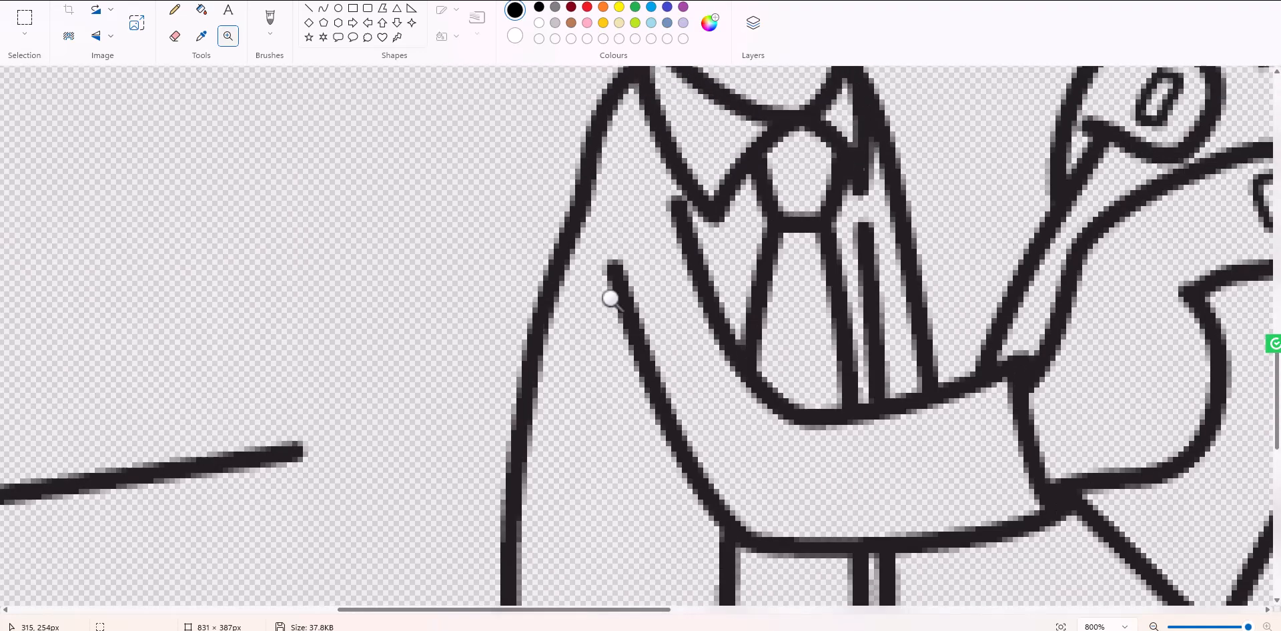
{"action": "scroll", "coordinate": [634, 304], "scroll_direction": "up", "scroll_amount": 4}
{"action": "scroll", "coordinate": [661, 311], "scroll_direction": "down", "scroll_amount": 1}
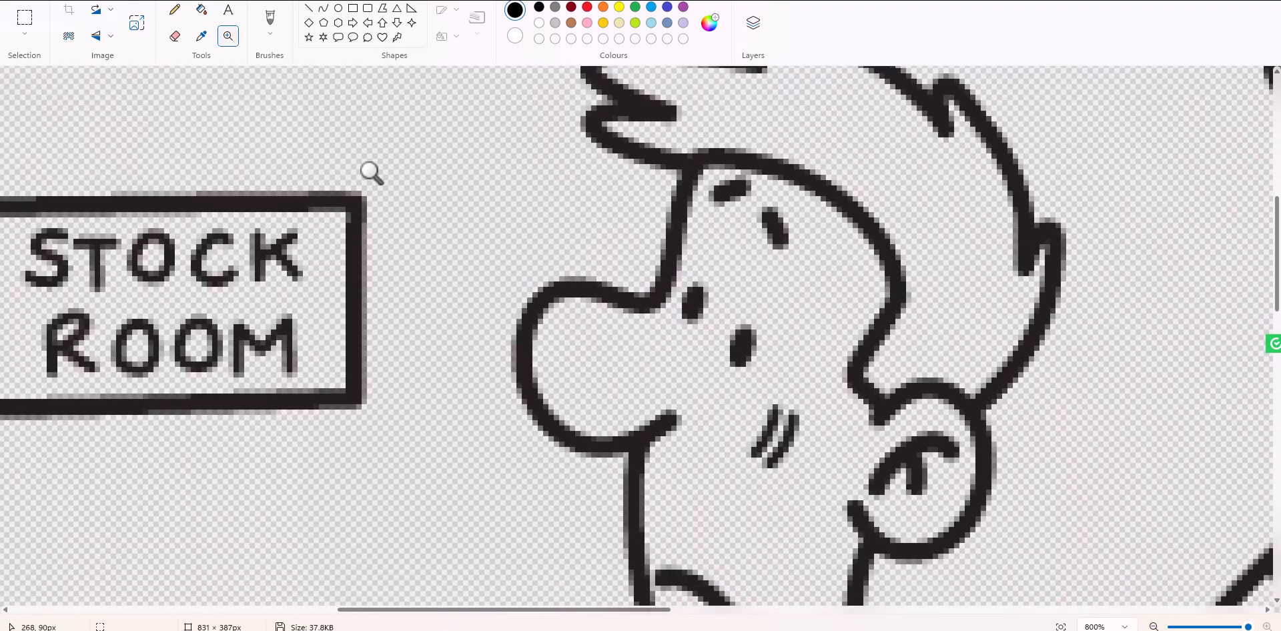
Compare the pixel edges of the STOCK ROOM sign with those of the man's head, and turn off the Magnifier tool.
{"action": "scroll", "coordinate": [517, 277], "scroll_direction": "down", "scroll_amount": 1}
{"action": "scroll", "coordinate": [526, 283], "scroll_direction": "up", "scroll_amount": 4}
{"action": "scroll", "coordinate": [608, 331], "scroll_direction": "down", "scroll_amount": 3}
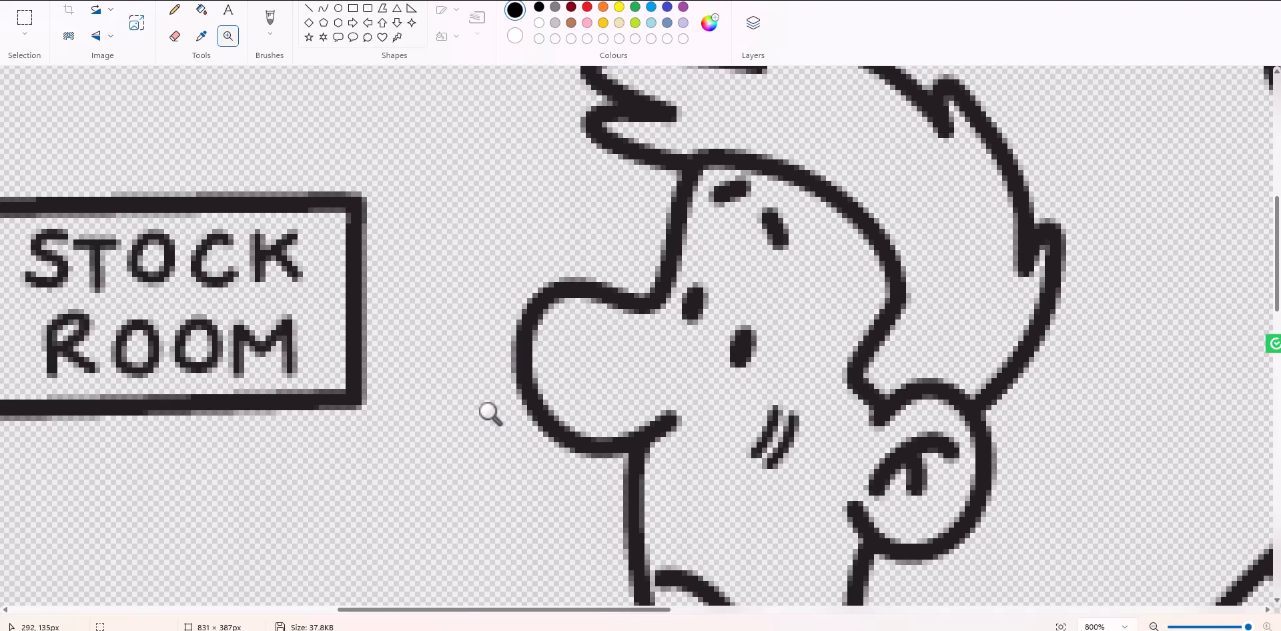
{"action": "scroll", "coordinate": [558, 404], "scroll_direction": "down", "scroll_amount": 2}
{"action": "scroll", "coordinate": [400, 320], "scroll_direction": "up", "scroll_amount": 4}
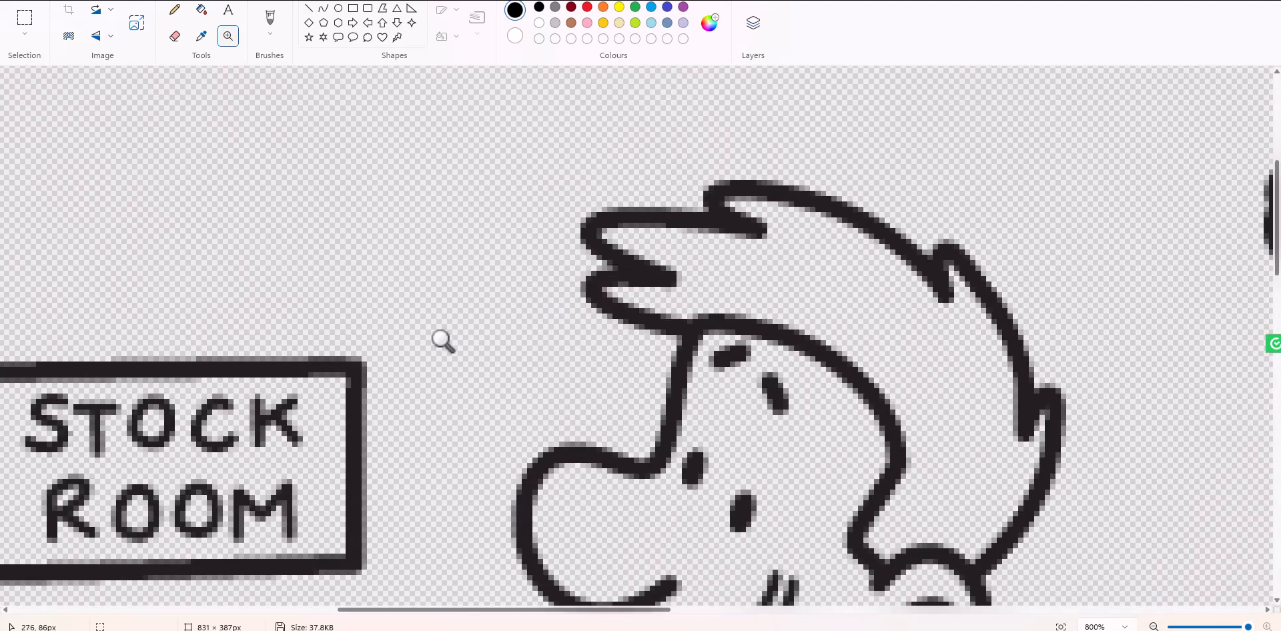
{"action": "scroll", "coordinate": [420, 340], "scroll_direction": "down", "scroll_amount": 3}
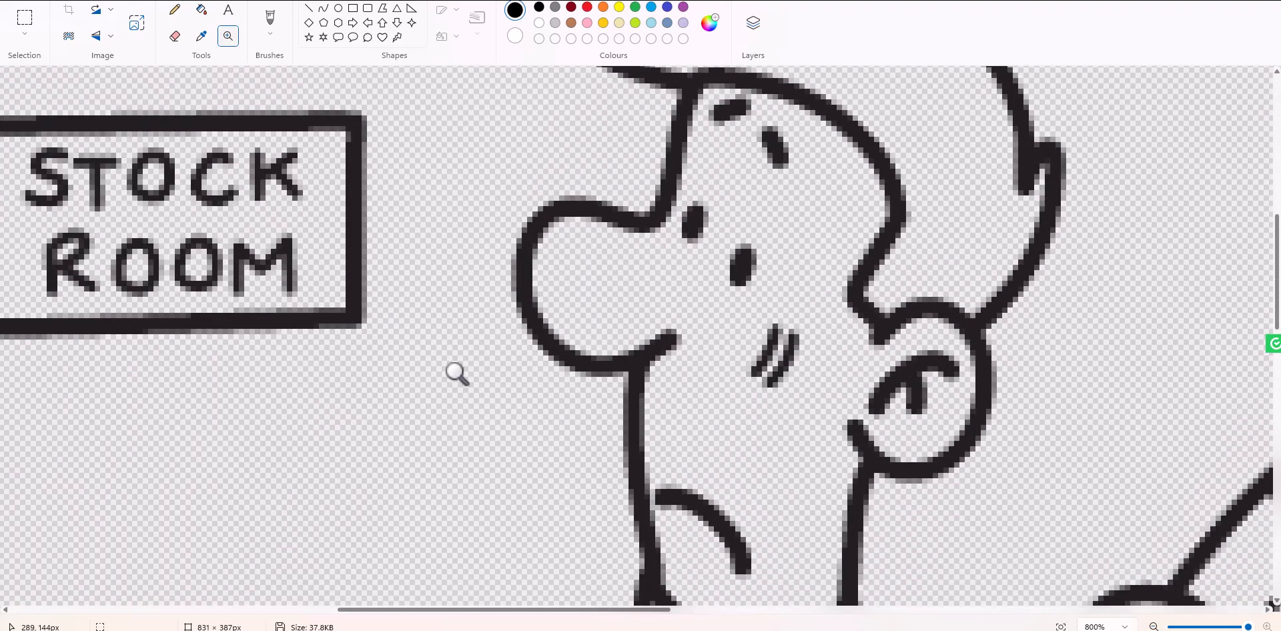
{"action": "left_click", "coordinate": [229, 36]}
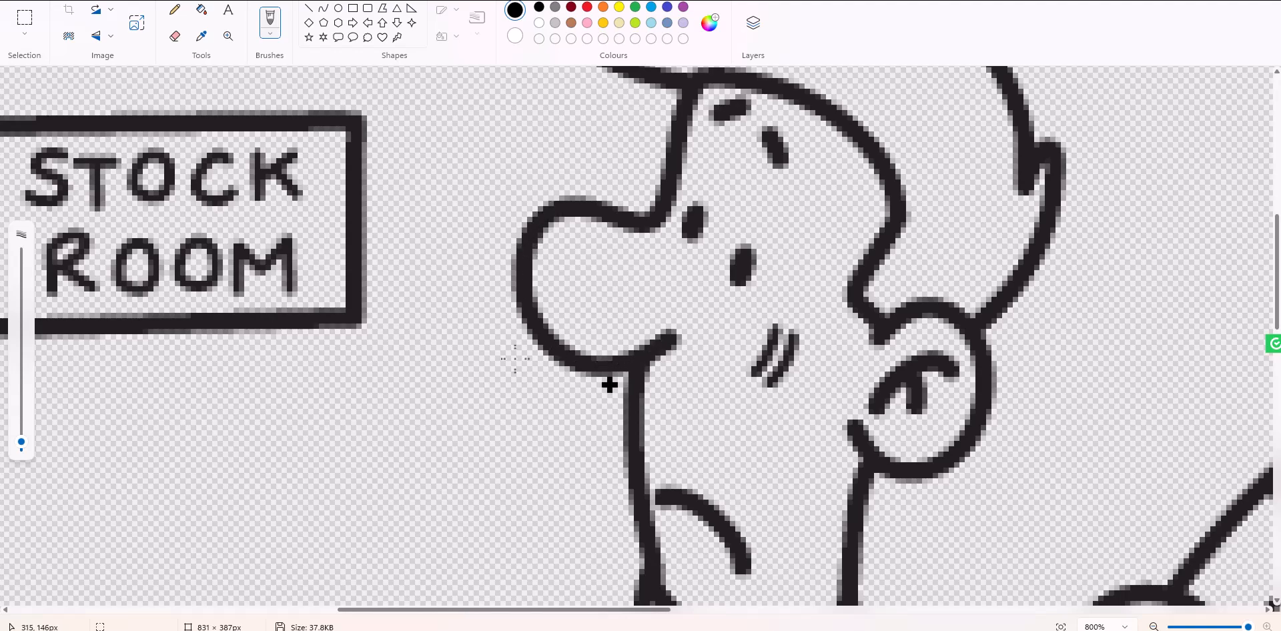
{"action": "scroll", "coordinate": [619, 205], "scroll_direction": "down", "scroll_amount": 1}
{"action": "scroll", "coordinate": [604, 203], "scroll_direction": "down", "scroll_amount": 10}
{"action": "scroll", "coordinate": [600, 334], "scroll_direction": "up", "scroll_amount": 10}
{"action": "scroll", "coordinate": [621, 266], "scroll_direction": "up", "scroll_amount": 5}
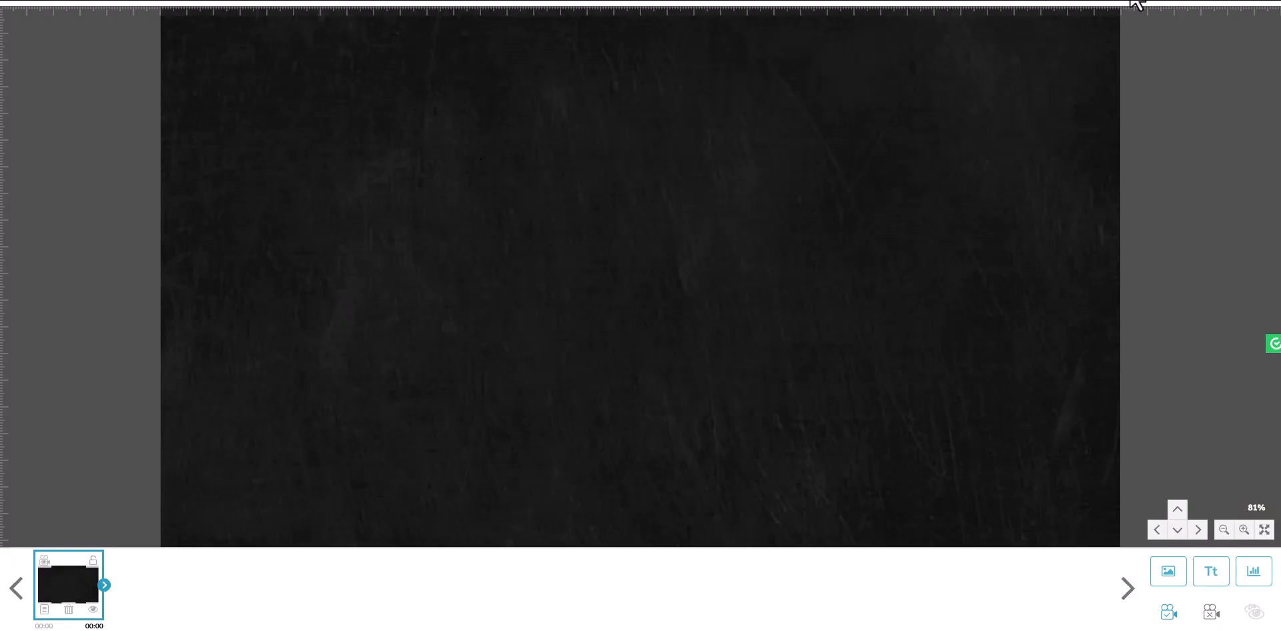
Review the available scribe hands and leave the hand selection as it is.
{"action": "left_click", "coordinate": [1090, 1]}
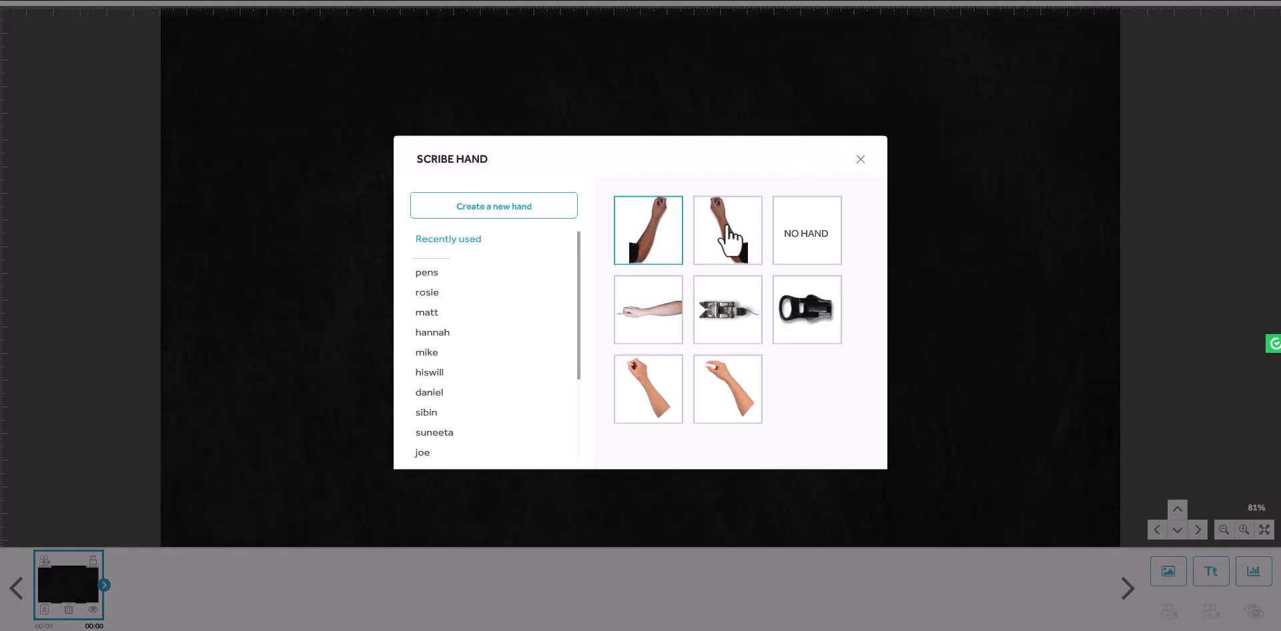
{"action": "left_click", "coordinate": [860, 161]}
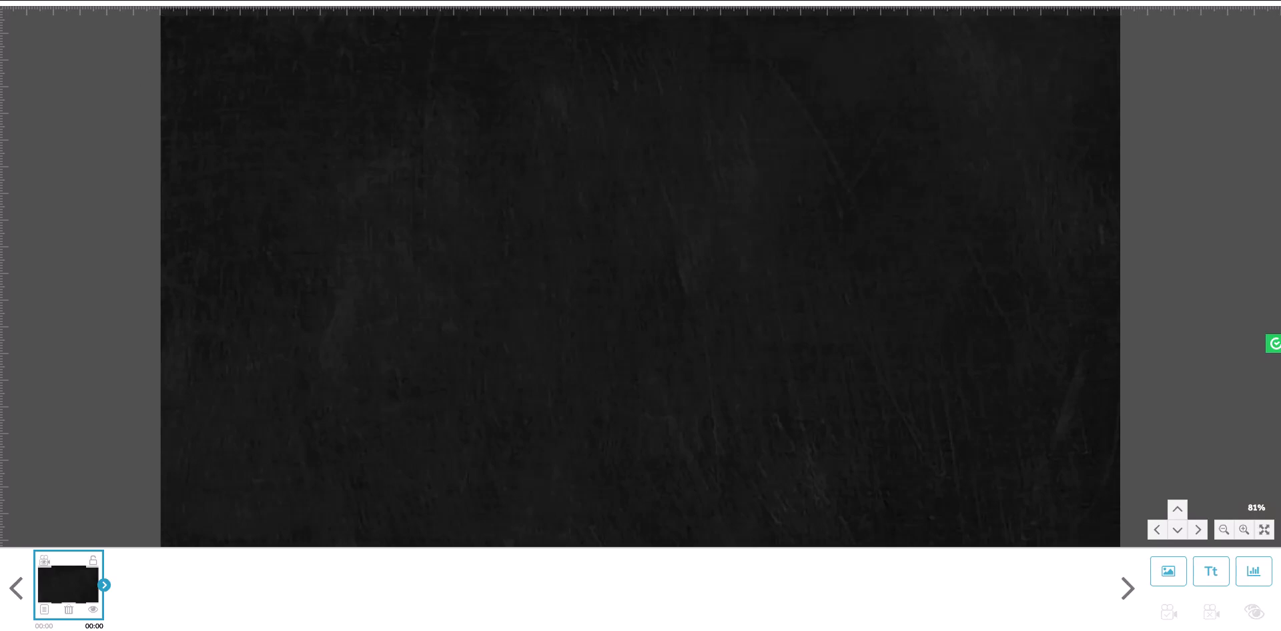
Copy the heading "How does The CALL help Christian Families join the mission of foster care?" from the PDF in Acrobat into a new text element.
{"action": "left_click", "coordinate": [1180, 581]}
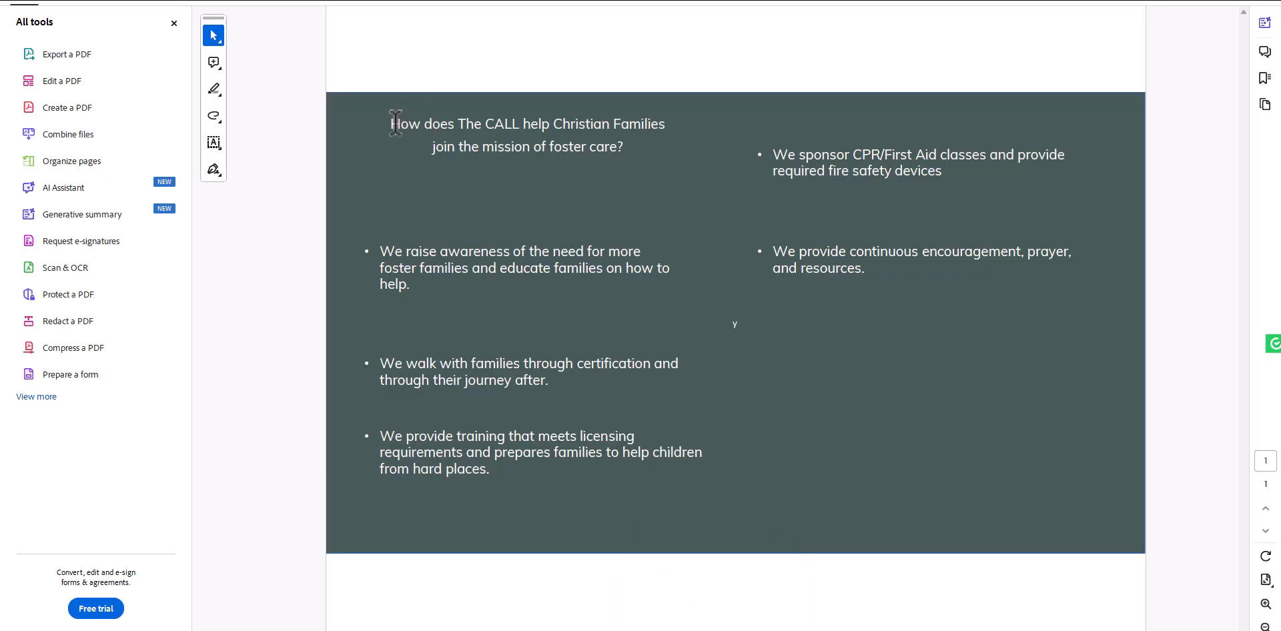
{"action": "left_click_drag", "start_coordinate": [393, 123], "coordinate": [634, 147]}
{"action": "key", "text": "ctrl+c"}
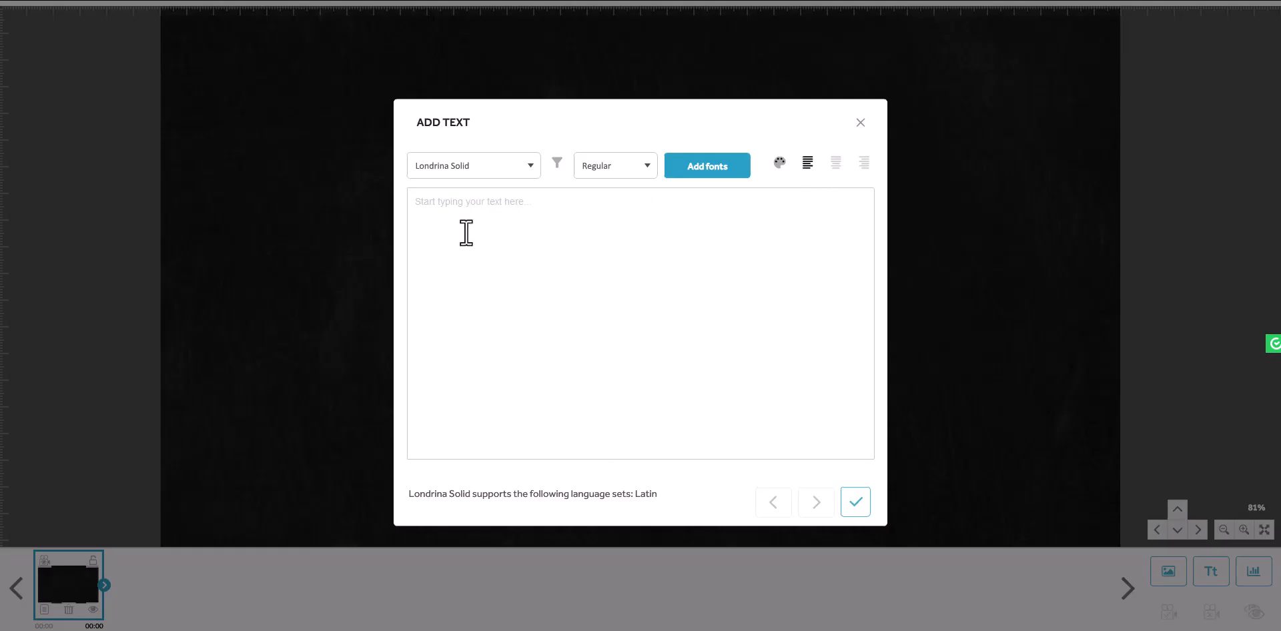
{"action": "left_click", "coordinate": [482, 232]}
{"action": "key", "text": "ctrl+v"}
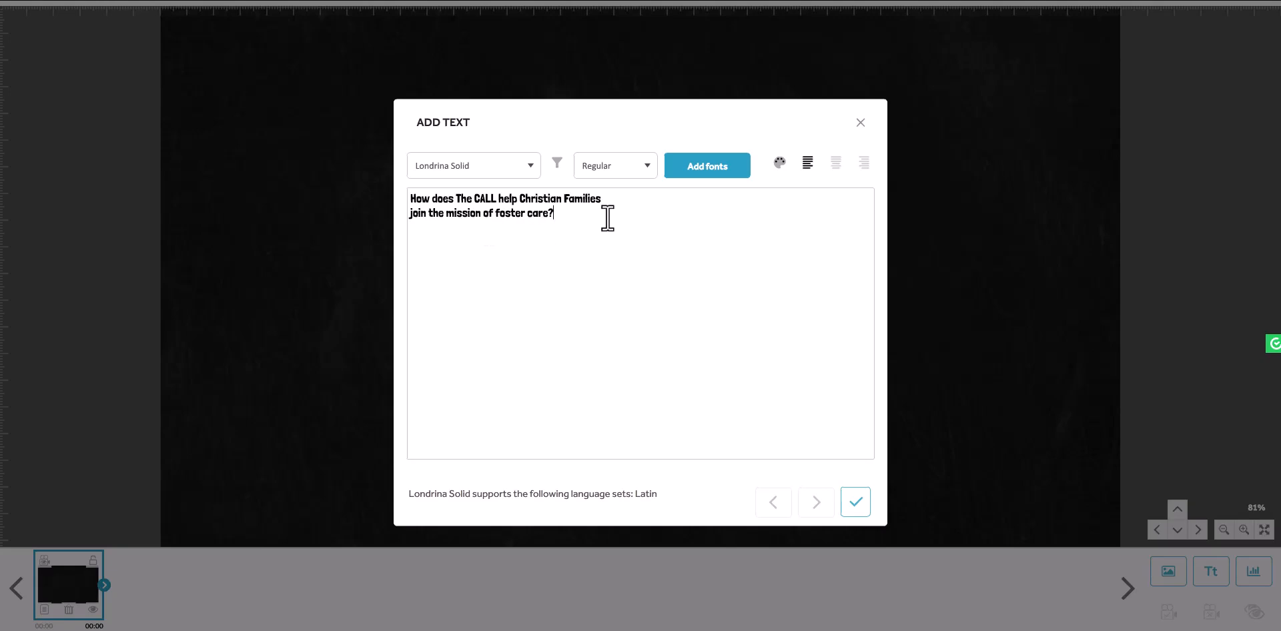
Set the heading text's colour to white and add it to the blackboard.
{"action": "left_click", "coordinate": [778, 165]}
{"action": "left_click", "coordinate": [541, 360]}
{"action": "left_click", "coordinate": [732, 466]}
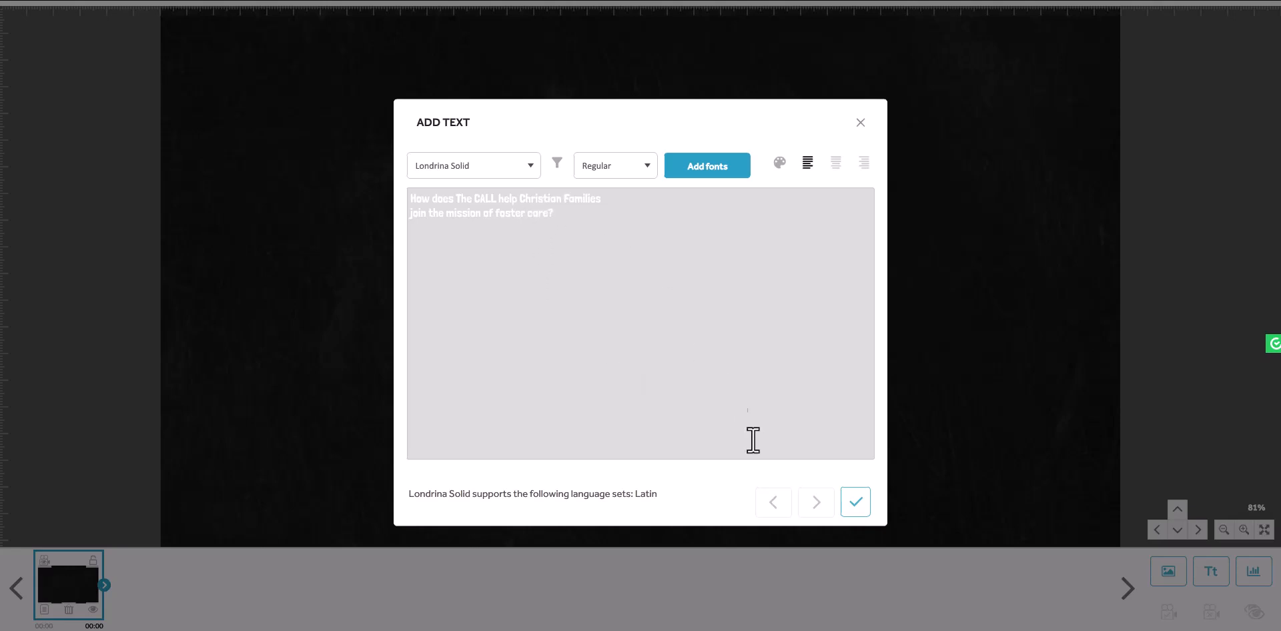
{"action": "left_click", "coordinate": [847, 508]}
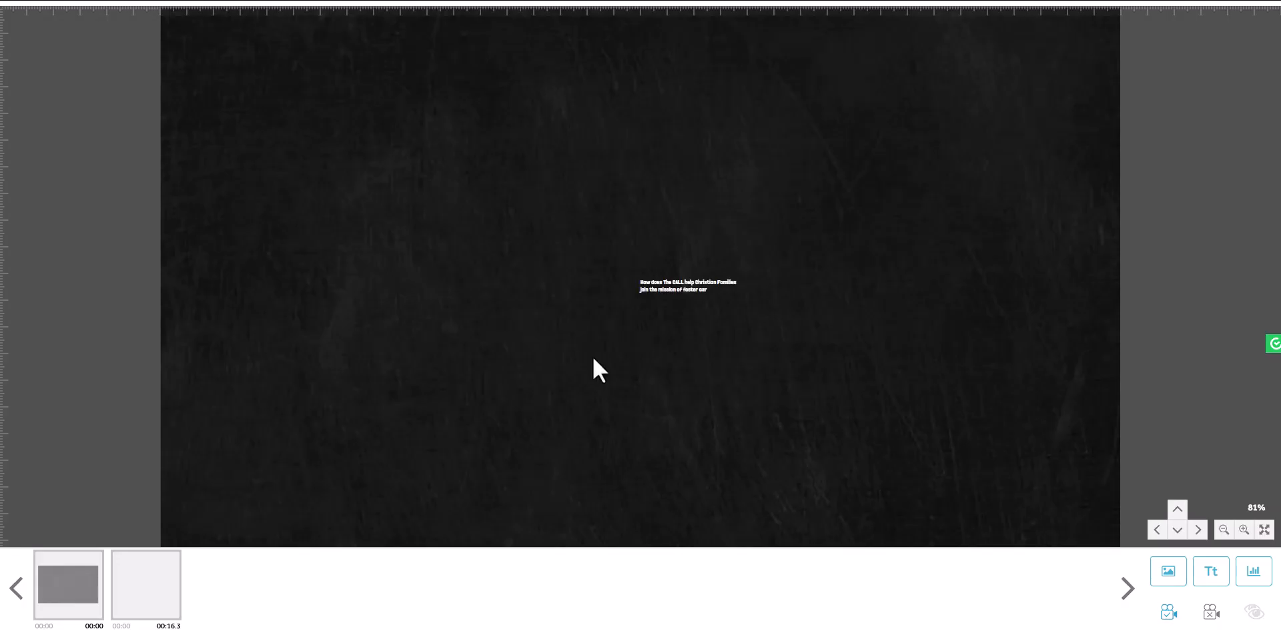
Enlarge the heading, place it in the upper part of the blackboard, and set its camera to the current position.
{"action": "left_click_drag", "start_coordinate": [884, 239], "coordinate": [932, 241]}
{"action": "left_click_drag", "start_coordinate": [710, 273], "coordinate": [564, 110]}
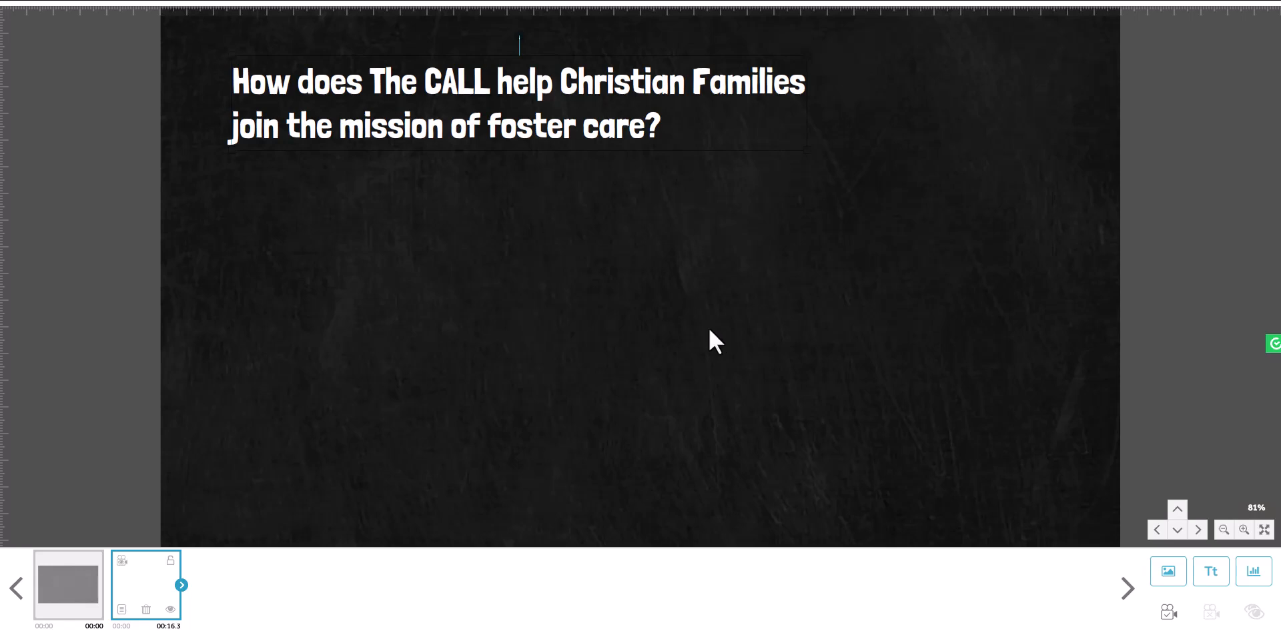
{"action": "left_click", "coordinate": [1174, 618]}
{"action": "left_click", "coordinate": [993, 629]}
{"action": "key", "text": "alt+Tab"}
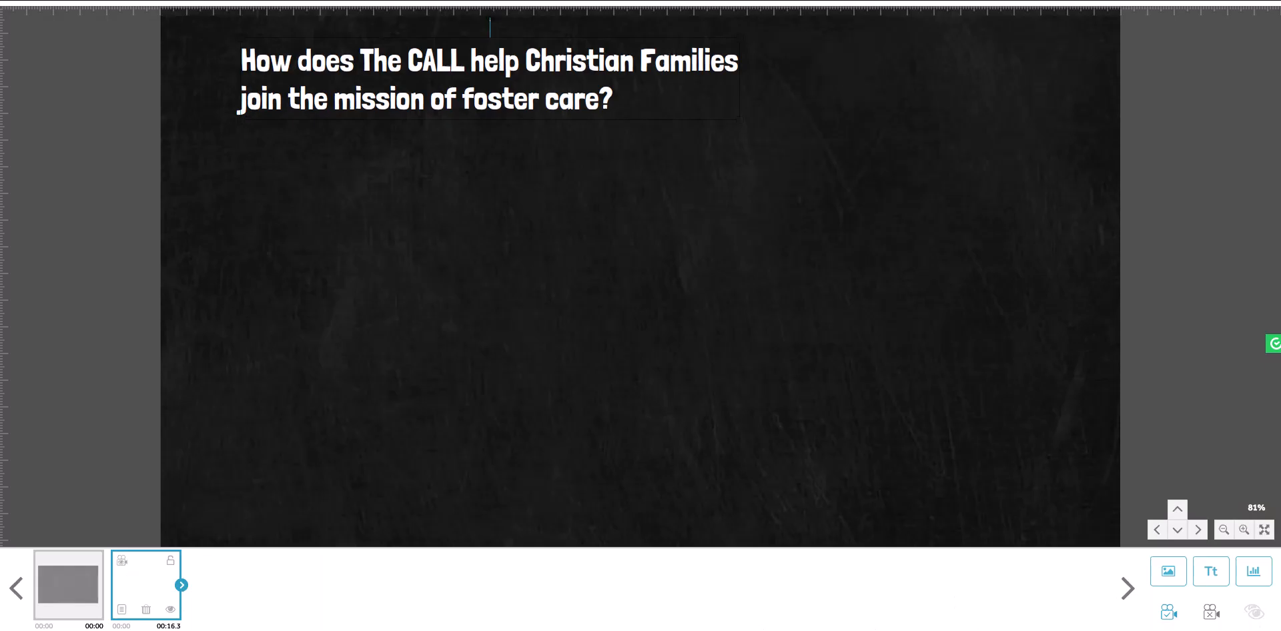
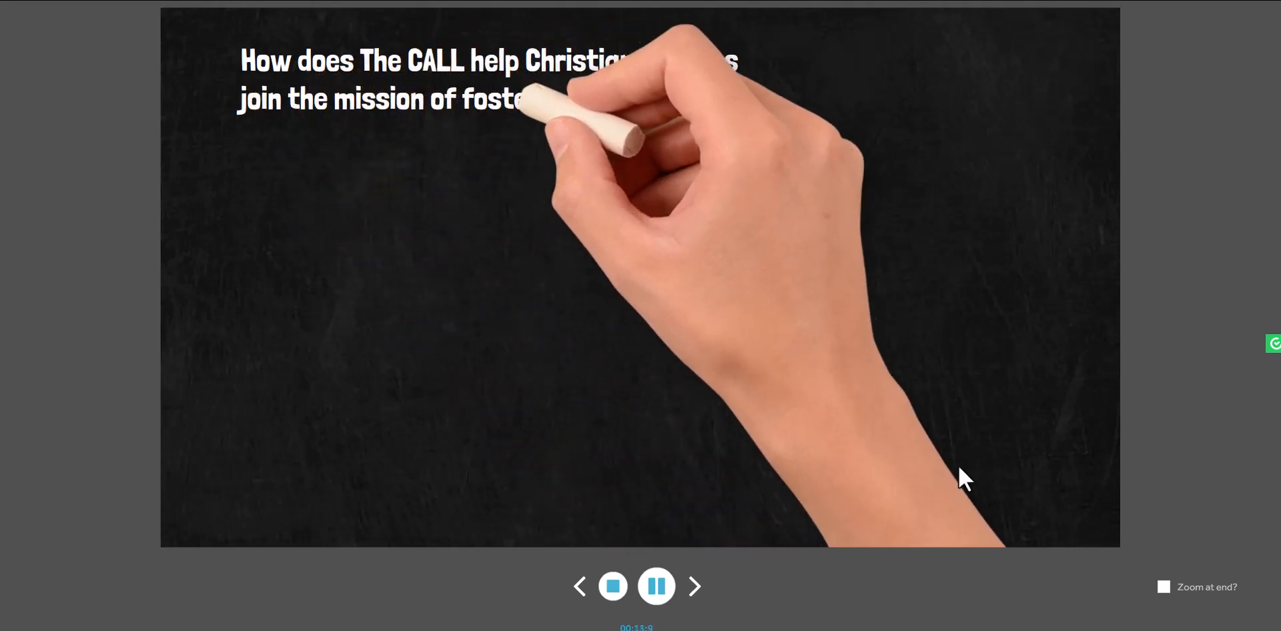
Stop the preview and shorten the heading's animate time so that its total duration is 8.5 seconds.
{"action": "left_click", "coordinate": [611, 591]}
{"action": "left_click", "coordinate": [134, 588]}
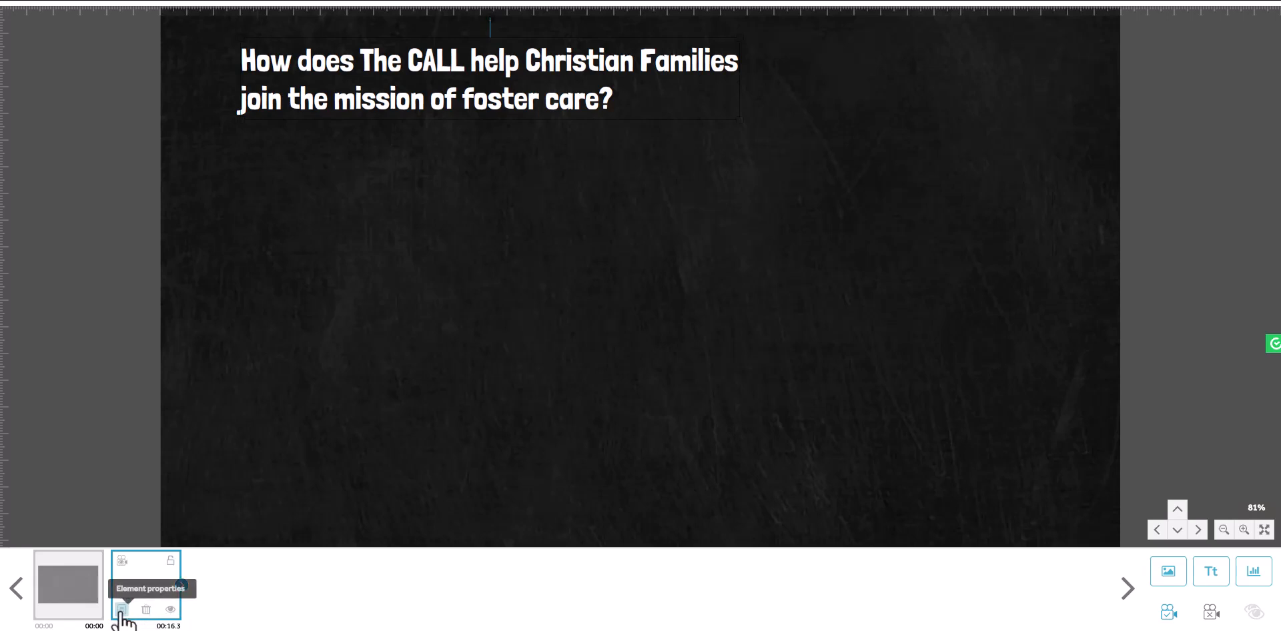
{"action": "left_click", "coordinate": [121, 610]}
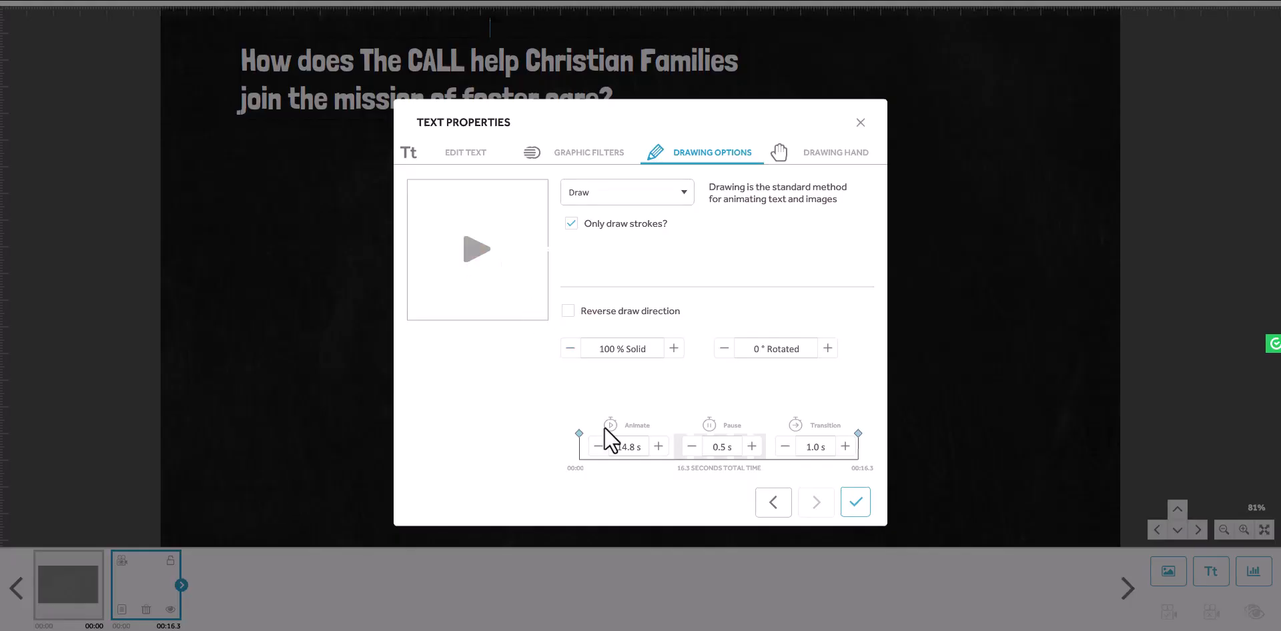
{"action": "left_click", "coordinate": [599, 445]}
{"action": "left_click", "coordinate": [599, 446]}
{"action": "left_click", "coordinate": [598, 446]}
{"action": "left_click", "coordinate": [599, 446]}
{"action": "left_click", "coordinate": [599, 446]}
{"action": "left_click", "coordinate": [599, 449]}
{"action": "left_click", "coordinate": [598, 446]}
{"action": "left_click", "coordinate": [854, 502]}
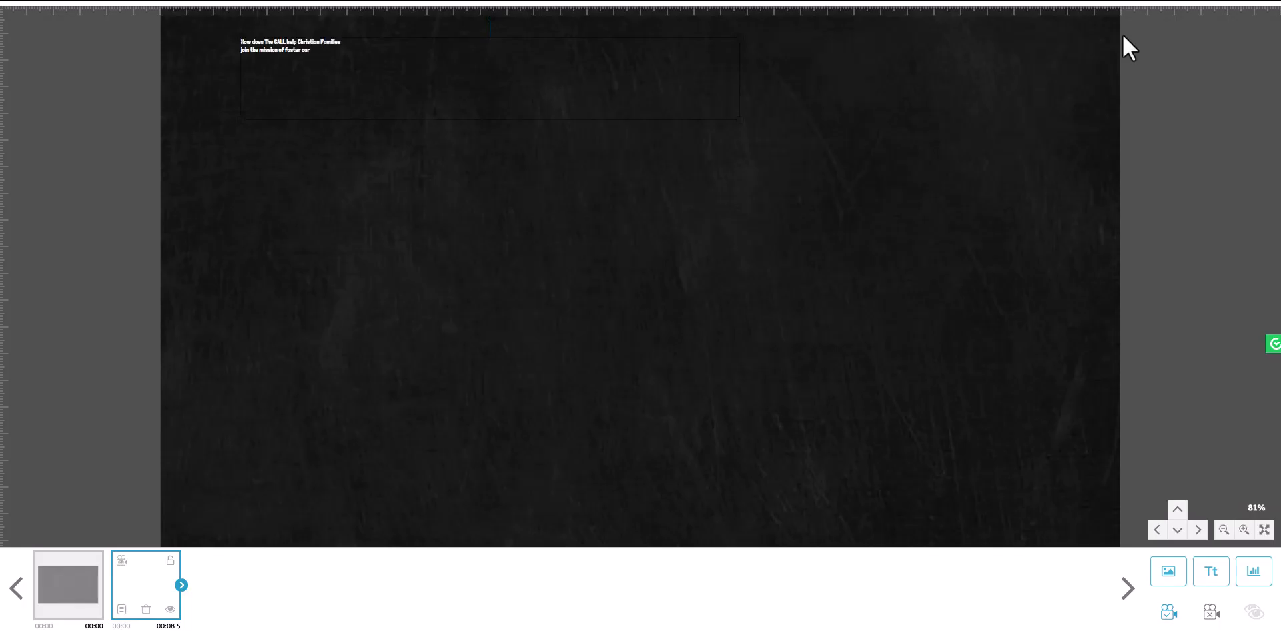
Preview the heading's drawing speed and reduce its animate time to 5.0 s.
{"action": "left_click", "coordinate": [1186, 3]}
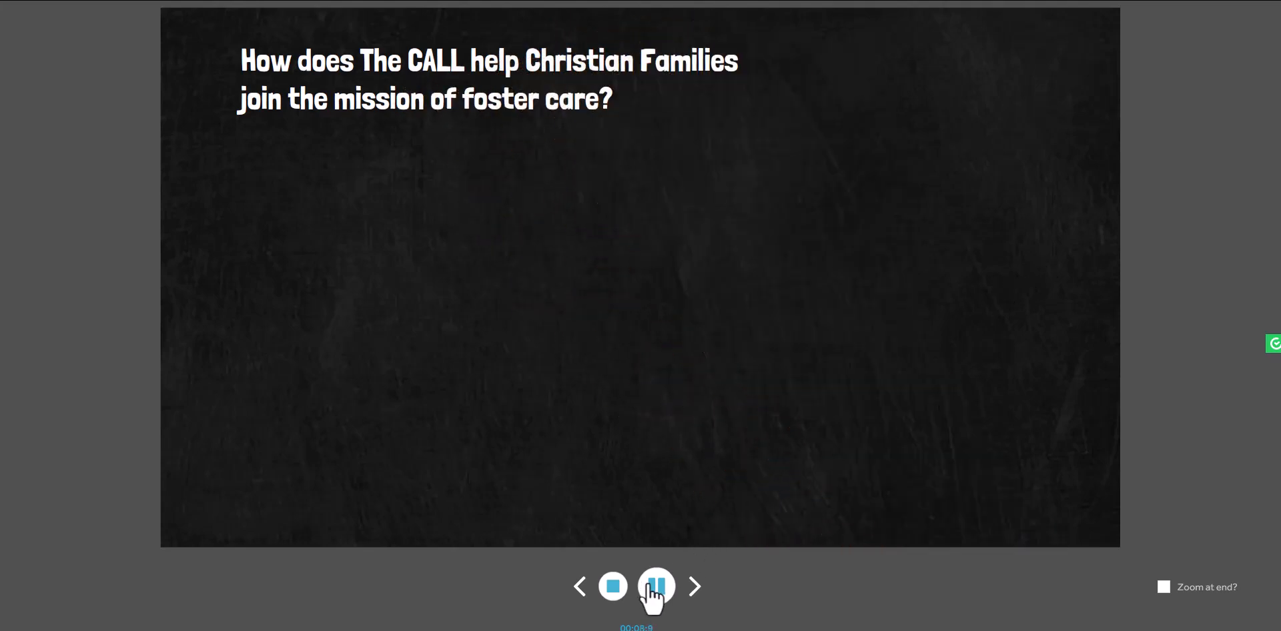
{"action": "left_click", "coordinate": [620, 598]}
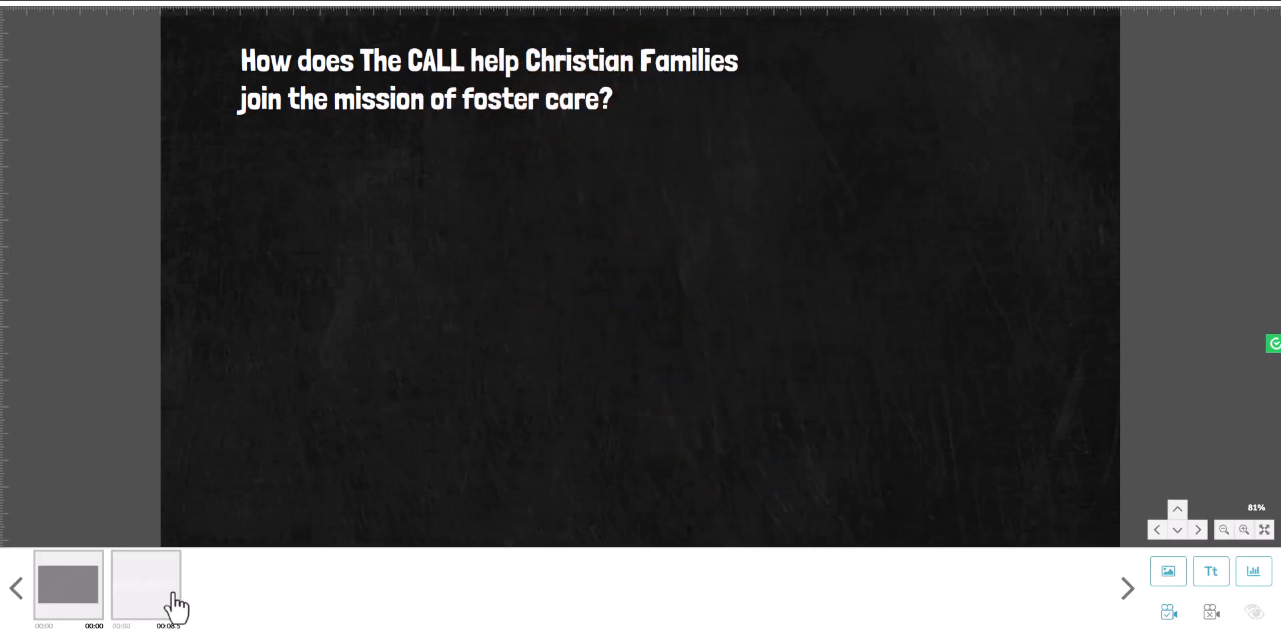
{"action": "left_click", "coordinate": [164, 592]}
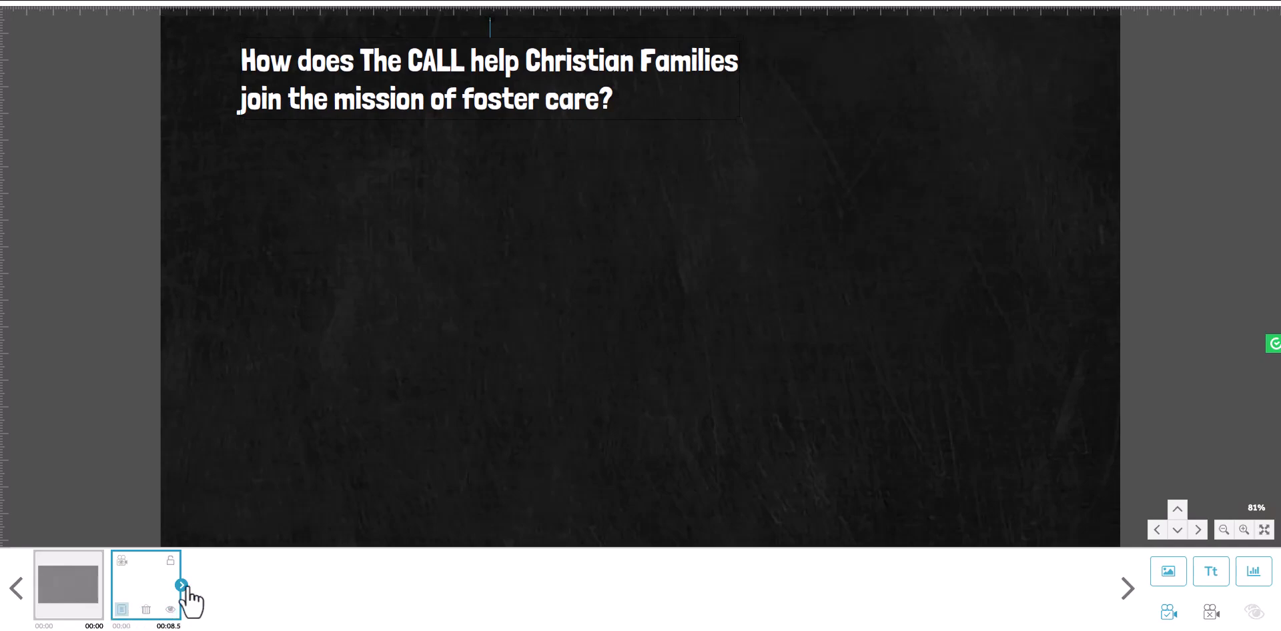
{"action": "left_click", "coordinate": [125, 605]}
{"action": "left_click", "coordinate": [601, 448]}
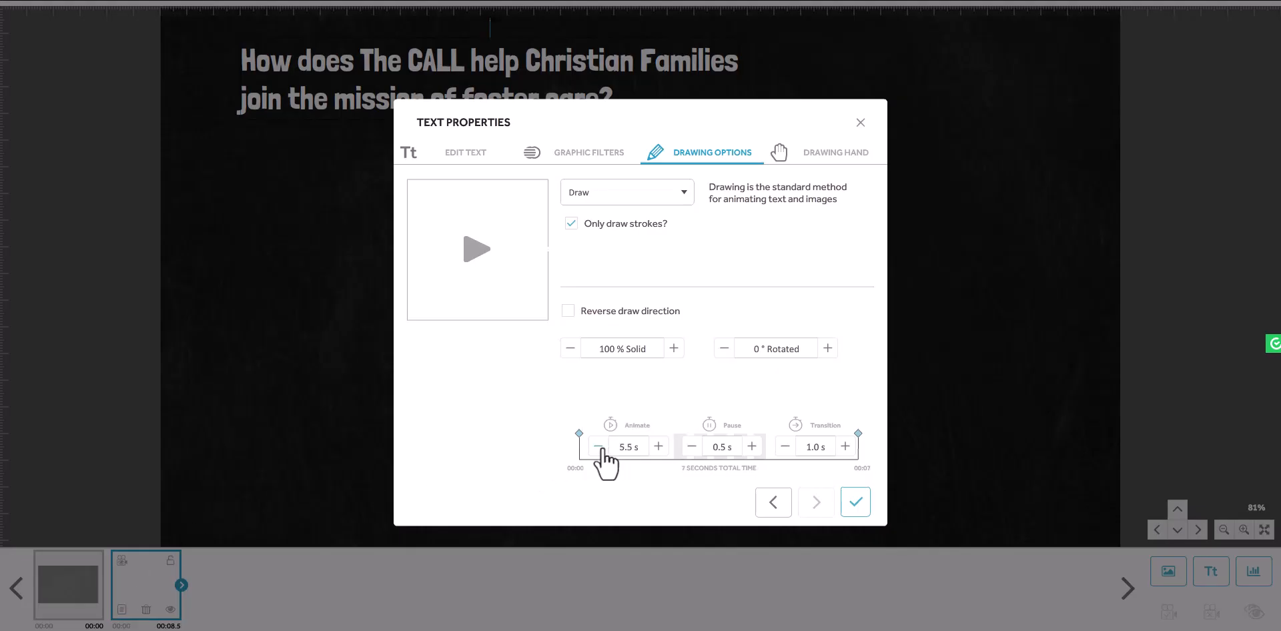
{"action": "left_click", "coordinate": [856, 502]}
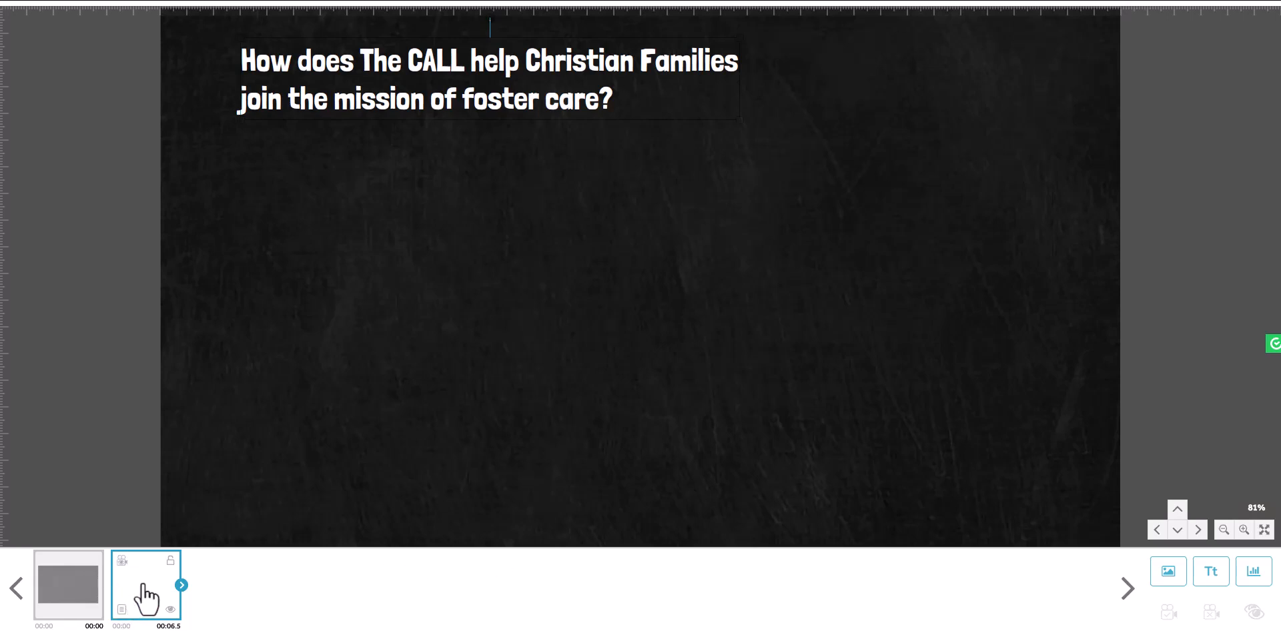
Play the scribe again to check the heading's drawing speed, and stop the preview.
{"action": "left_click", "coordinate": [86, 606]}
{"action": "left_click", "coordinate": [128, 598]}
{"action": "left_click", "coordinate": [1203, 7]}
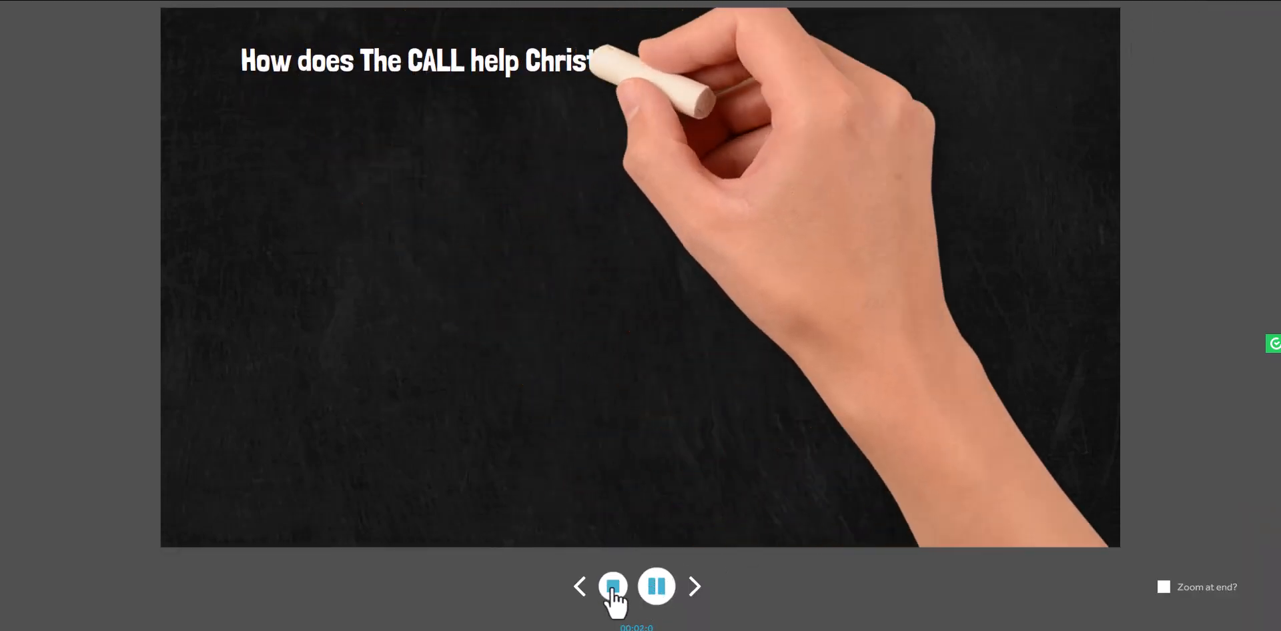
{"action": "left_click", "coordinate": [612, 589]}
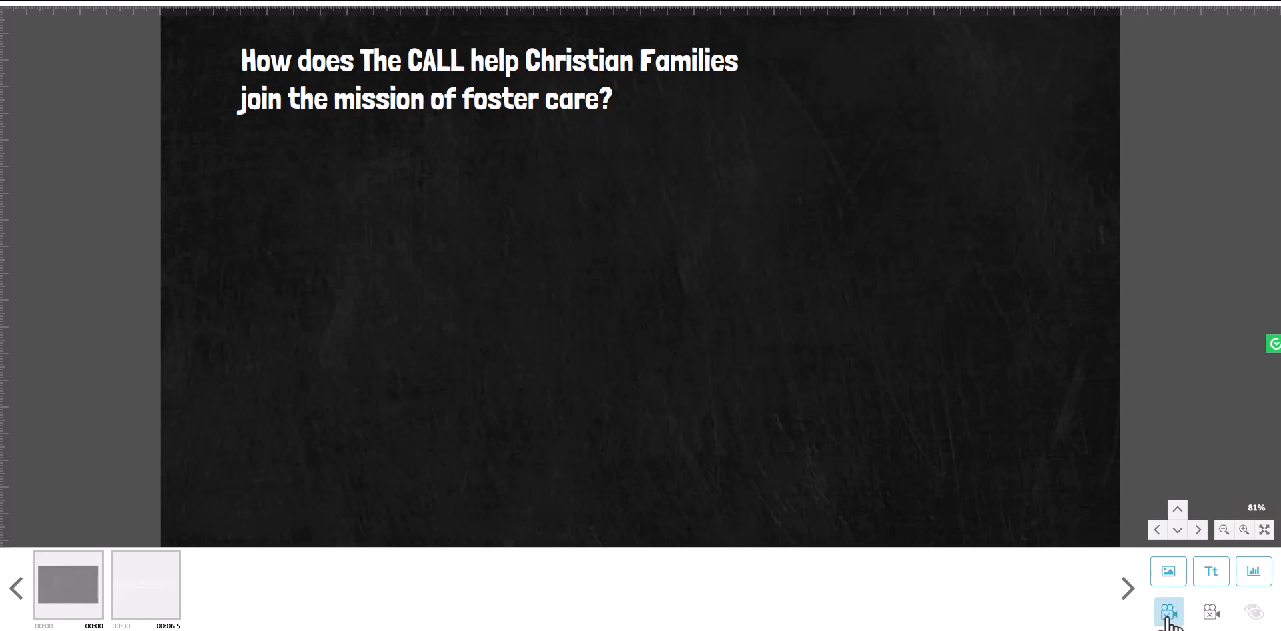
Clear the heading's camera position and preview how the scribe plays without it.
{"action": "left_click", "coordinate": [175, 590]}
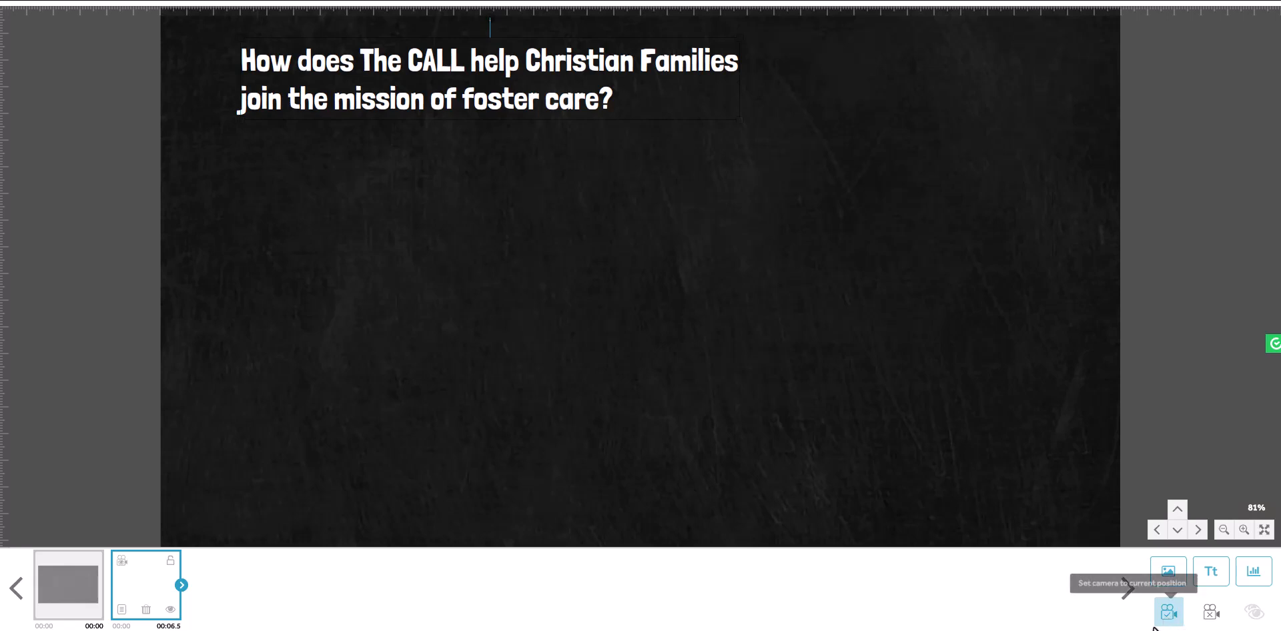
{"action": "left_click", "coordinate": [1214, 620]}
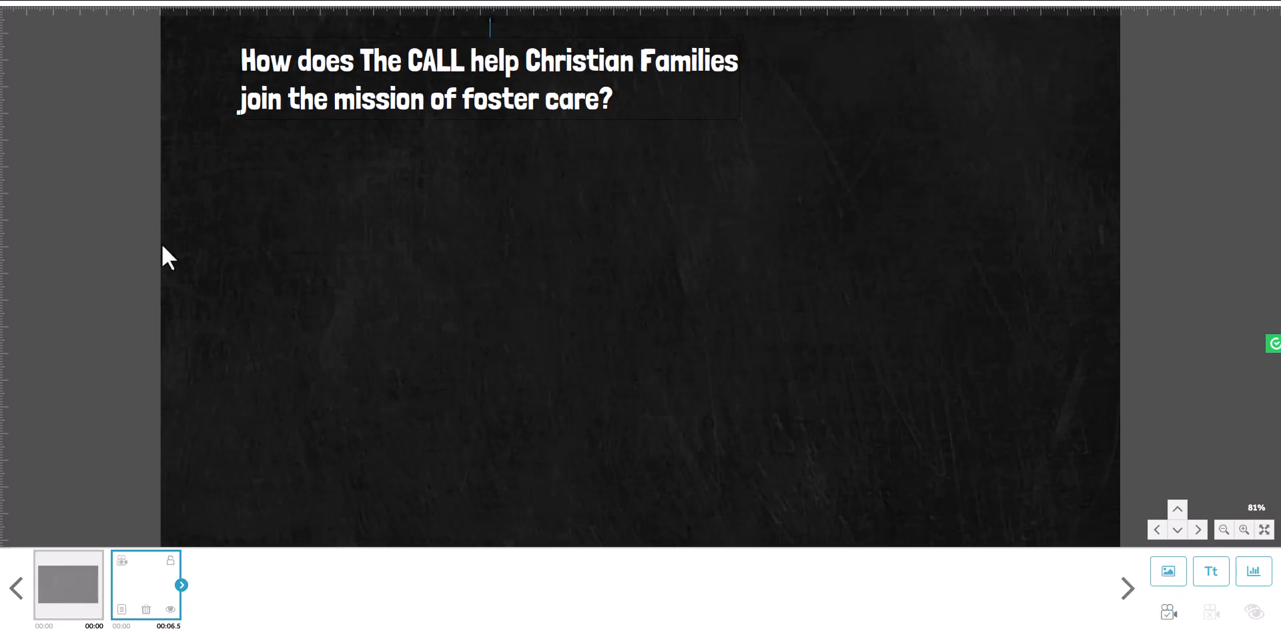
{"action": "left_click", "coordinate": [1185, 10]}
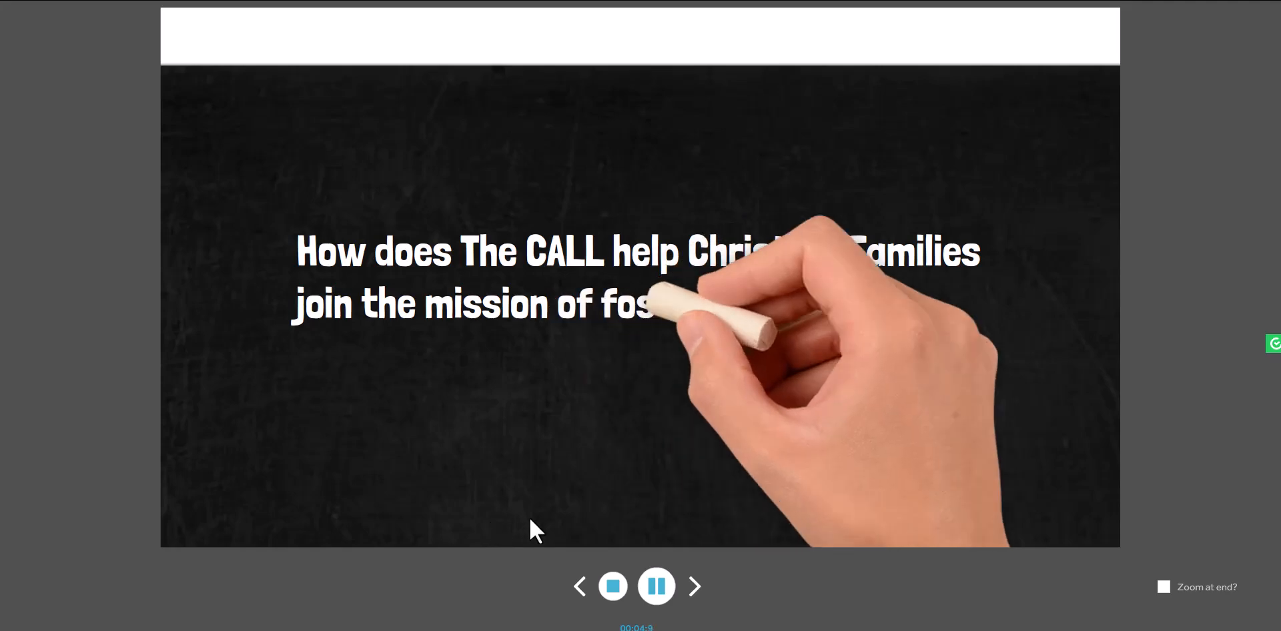
{"action": "left_click", "coordinate": [614, 587]}
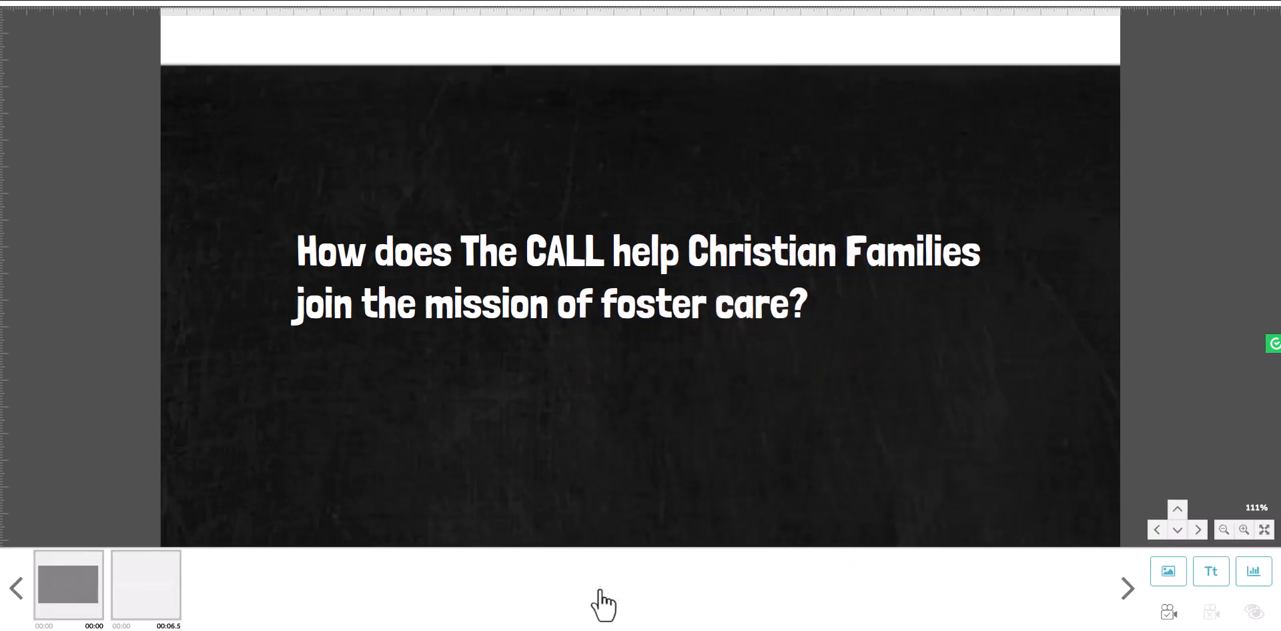
Move and enlarge the blackboard background so that it covers the white area above and beside the heading.
{"action": "left_click_drag", "start_coordinate": [846, 27], "coordinate": [846, 1]}
{"action": "scroll", "coordinate": [655, 192], "scroll_direction": "up", "scroll_amount": 1}
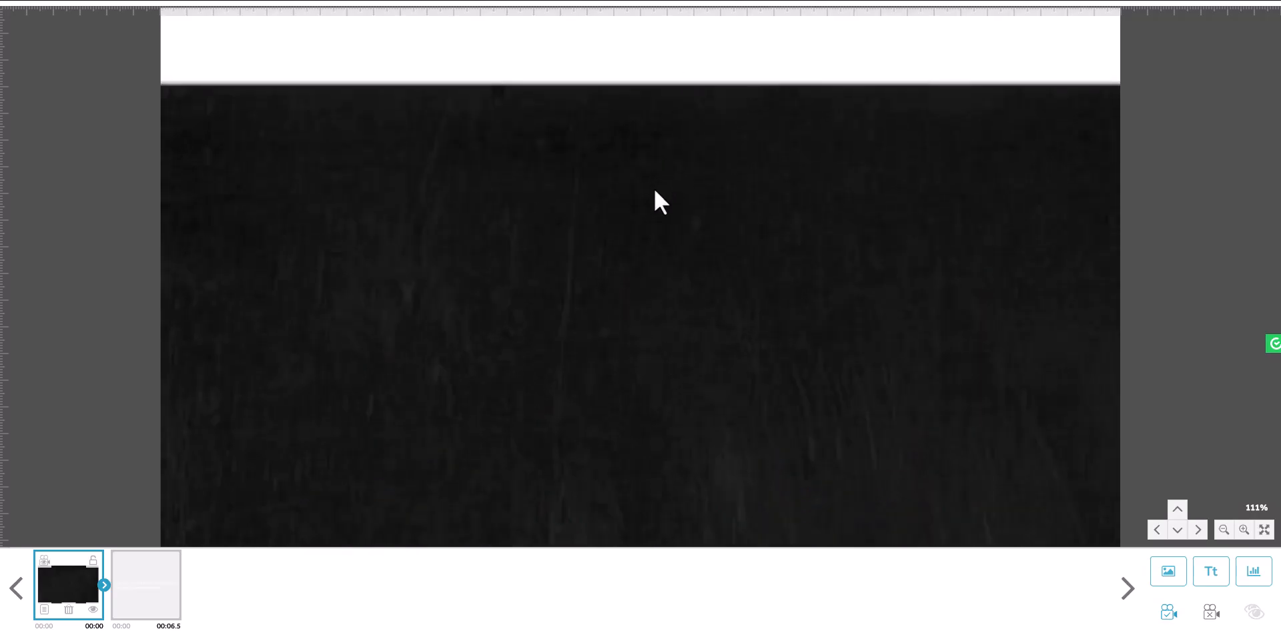
{"action": "scroll", "coordinate": [515, 254], "scroll_direction": "down", "scroll_amount": 5}
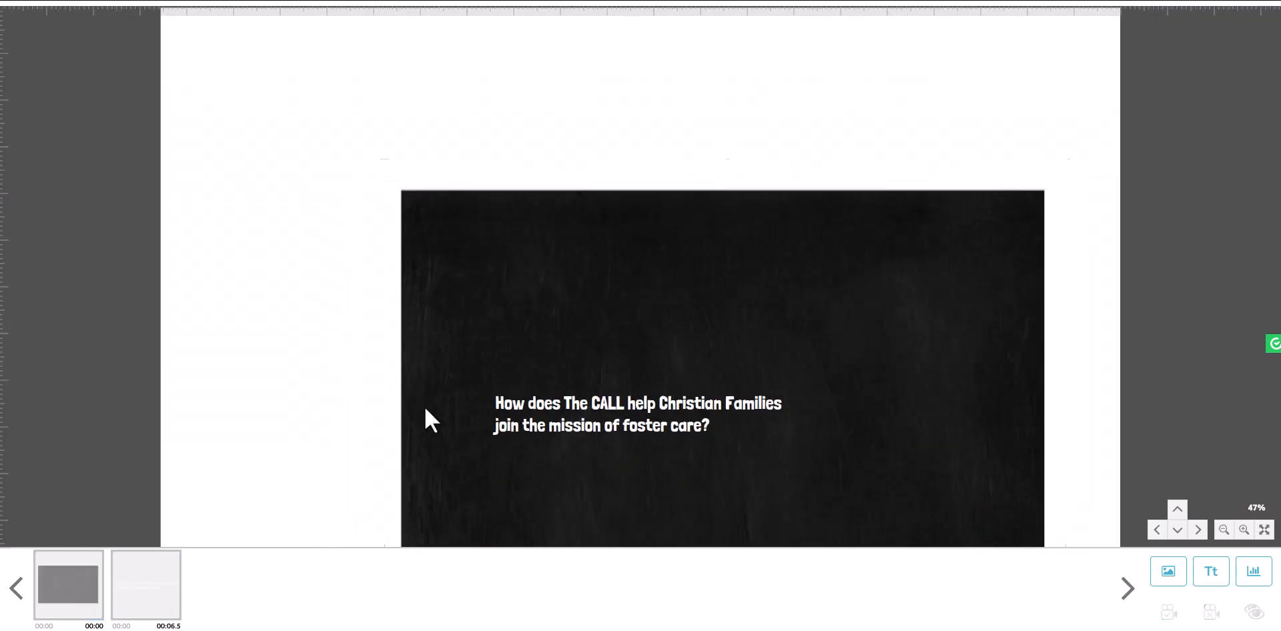
{"action": "scroll", "coordinate": [375, 347], "scroll_direction": "down", "scroll_amount": 1}
{"action": "left_click_drag", "start_coordinate": [358, 277], "coordinate": [217, 277]}
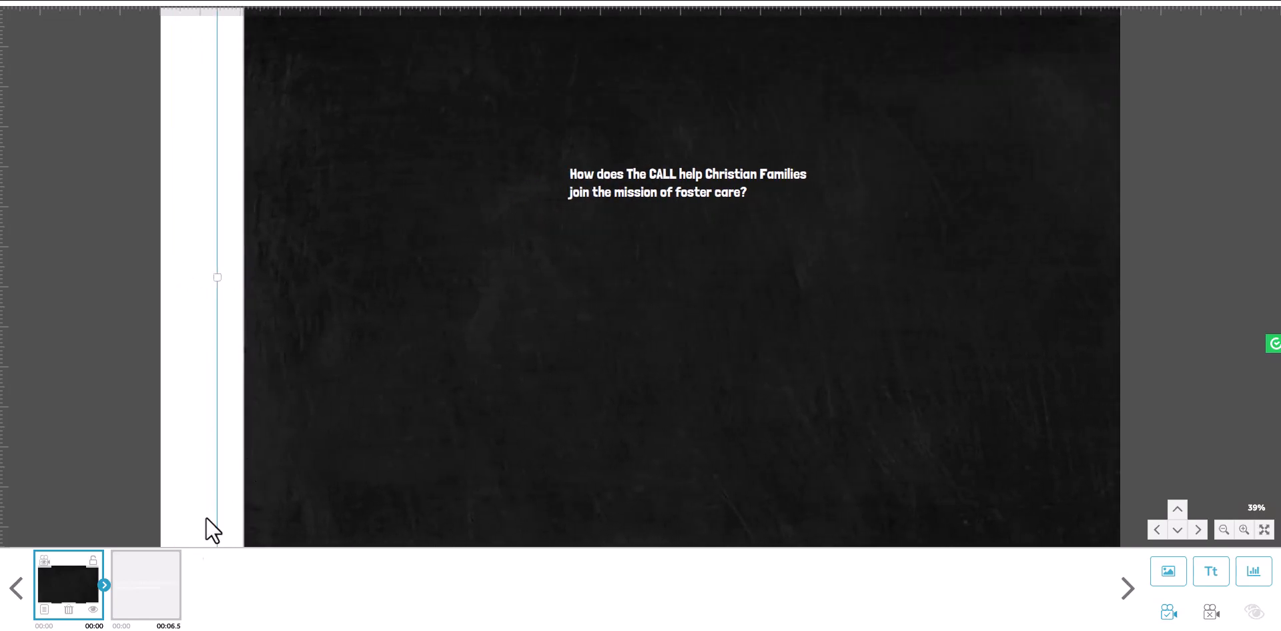
Preview the scribe and try a 0.5 s transition time for the heading.
{"action": "left_click", "coordinate": [137, 585]}
{"action": "left_click", "coordinate": [1194, 6]}
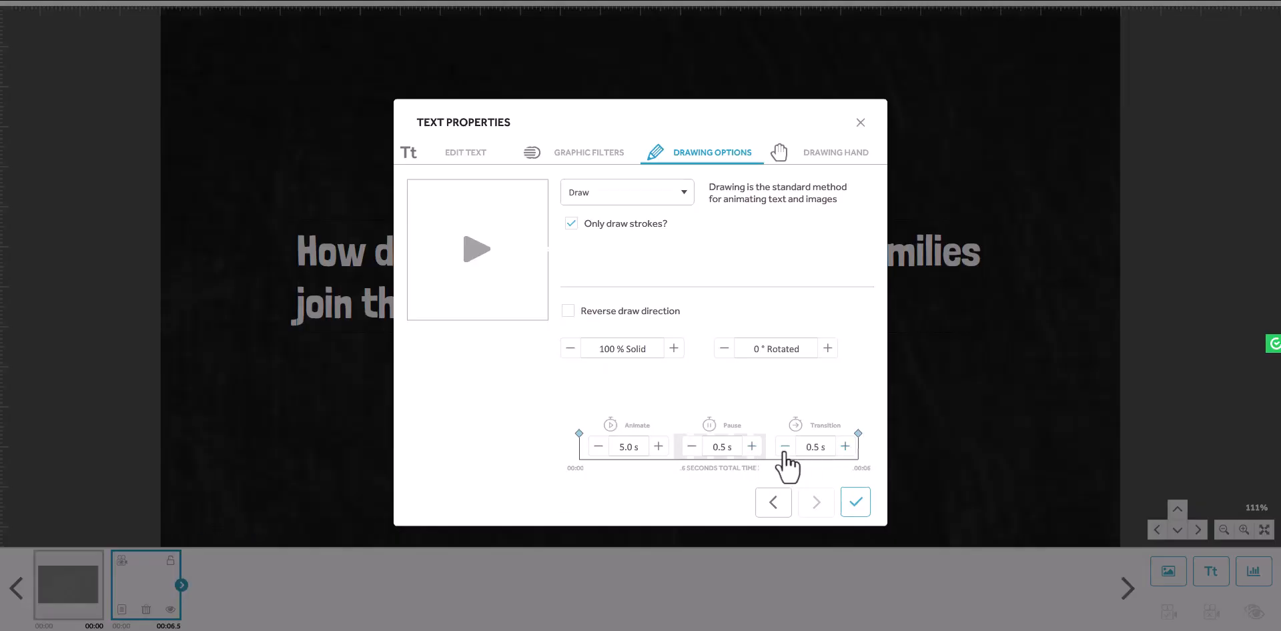
{"action": "left_click", "coordinate": [854, 504]}
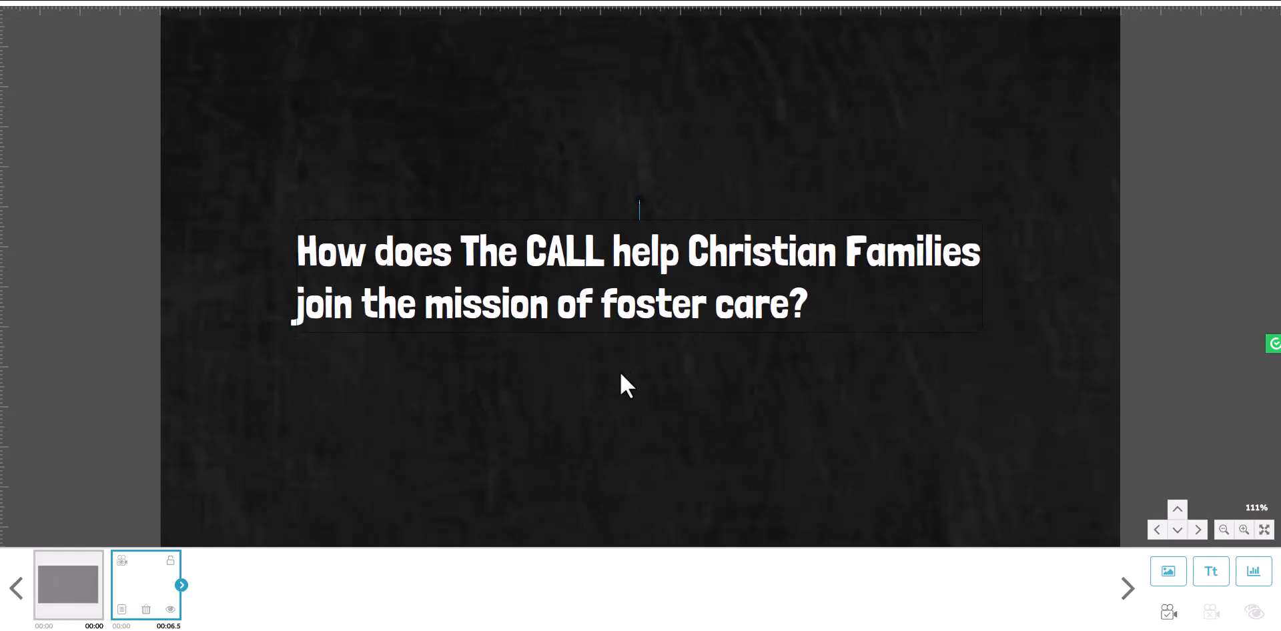
Reset the blackboard background's camera to a wider 83% framing, with the heading near the top and empty space below it.
{"action": "left_click_drag", "start_coordinate": [628, 380], "coordinate": [645, 315]}
{"action": "scroll", "coordinate": [638, 318], "scroll_direction": "down", "scroll_amount": 3}
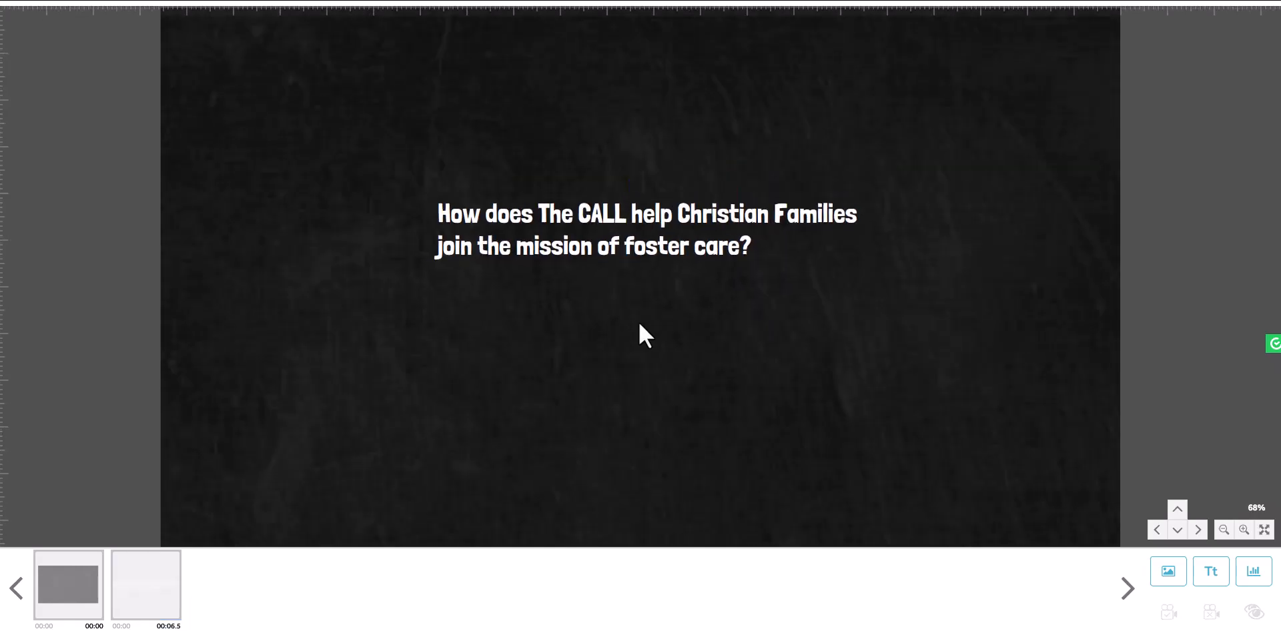
{"action": "left_click_drag", "start_coordinate": [684, 361], "coordinate": [666, 240]}
{"action": "scroll", "coordinate": [676, 264], "scroll_direction": "up", "scroll_amount": 1}
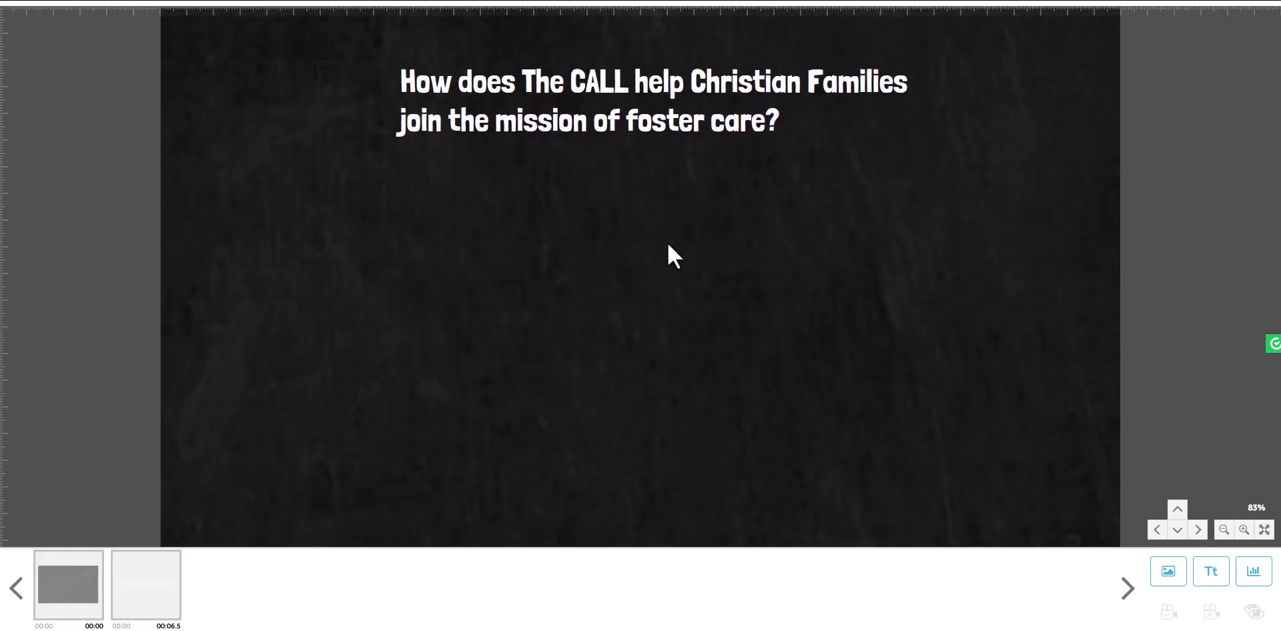
{"action": "scroll", "coordinate": [667, 246], "scroll_direction": "up", "scroll_amount": 1}
{"action": "scroll", "coordinate": [667, 257], "scroll_direction": "down", "scroll_amount": 1}
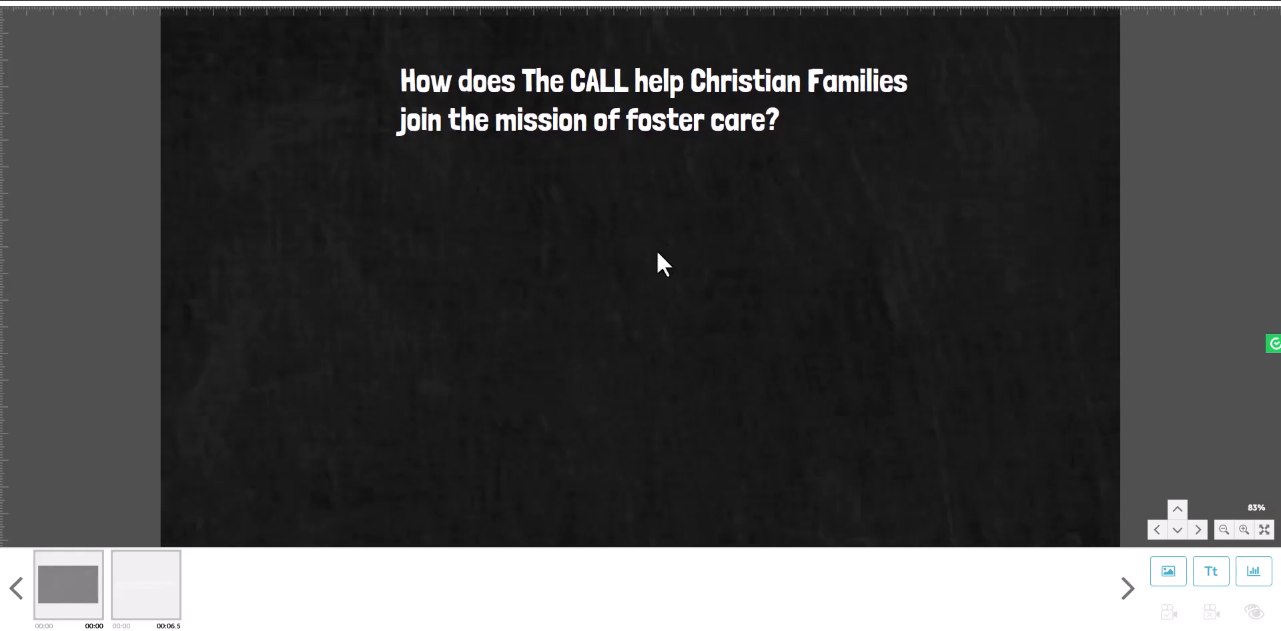
{"action": "left_click_drag", "start_coordinate": [513, 291], "coordinate": [516, 291]}
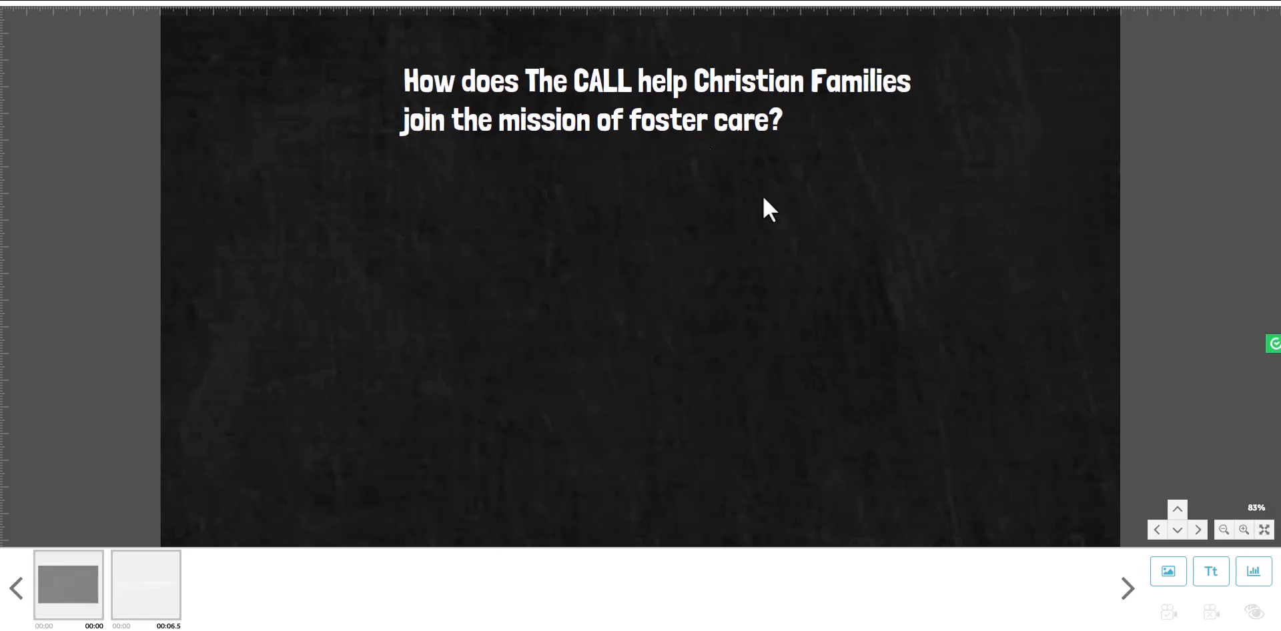
{"action": "left_click", "coordinate": [148, 590]}
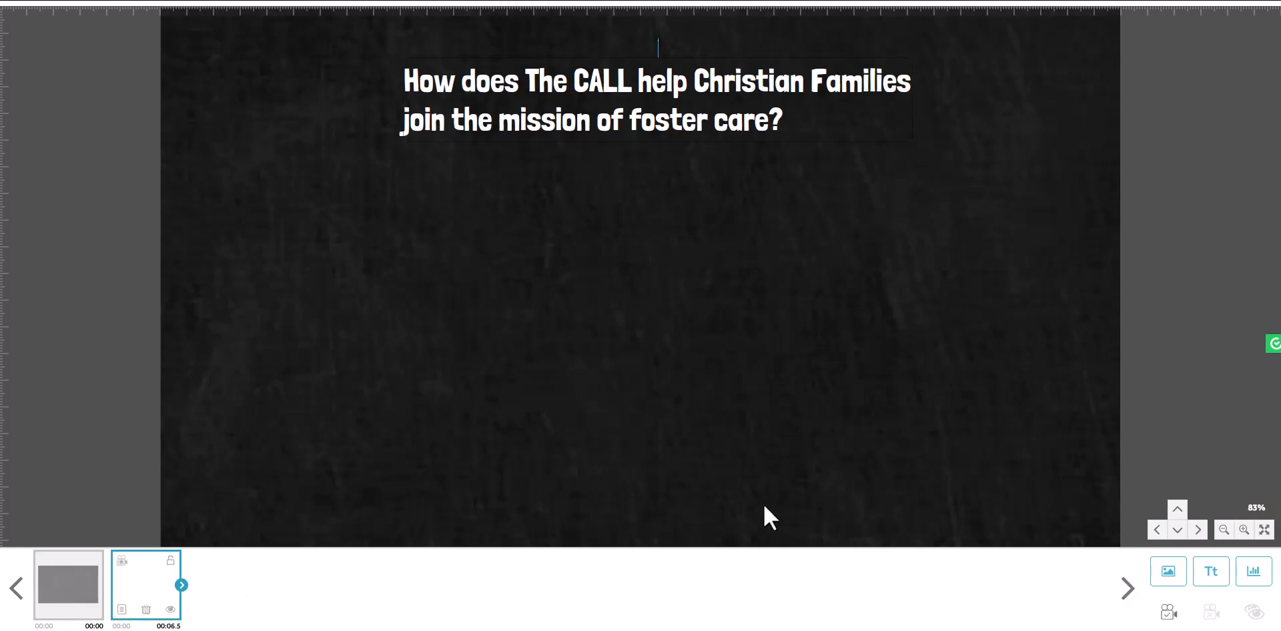
{"action": "left_click", "coordinate": [570, 383]}
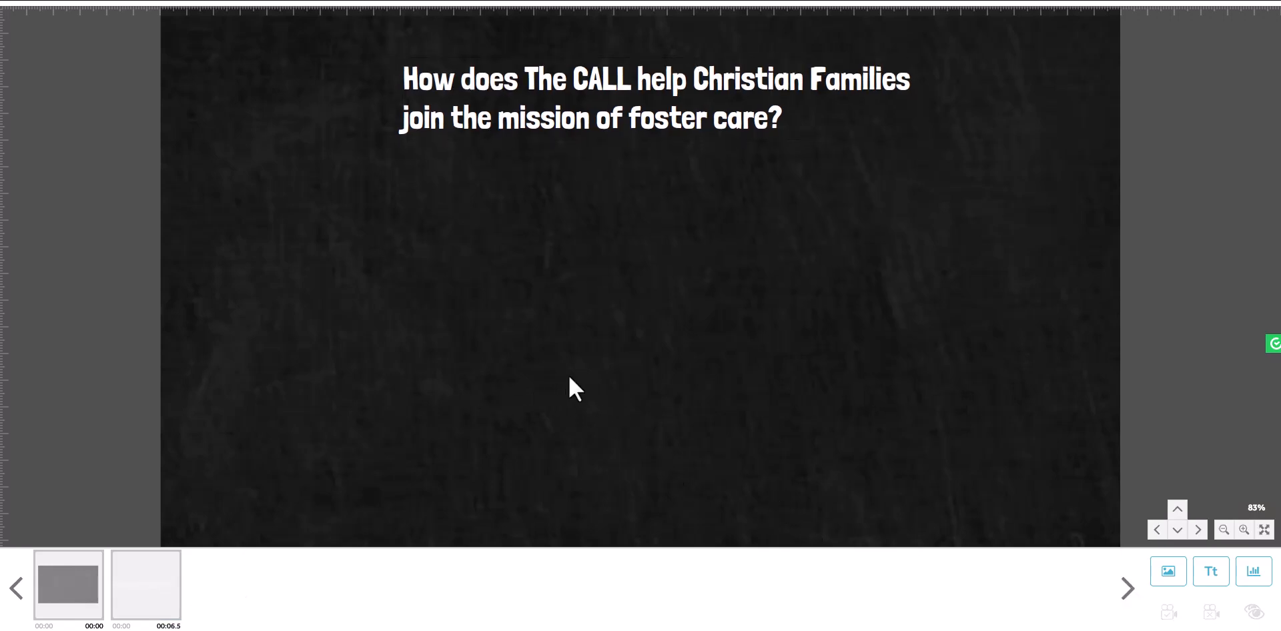
{"action": "left_click", "coordinate": [60, 613]}
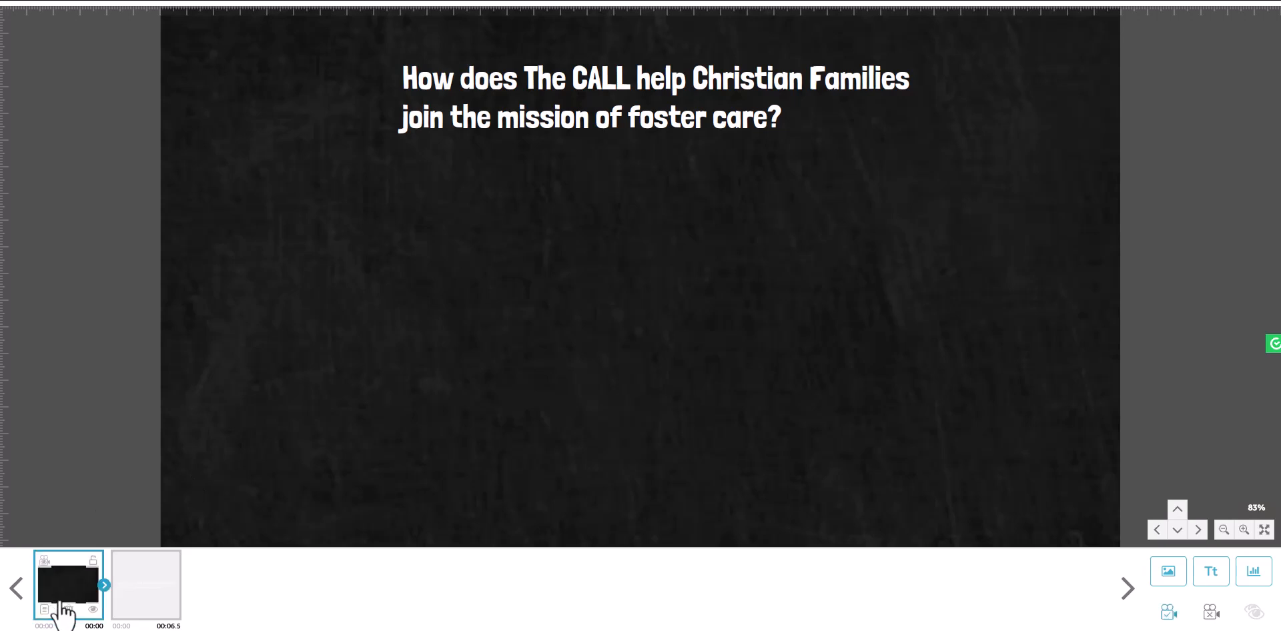
{"action": "right_click", "coordinate": [71, 584]}
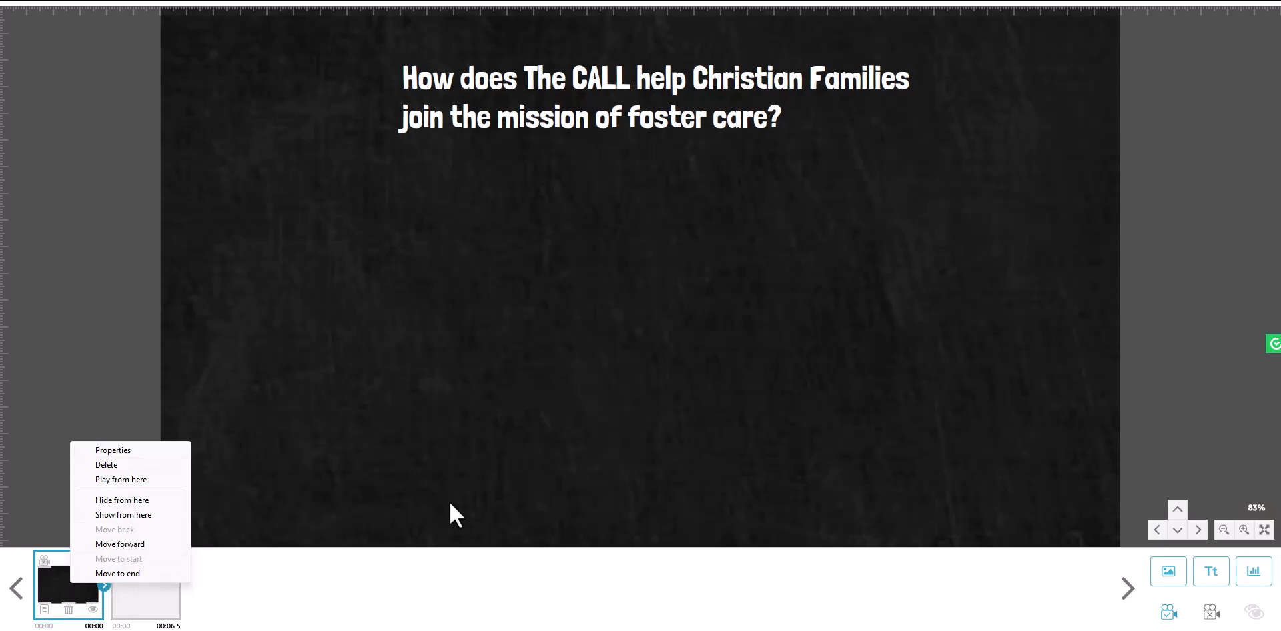
{"action": "left_click", "coordinate": [622, 448]}
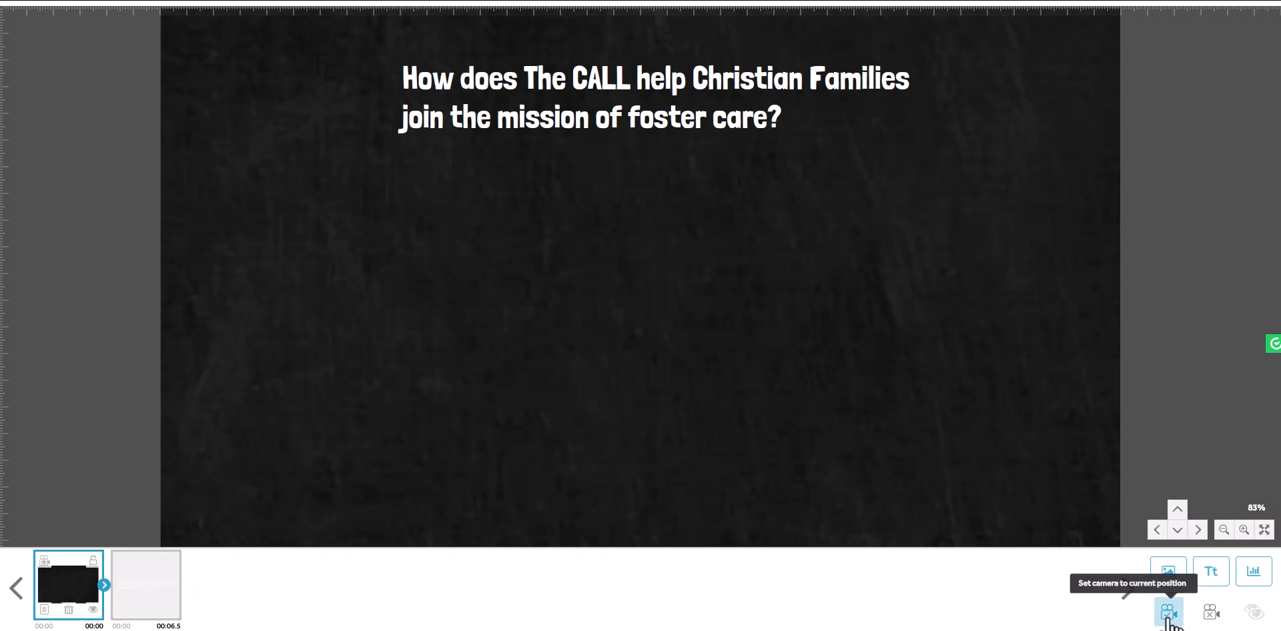
{"action": "left_click", "coordinate": [1211, 612]}
{"action": "left_click", "coordinate": [1169, 613]}
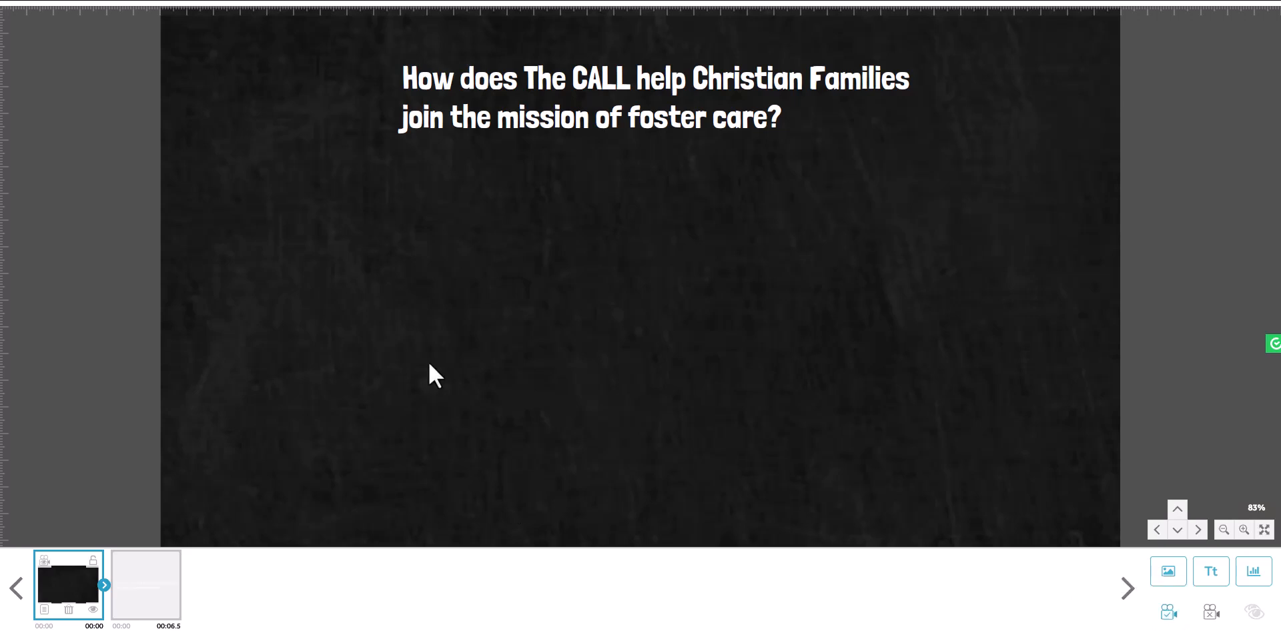
Review the heading's drawing options and timing in its text properties without changing them.
{"action": "left_click", "coordinate": [146, 601]}
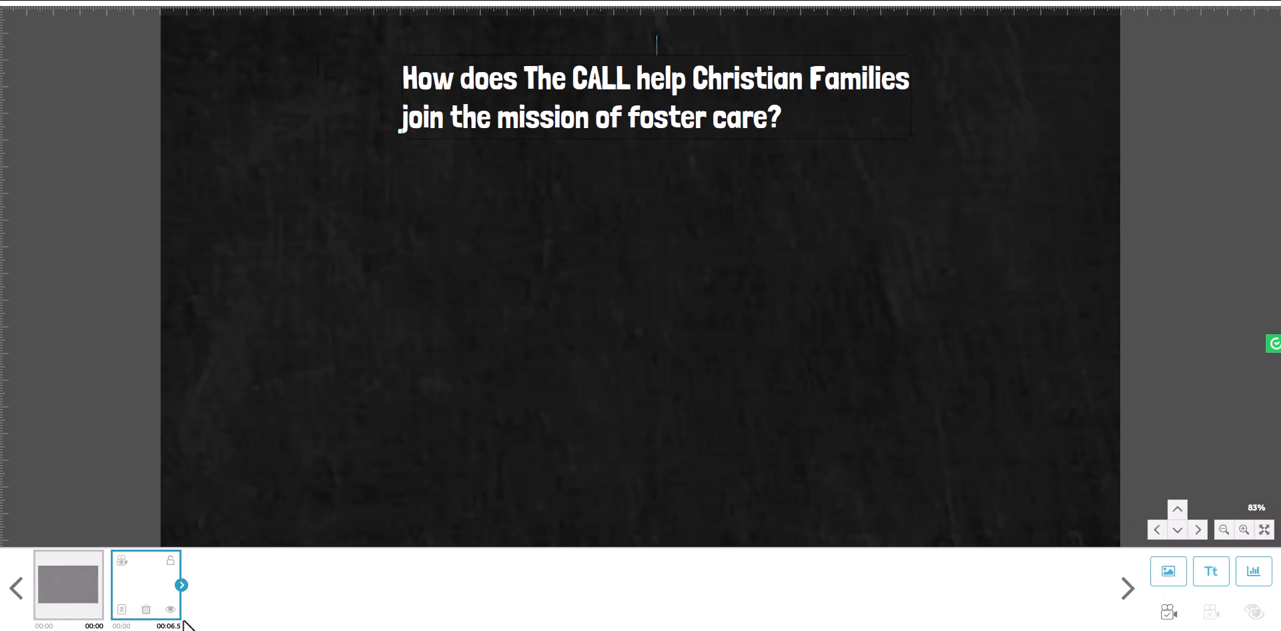
{"action": "right_click", "coordinate": [144, 583]}
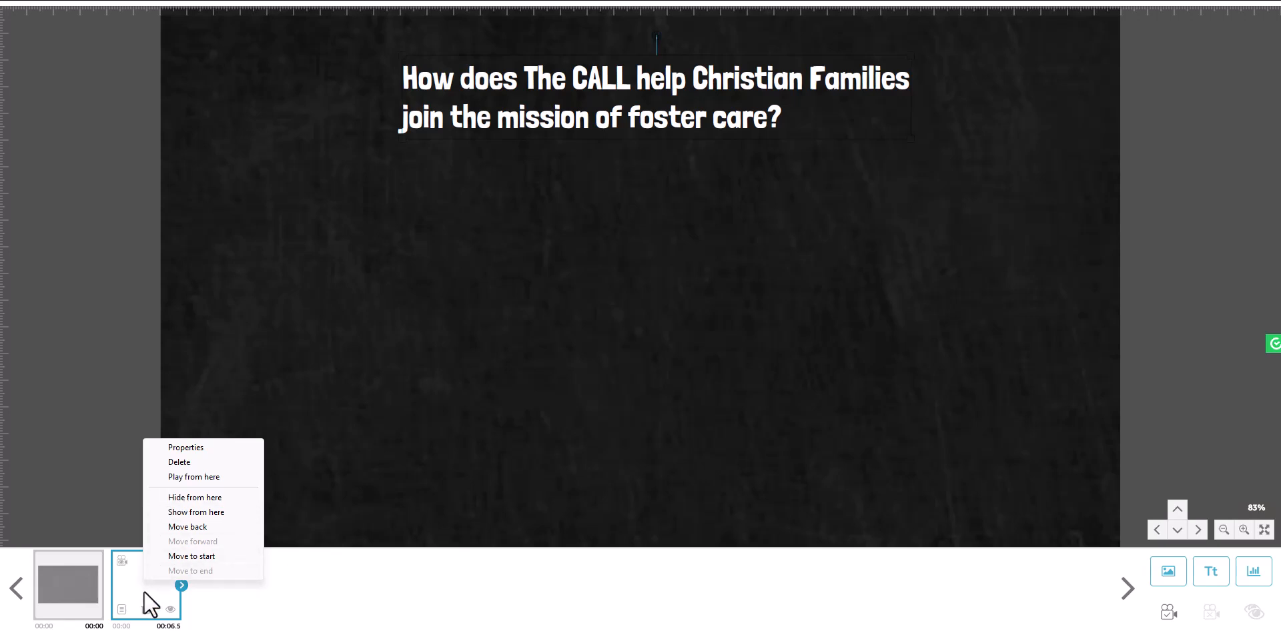
{"action": "left_click", "coordinate": [146, 591]}
{"action": "left_click", "coordinate": [123, 604]}
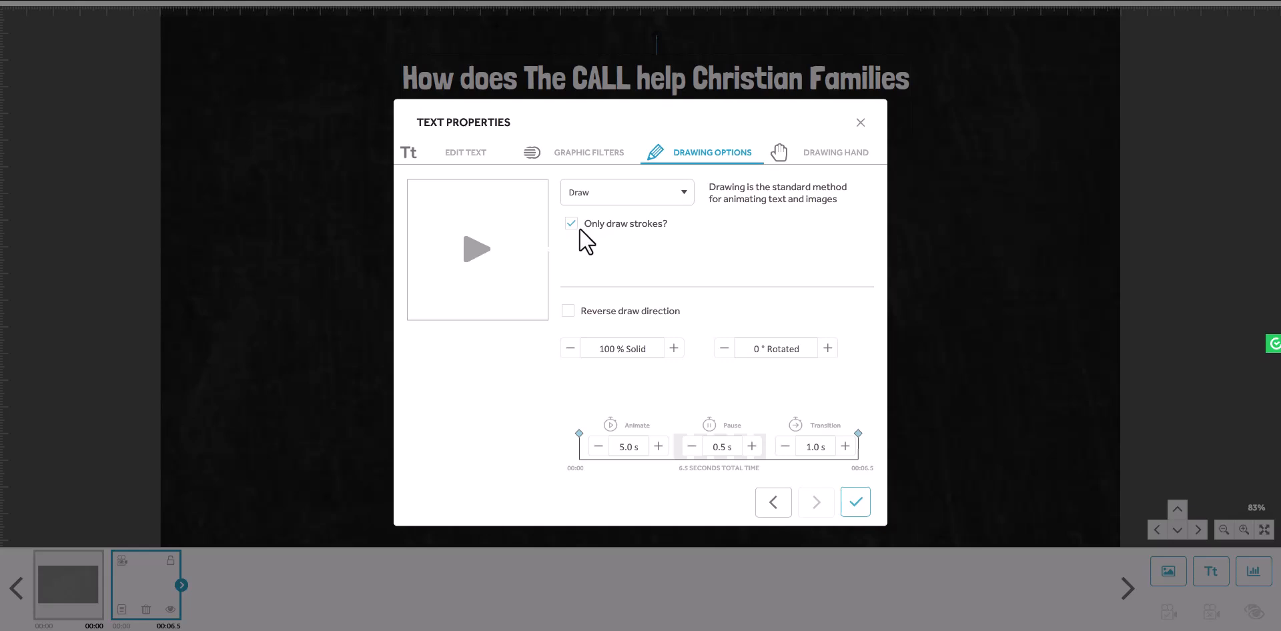
{"action": "left_click", "coordinate": [855, 501]}
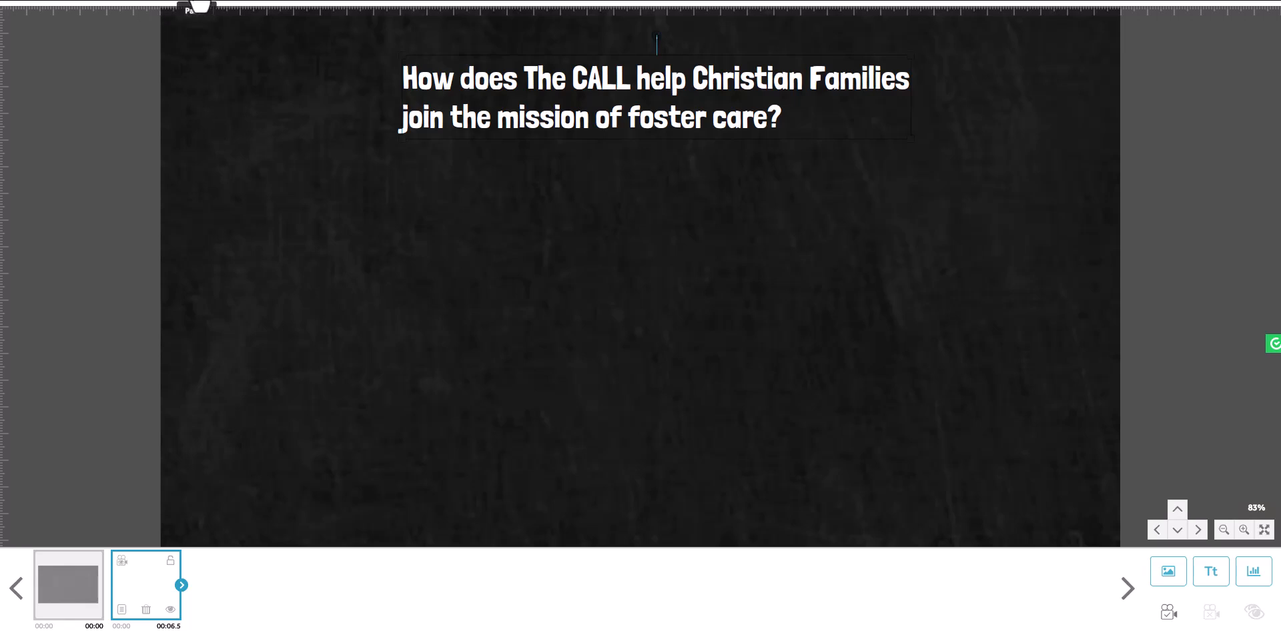
Paste a copy of the heading and place it below the original, shifted toward the left of the blackboard.
{"action": "left_click", "coordinate": [198, 6]}
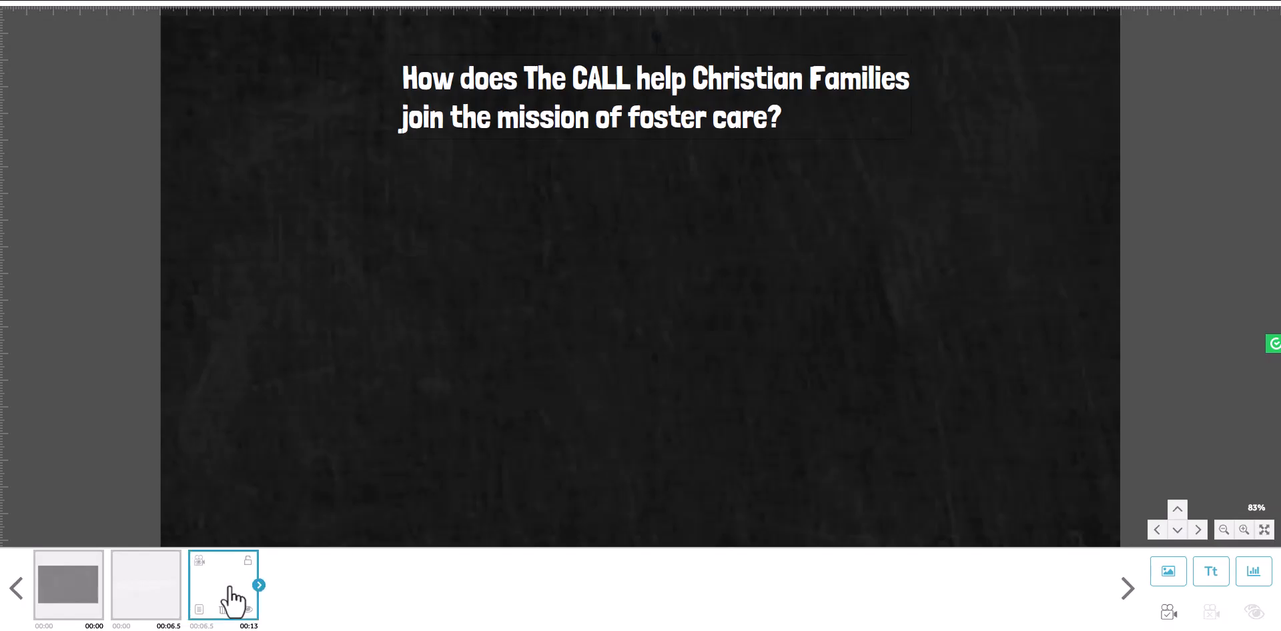
{"action": "left_click", "coordinate": [230, 592]}
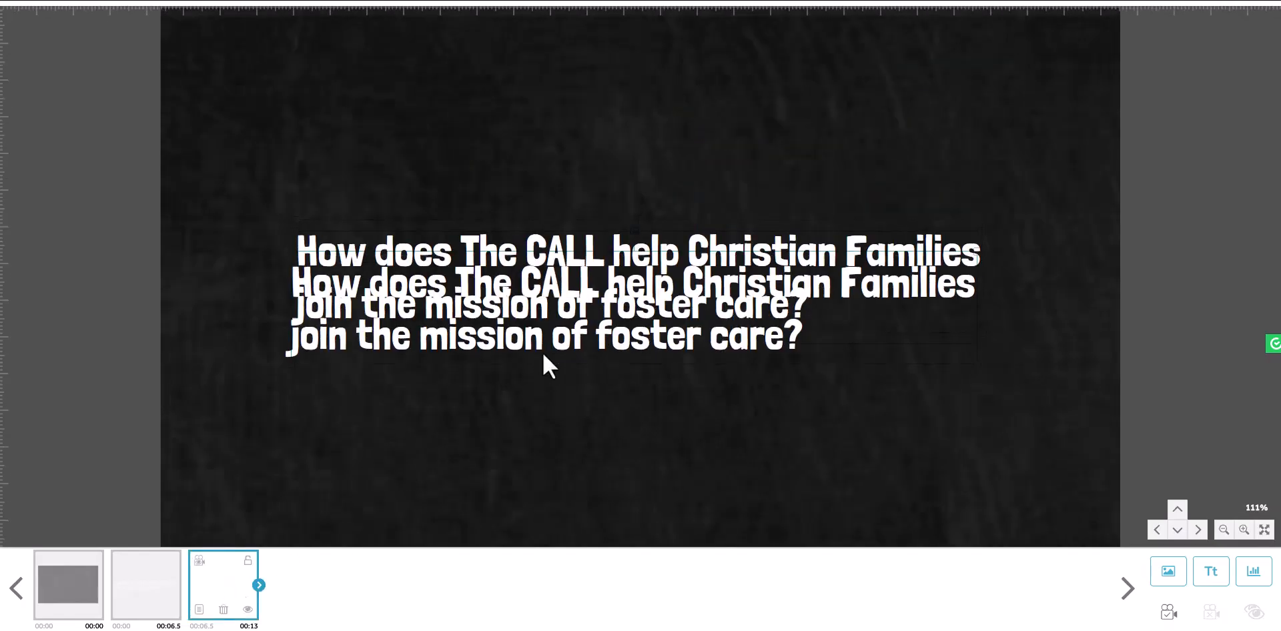
{"action": "left_click_drag", "start_coordinate": [543, 357], "coordinate": [544, 448]}
{"action": "left_click", "coordinate": [65, 598]}
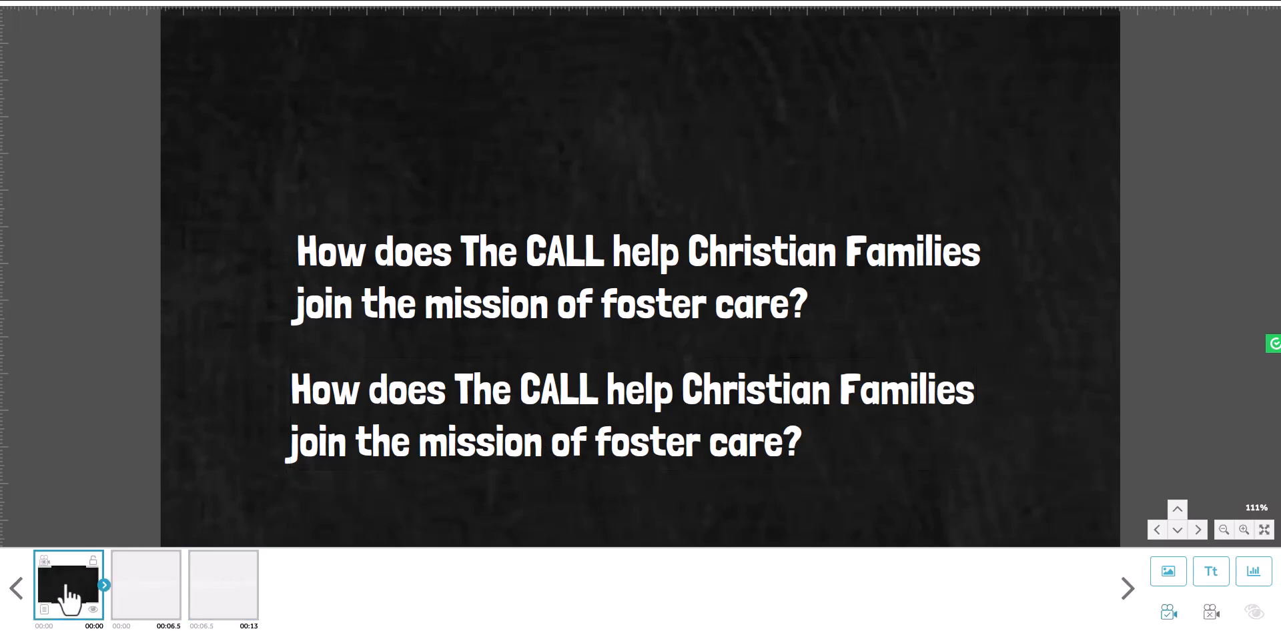
{"action": "left_click", "coordinate": [218, 612]}
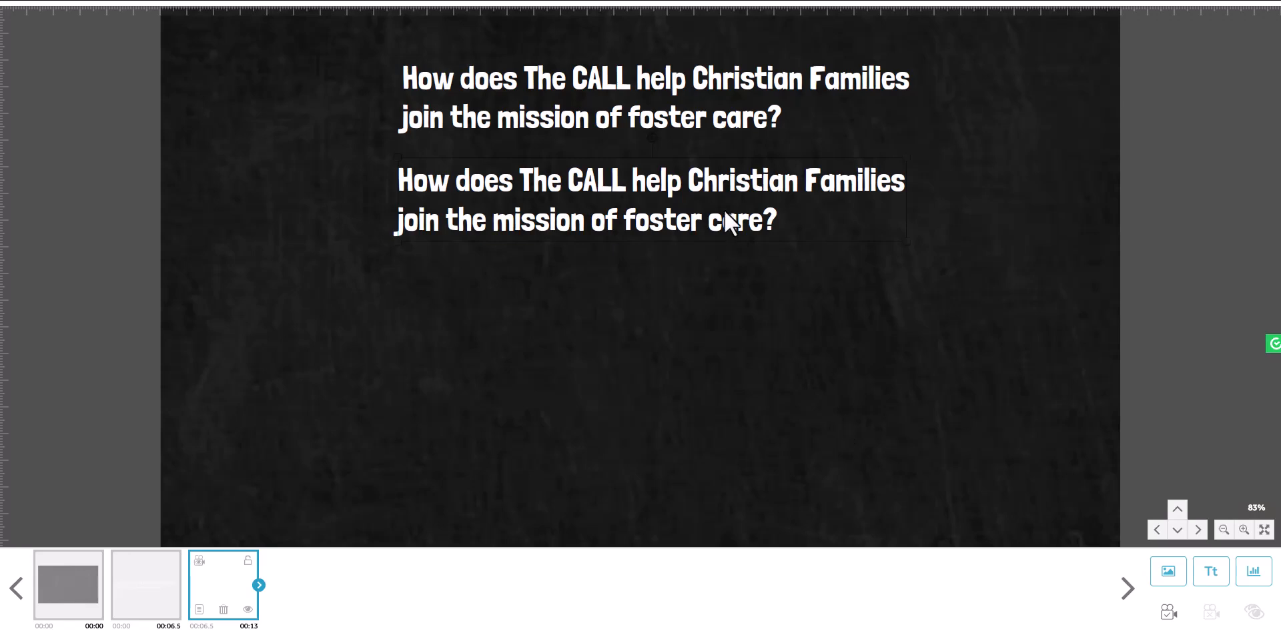
{"action": "left_click_drag", "start_coordinate": [720, 215], "coordinate": [594, 247]}
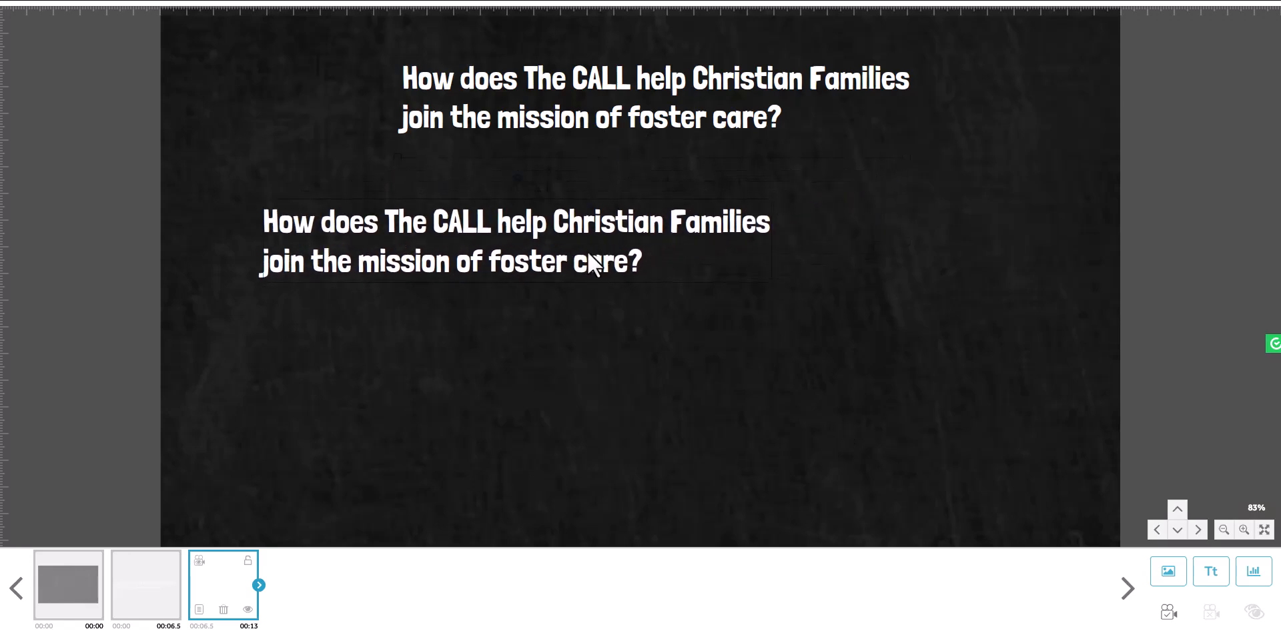
Replace the duplicate heading's text with the PDF's bullet "We raise awareness of the need for more foster families and educate families on how to help.".
{"action": "left_click", "coordinate": [199, 610]}
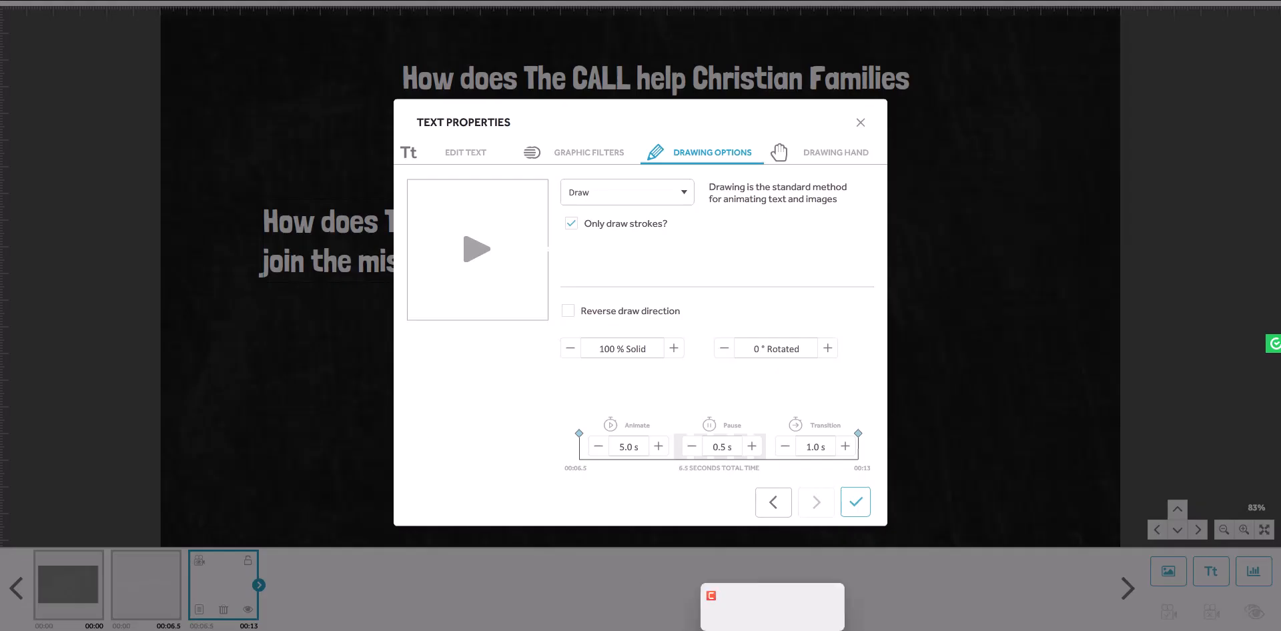
{"action": "key", "text": "alt+Tab"}
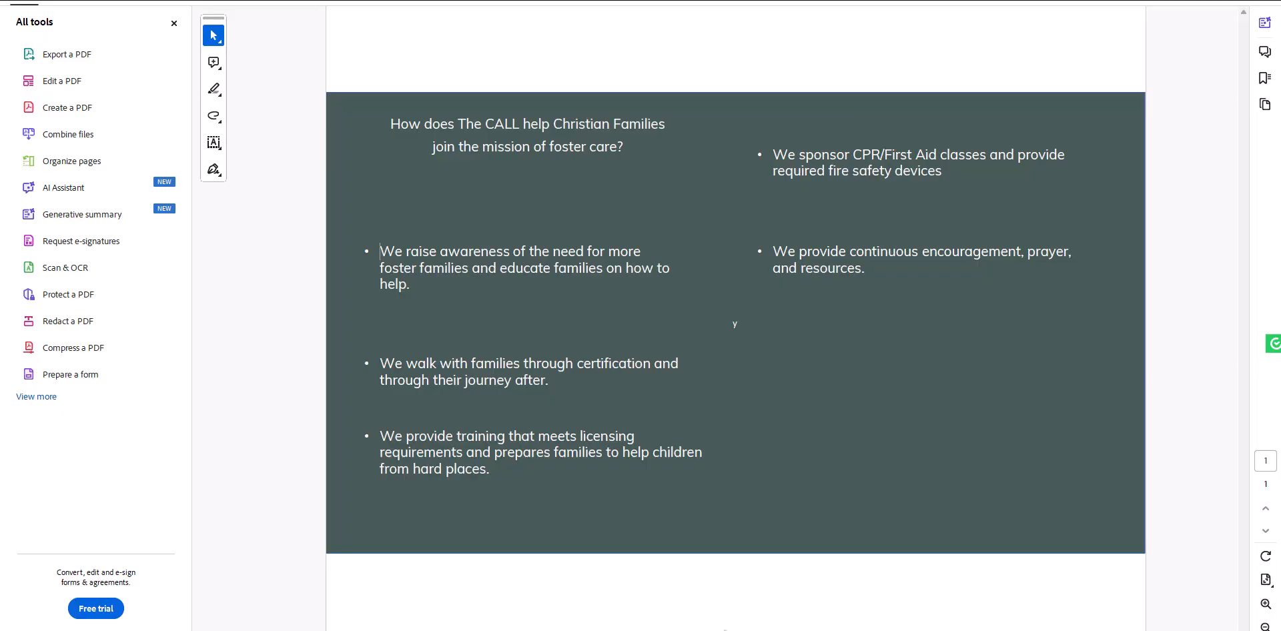
{"action": "left_click_drag", "start_coordinate": [409, 286], "coordinate": [379, 251]}
{"action": "key", "text": "ctrl+c"}
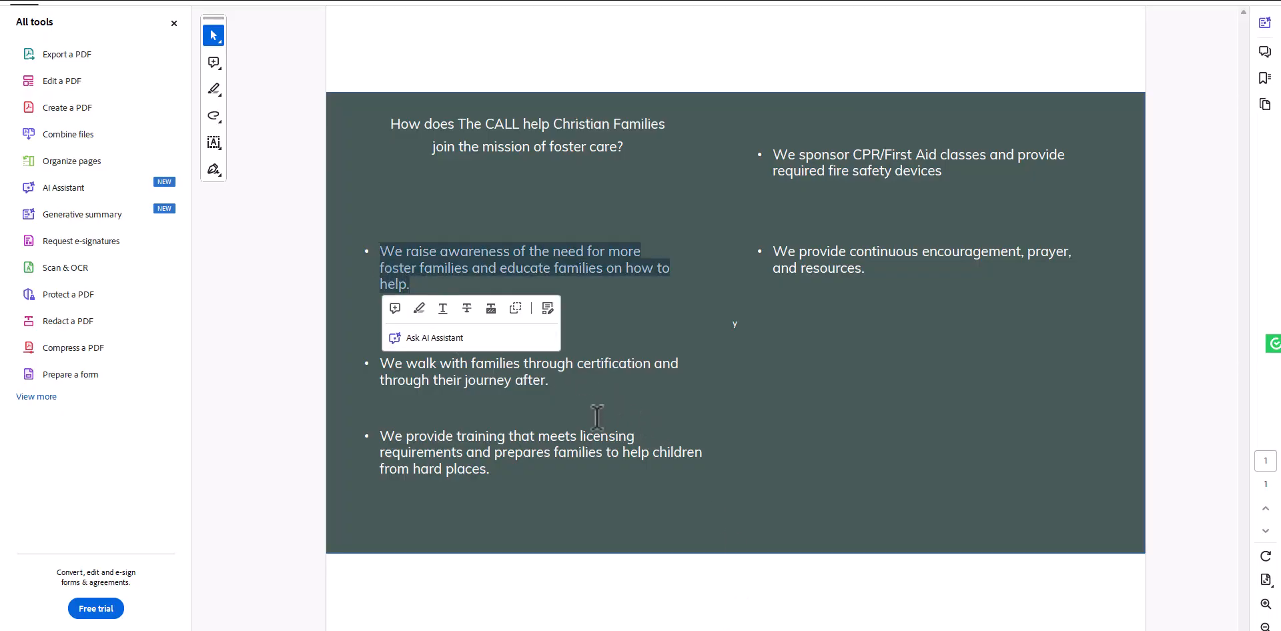
{"action": "key", "text": "alt+Tab"}
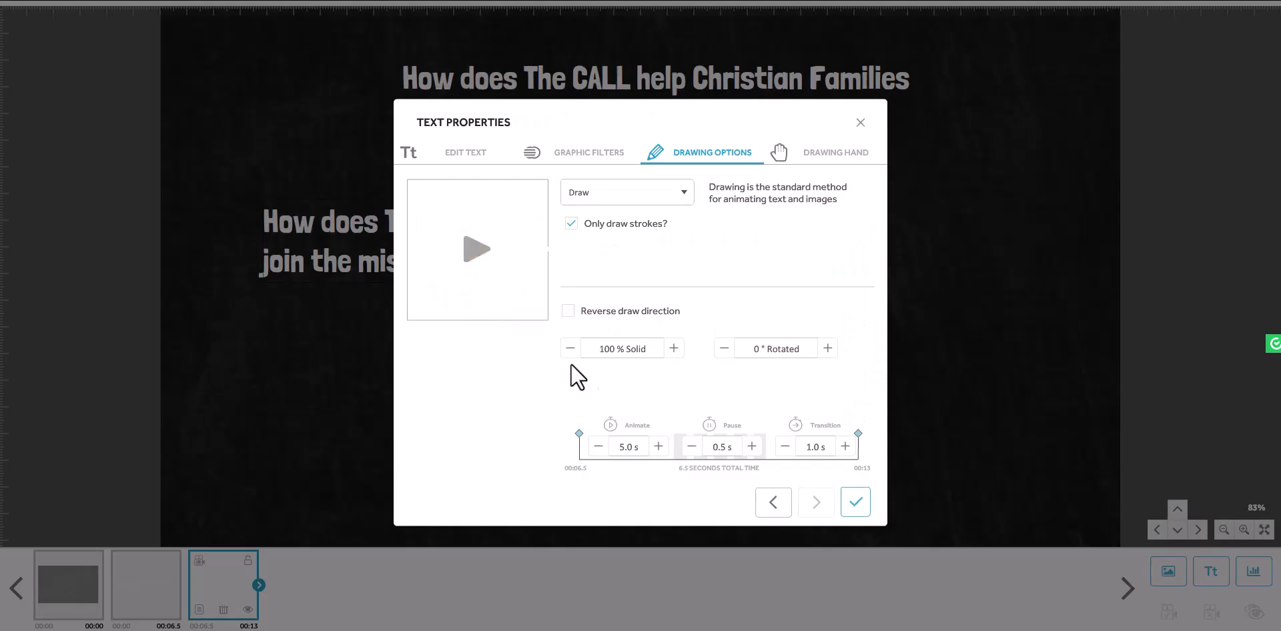
{"action": "left_click", "coordinate": [480, 154]}
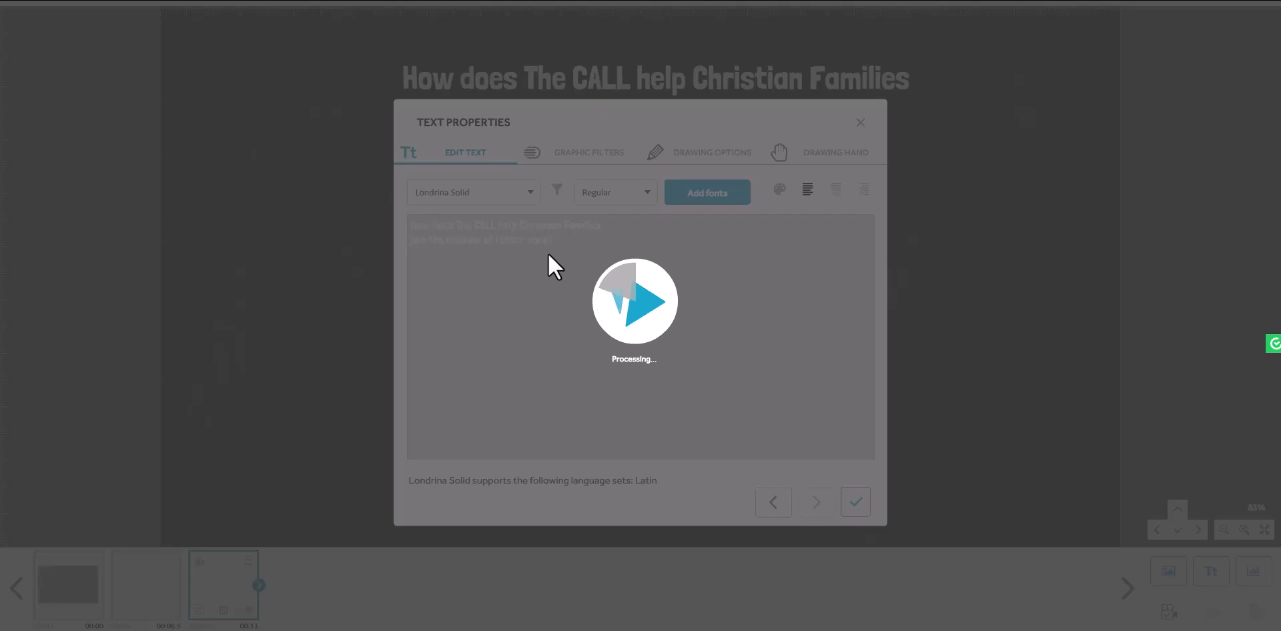
{"action": "key", "text": "ctrl+a"}
{"action": "key", "text": "ctrl+v"}
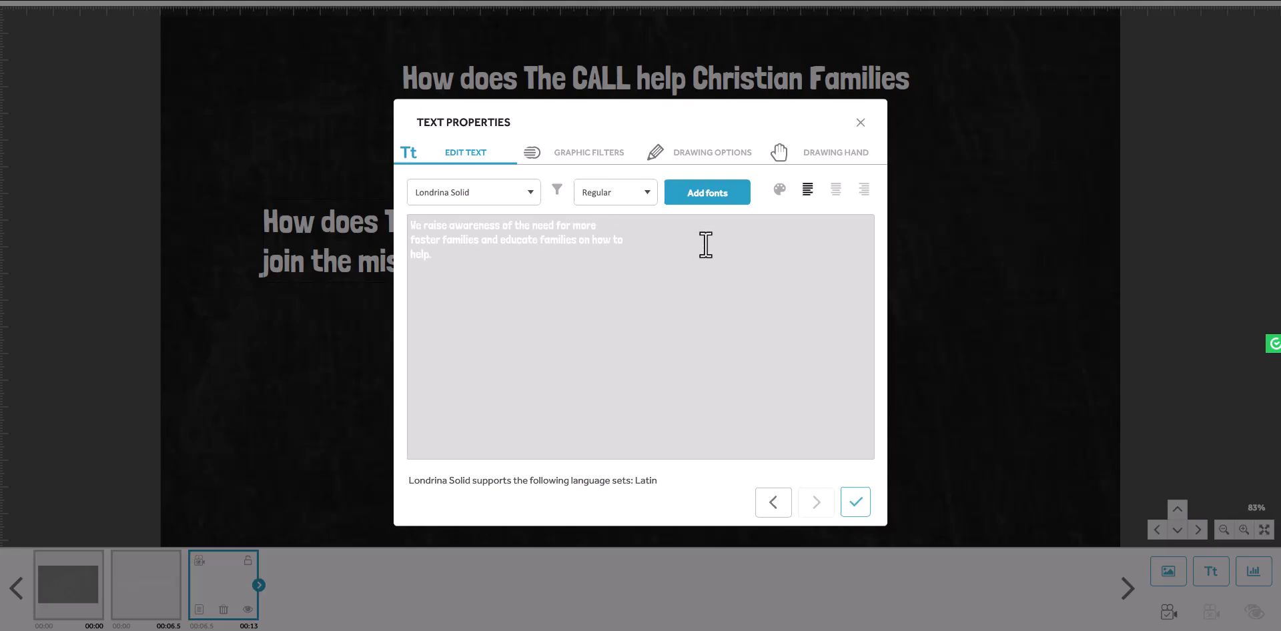
Rebreak the bullet into two lines after "foster families", then shrink the text and place it below the heading, toward the left.
{"action": "key", "text": "BackSpace"}
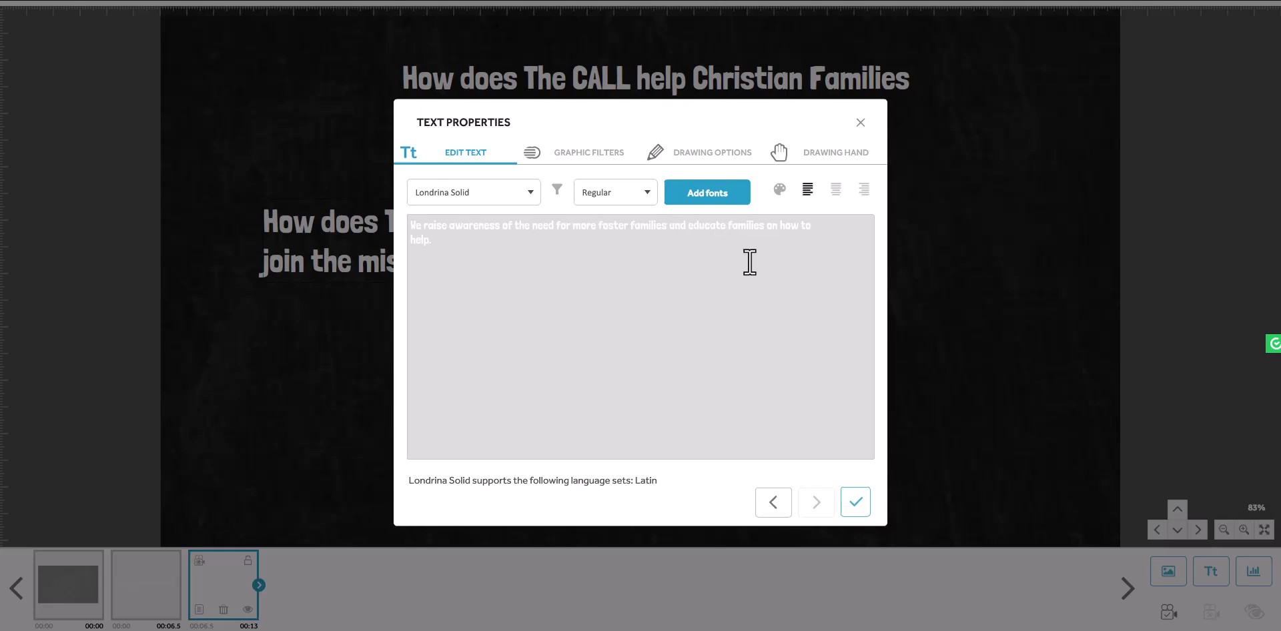
{"action": "key", "text": "Return"}
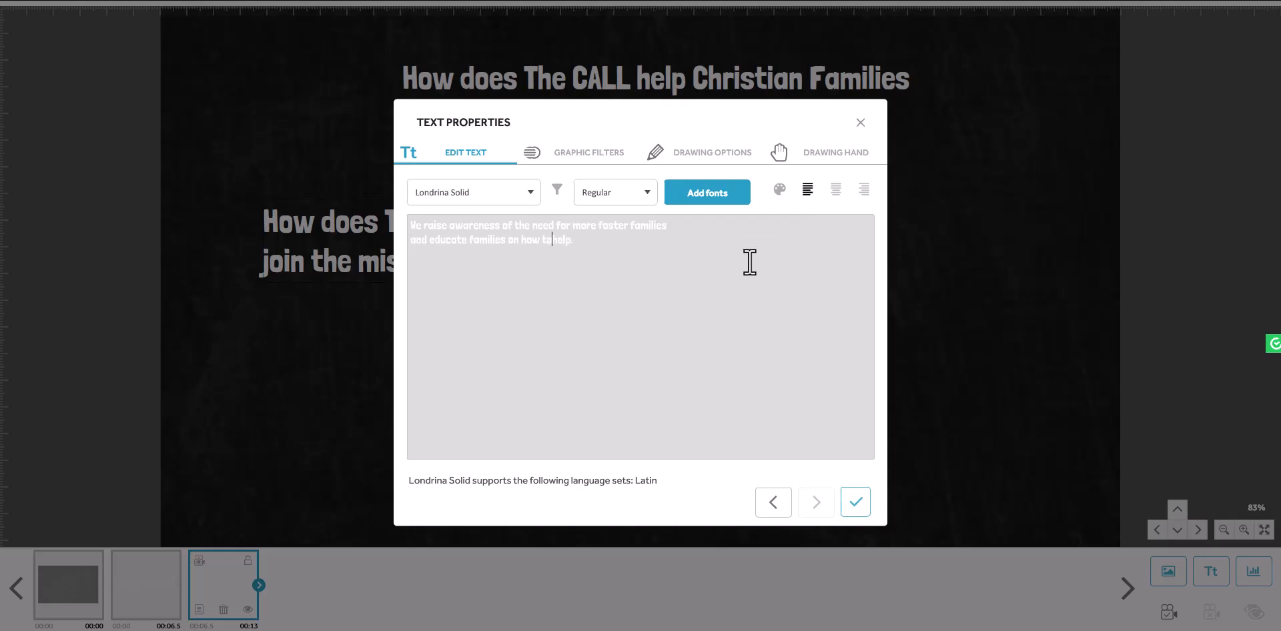
{"action": "left_click", "coordinate": [855, 507]}
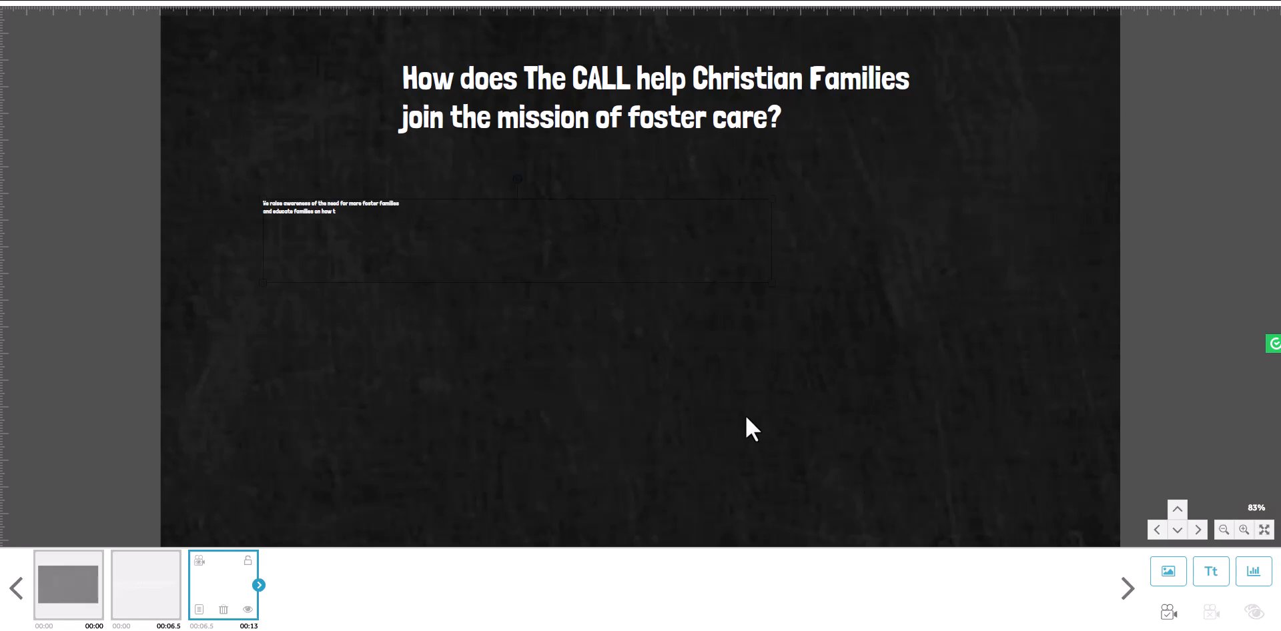
{"action": "left_click_drag", "start_coordinate": [859, 202], "coordinate": [718, 229]}
{"action": "left_click_drag", "start_coordinate": [498, 246], "coordinate": [419, 234]}
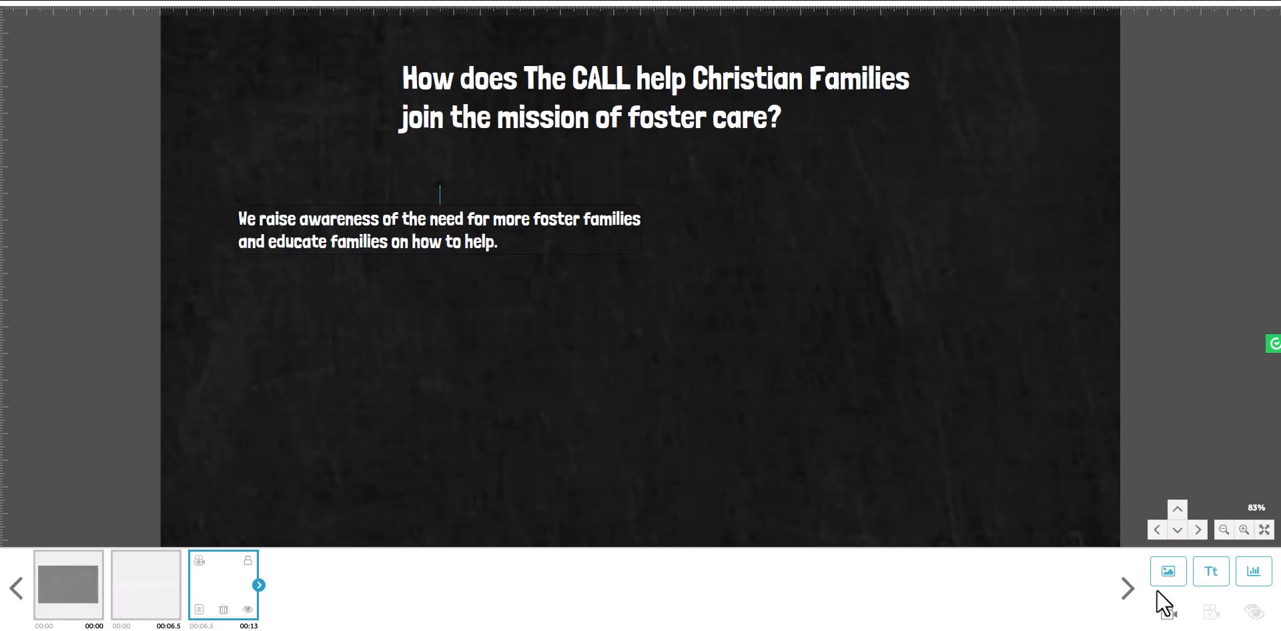
Browse the image library's categories and the Alphabet and Symbols (online) images for a number 1 graphic.
{"action": "left_click", "coordinate": [1168, 573]}
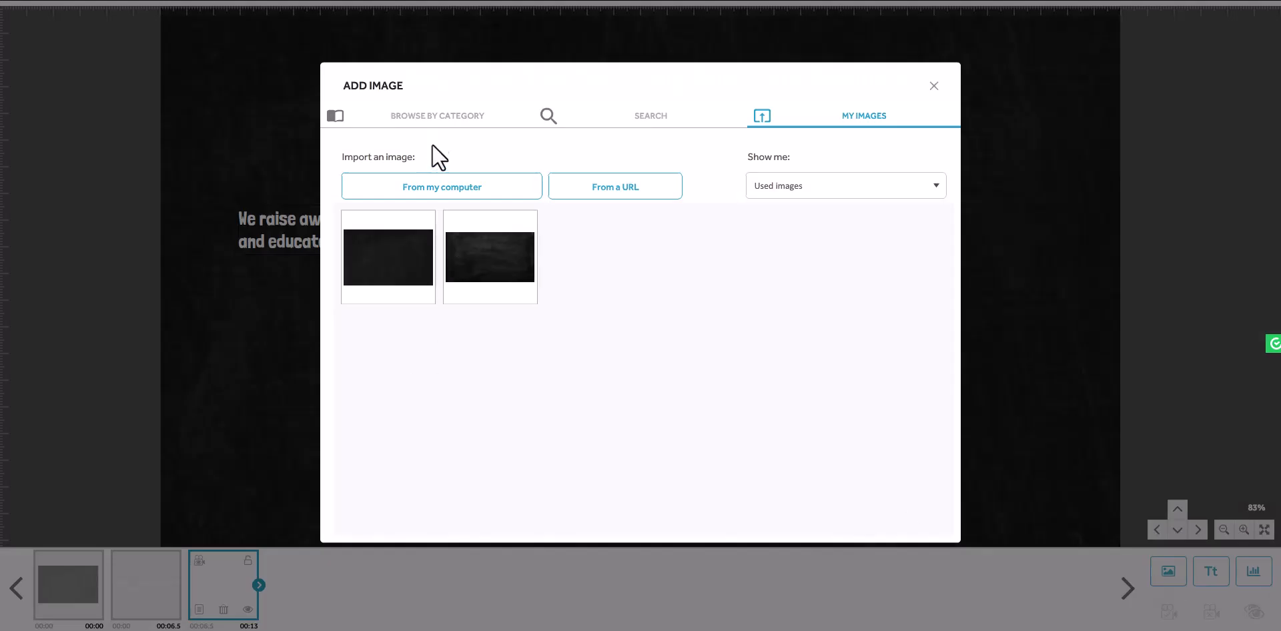
{"action": "left_click", "coordinate": [440, 119]}
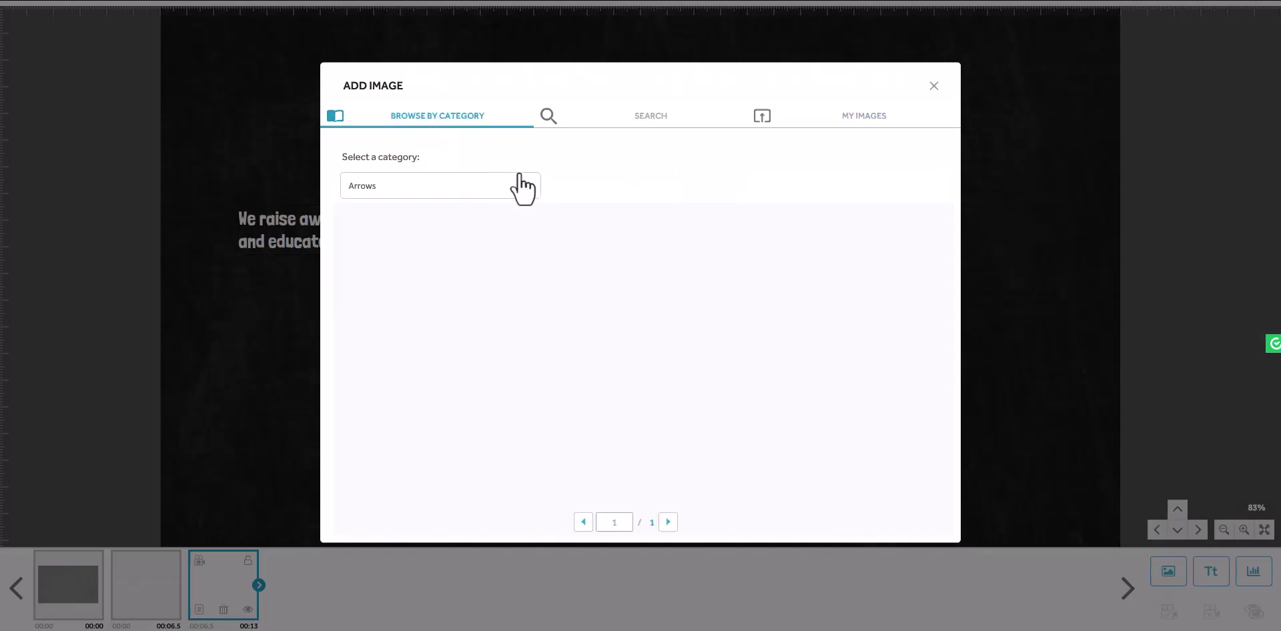
{"action": "left_click", "coordinate": [481, 191]}
{"action": "scroll", "coordinate": [486, 250], "scroll_direction": "down", "scroll_amount": 1}
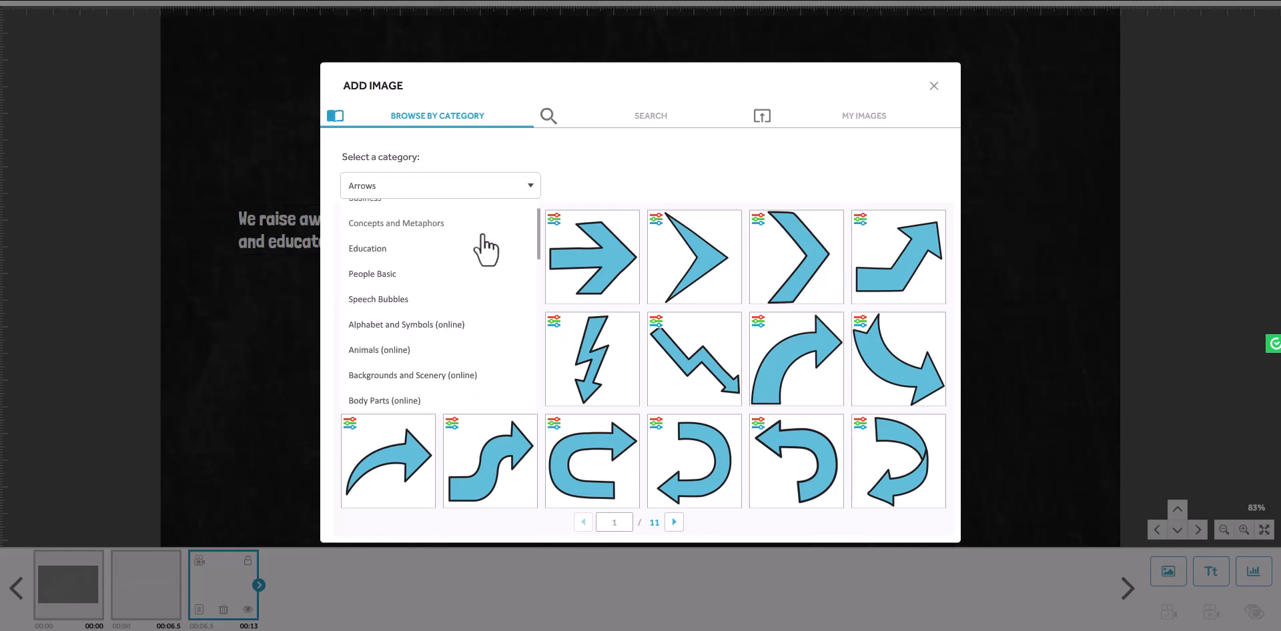
{"action": "scroll", "coordinate": [412, 342], "scroll_direction": "down", "scroll_amount": 5}
{"action": "scroll", "coordinate": [414, 347], "scroll_direction": "down", "scroll_amount": 3}
{"action": "scroll", "coordinate": [407, 373], "scroll_direction": "down", "scroll_amount": 5}
{"action": "scroll", "coordinate": [415, 381], "scroll_direction": "up", "scroll_amount": 4}
{"action": "scroll", "coordinate": [417, 371], "scroll_direction": "up", "scroll_amount": 10}
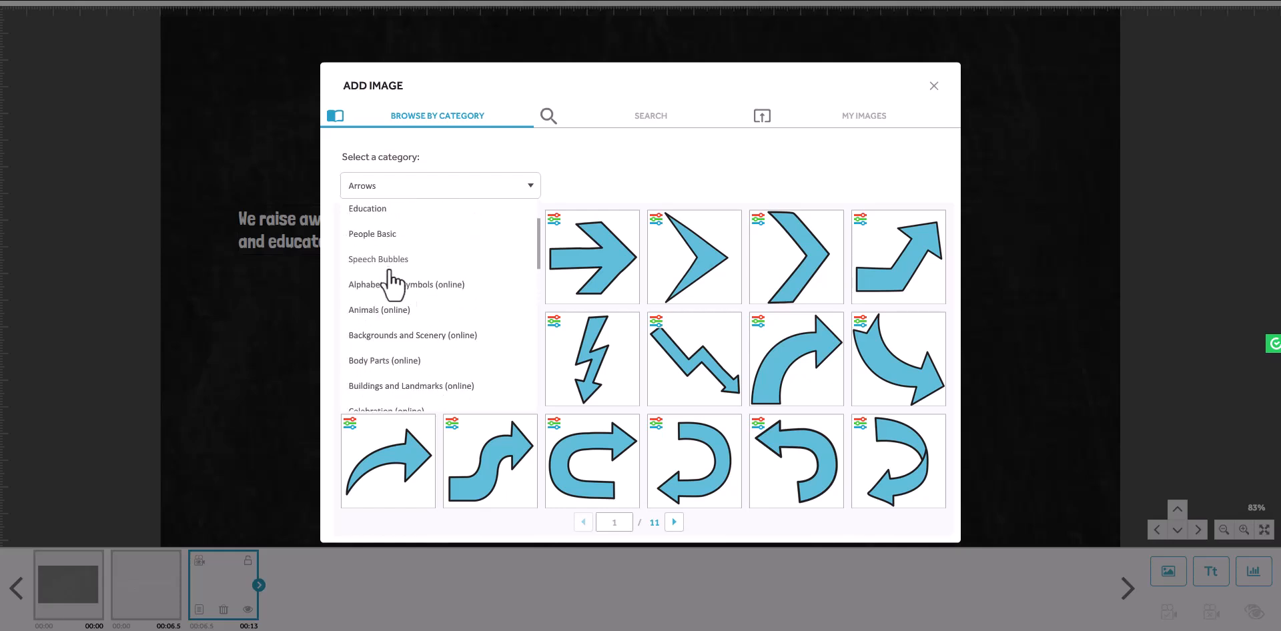
{"action": "left_click", "coordinate": [403, 292]}
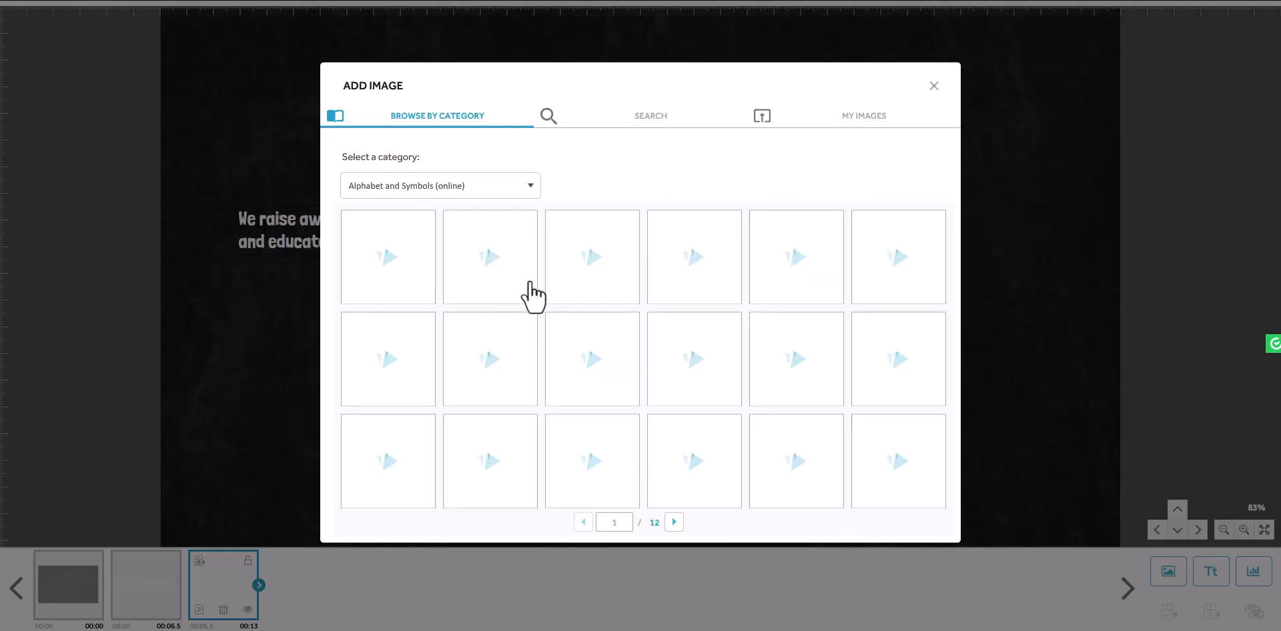
{"action": "scroll", "coordinate": [756, 337], "scroll_direction": "down", "scroll_amount": 6}
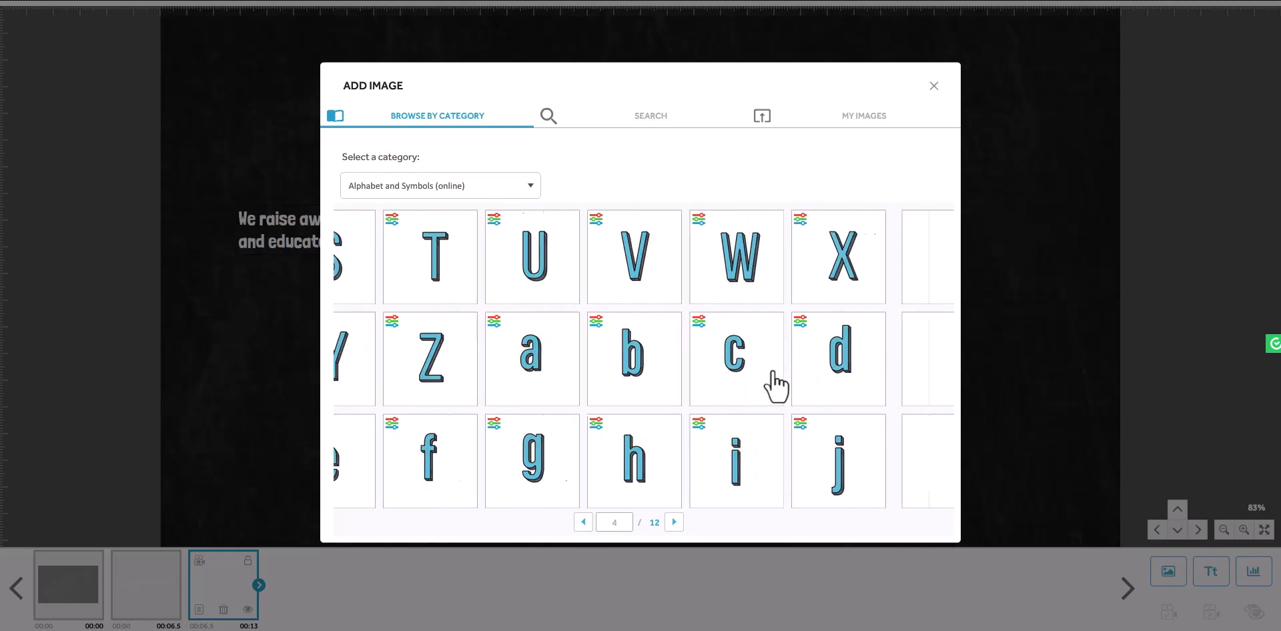
{"action": "scroll", "coordinate": [770, 373], "scroll_direction": "up", "scroll_amount": 2}
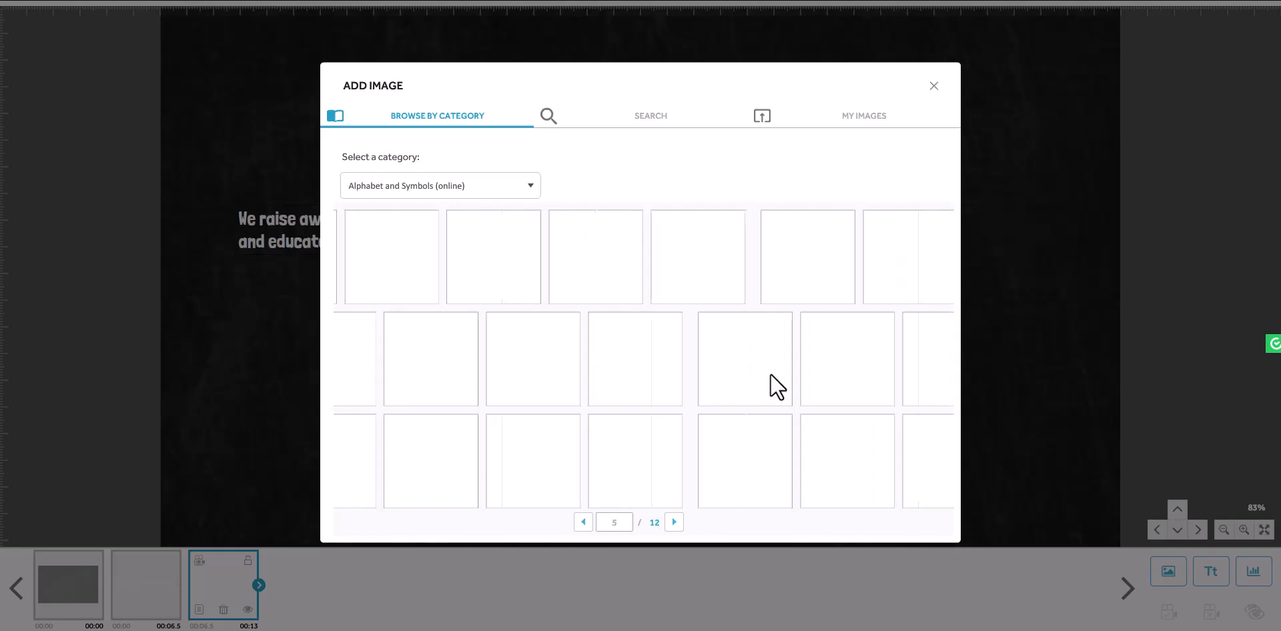
Search the image library for "one", look through the result pages for a number graphic, and close the library without adding anything.
{"action": "left_click", "coordinate": [635, 115]}
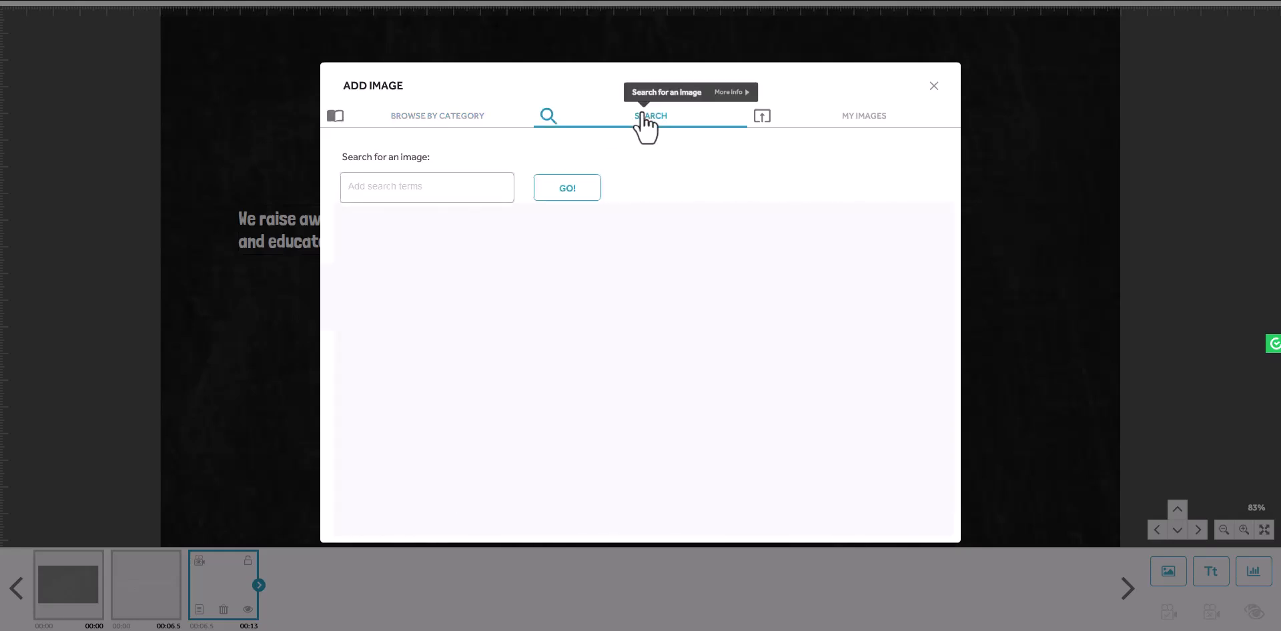
{"action": "type", "text": "on"}
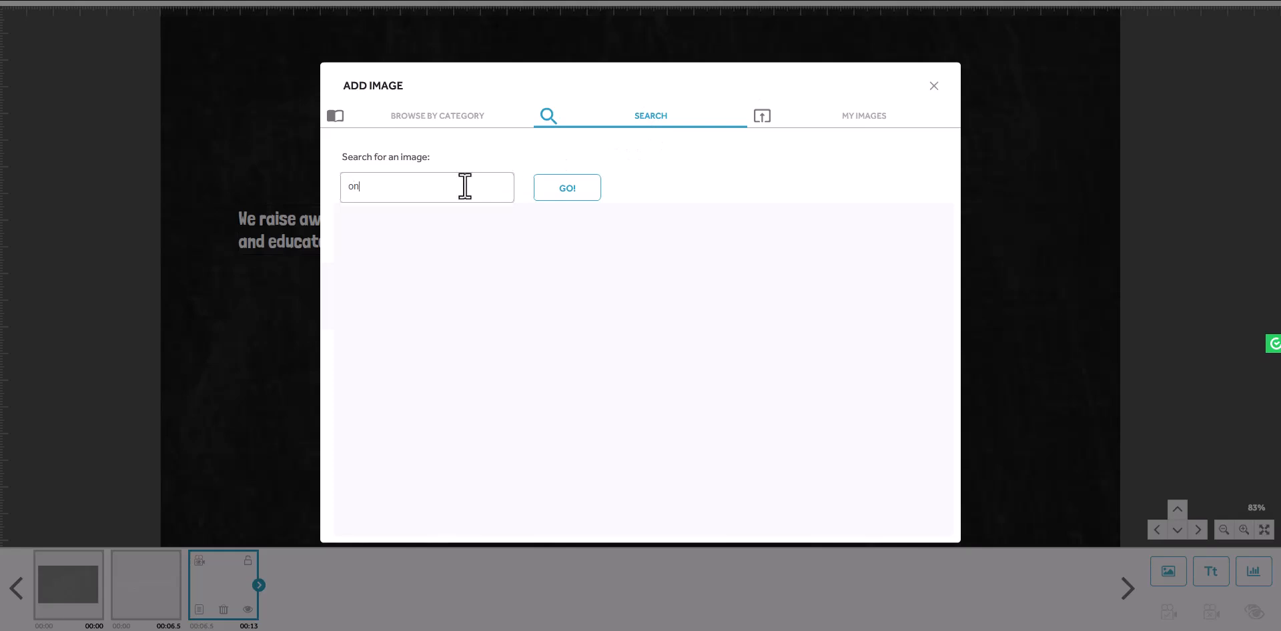
{"action": "type", "text": "e"}
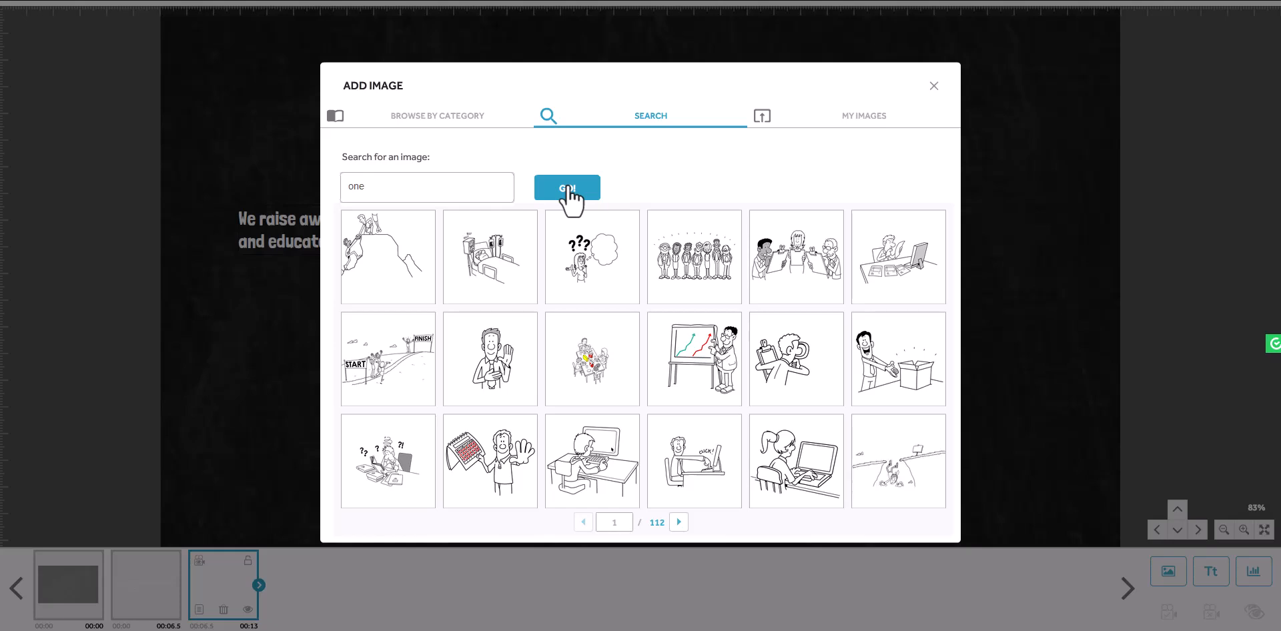
{"action": "left_click", "coordinate": [679, 524]}
{"action": "left_click", "coordinate": [679, 524]}
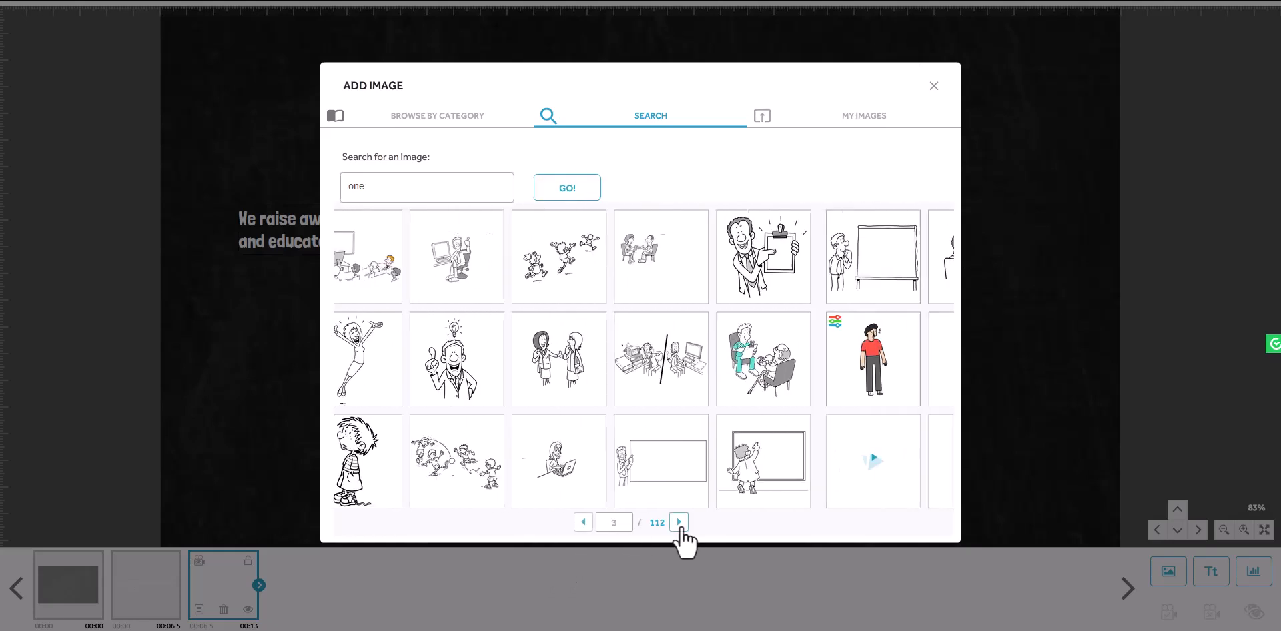
{"action": "left_click", "coordinate": [680, 523]}
{"action": "left_click", "coordinate": [680, 523]}
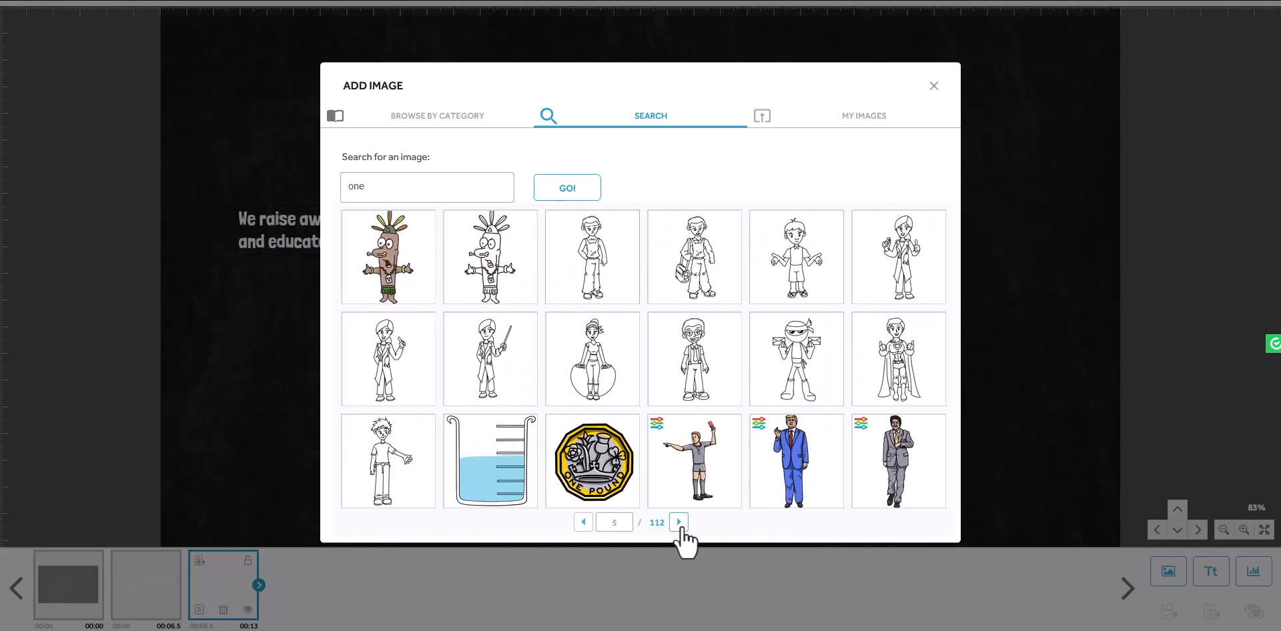
{"action": "left_click", "coordinate": [679, 523]}
{"action": "left_click", "coordinate": [679, 523]}
{"action": "left_click", "coordinate": [679, 524]}
{"action": "left_click", "coordinate": [679, 523]}
{"action": "left_click", "coordinate": [679, 523]}
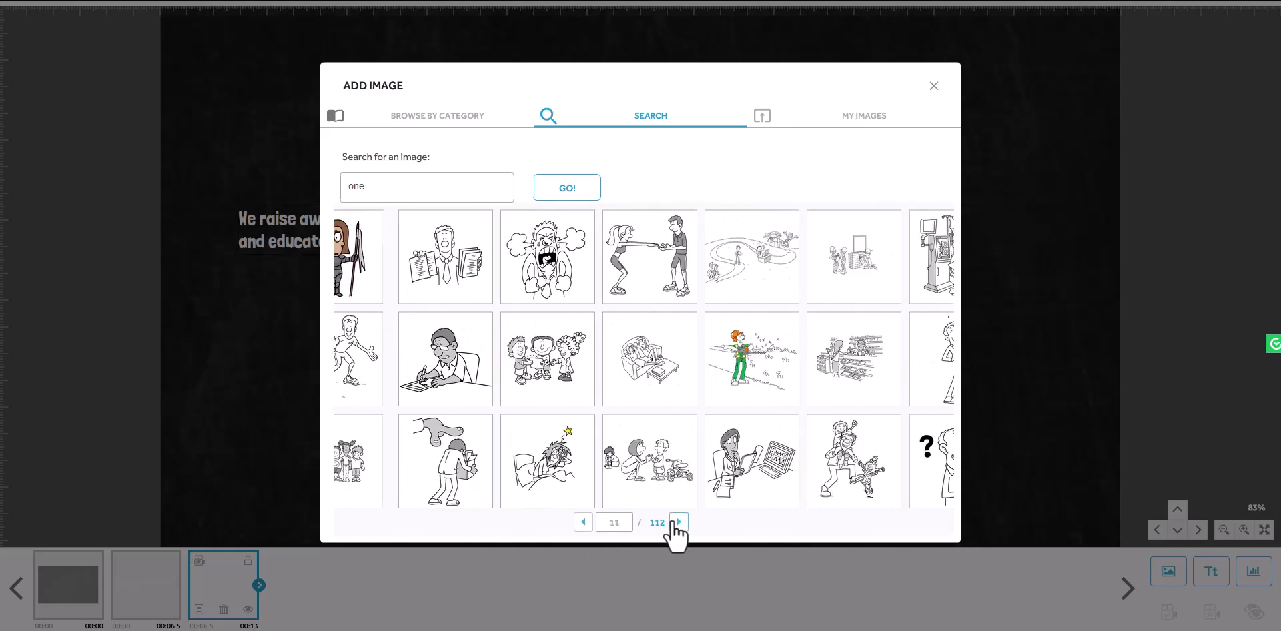
{"action": "left_click", "coordinate": [679, 523]}
{"action": "left_click", "coordinate": [679, 523]}
{"action": "left_click", "coordinate": [679, 523]}
{"action": "left_click", "coordinate": [679, 523]}
{"action": "left_click", "coordinate": [680, 523]}
{"action": "left_click", "coordinate": [680, 523]}
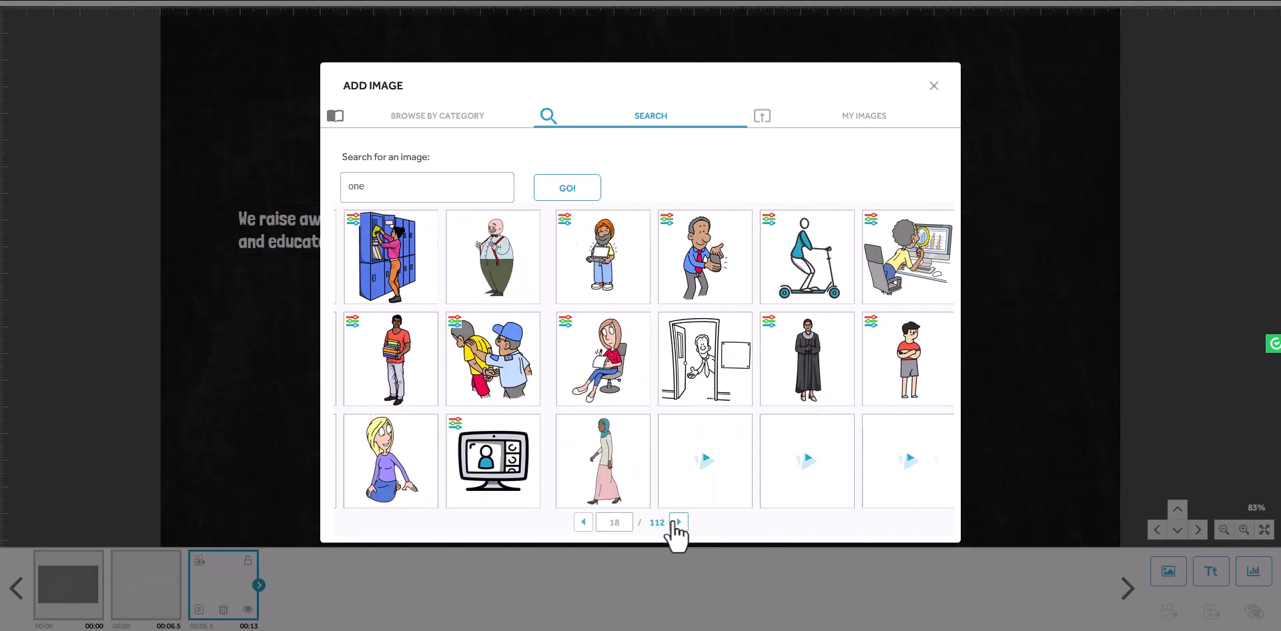
{"action": "left_click", "coordinate": [680, 523]}
{"action": "left_click", "coordinate": [679, 523]}
{"action": "left_click", "coordinate": [679, 523]}
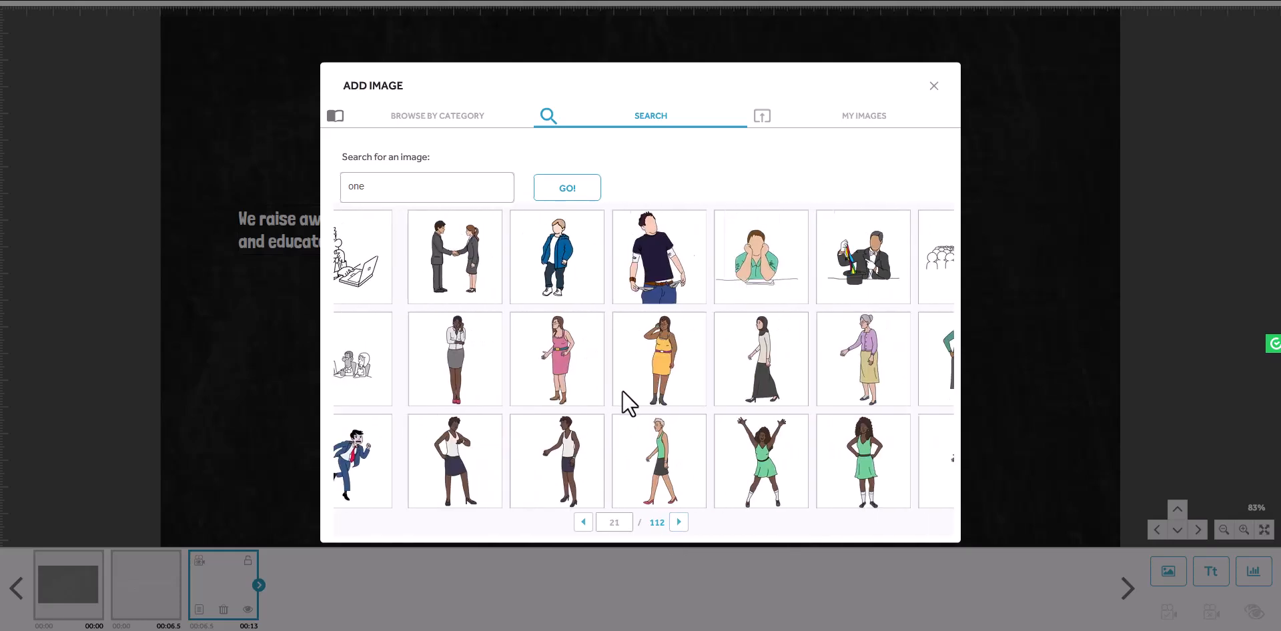
{"action": "key", "text": "Escape"}
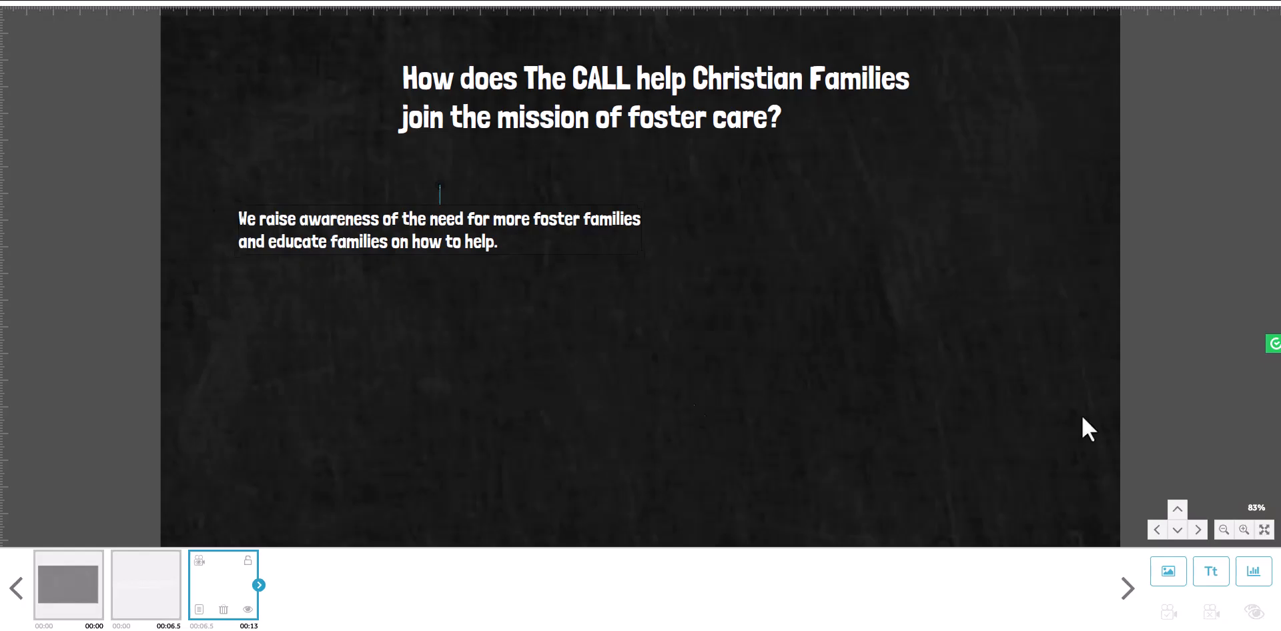
Add a new text element reading "1" with the Baloo Bhaijaan font chosen.
{"action": "left_click", "coordinate": [1219, 582]}
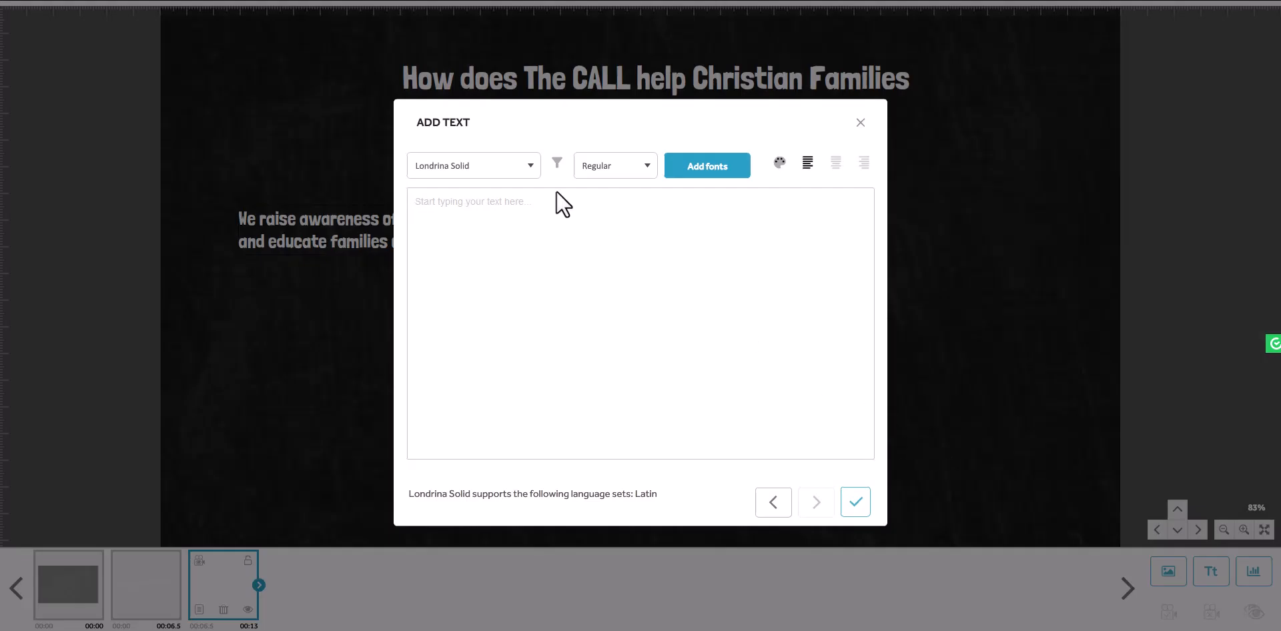
{"action": "left_click", "coordinate": [541, 204]}
{"action": "type", "text": "1"}
{"action": "left_click", "coordinate": [533, 167]}
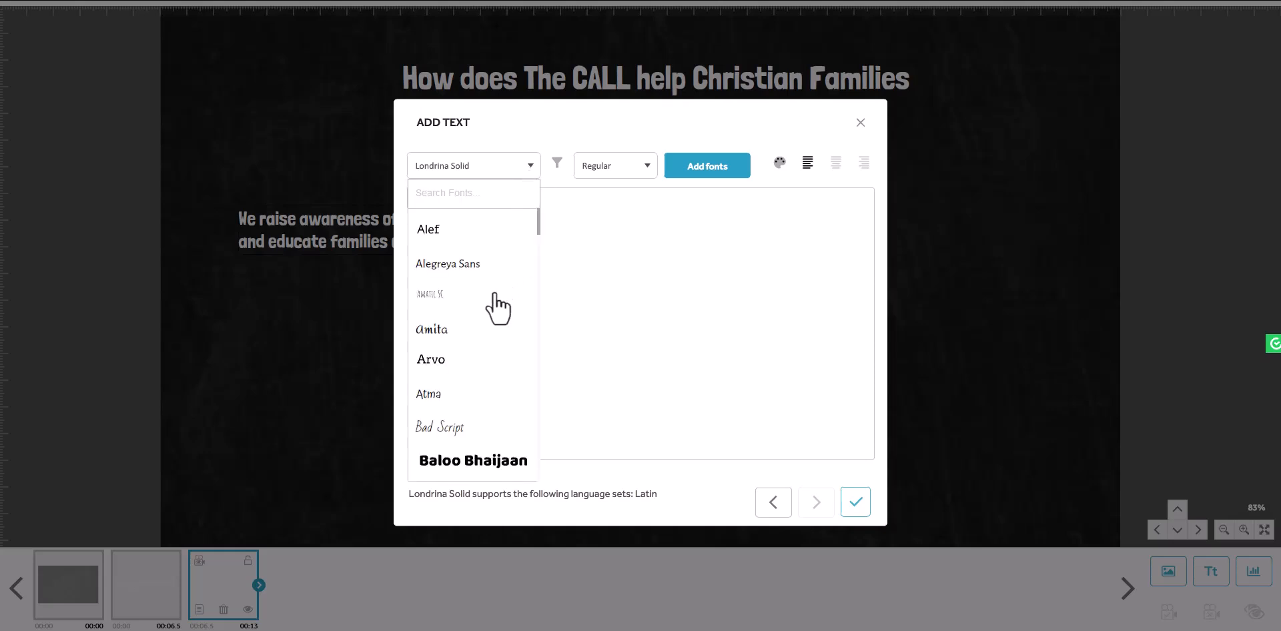
{"action": "scroll", "coordinate": [502, 375], "scroll_direction": "down", "scroll_amount": 1}
{"action": "scroll", "coordinate": [503, 376], "scroll_direction": "down", "scroll_amount": 4}
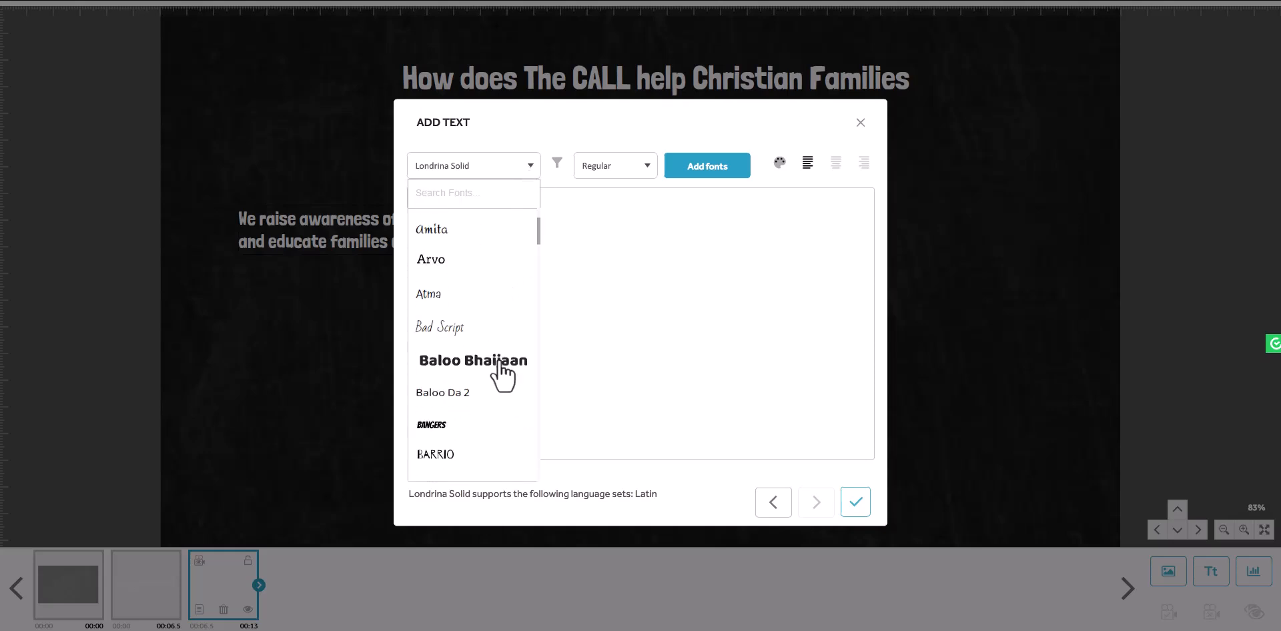
{"action": "scroll", "coordinate": [509, 323], "scroll_direction": "down", "scroll_amount": 1}
{"action": "scroll", "coordinate": [506, 319], "scroll_direction": "up", "scroll_amount": 1}
{"action": "left_click", "coordinate": [479, 281]}
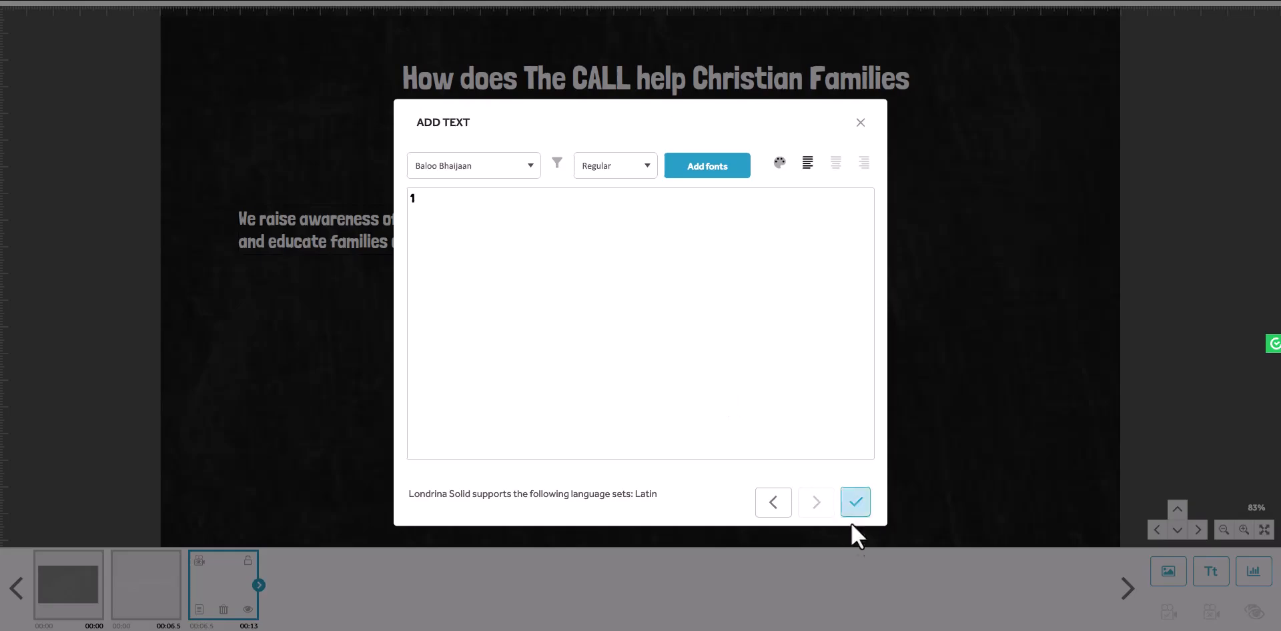
{"action": "left_click", "coordinate": [857, 503]}
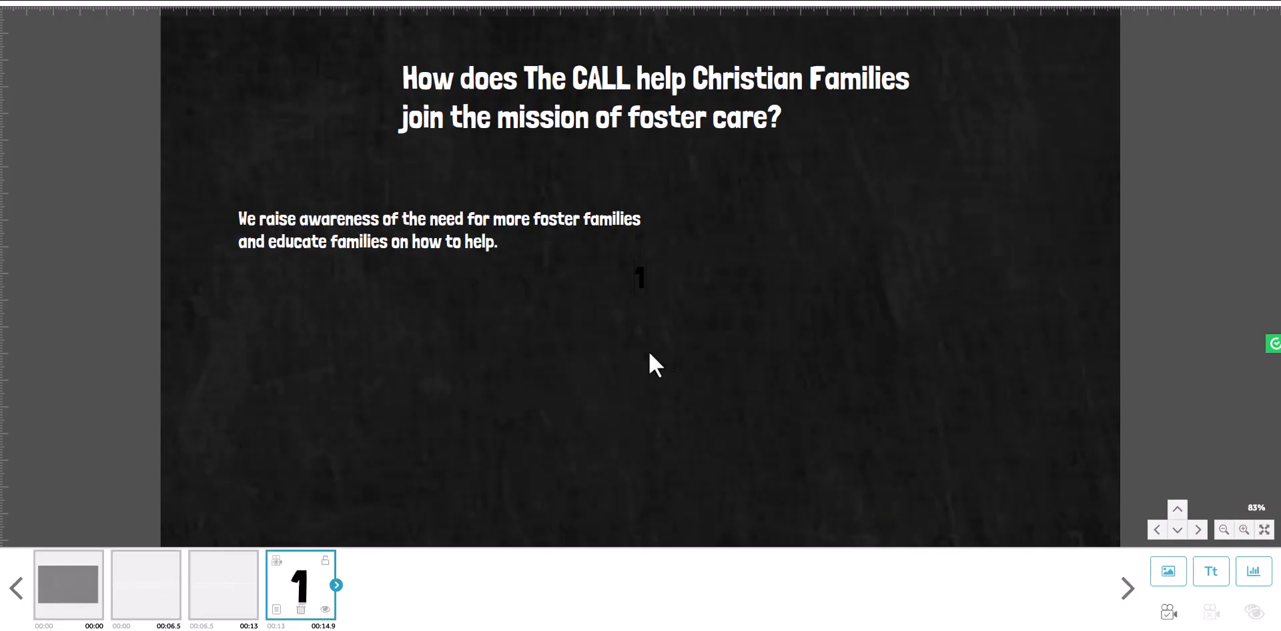
Change the colour of the number 1 text to white.
{"action": "left_click", "coordinate": [277, 610]}
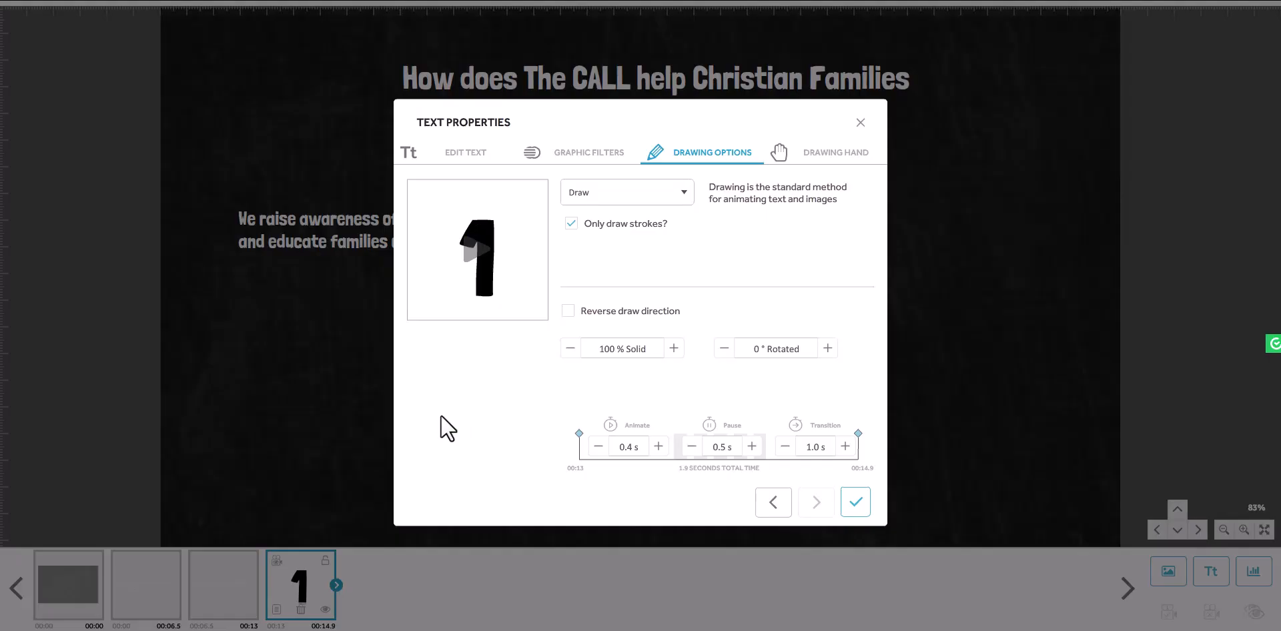
{"action": "left_click", "coordinate": [458, 155]}
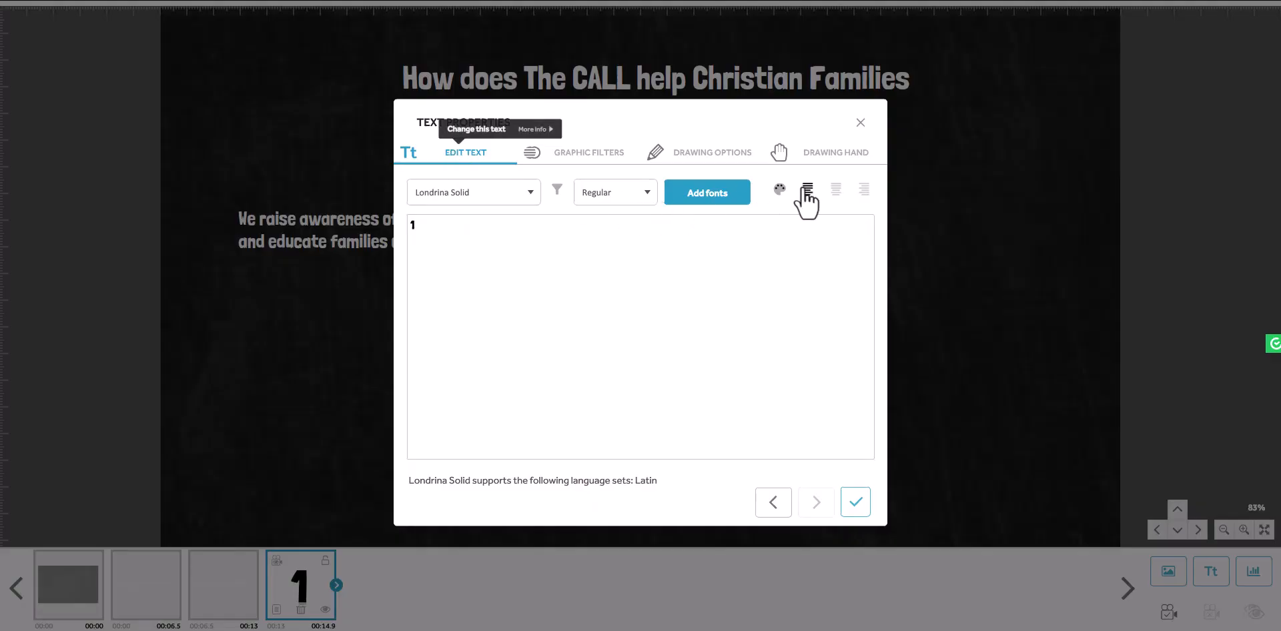
{"action": "left_click", "coordinate": [780, 191]}
{"action": "left_click", "coordinate": [540, 359]}
{"action": "left_click", "coordinate": [732, 465]}
{"action": "left_click", "coordinate": [854, 502]}
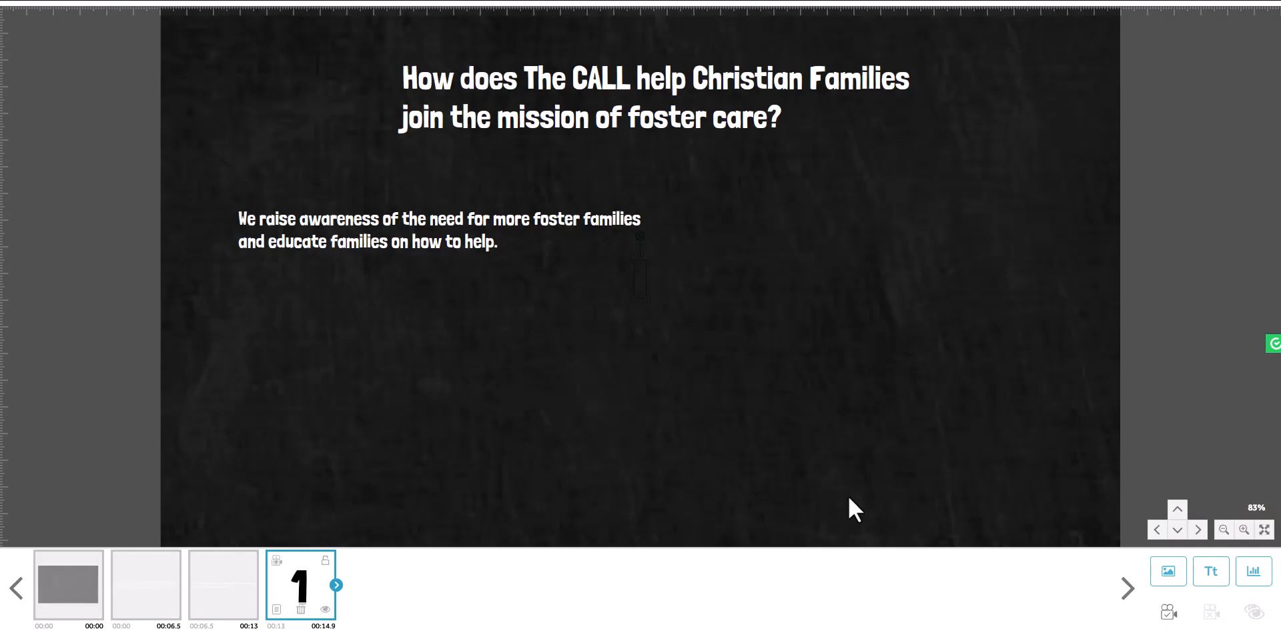
Place the number 1 just left of the bullet, size it to about two text lines, and set its camera to the current view.
{"action": "left_click_drag", "start_coordinate": [644, 293], "coordinate": [662, 325]}
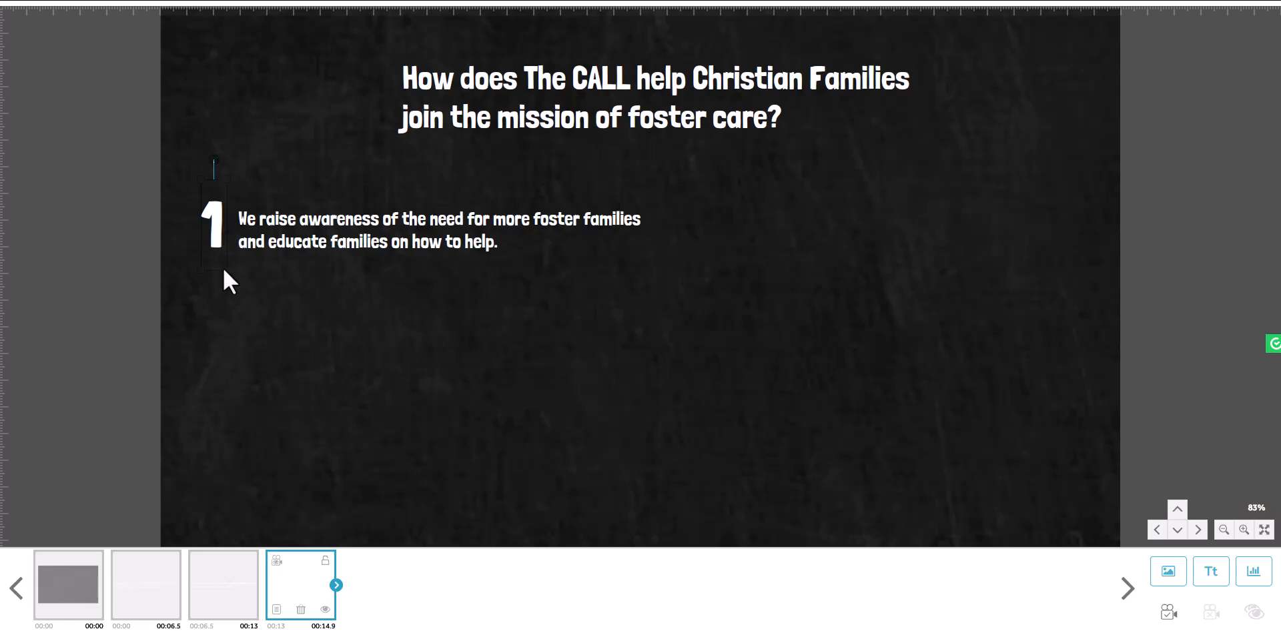
{"action": "left_click_drag", "start_coordinate": [222, 271], "coordinate": [218, 262]}
{"action": "left_click", "coordinate": [1169, 610]}
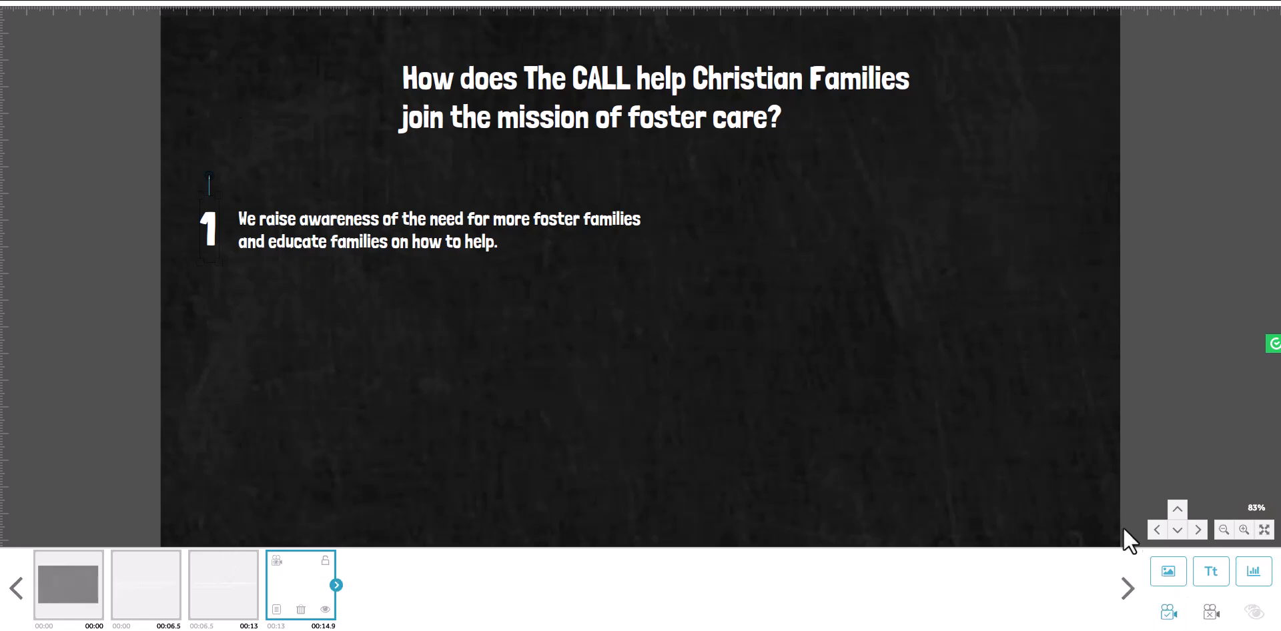
Search the image library for "circle" and add the thick black hand-drawn circle outline to the blackboard.
{"action": "left_click", "coordinate": [1170, 574]}
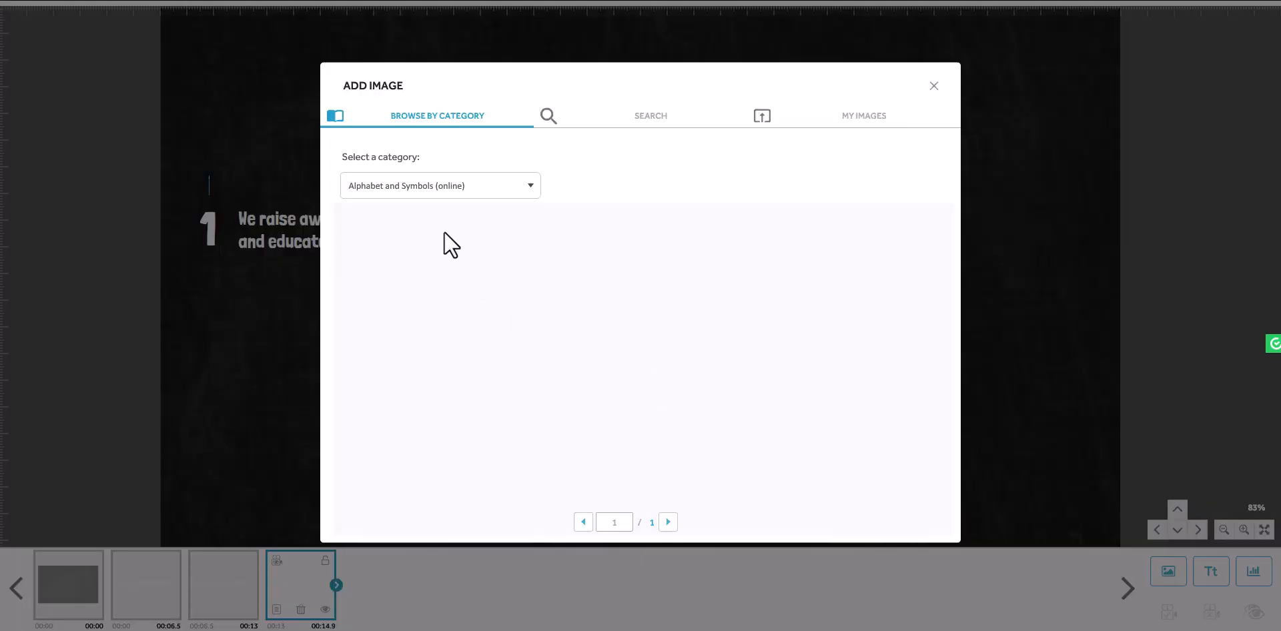
{"action": "left_click", "coordinate": [555, 126]}
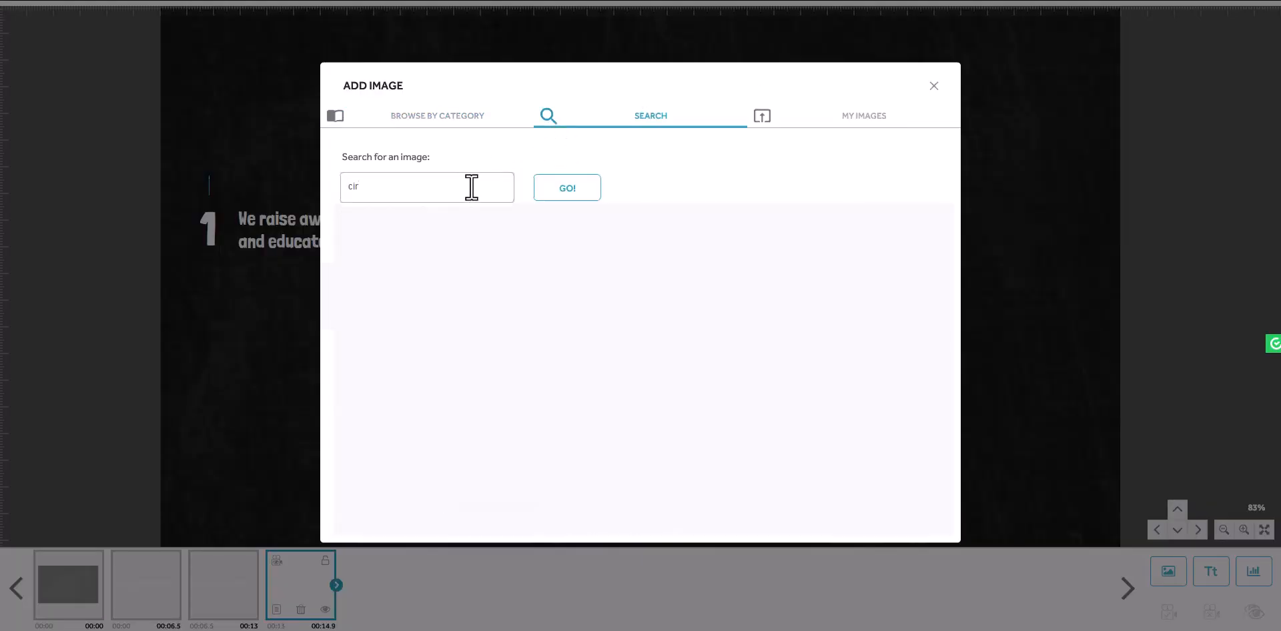
{"action": "key", "text": "Return"}
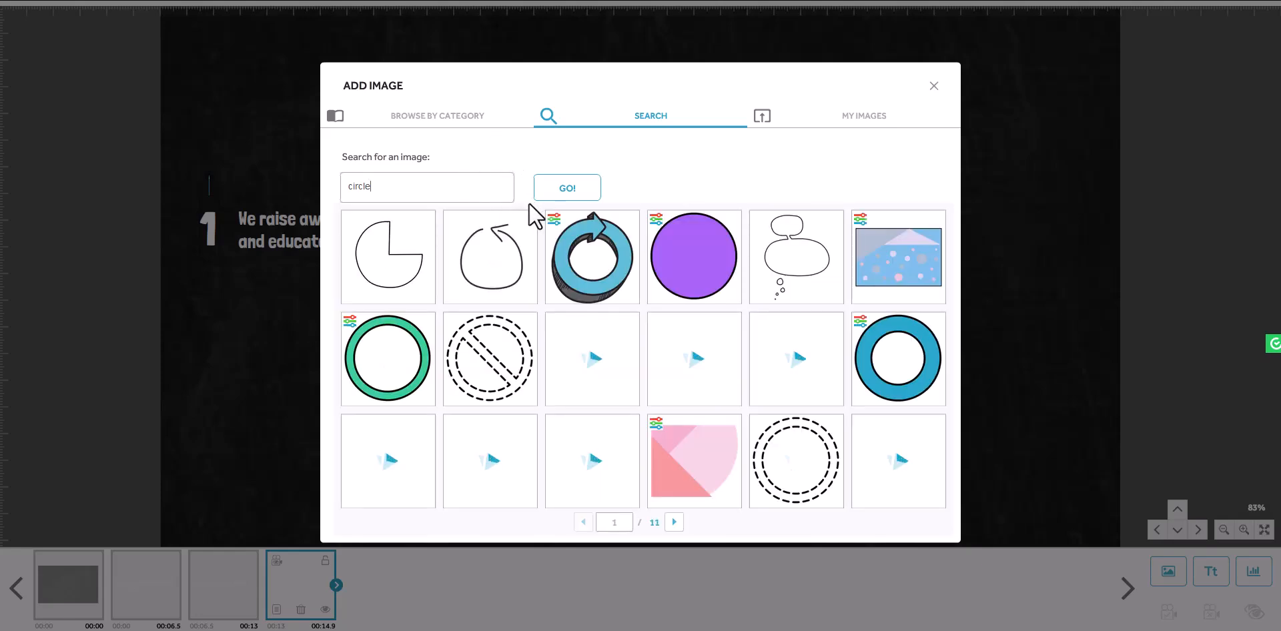
{"action": "scroll", "coordinate": [880, 360], "scroll_direction": "right", "scroll_amount": 5}
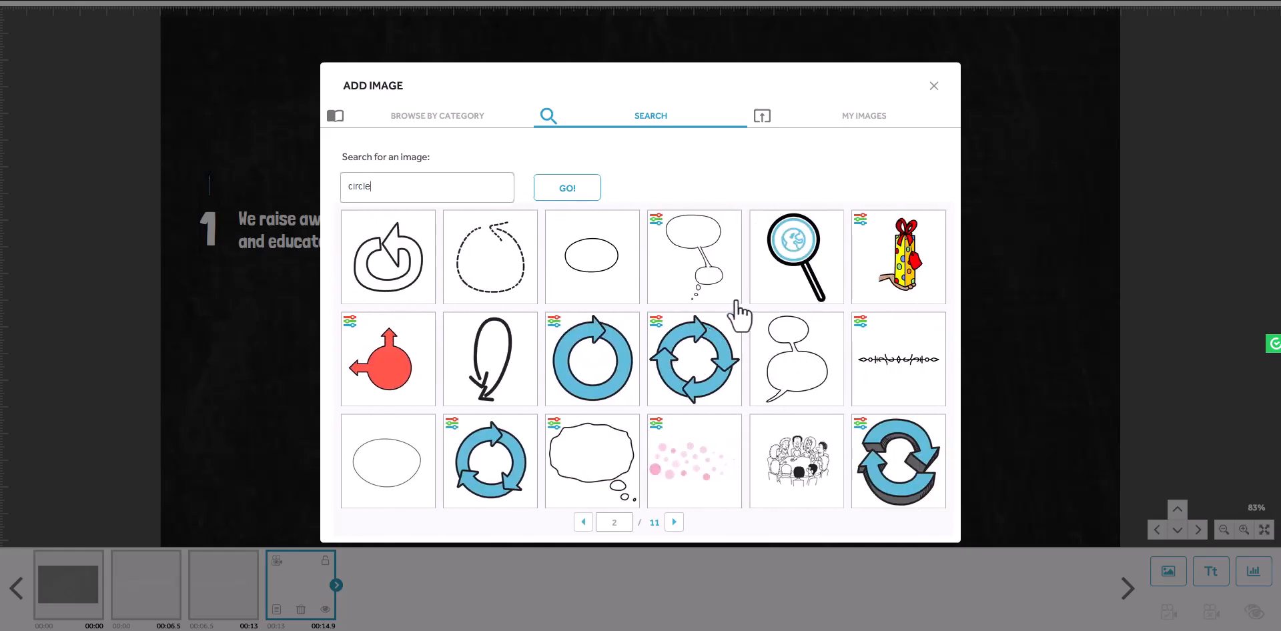
{"action": "scroll", "coordinate": [734, 317], "scroll_direction": "right", "scroll_amount": 5}
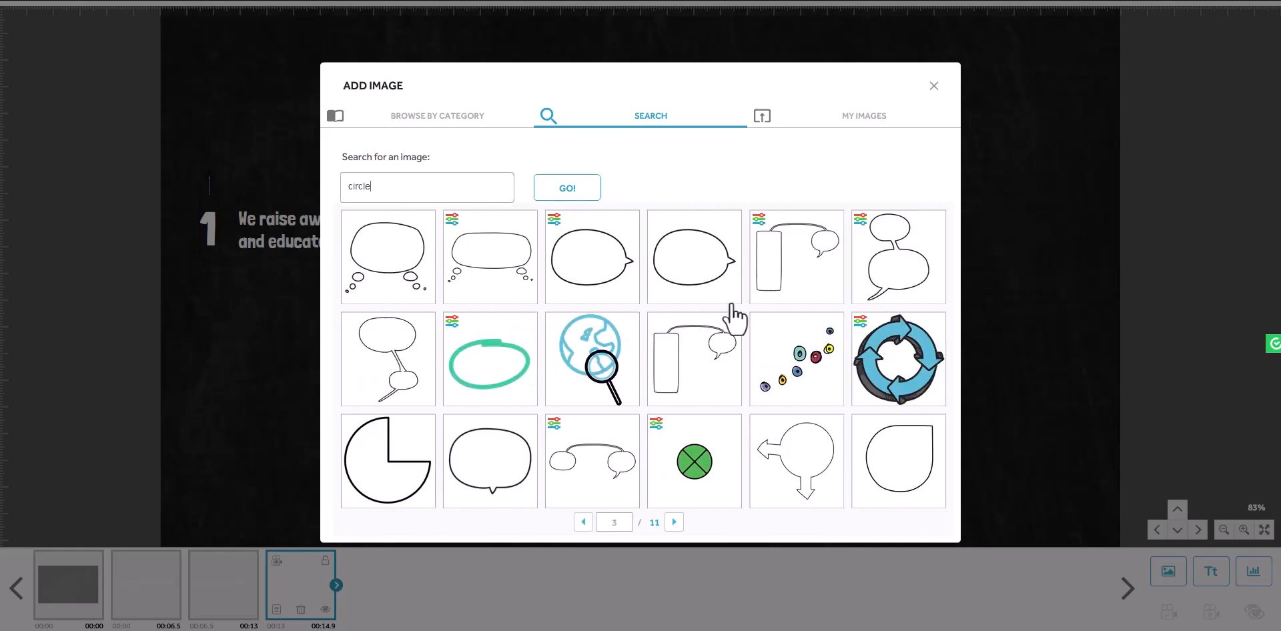
{"action": "scroll", "coordinate": [734, 317], "scroll_direction": "right", "scroll_amount": 5}
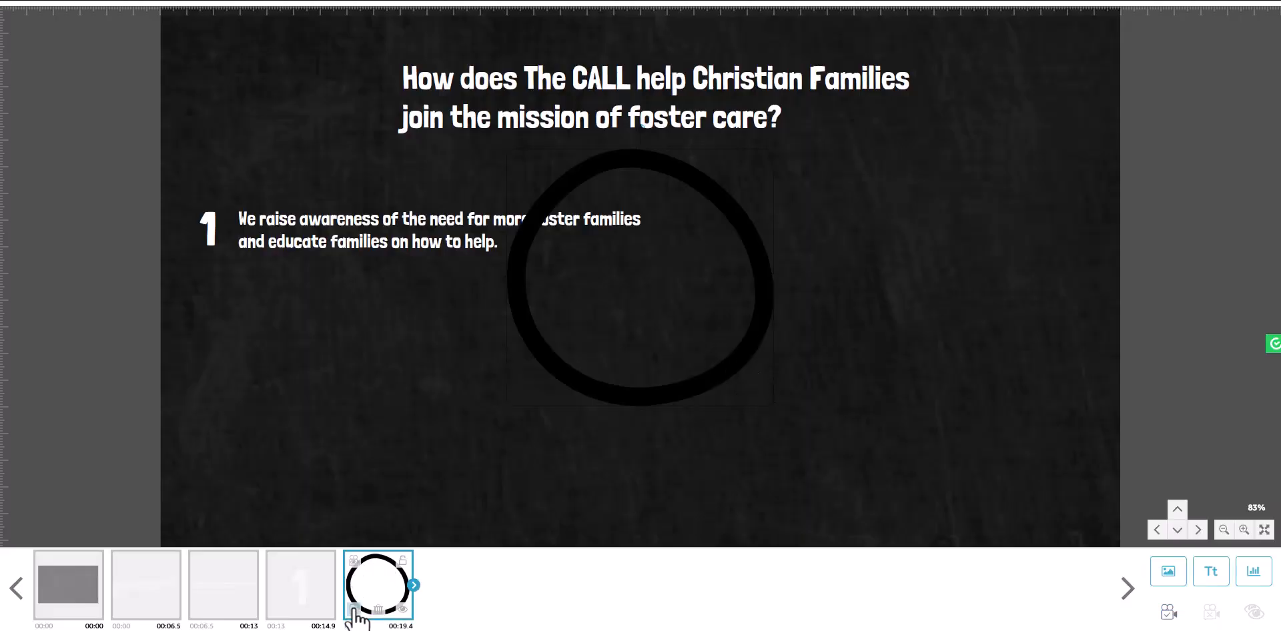
Try to turn the circle white by choosing #ffffff as its glow colour.
{"action": "double_click", "coordinate": [362, 586]}
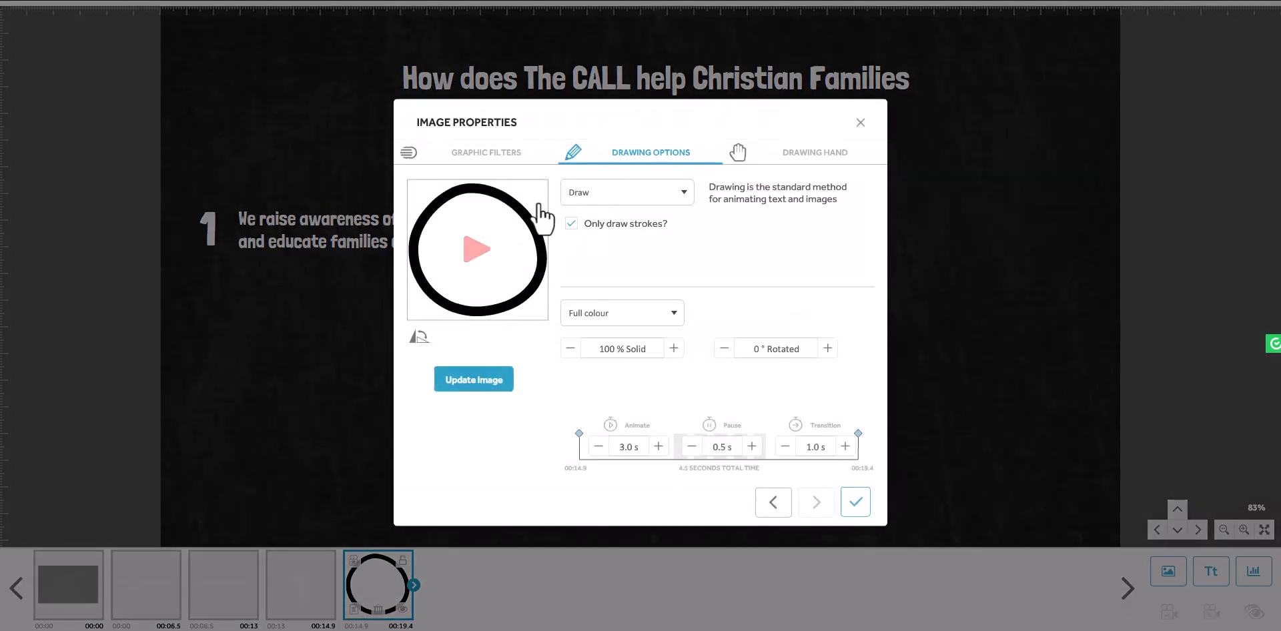
{"action": "left_click", "coordinate": [497, 154]}
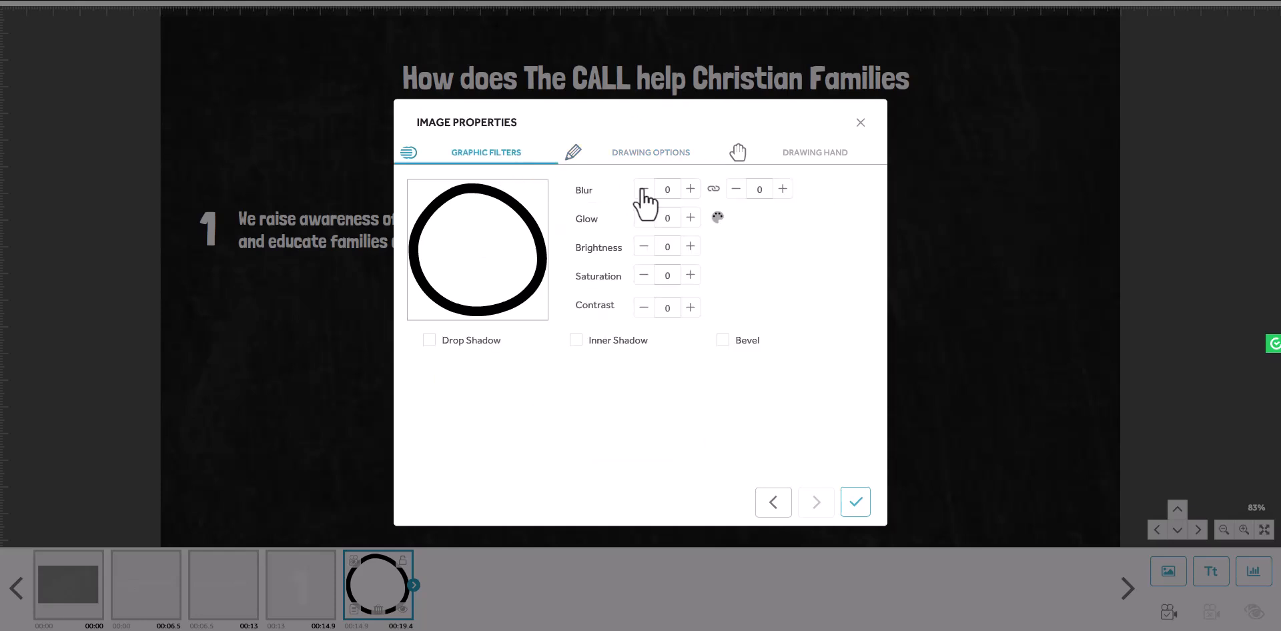
{"action": "left_click", "coordinate": [716, 218]}
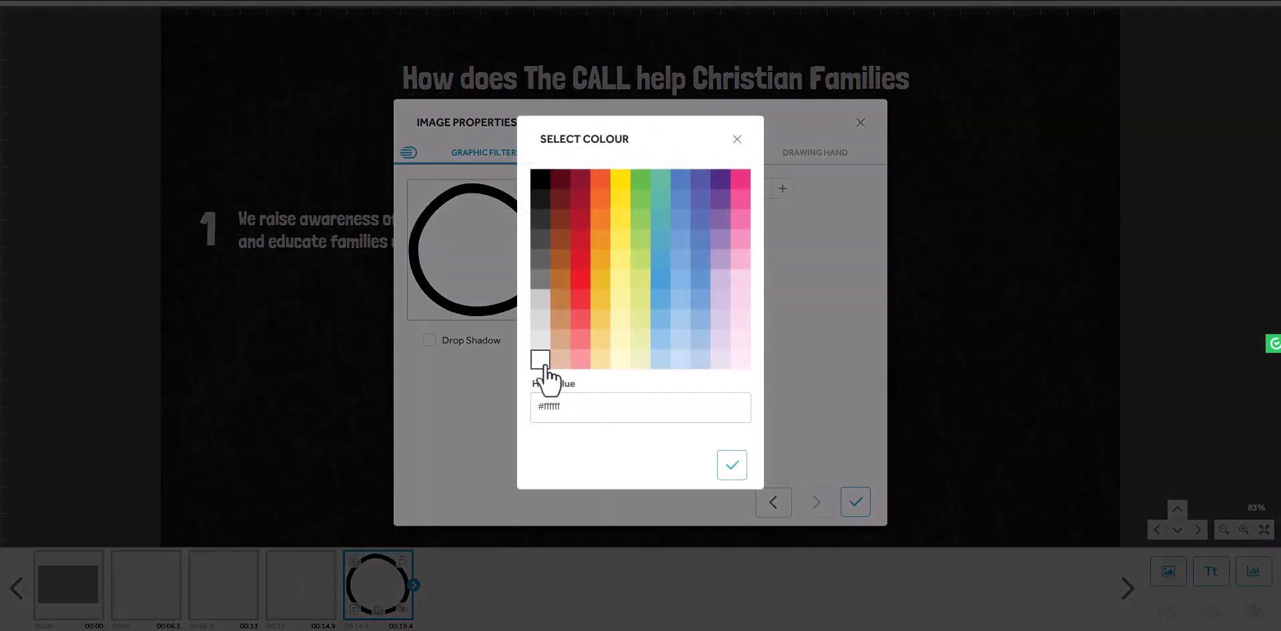
{"action": "left_click", "coordinate": [732, 465]}
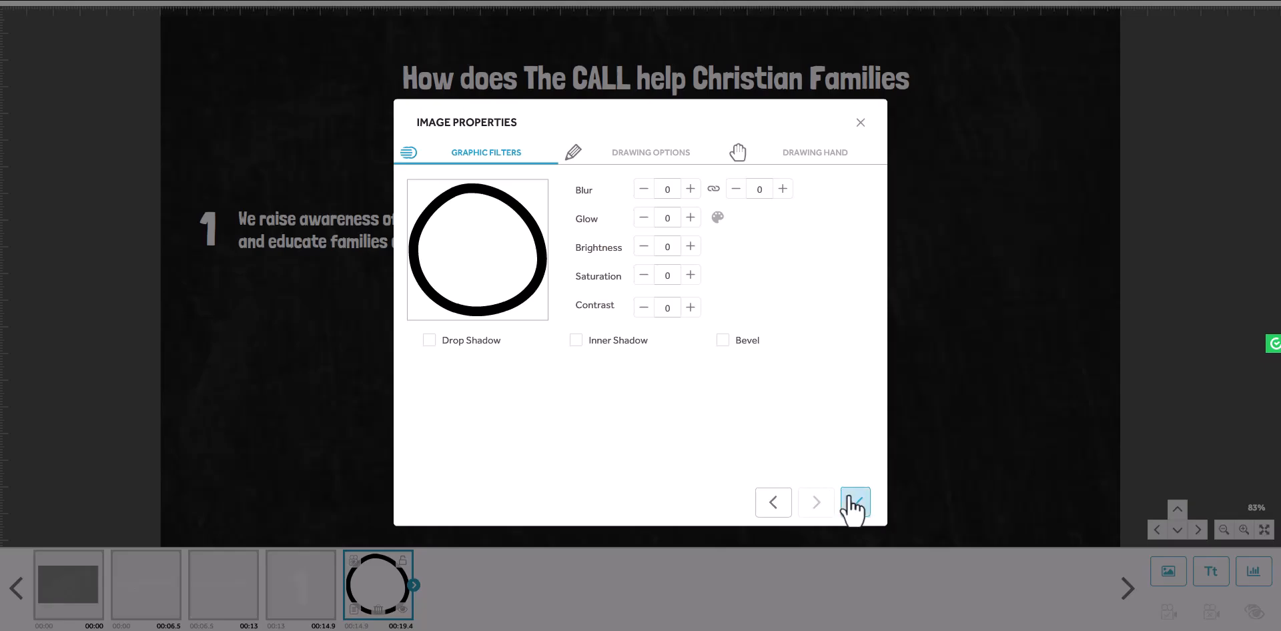
{"action": "left_click", "coordinate": [854, 502]}
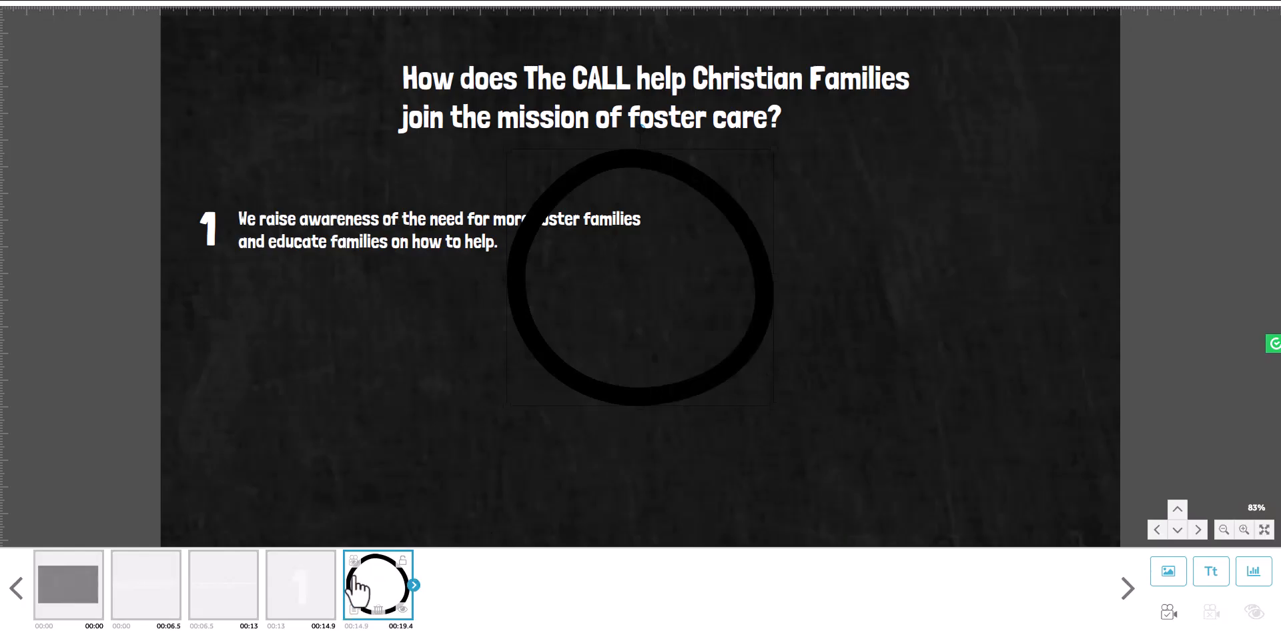
{"action": "left_click", "coordinate": [355, 609]}
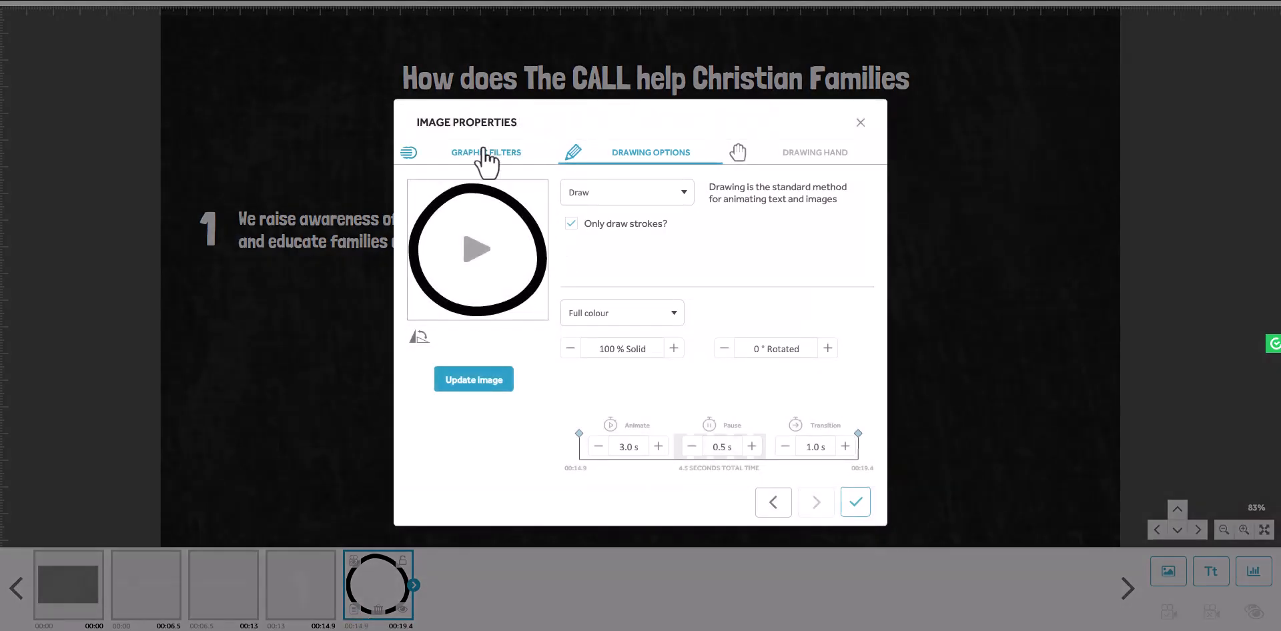
{"action": "left_click", "coordinate": [488, 159]}
{"action": "left_click", "coordinate": [713, 218]}
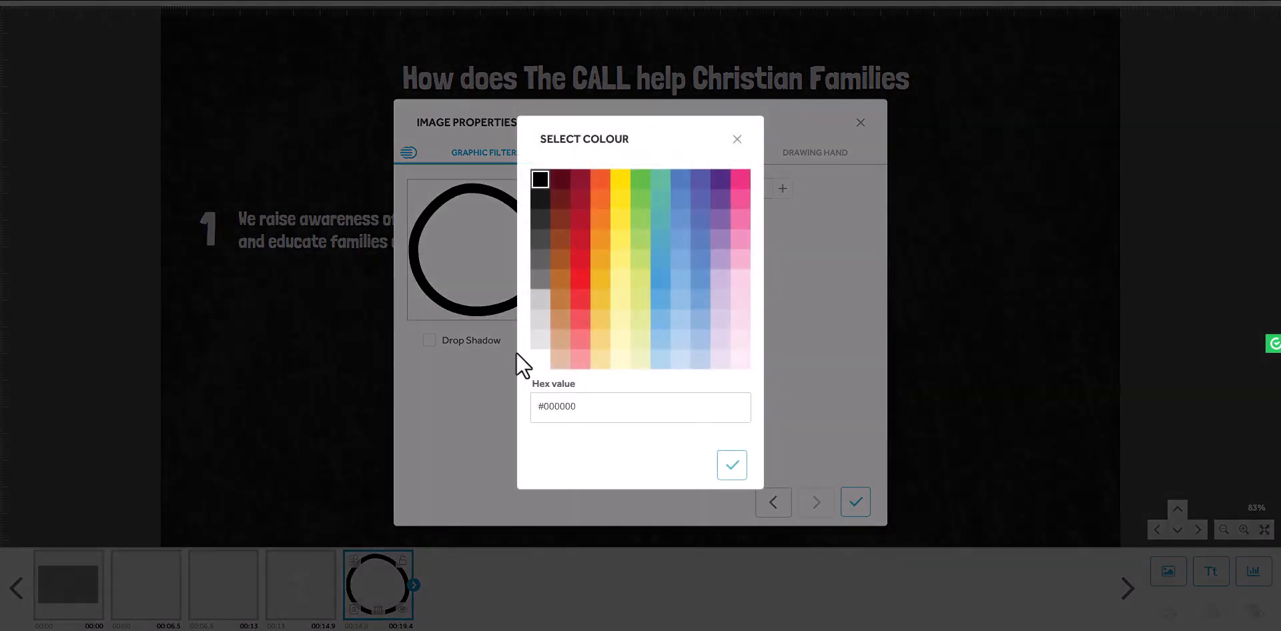
{"action": "left_click", "coordinate": [732, 465]}
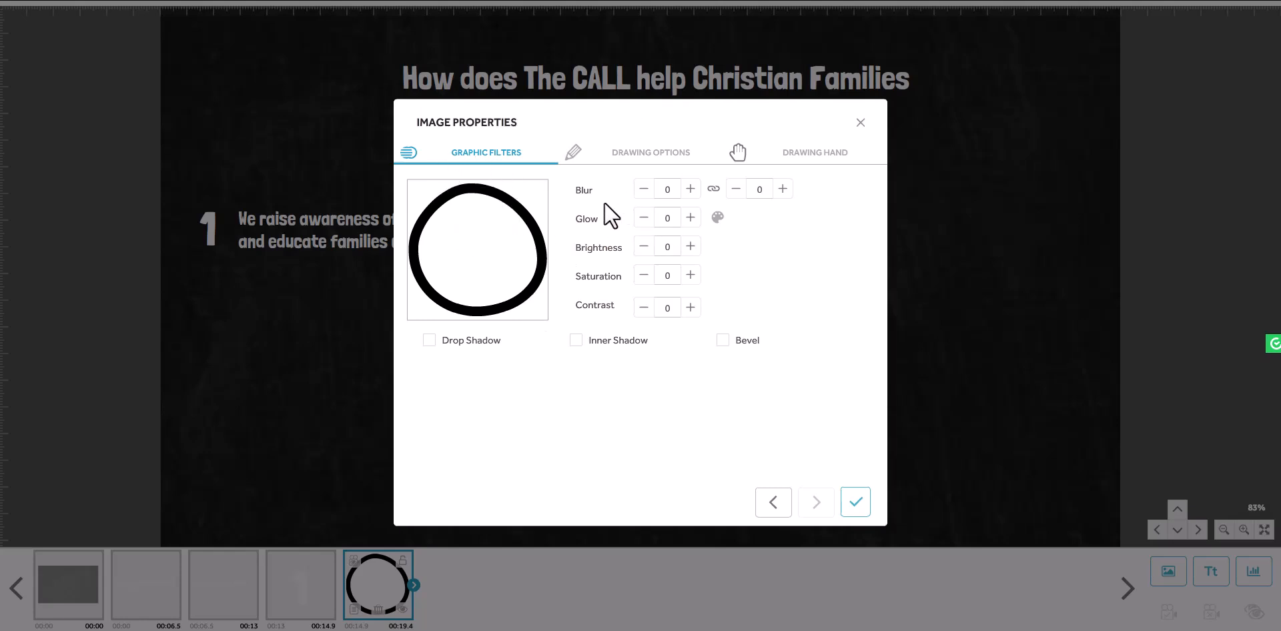
Draw the circle as an outline in white (#ffffff), with 0.5 s animate, 0.0 s pause and 0.0 s transition.
{"action": "left_click", "coordinate": [642, 155]}
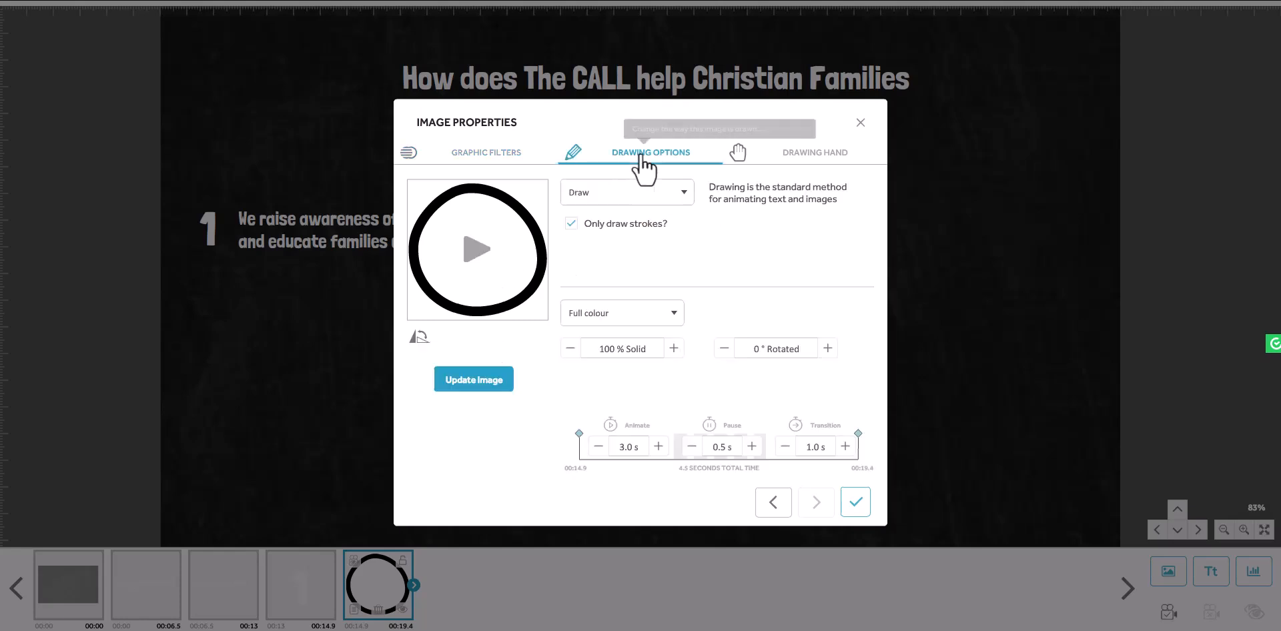
{"action": "left_click", "coordinate": [617, 319]}
{"action": "left_click", "coordinate": [604, 365]}
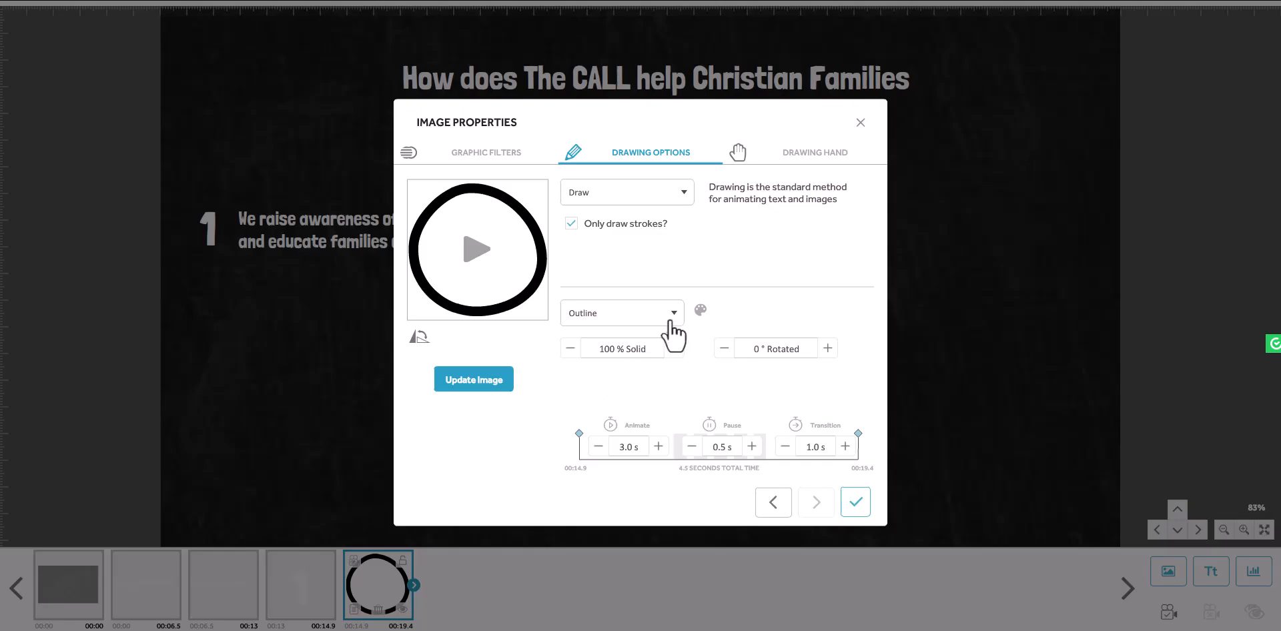
{"action": "left_click", "coordinate": [699, 311]}
{"action": "left_click", "coordinate": [540, 346]}
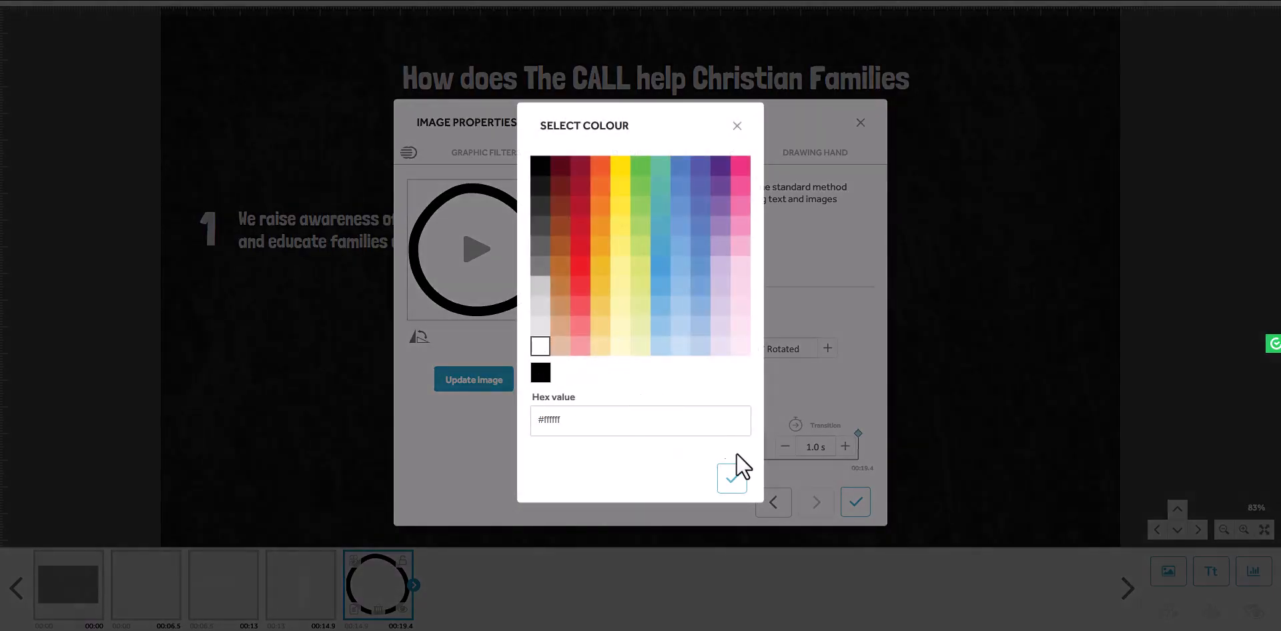
{"action": "left_click", "coordinate": [734, 479]}
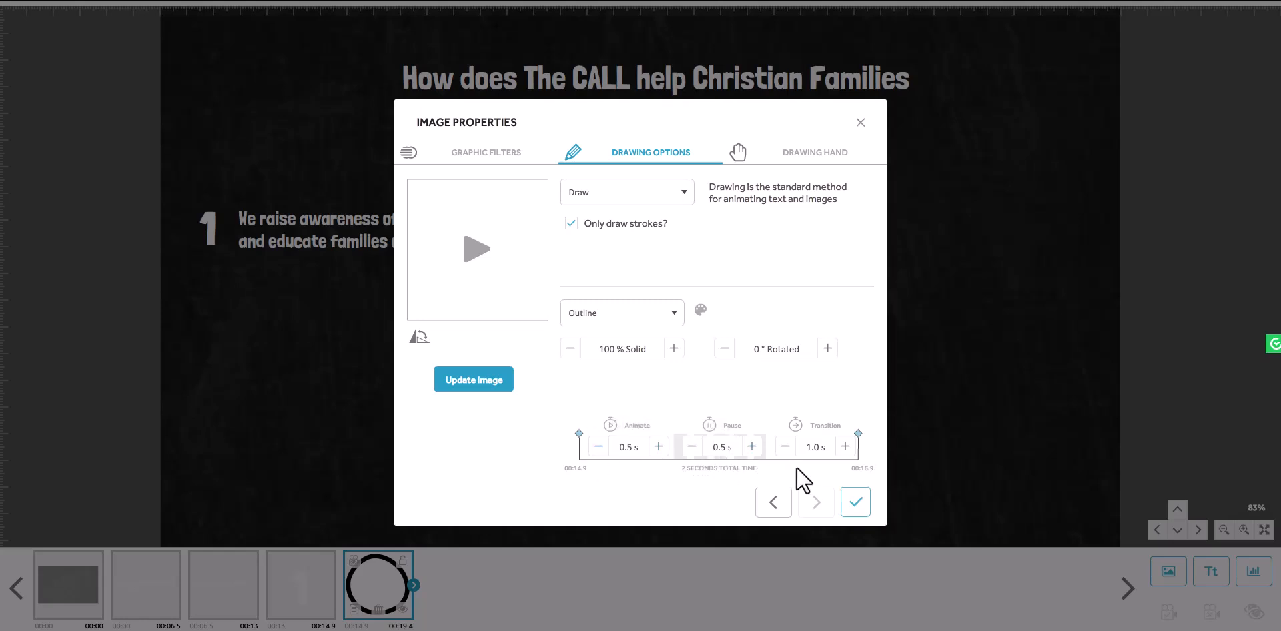
{"action": "left_click", "coordinate": [691, 447]}
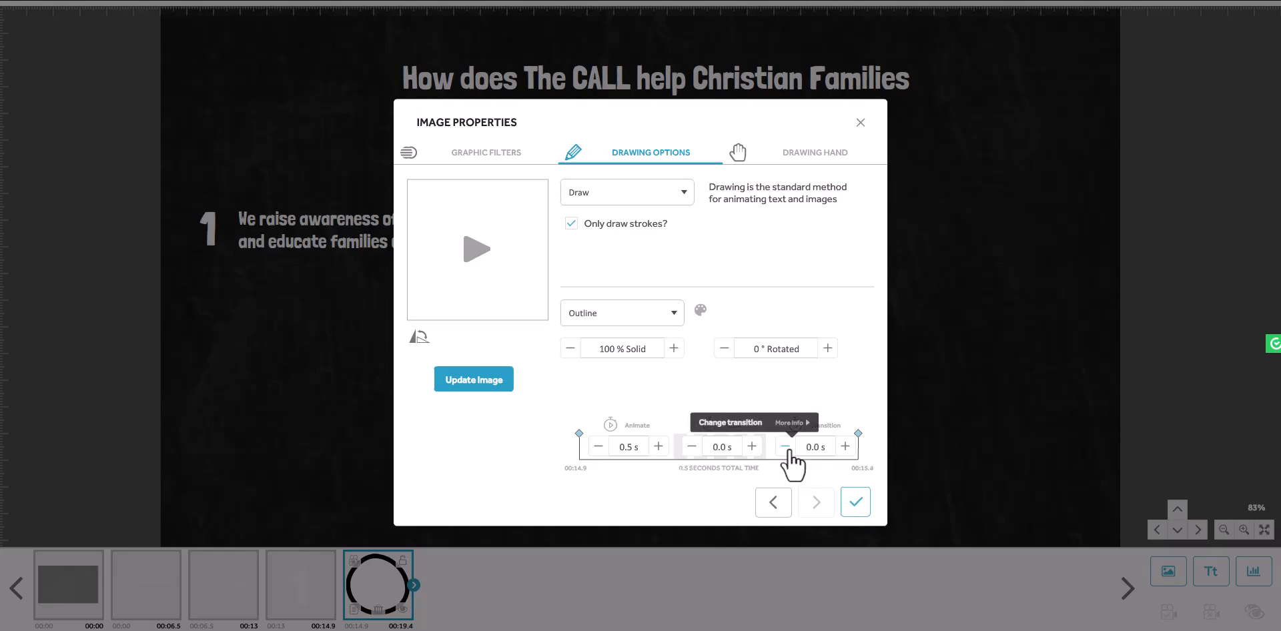
{"action": "left_click", "coordinate": [857, 506]}
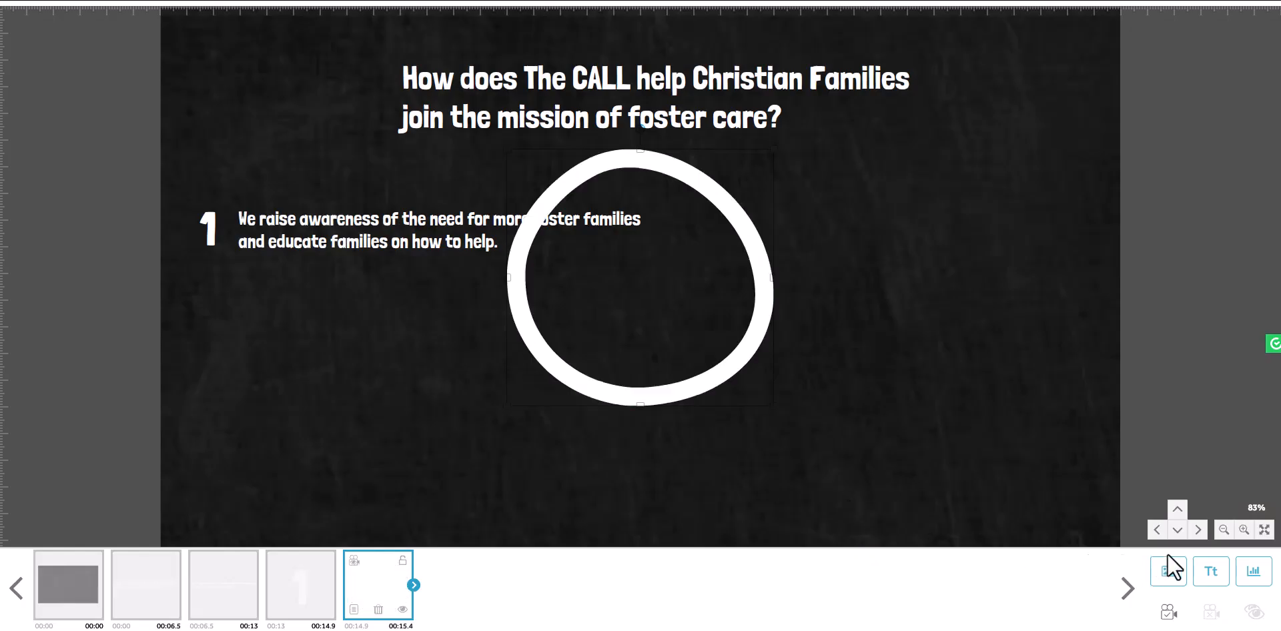
Shrink the white circle and move it over the number 1.
{"action": "left_click_drag", "start_coordinate": [773, 405], "coordinate": [240, 244]}
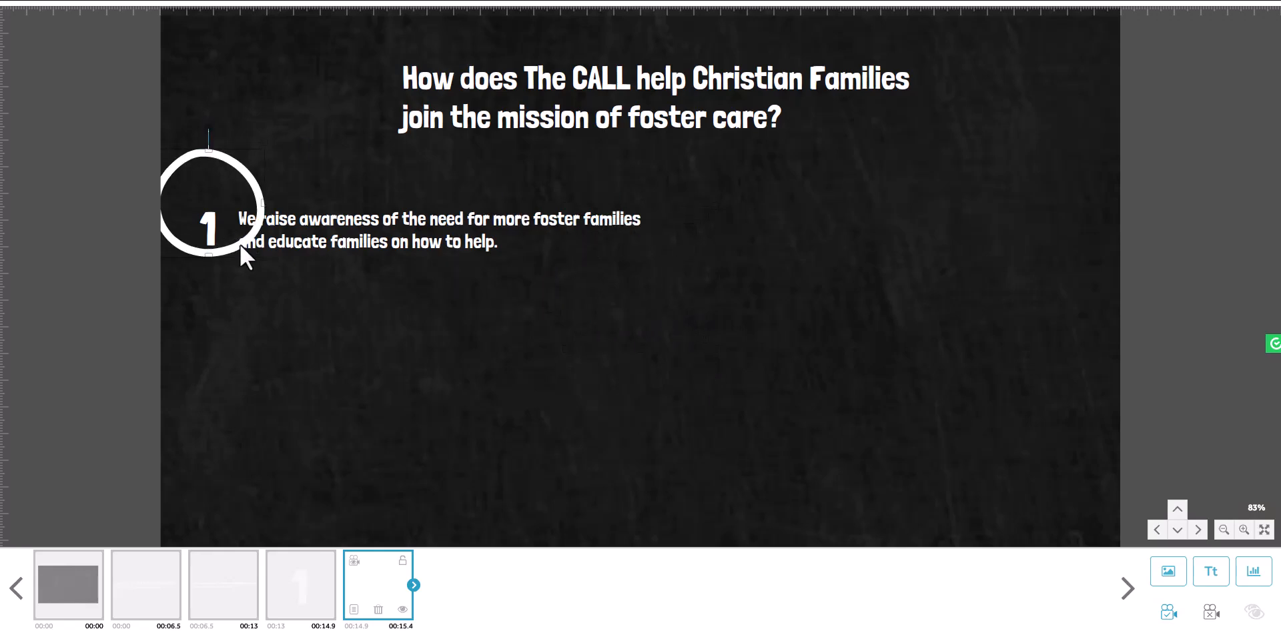
{"action": "left_click", "coordinate": [259, 150]}
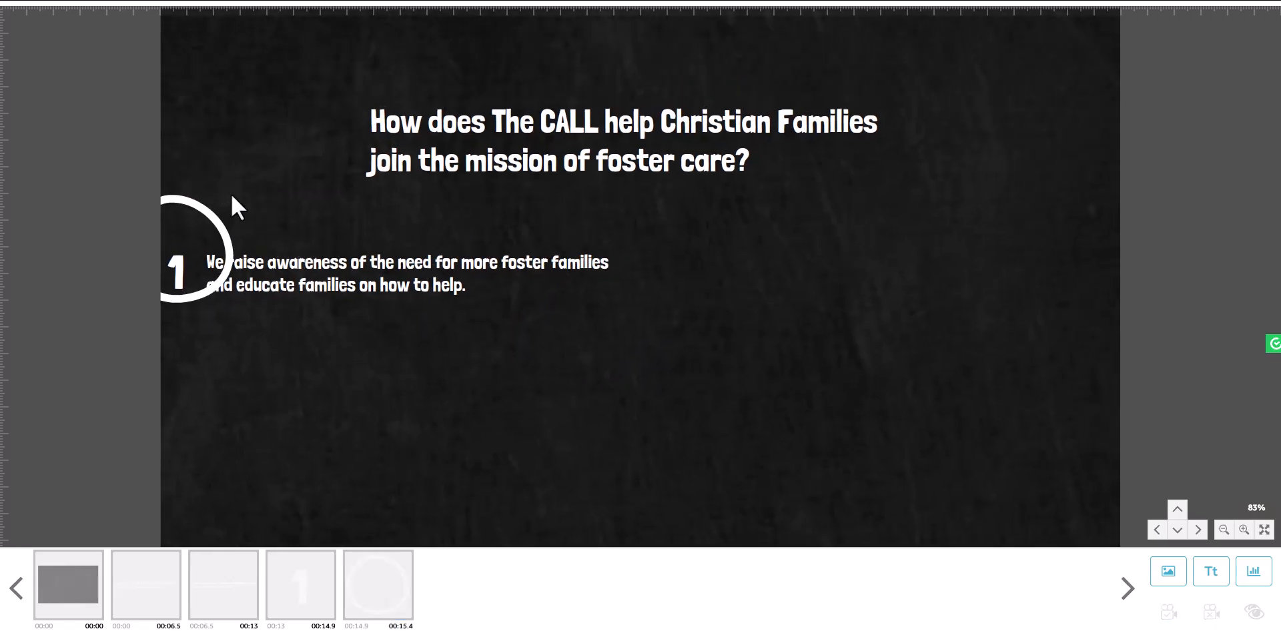
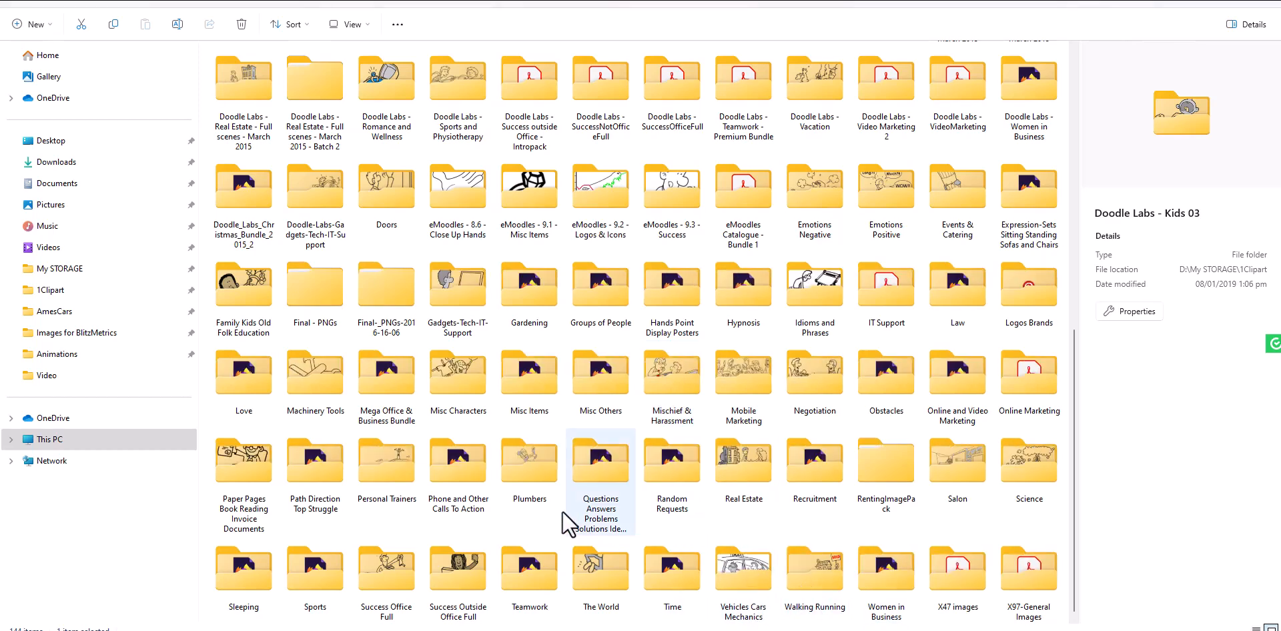
Look through the 1Clipart subfolders for an image that suits the first bullet point.
{"action": "left_click", "coordinate": [480, 473]}
{"action": "key", "text": "Up"}
{"action": "key", "text": "Up"}
{"action": "key", "text": "Up"}
{"action": "key", "text": "Up"}
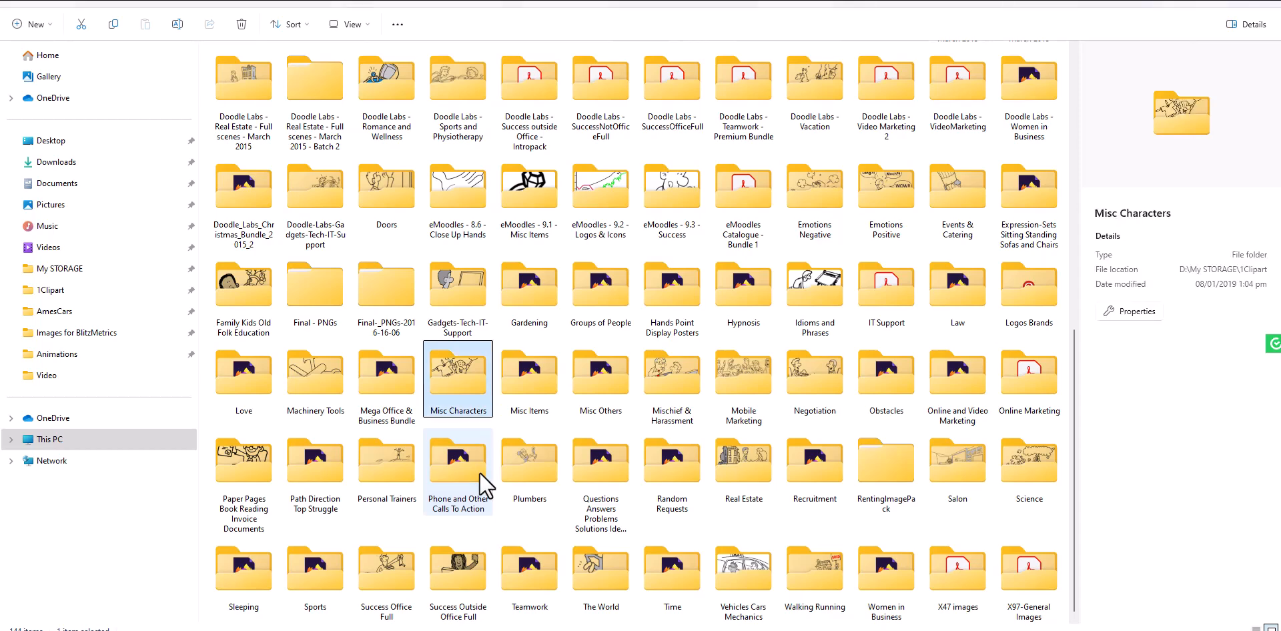
{"action": "key", "text": "Up"}
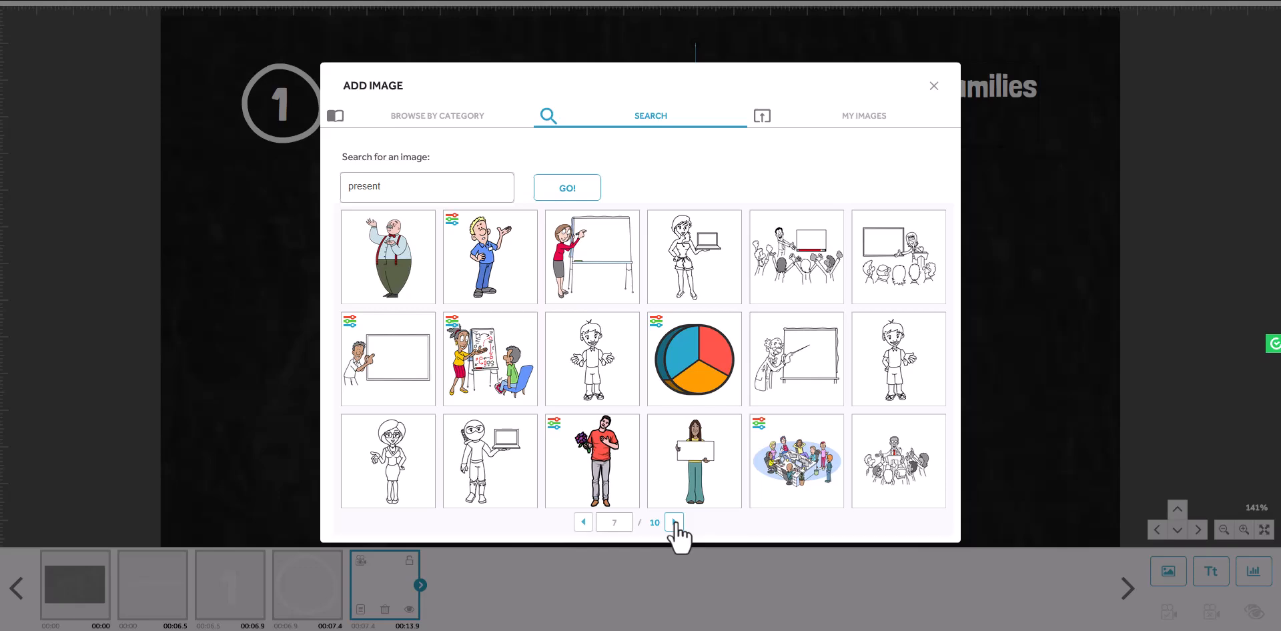
Add the woman presenting at a lectern to an audience, enlarge and centre her below the bullet text, and set the image's camera.
{"action": "left_click", "coordinate": [898, 282]}
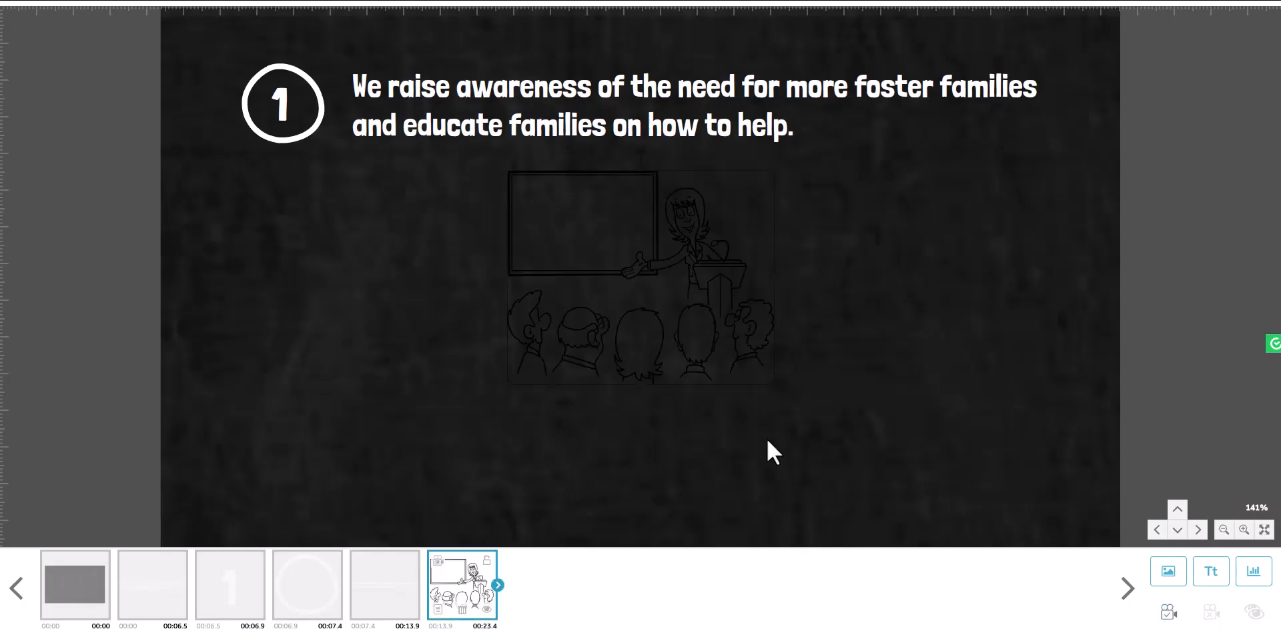
{"action": "left_click_drag", "start_coordinate": [762, 378], "coordinate": [887, 480]}
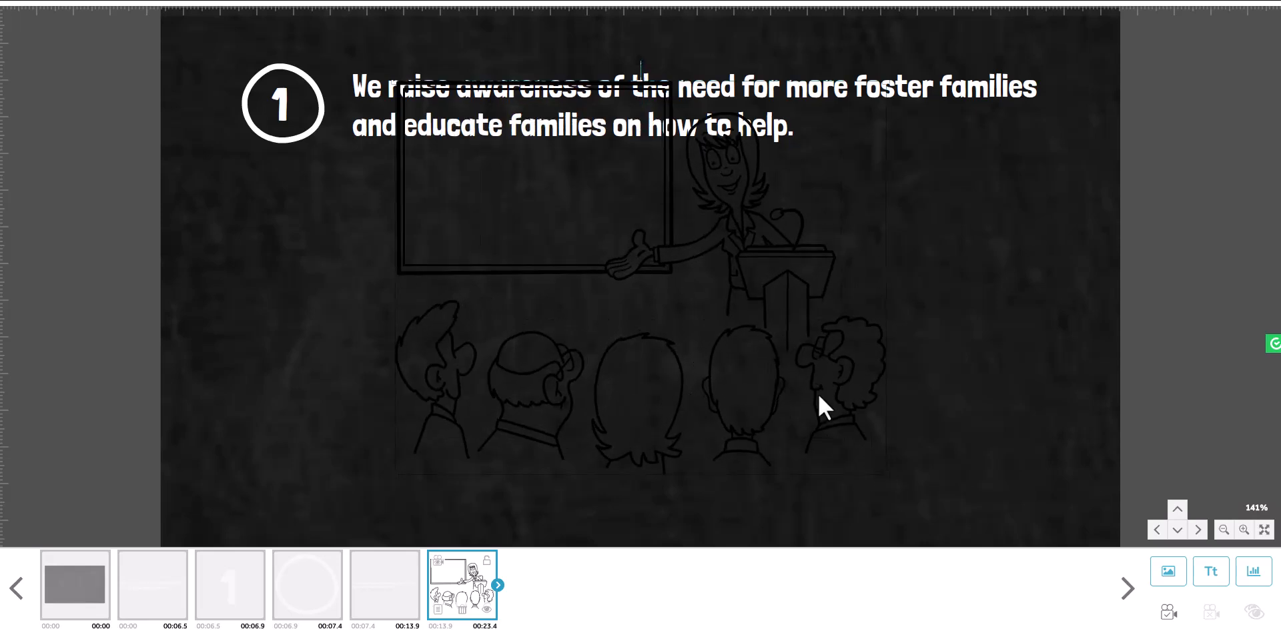
{"action": "left_click_drag", "start_coordinate": [816, 374], "coordinate": [826, 431]}
{"action": "left_click_drag", "start_coordinate": [893, 146], "coordinate": [868, 190]}
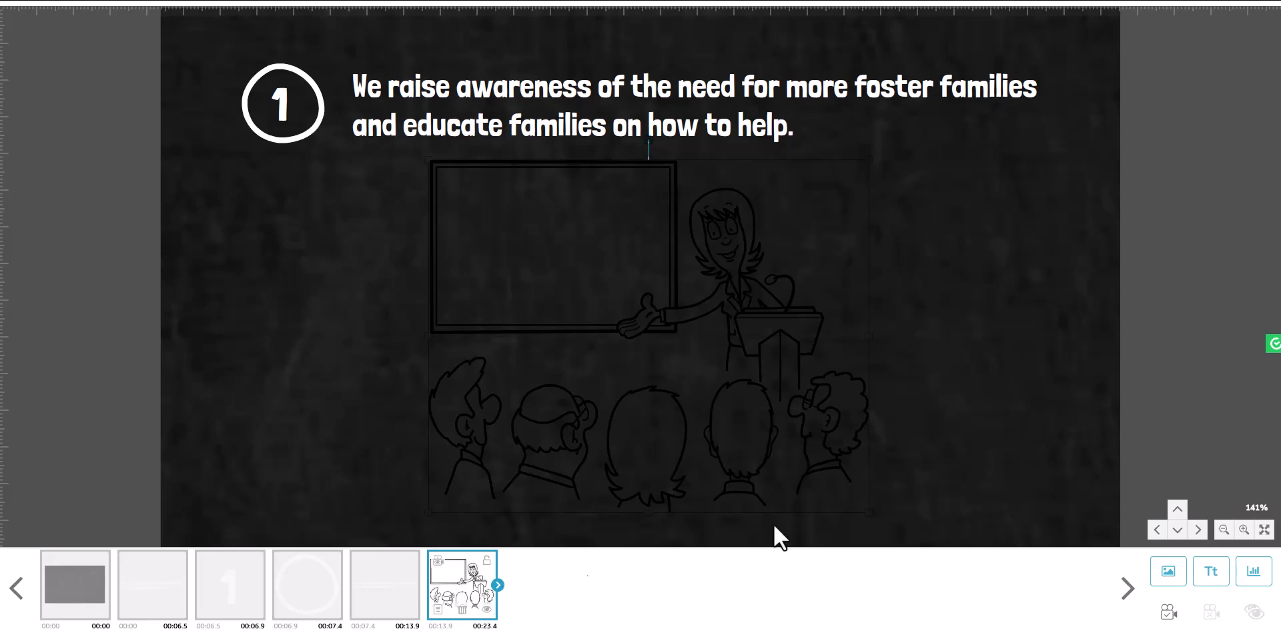
{"action": "left_click", "coordinate": [1168, 613]}
Change the presenter image from Full colour to Outline in white.
{"action": "double_click", "coordinate": [439, 606]}
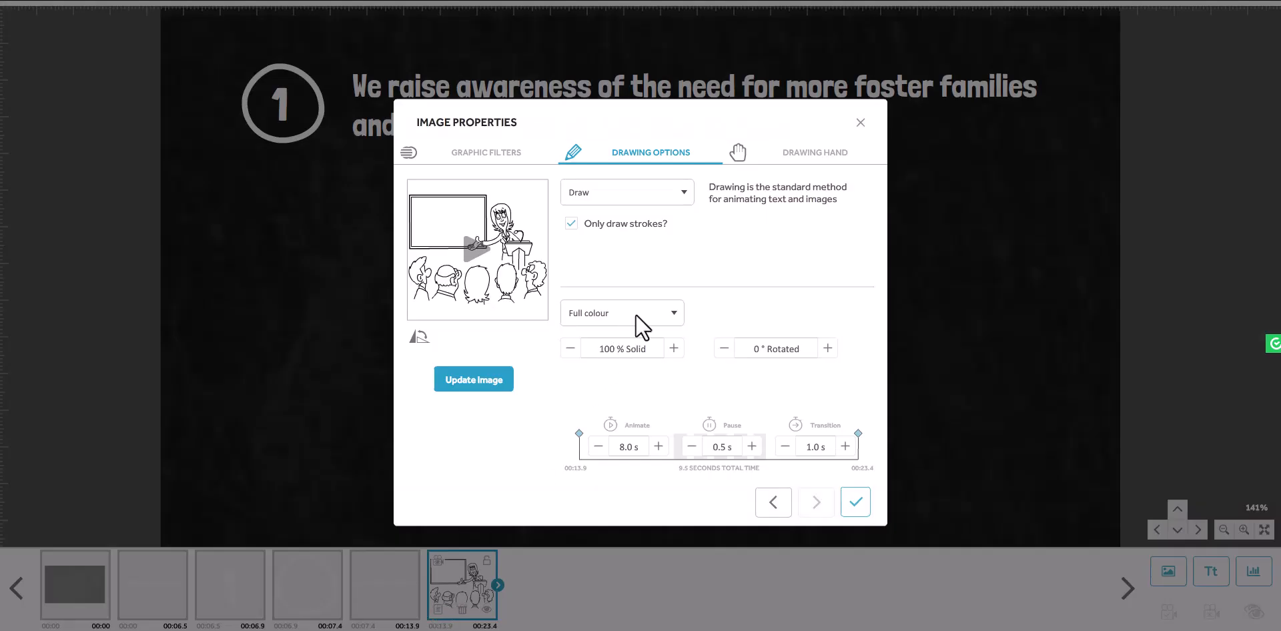
{"action": "left_click", "coordinate": [654, 325]}
{"action": "left_click", "coordinate": [675, 313]}
{"action": "left_click", "coordinate": [610, 362]}
{"action": "left_click", "coordinate": [700, 311]}
{"action": "left_click", "coordinate": [541, 345]}
{"action": "left_click", "coordinate": [744, 478]}
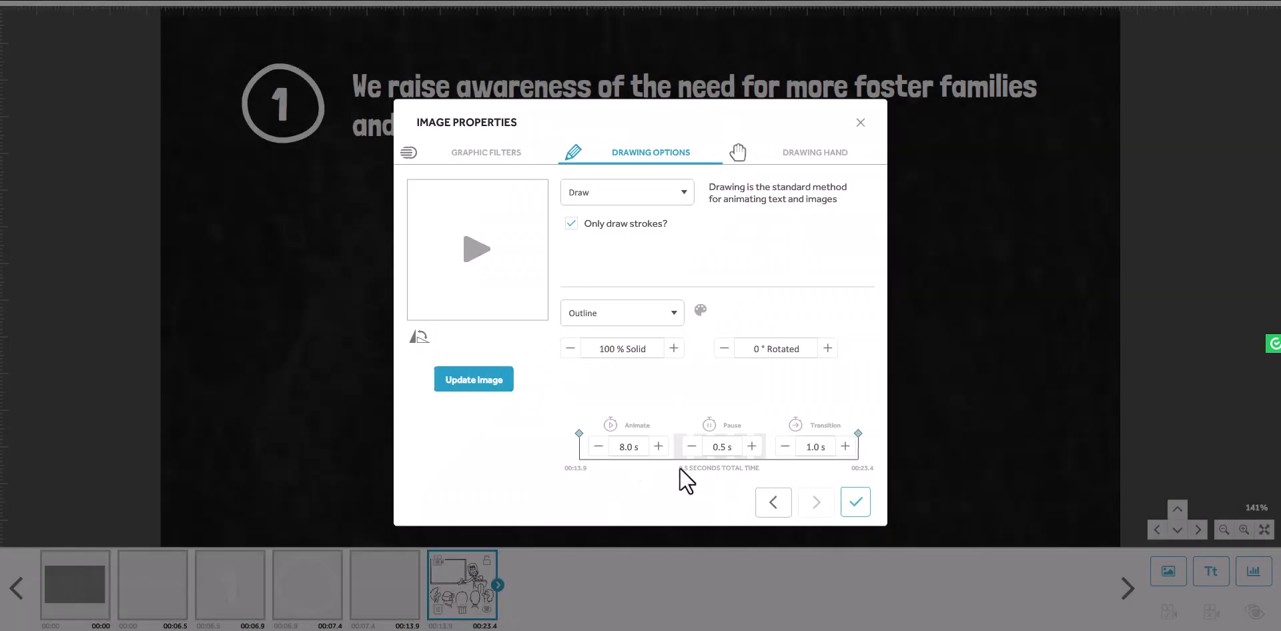
Set the presenter image's timing to 1.0 s animate, 0.0 s pause and 0.0 s transition.
{"action": "left_click", "coordinate": [599, 447]}
{"action": "left_click", "coordinate": [598, 447]}
{"action": "left_click", "coordinate": [598, 447]}
{"action": "left_click", "coordinate": [598, 447]}
{"action": "left_click", "coordinate": [598, 447]}
{"action": "left_click", "coordinate": [598, 447]}
{"action": "left_click", "coordinate": [597, 448]}
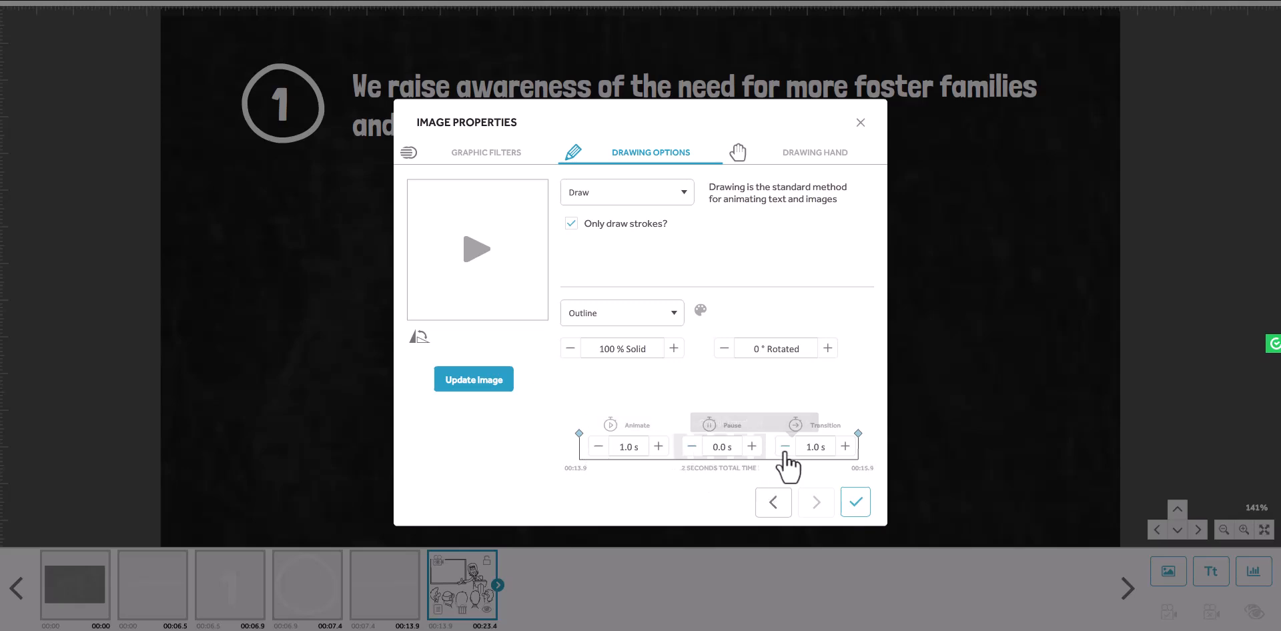
{"action": "left_click", "coordinate": [854, 503]}
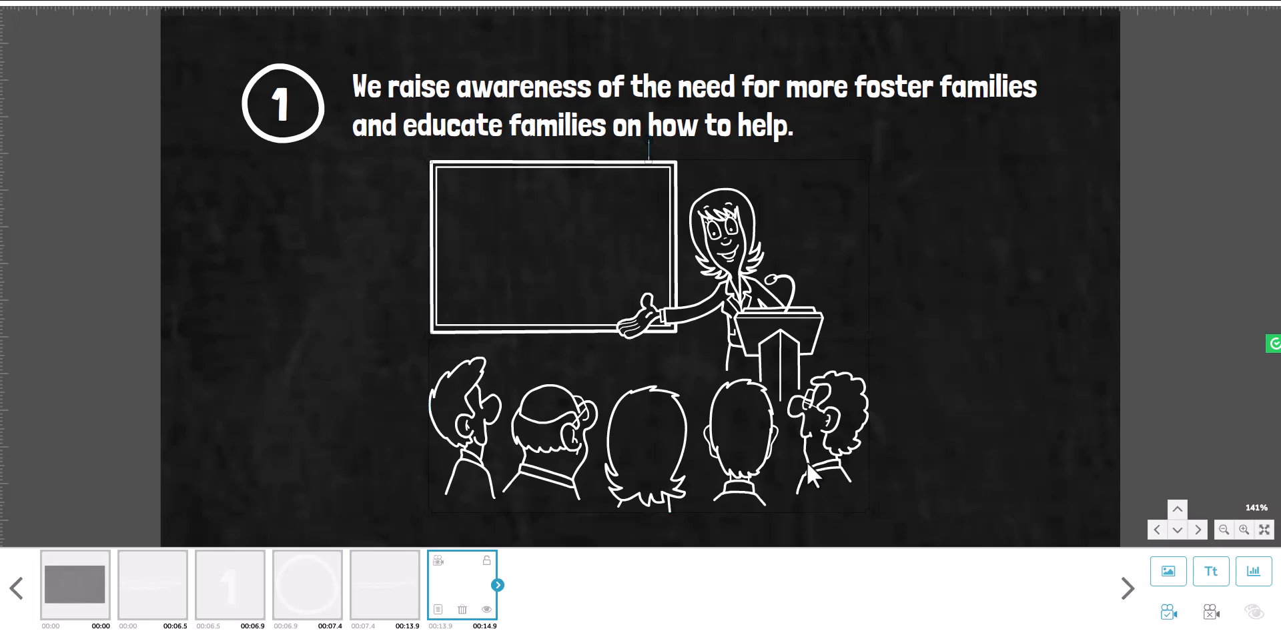
Nudge the bullet text and circled number slightly up, then enlarge the presenter image a little and position it centrally beneath the text.
{"action": "left_click_drag", "start_coordinate": [758, 420], "coordinate": [759, 437]}
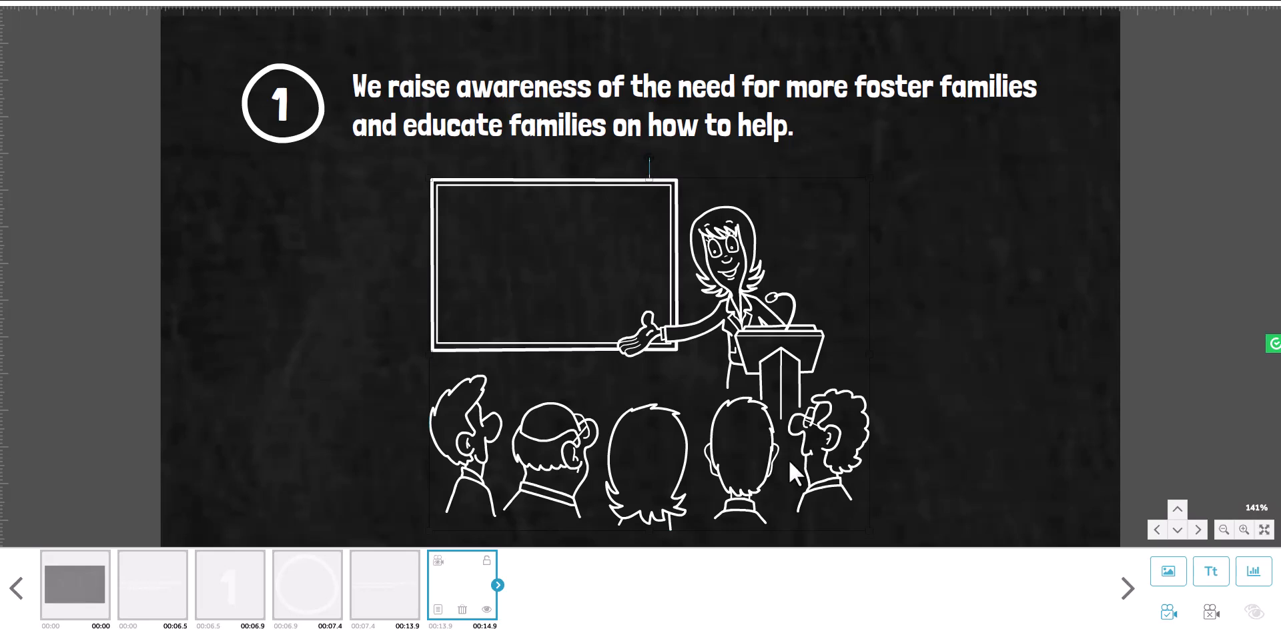
{"action": "left_click_drag", "start_coordinate": [992, 320], "coordinate": [990, 307]}
{"action": "left_click", "coordinate": [395, 587]}
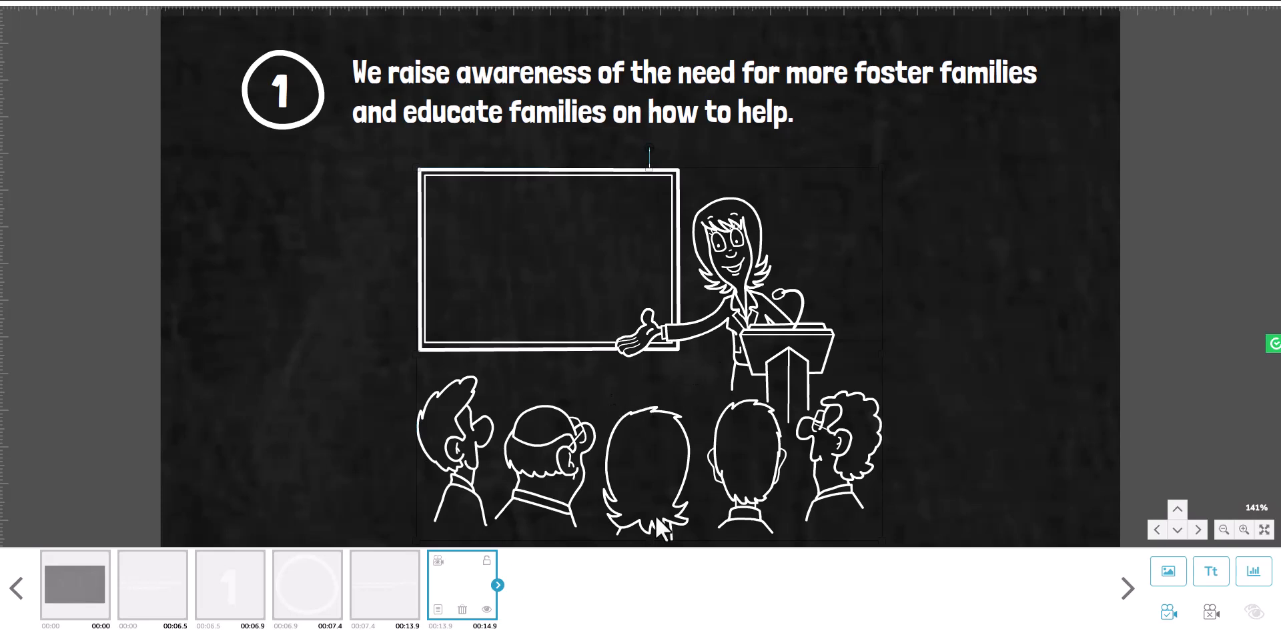
{"action": "left_click_drag", "start_coordinate": [722, 326], "coordinate": [740, 323]}
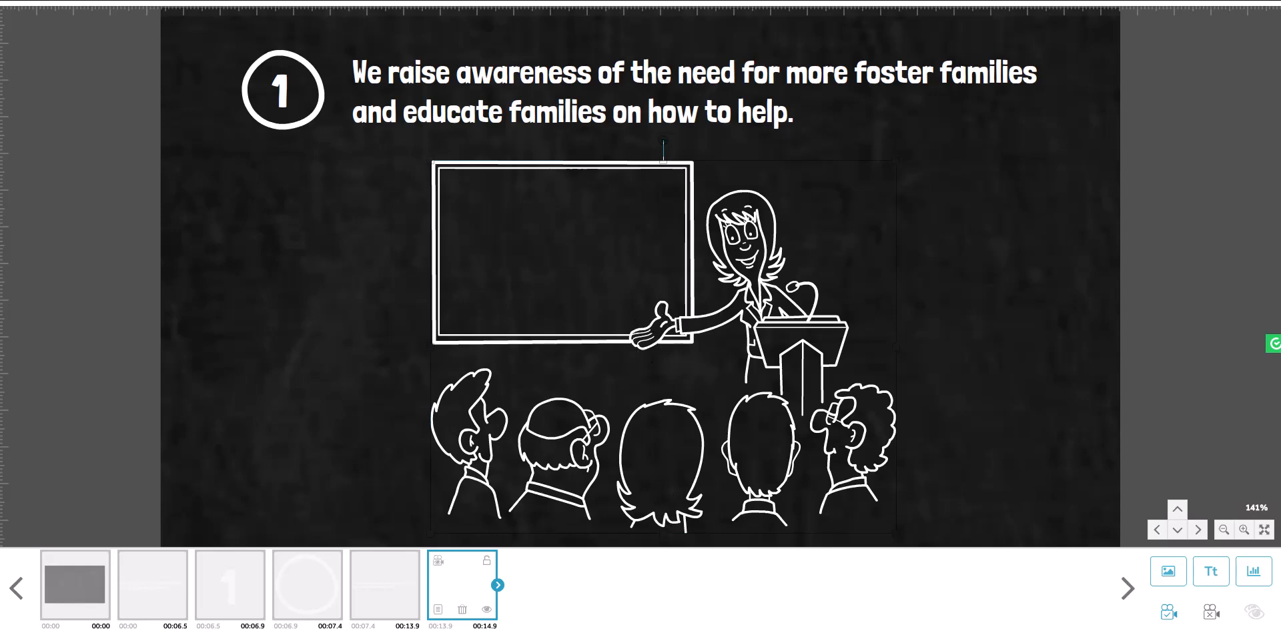
Switch to File Explorer and look through the Women in Business clip-art folder for another image.
{"action": "key", "text": "alt+Tab"}
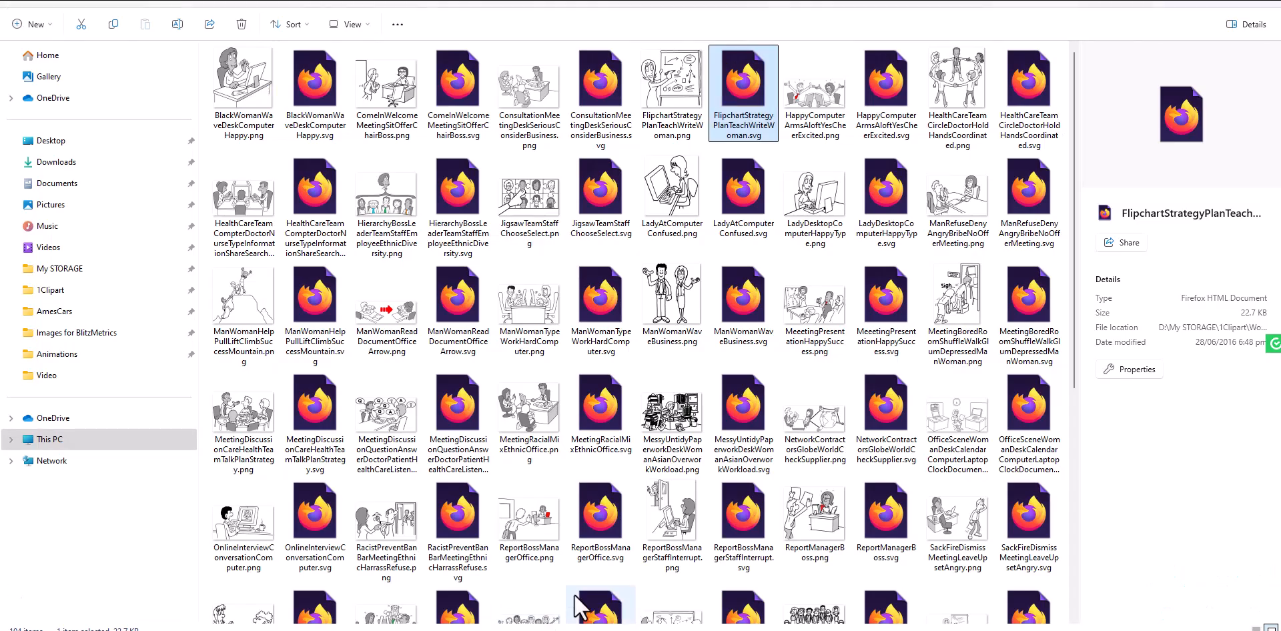
{"action": "scroll", "coordinate": [563, 502], "scroll_direction": "down", "scroll_amount": 4}
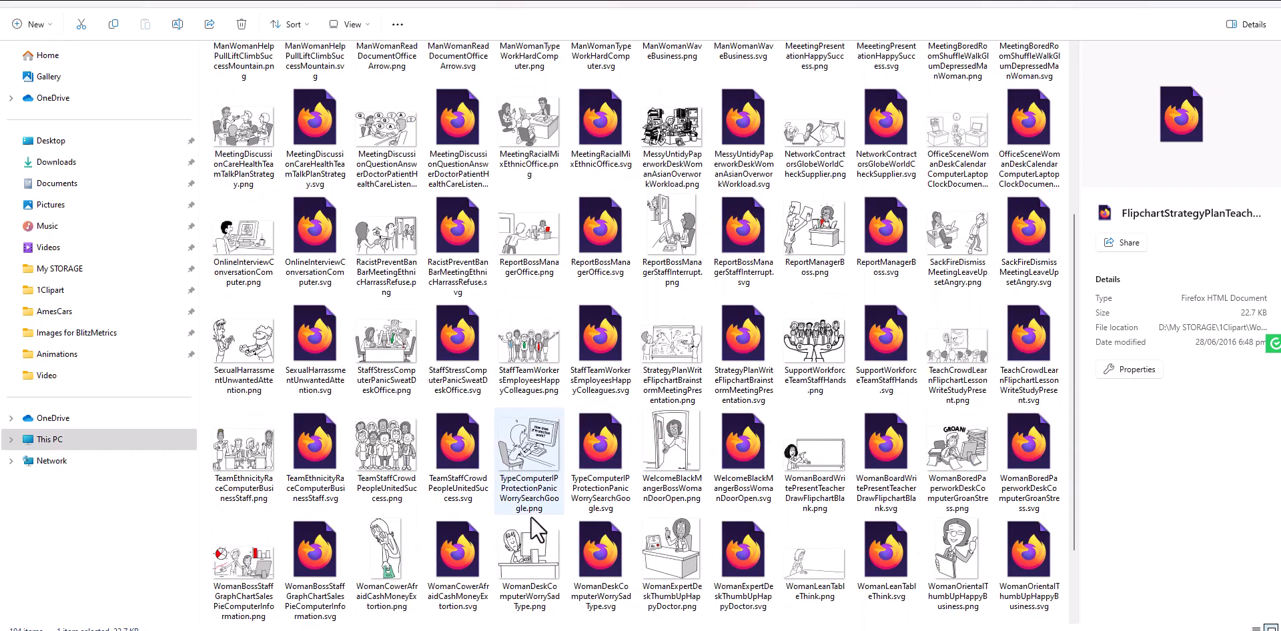
{"action": "scroll", "coordinate": [524, 486], "scroll_direction": "up", "scroll_amount": 3}
{"action": "left_click", "coordinate": [403, 1]}
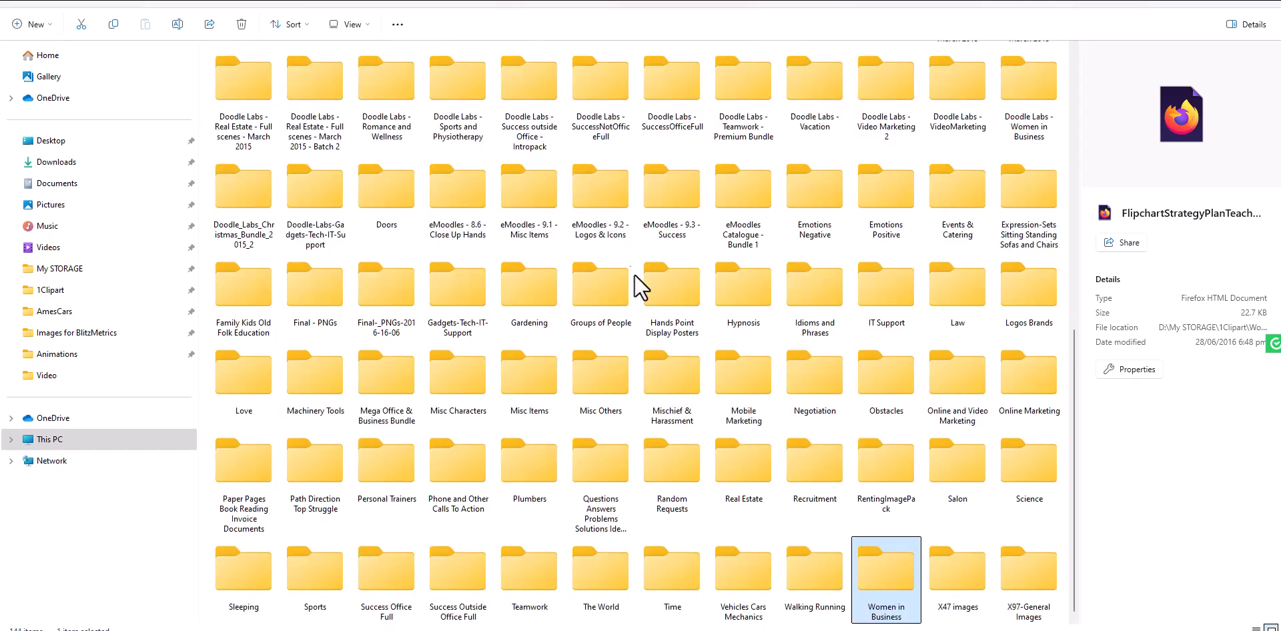
Open the Doodle Labs - Kids02 folder in 1Clipart and select the Comfort-Female.svg file.
{"action": "scroll", "coordinate": [639, 443], "scroll_direction": "up", "scroll_amount": 10}
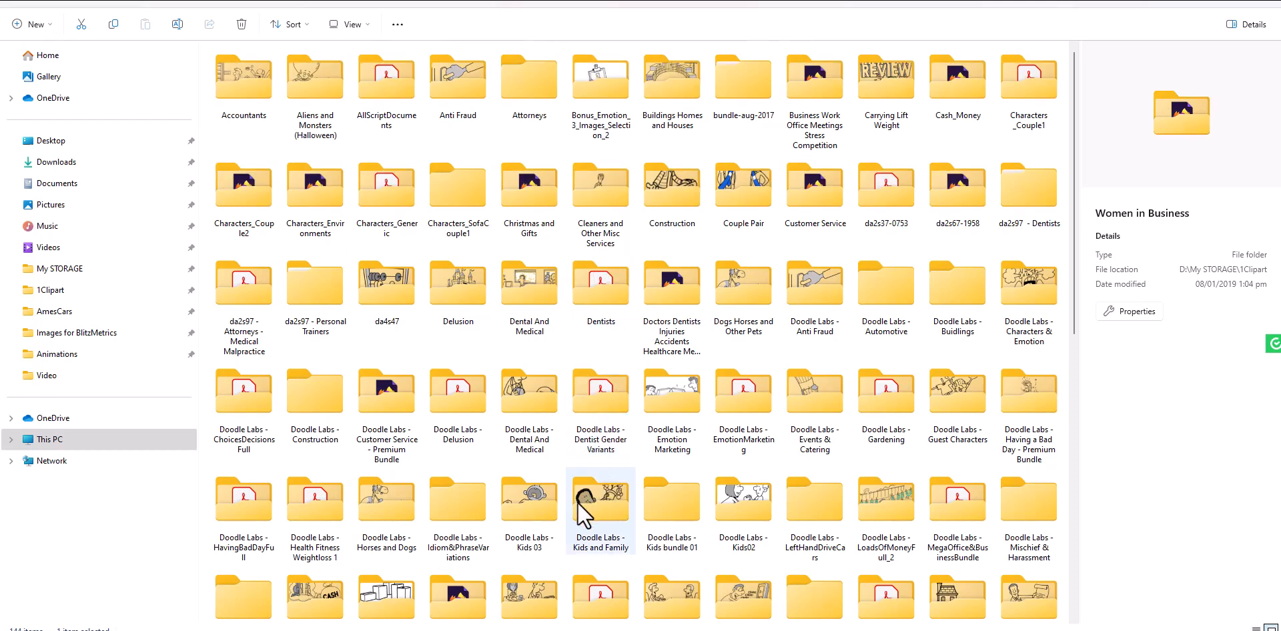
{"action": "left_click", "coordinate": [529, 507]}
{"action": "double_click", "coordinate": [734, 496]}
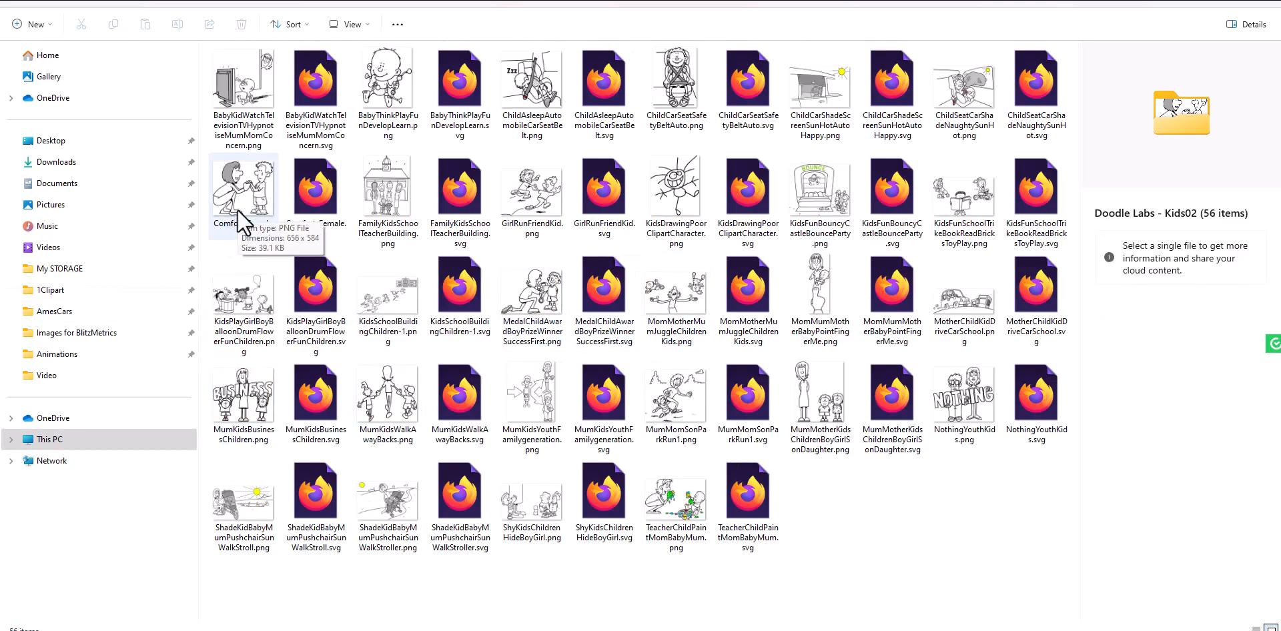
{"action": "left_click", "coordinate": [311, 203]}
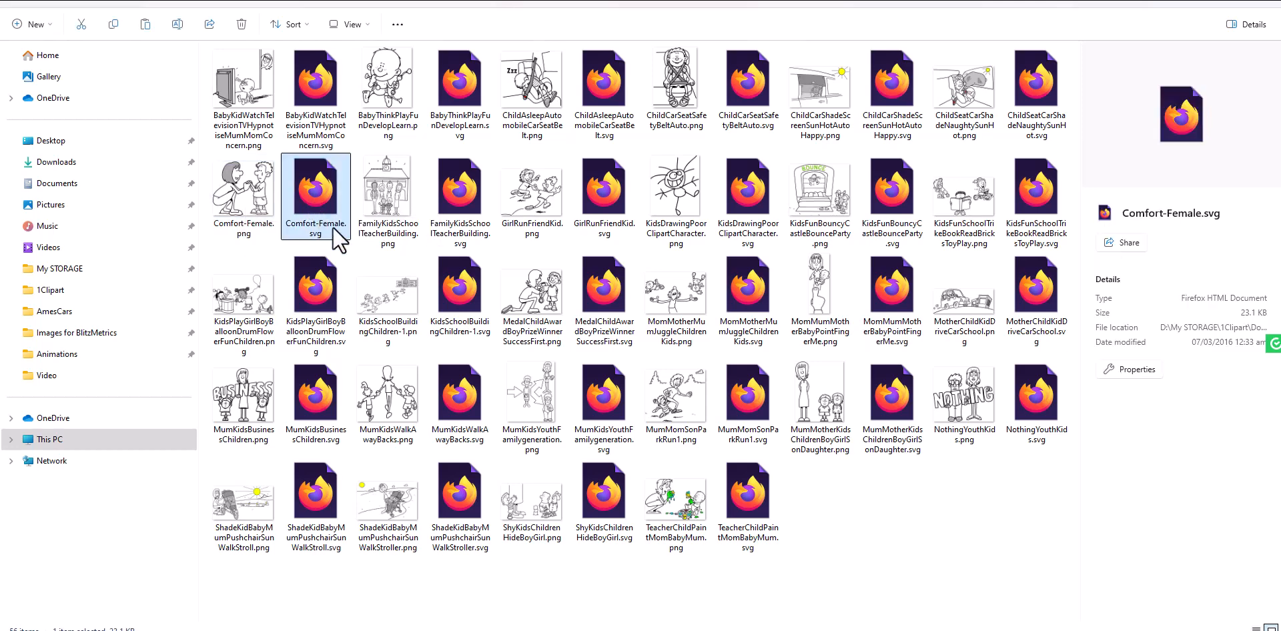
Add the SVG files MedalChildAwardBoyPrizeWinnerSuccessFirst, MumMomSonParkRun1, MumMotherKidsChildrenBoyGirlSonDaughter, MumKidsWalkAwayBacks, GirlRunFriendKid and ChildCarSeatSafetyBeltAuto to the selection.
{"action": "left_click", "coordinate": [589, 282], "text": "ctrl"}
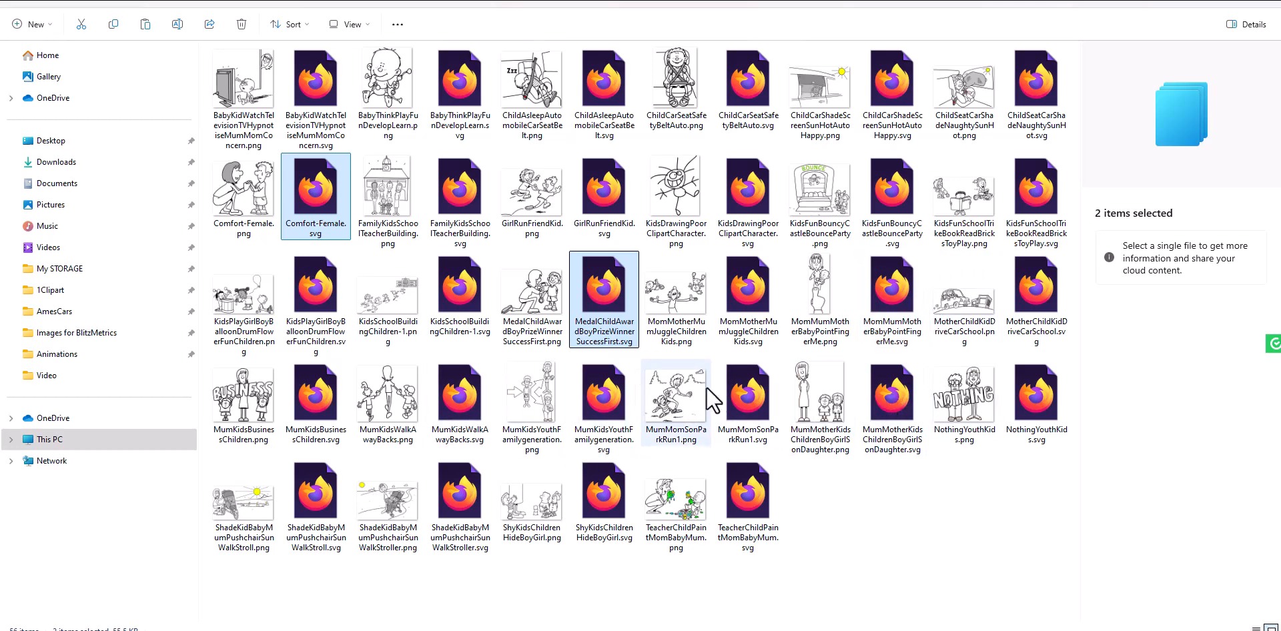
{"action": "left_click", "coordinate": [748, 401], "text": "ctrl"}
{"action": "left_click", "coordinate": [864, 388], "text": "ctrl"}
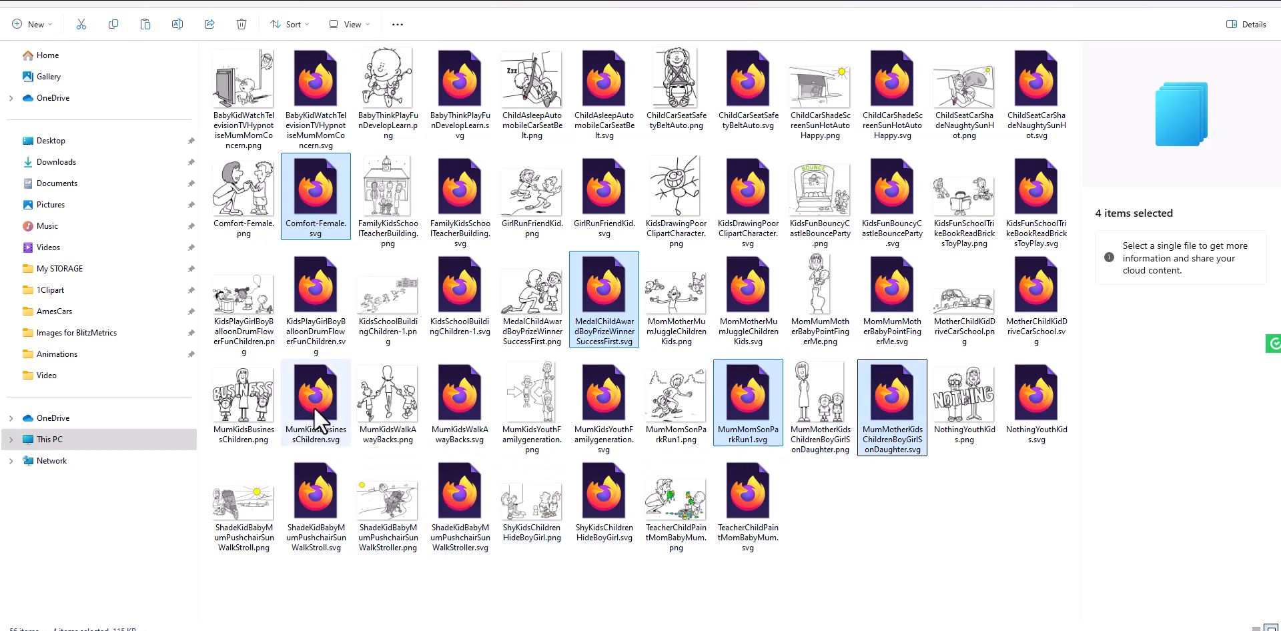
{"action": "left_click", "coordinate": [451, 396], "text": "ctrl"}
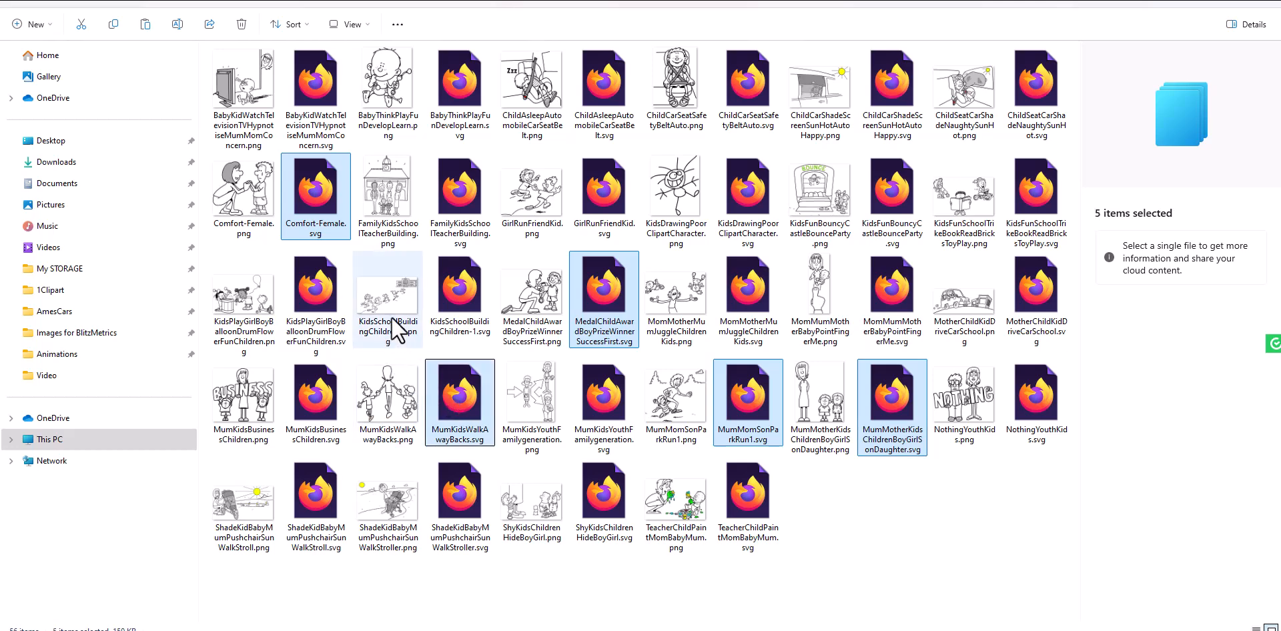
{"action": "left_click", "coordinate": [582, 178], "text": "ctrl"}
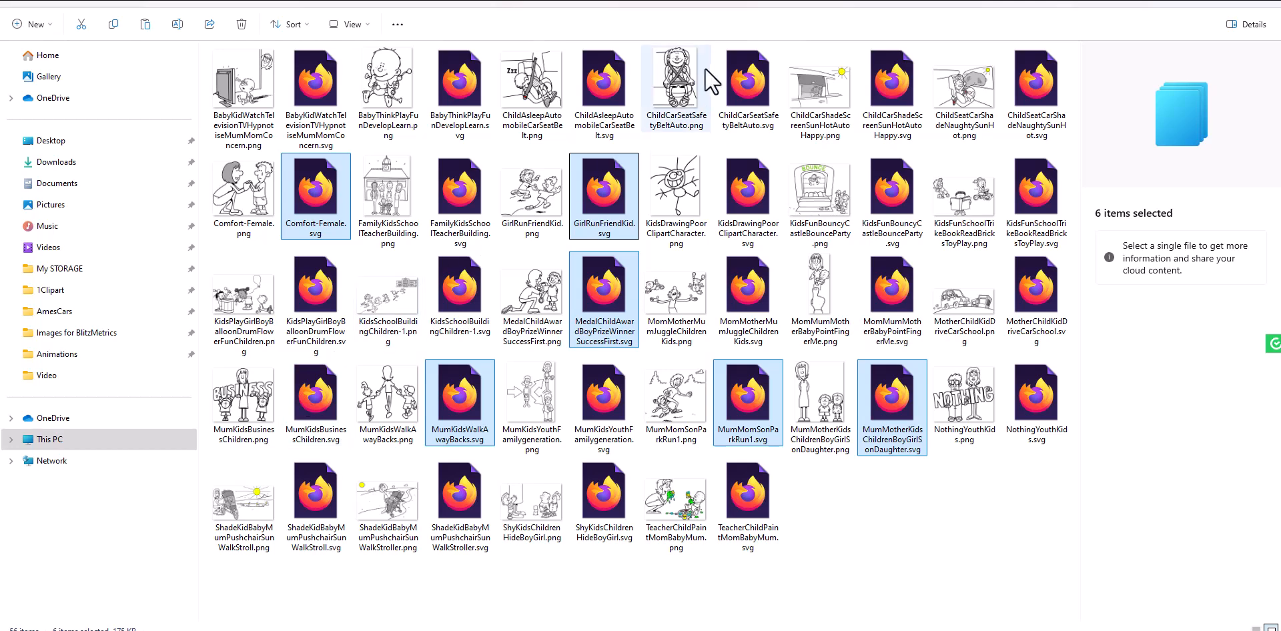
{"action": "left_click", "coordinate": [746, 69], "text": "ctrl"}
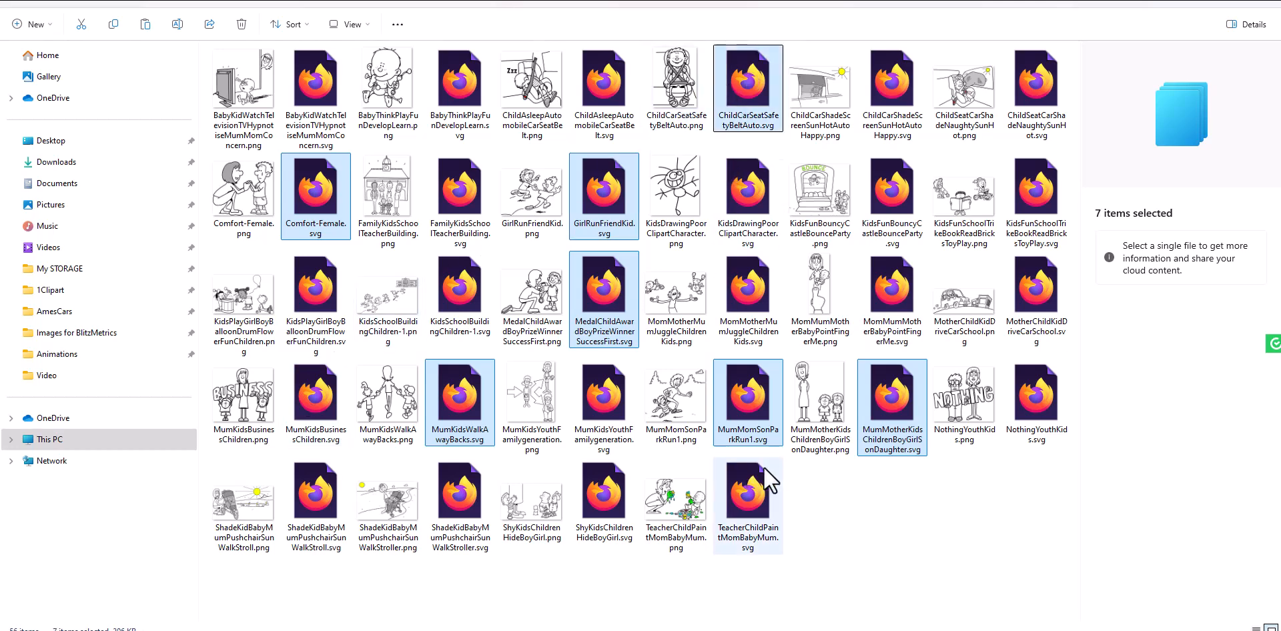
Copy the selected SVG files into The Call folder inside Animations.
{"action": "left_click", "coordinate": [472, 630]}
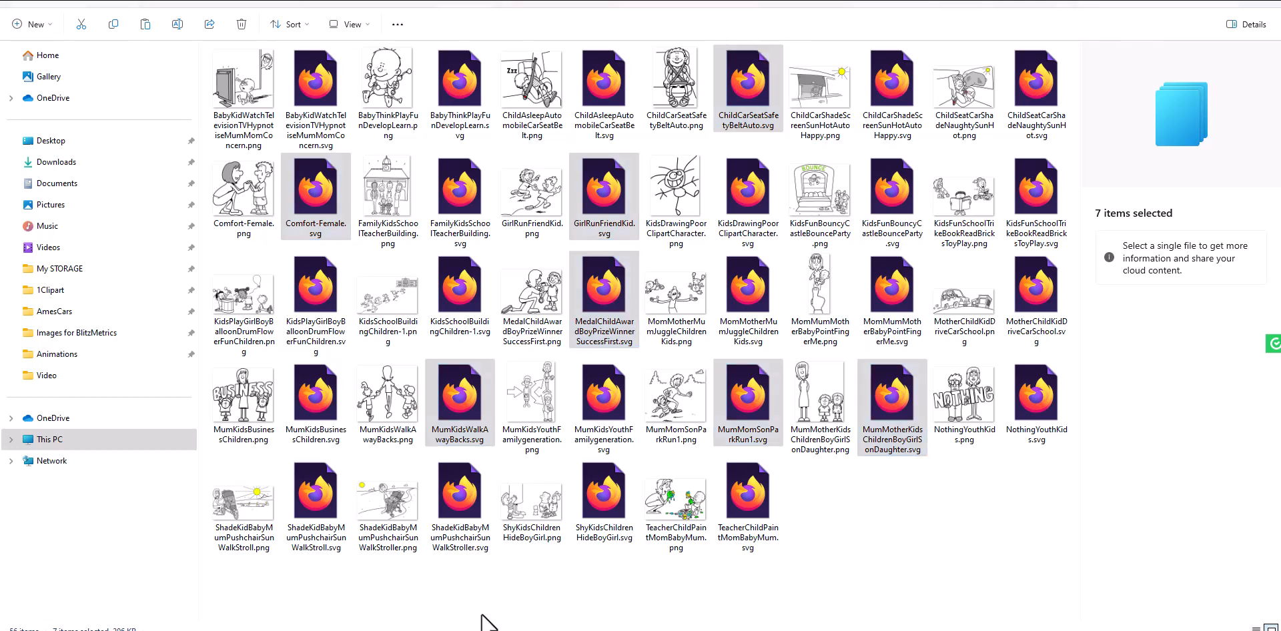
{"action": "left_click", "coordinate": [487, 270]}
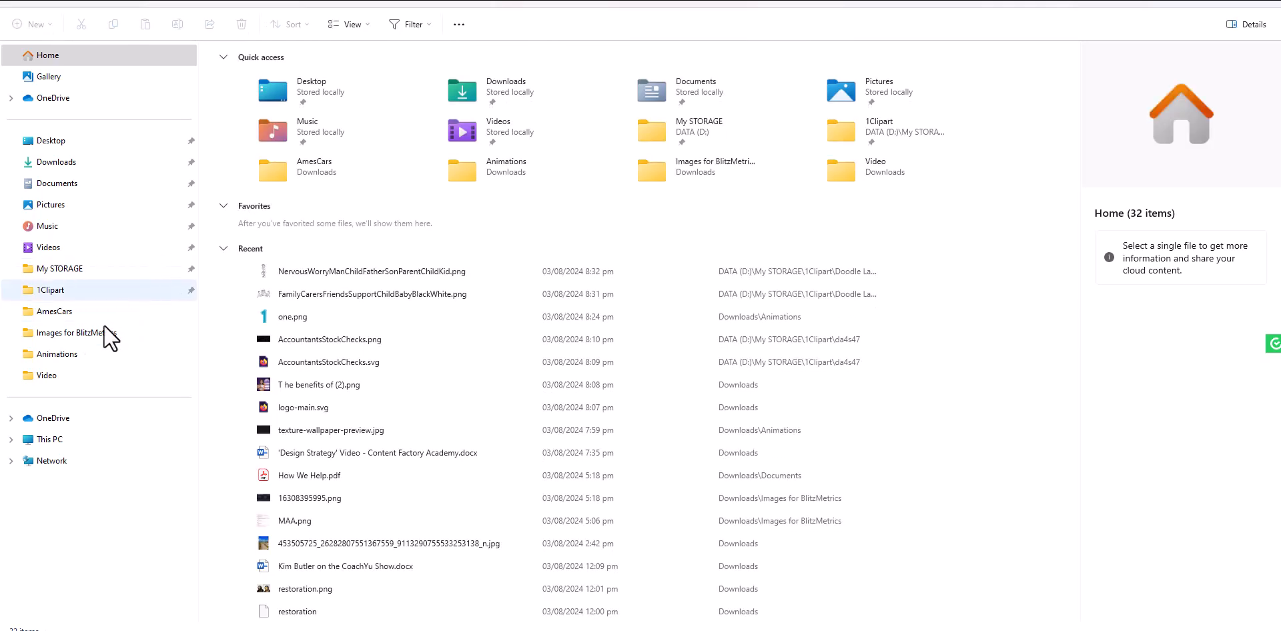
{"action": "left_click", "coordinate": [73, 359]}
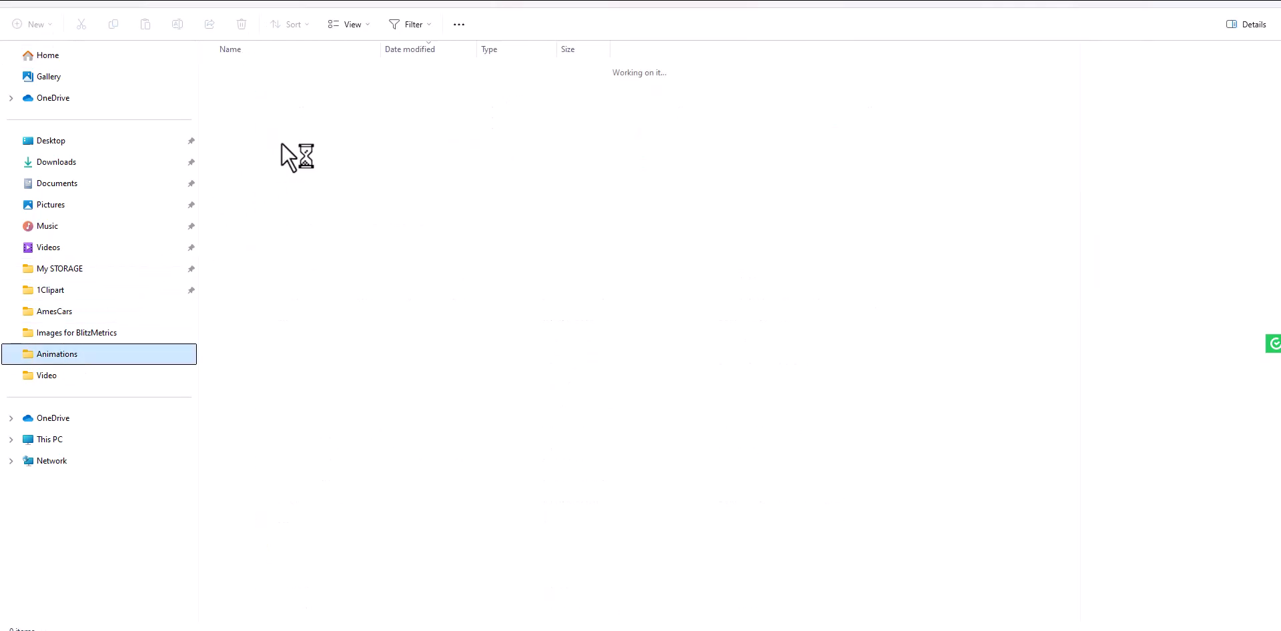
{"action": "left_click", "coordinate": [263, 143]}
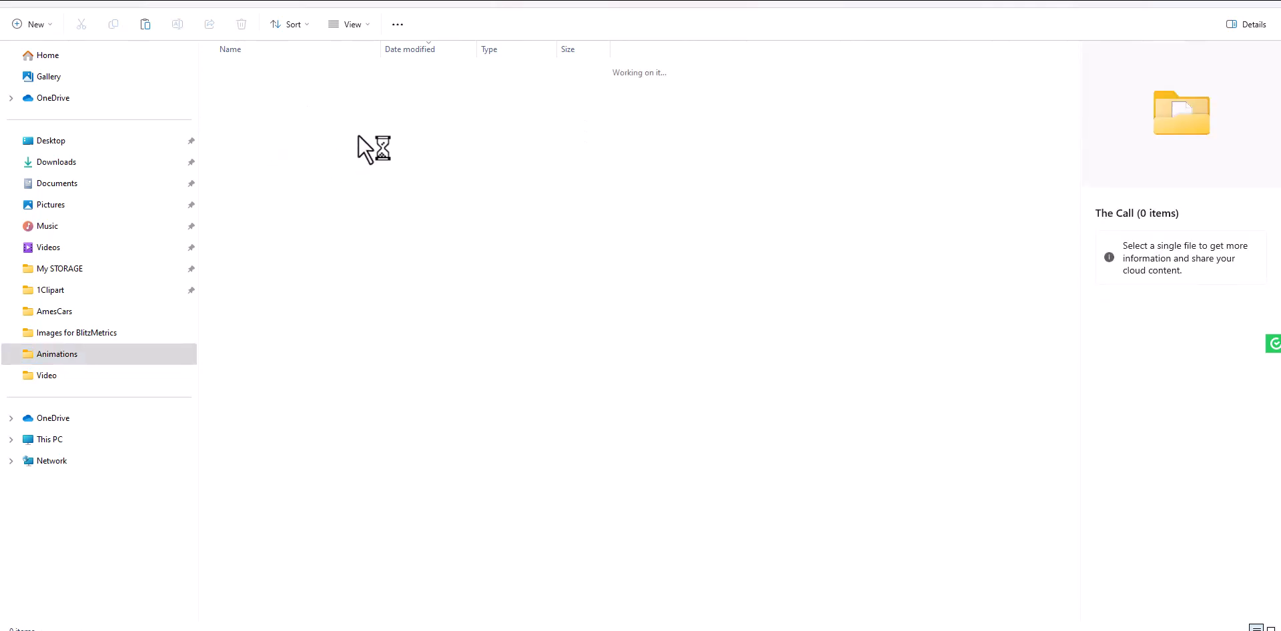
{"action": "right_click", "coordinate": [380, 204]}
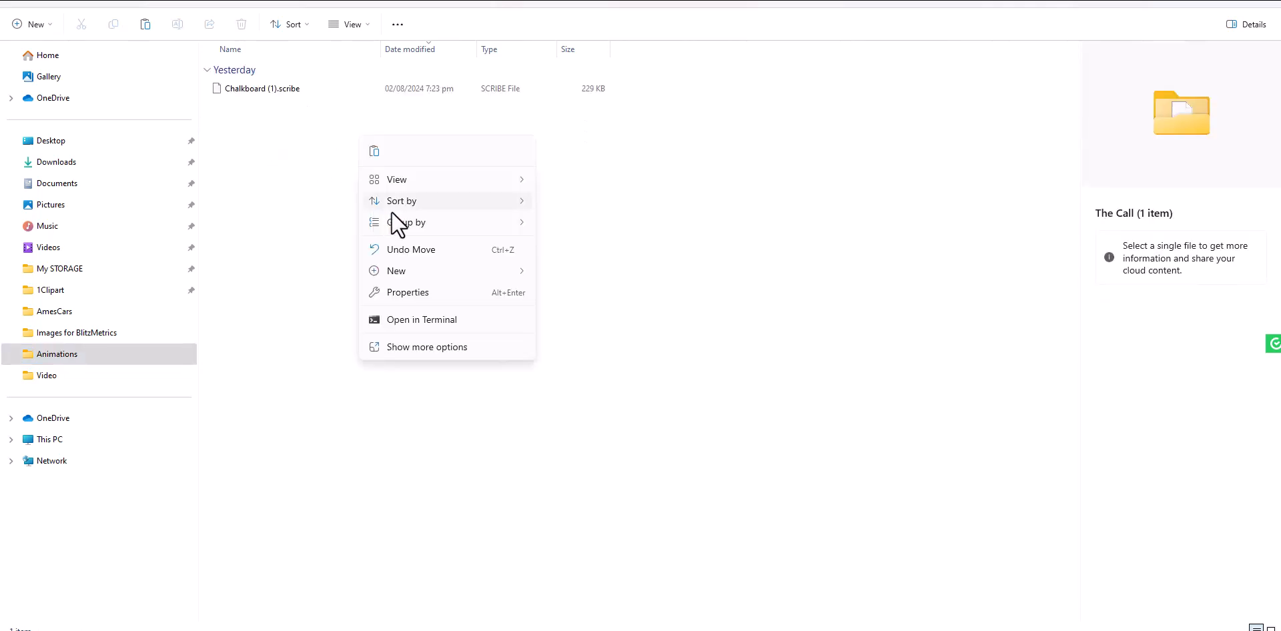
{"action": "left_click", "coordinate": [372, 154]}
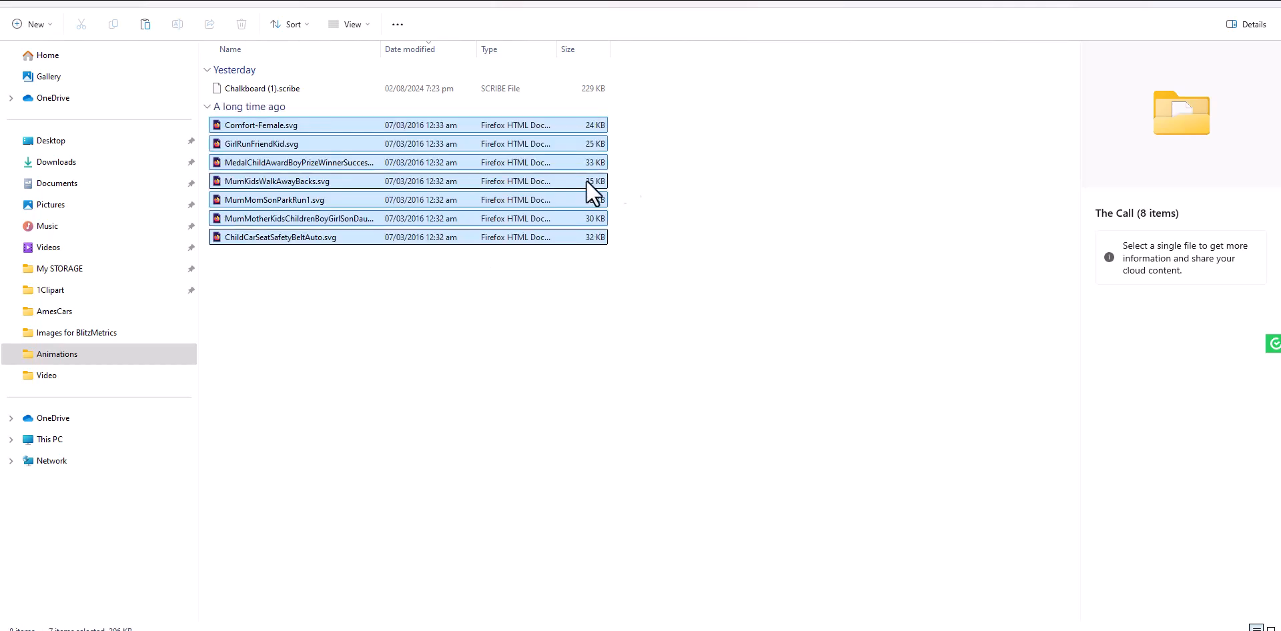
Show the contents of The Call folder as large icons.
{"action": "right_click", "coordinate": [698, 179]}
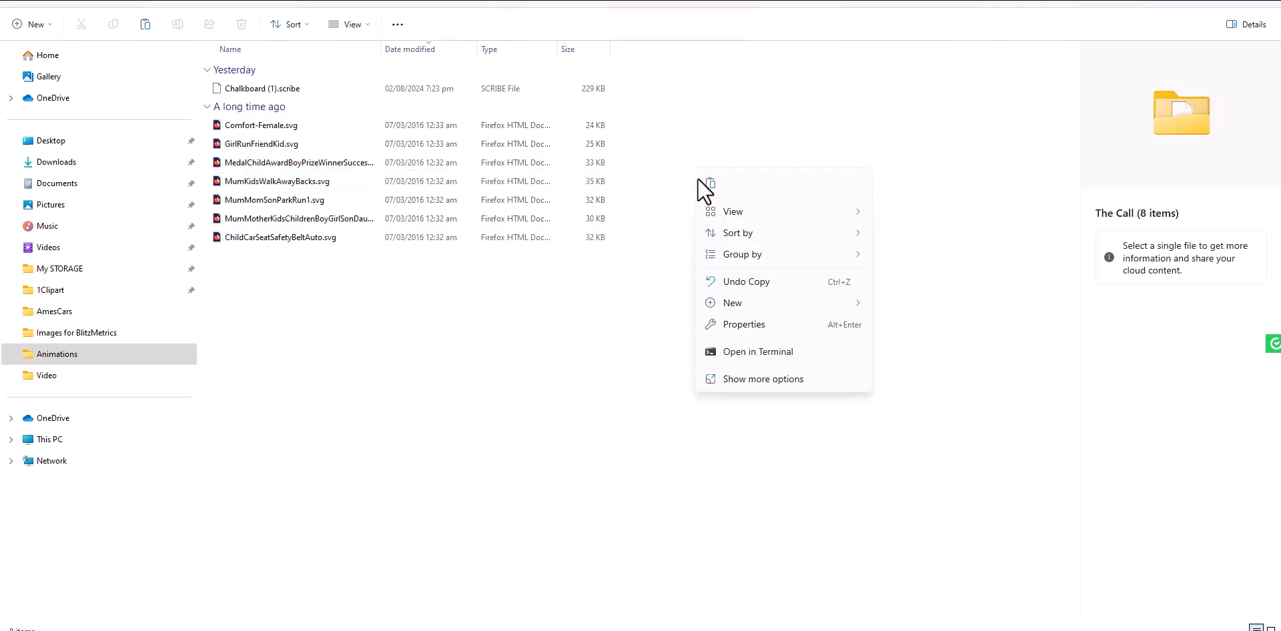
{"action": "mouse_move", "coordinate": [731, 211]}
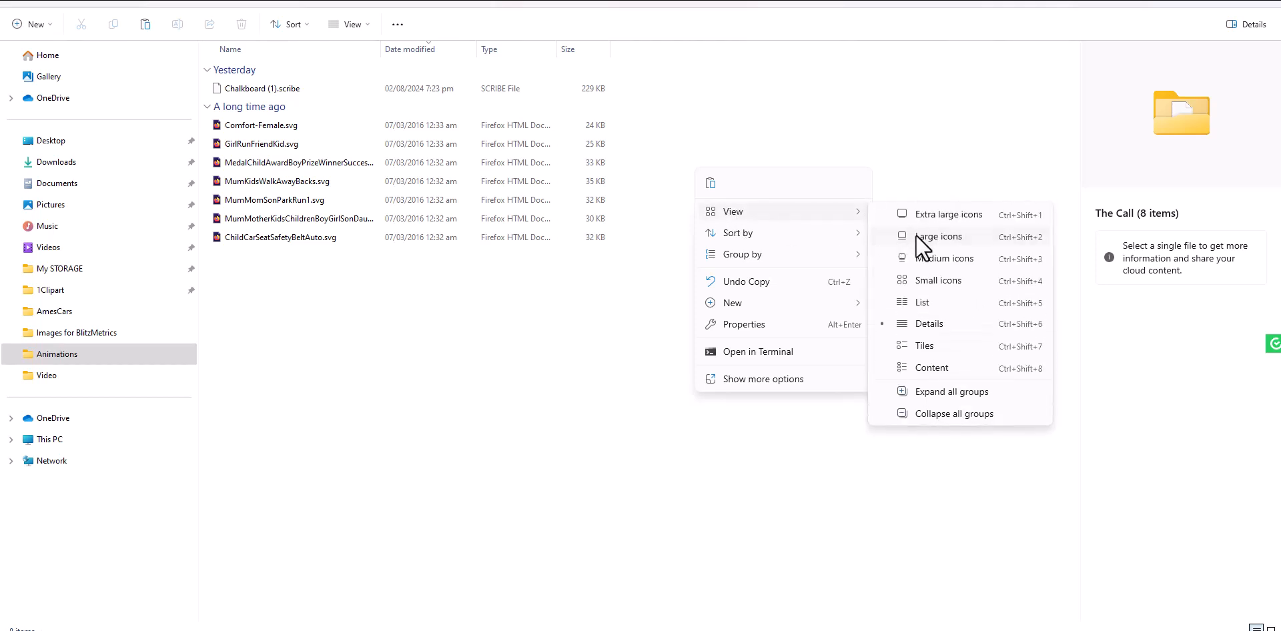
{"action": "left_click", "coordinate": [915, 235]}
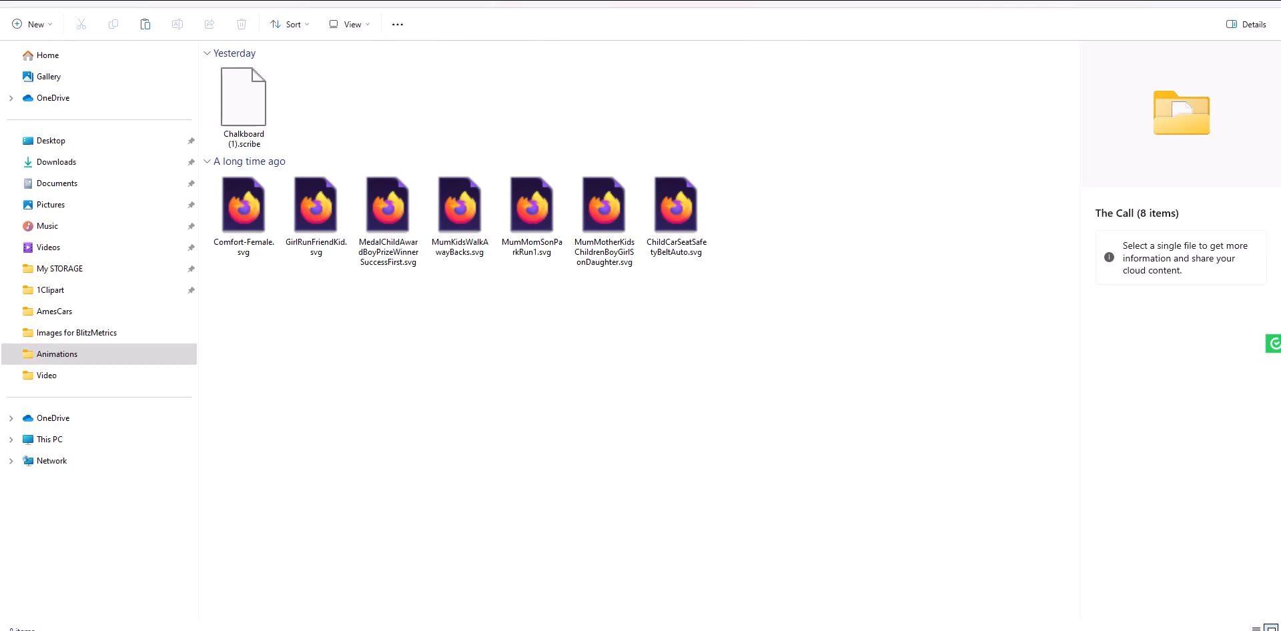
Switch to VideoScribe and search the image library for "child".
{"action": "mouse_move", "coordinate": [538, 630]}
{"action": "left_click", "coordinate": [538, 630]}
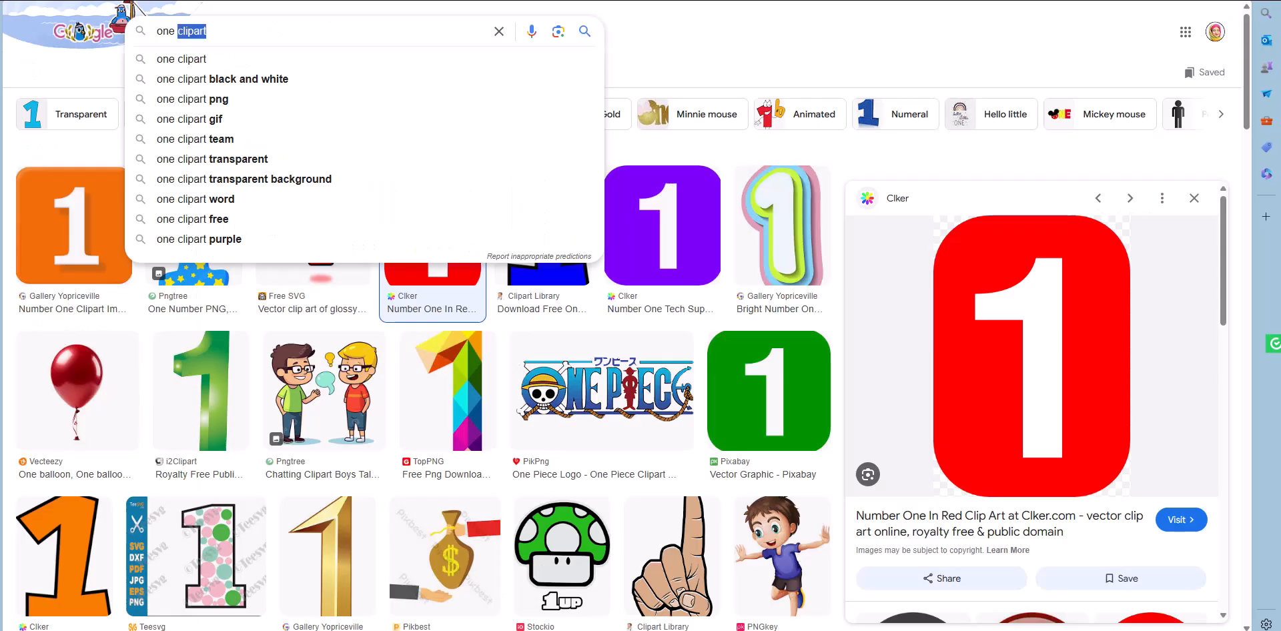
{"action": "left_click", "coordinate": [538, 630]}
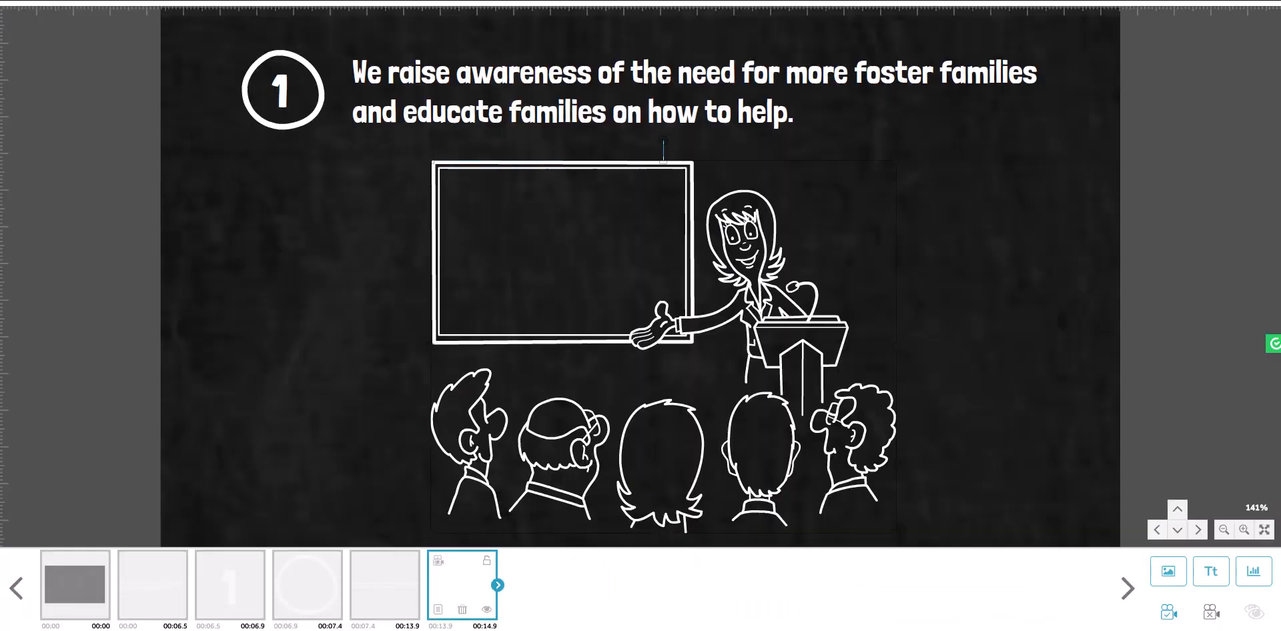
{"action": "left_click", "coordinate": [1169, 572]}
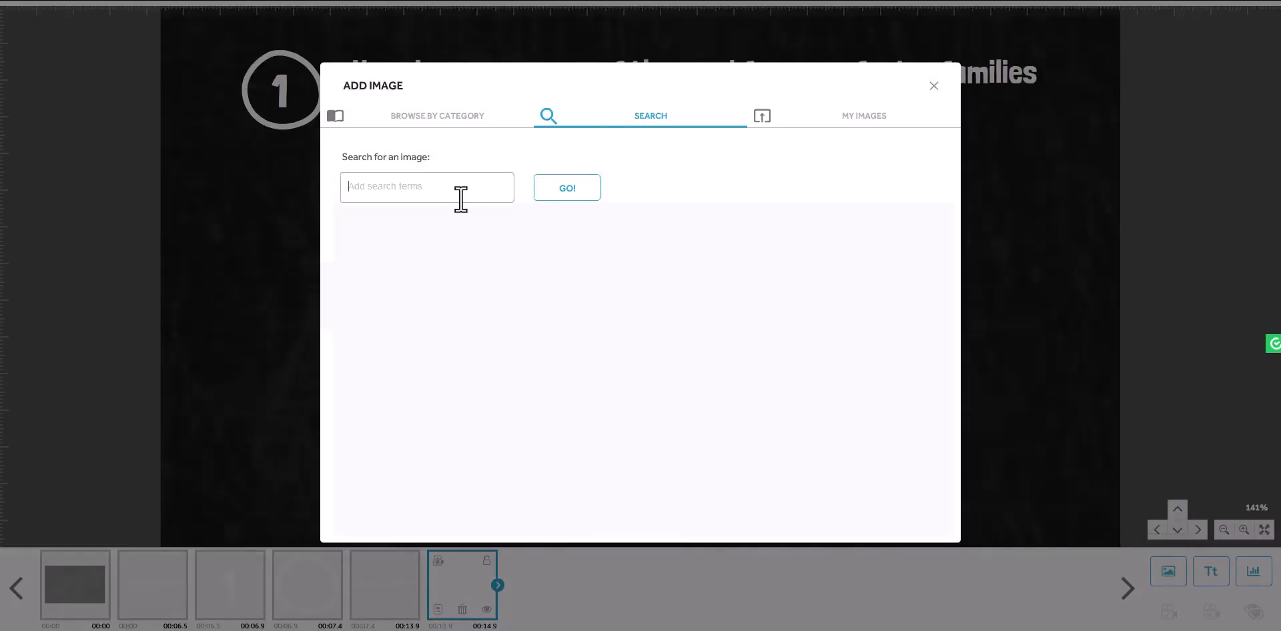
{"action": "type", "text": "child"}
{"action": "key", "text": "Return"}
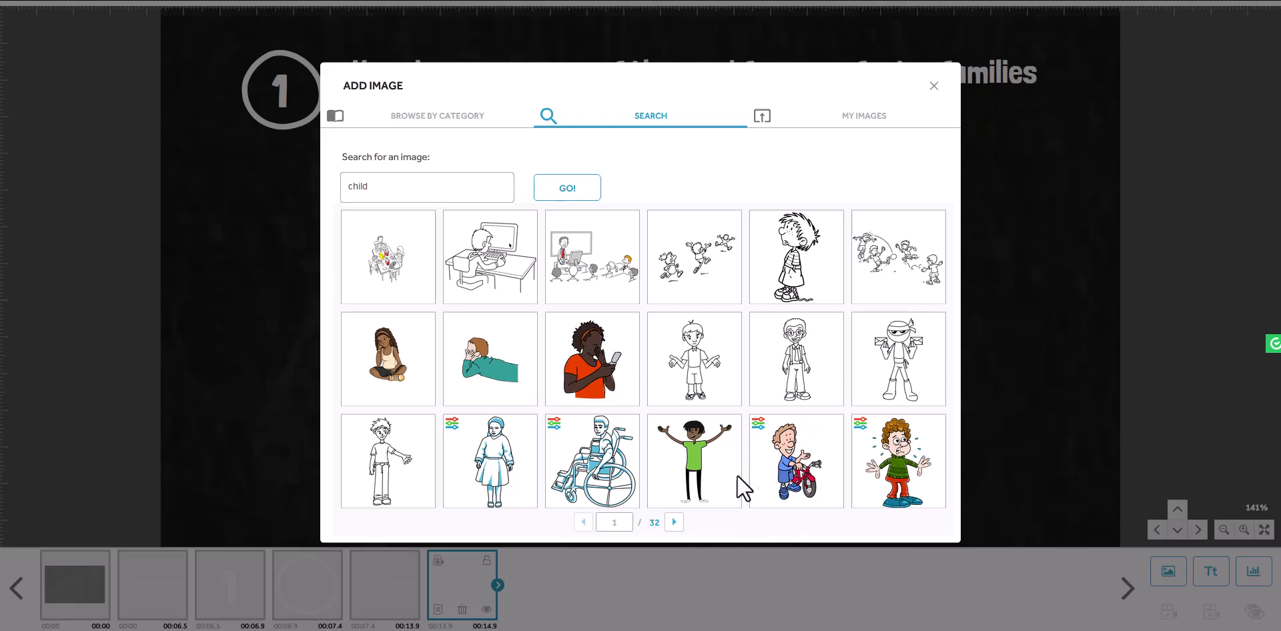
Look through the pages of image results and add the picture of a family between two sheltering hands to the canvas.
{"action": "left_click", "coordinate": [675, 524]}
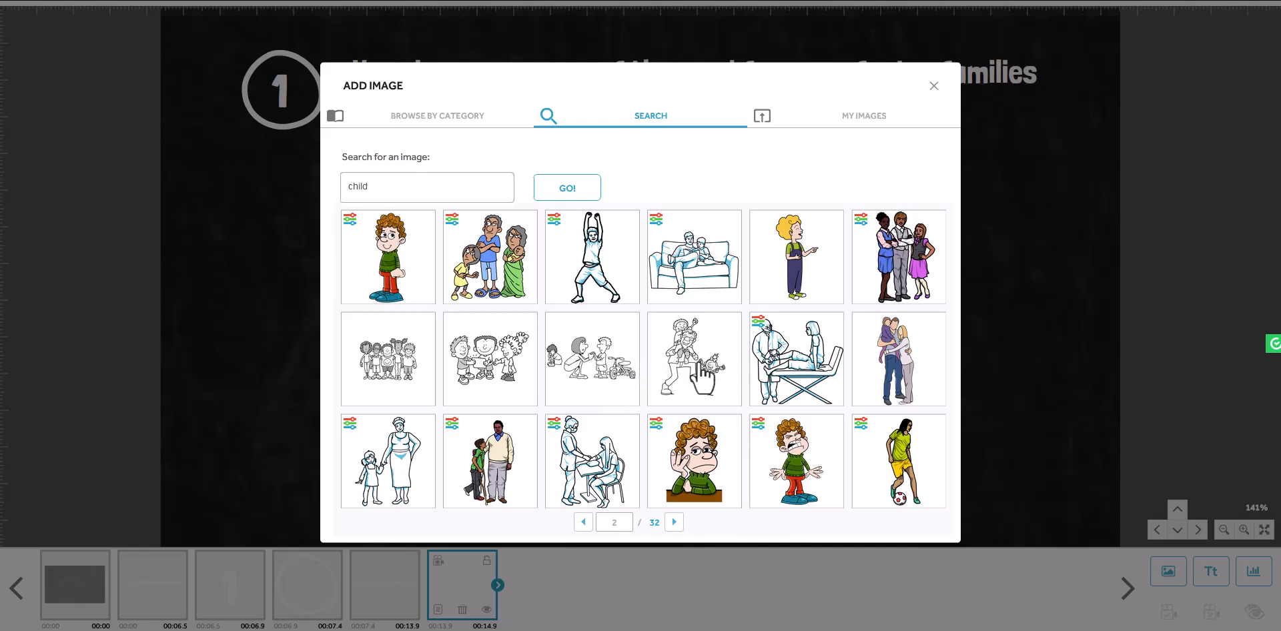
{"action": "left_click", "coordinate": [675, 522]}
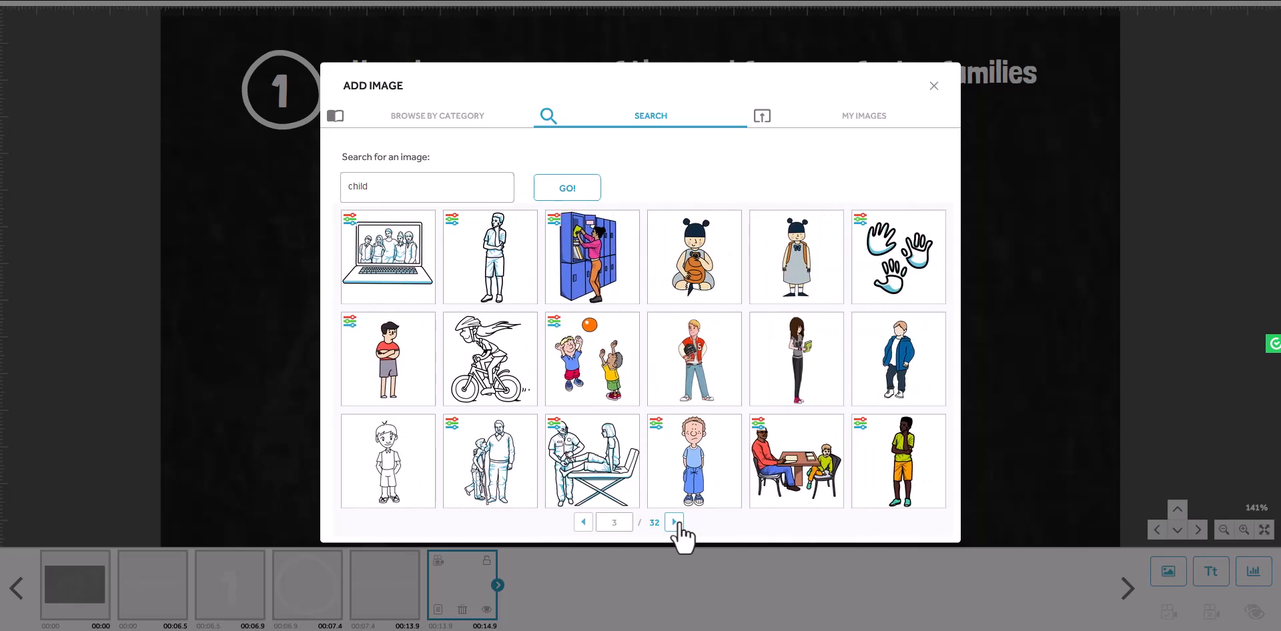
{"action": "left_click", "coordinate": [674, 522]}
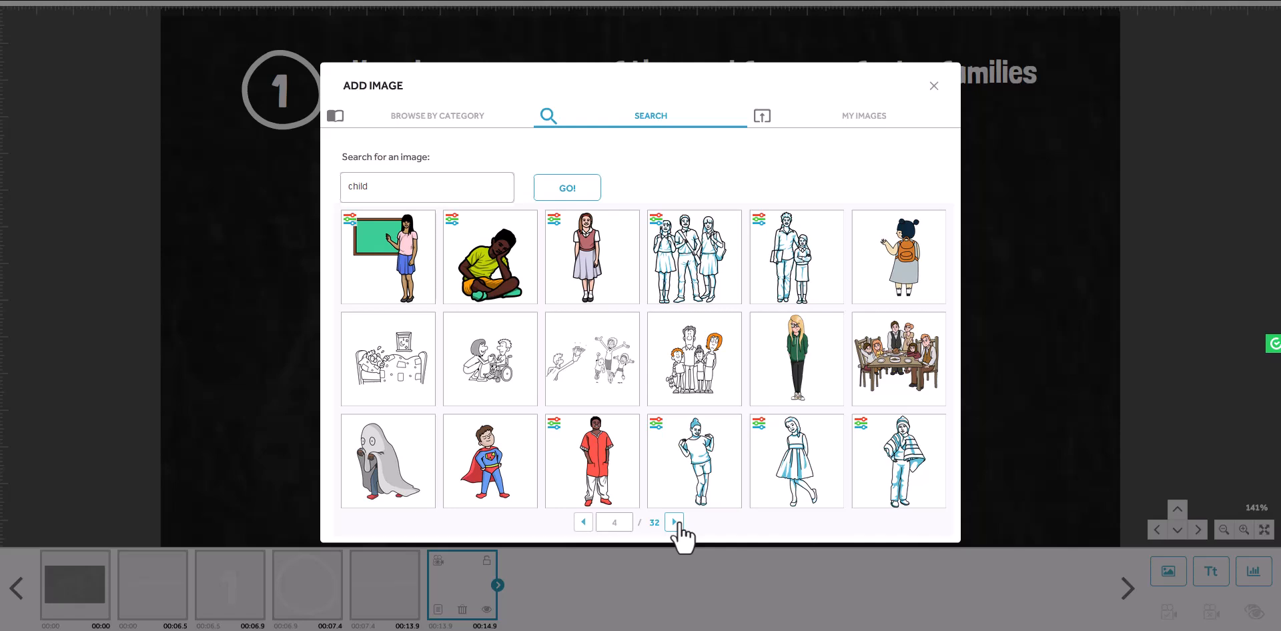
{"action": "left_click", "coordinate": [675, 522]}
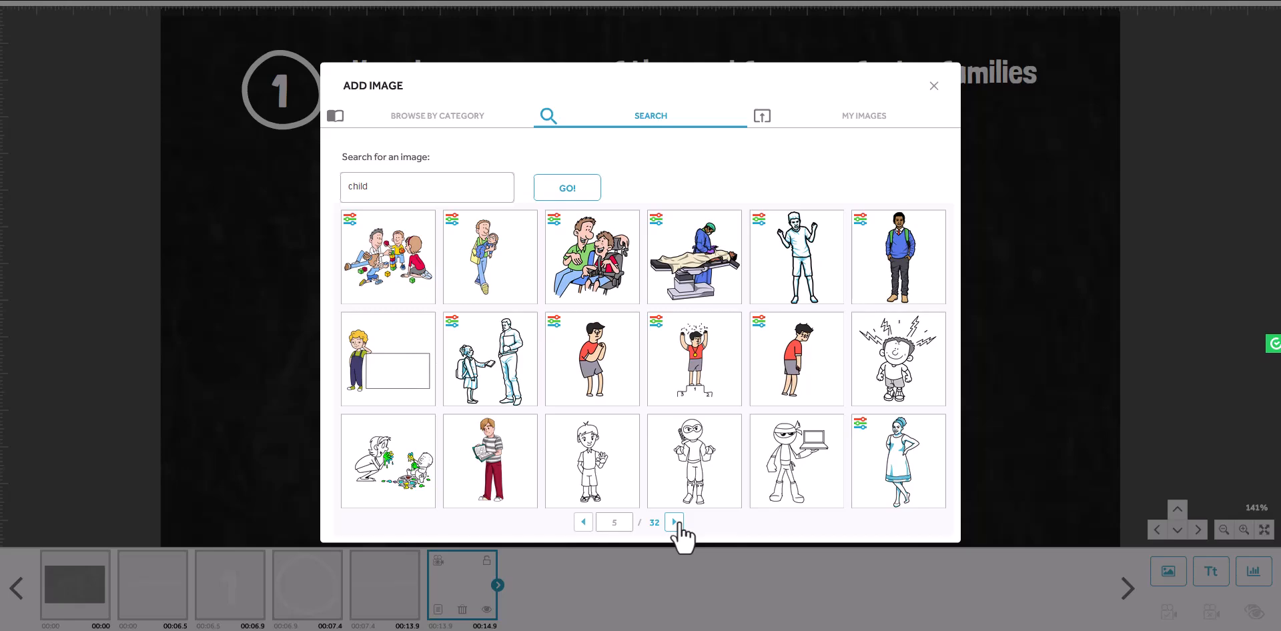
{"action": "left_click", "coordinate": [675, 523]}
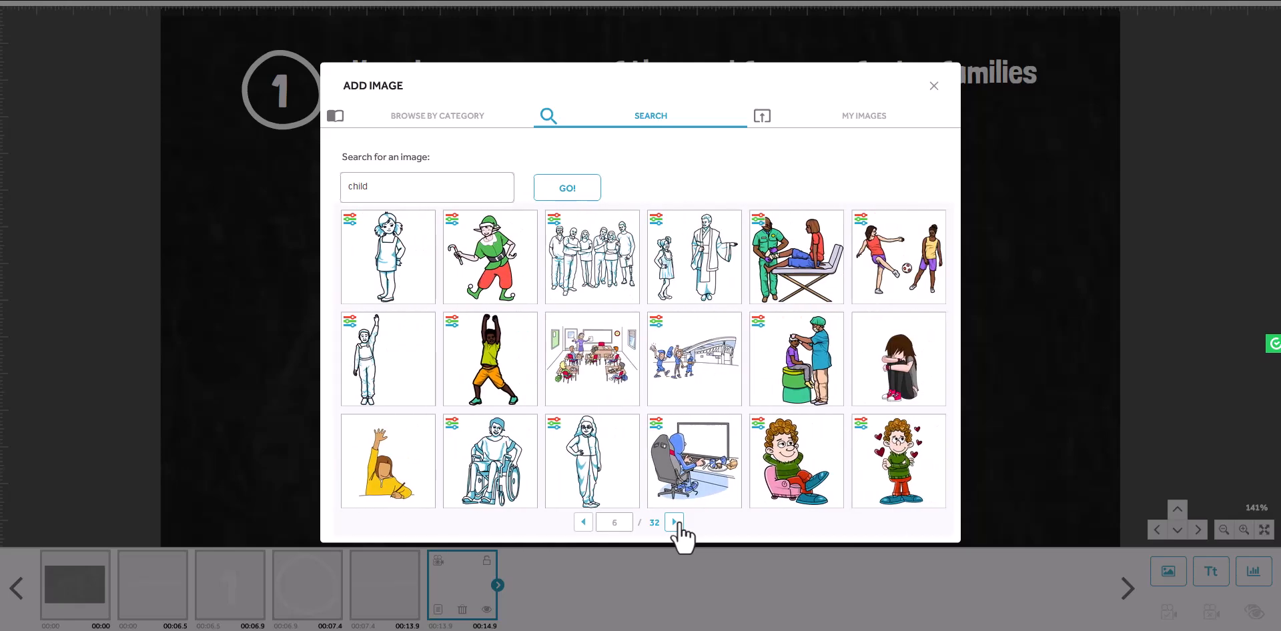
{"action": "left_click", "coordinate": [675, 522]}
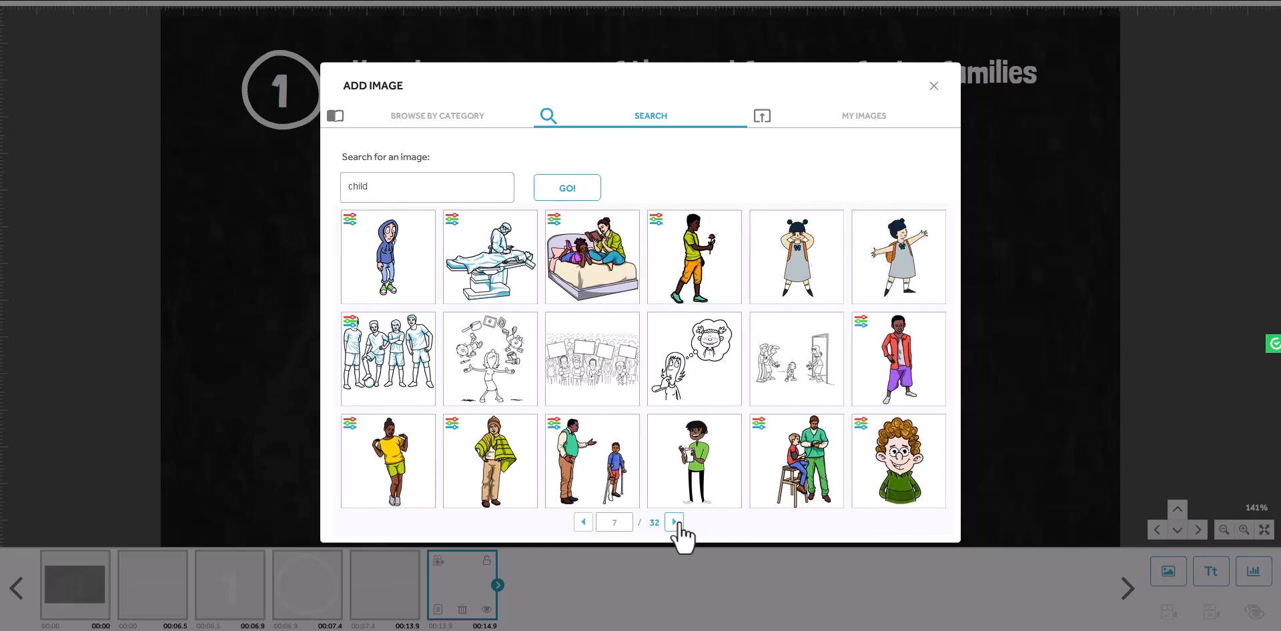
{"action": "left_click", "coordinate": [676, 522]}
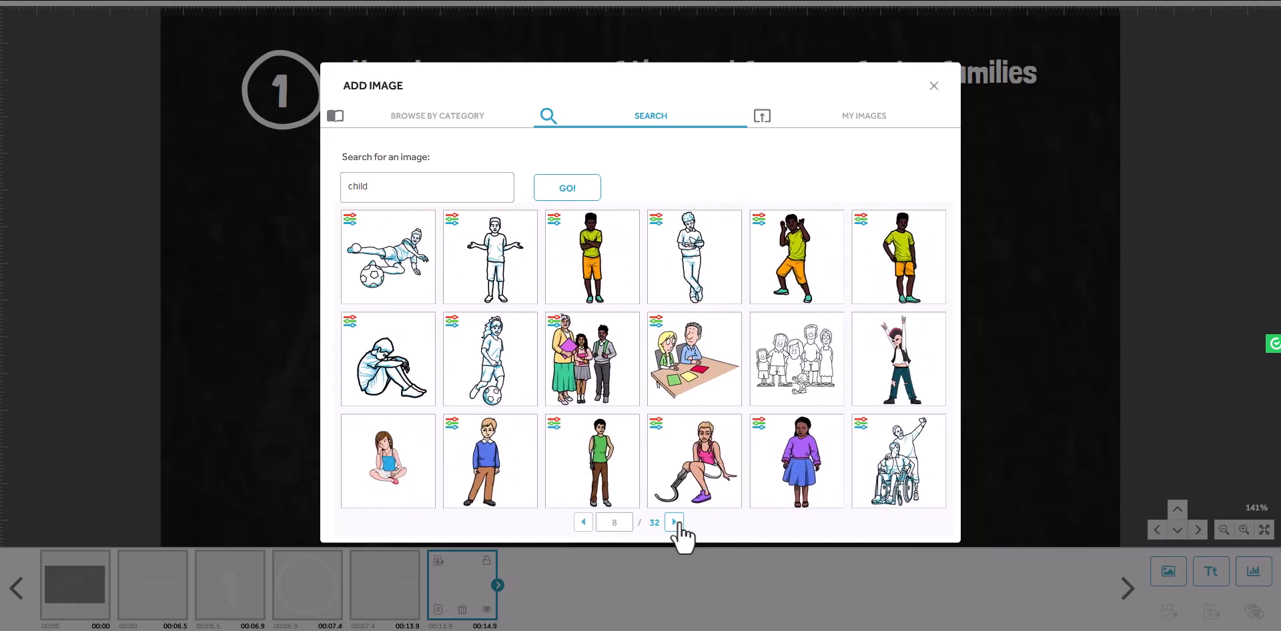
{"action": "left_click", "coordinate": [675, 523]}
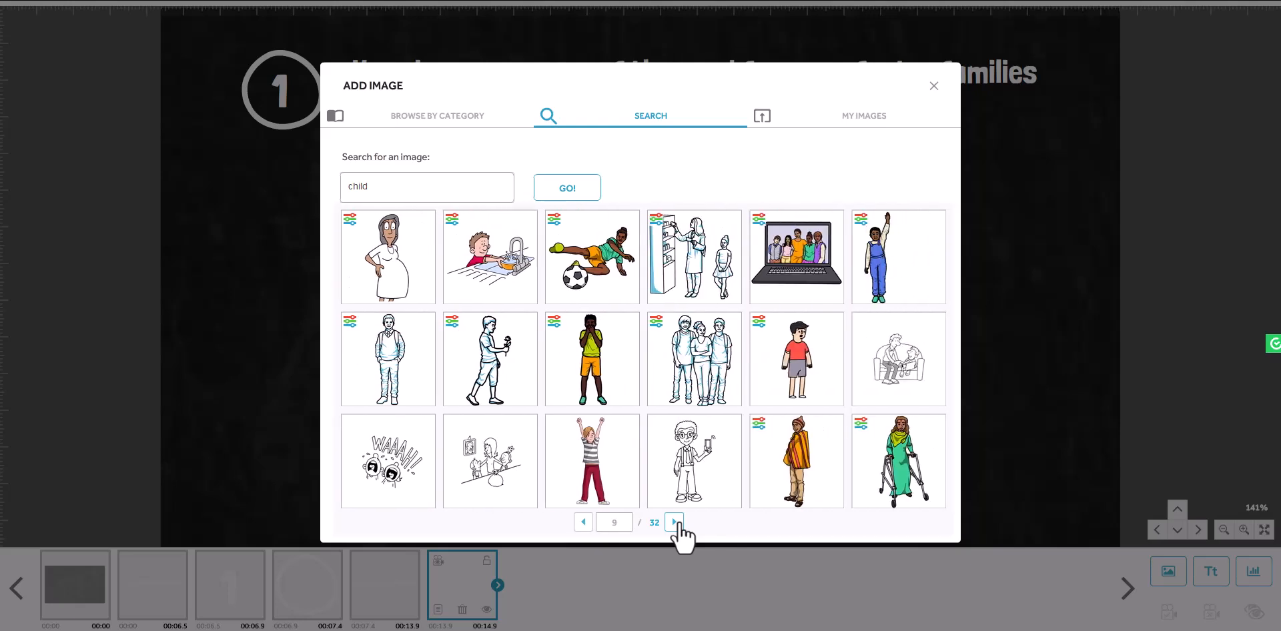
{"action": "left_click", "coordinate": [676, 523]}
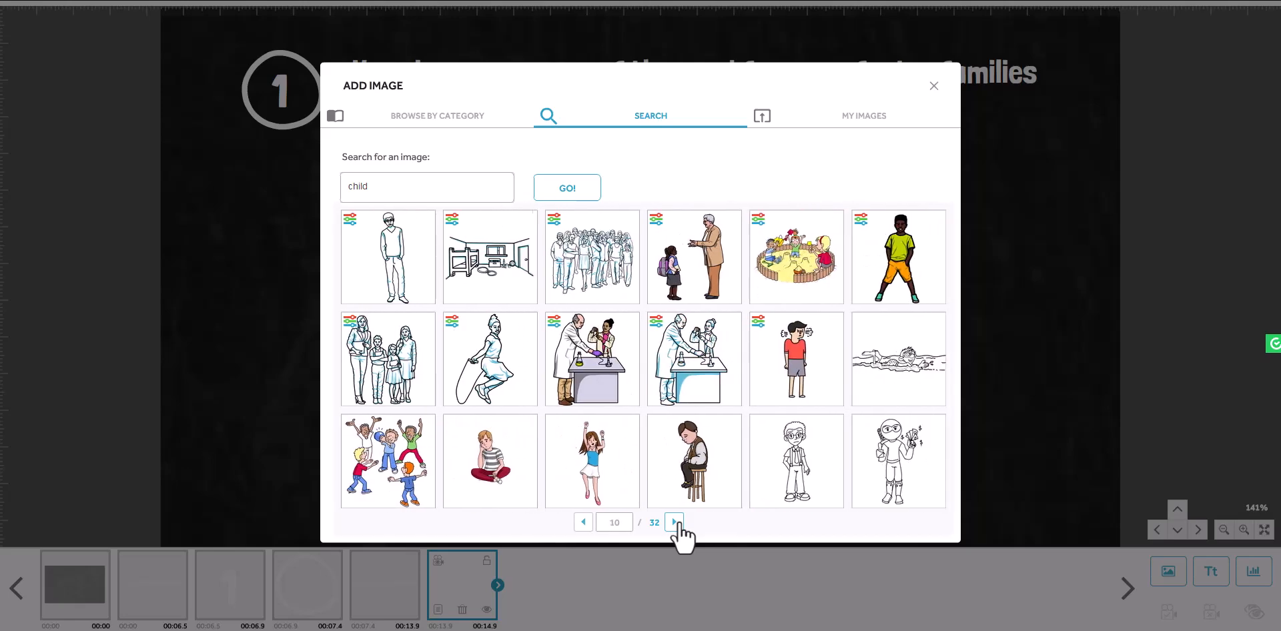
{"action": "left_click", "coordinate": [675, 523]}
{"action": "left_click", "coordinate": [676, 523]}
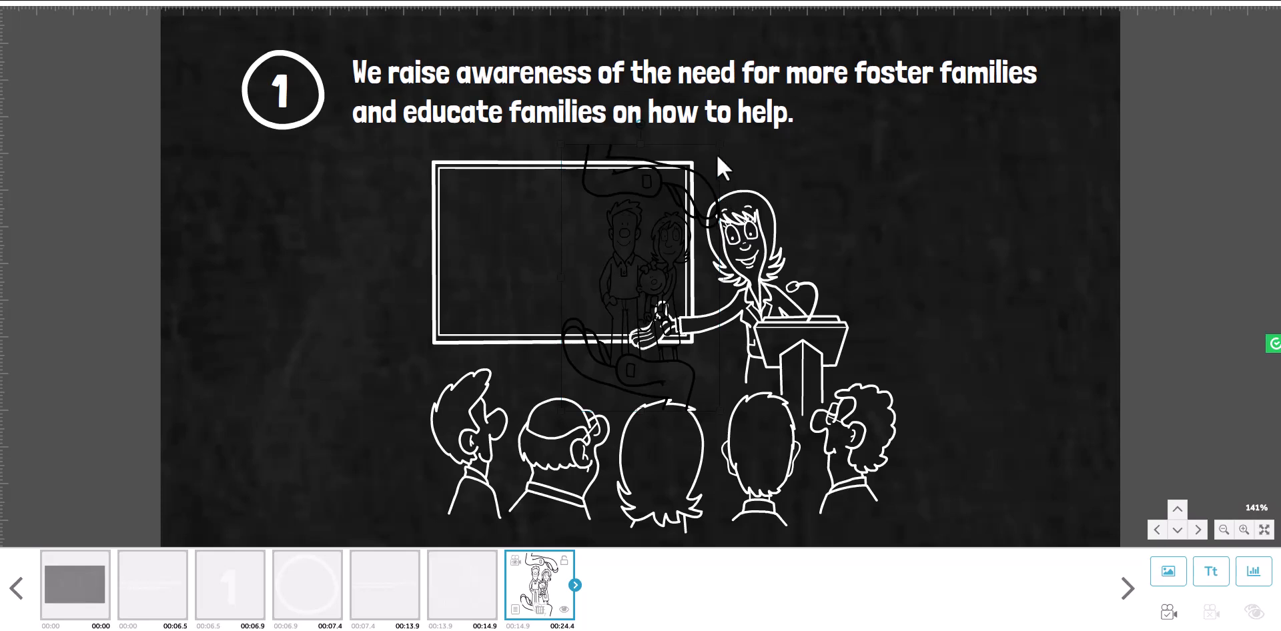
Shrink the family image and place it centrally inside the presenter's board.
{"action": "left_click_drag", "start_coordinate": [715, 154], "coordinate": [630, 133]}
{"action": "left_click_drag", "start_coordinate": [627, 396], "coordinate": [607, 339]}
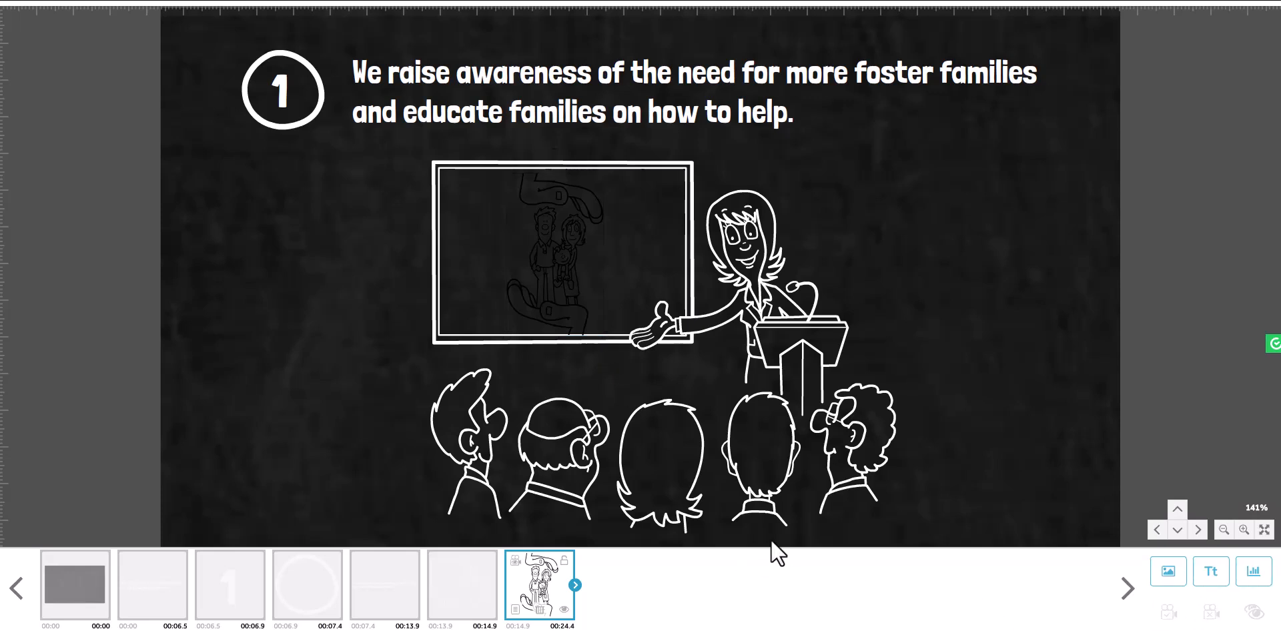
Change the family image from full colour to an outline in white, #ffffff.
{"action": "left_click", "coordinate": [516, 607]}
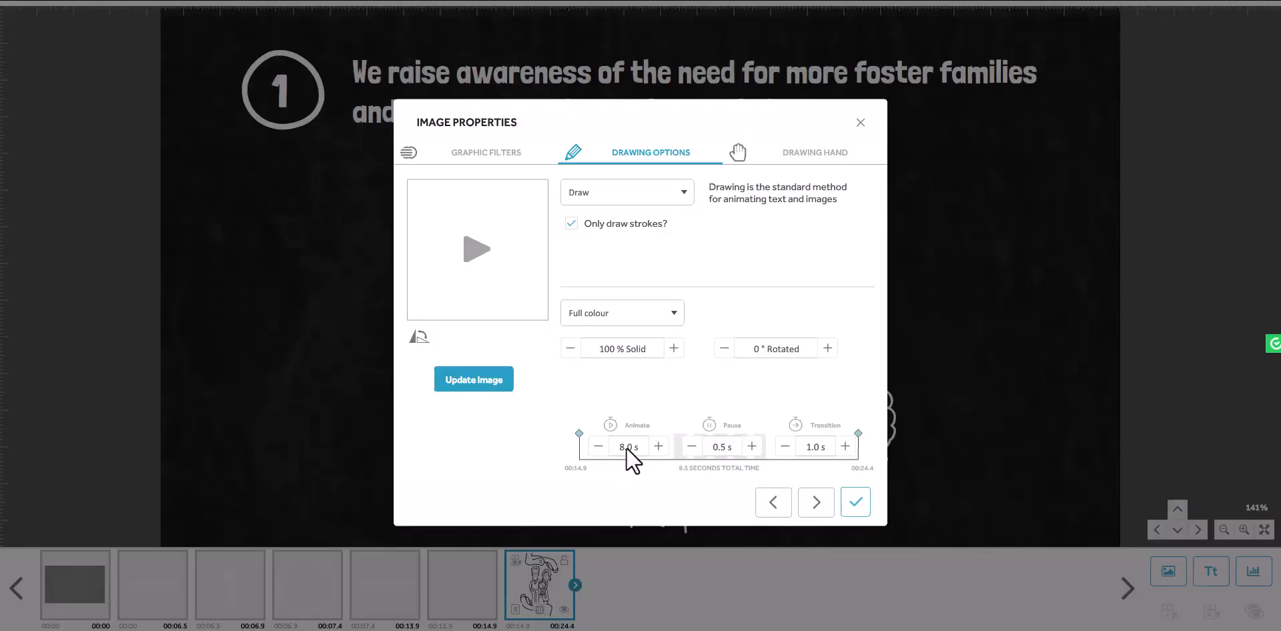
{"action": "left_click", "coordinate": [626, 324]}
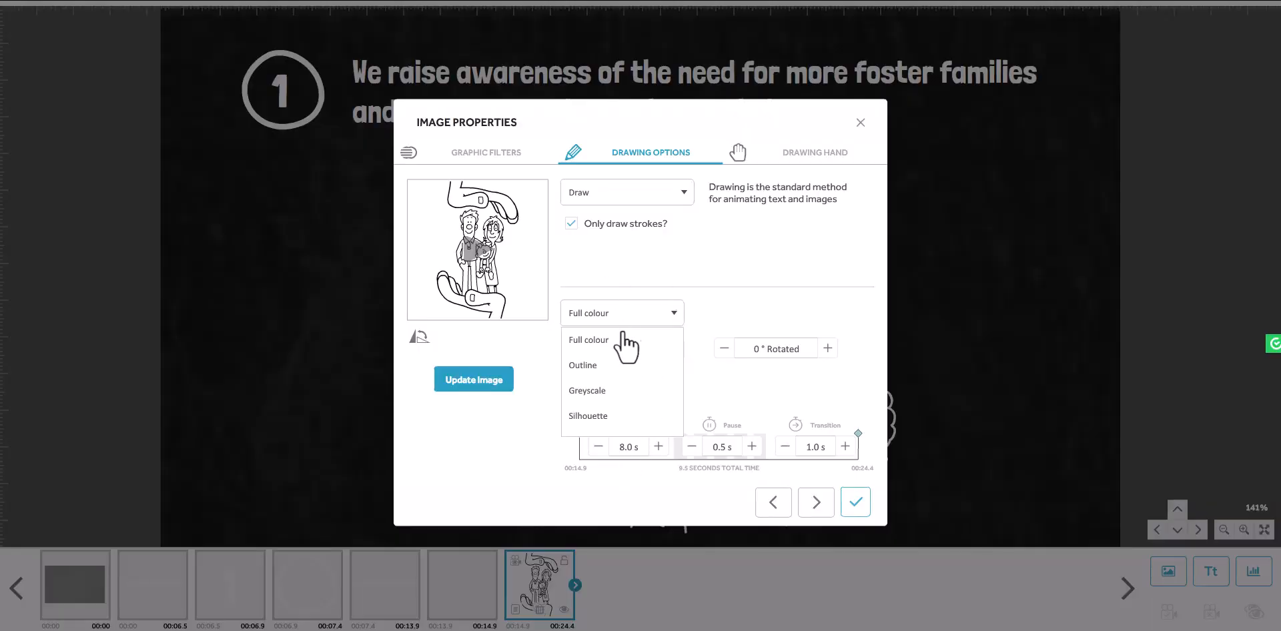
{"action": "left_click", "coordinate": [607, 365]}
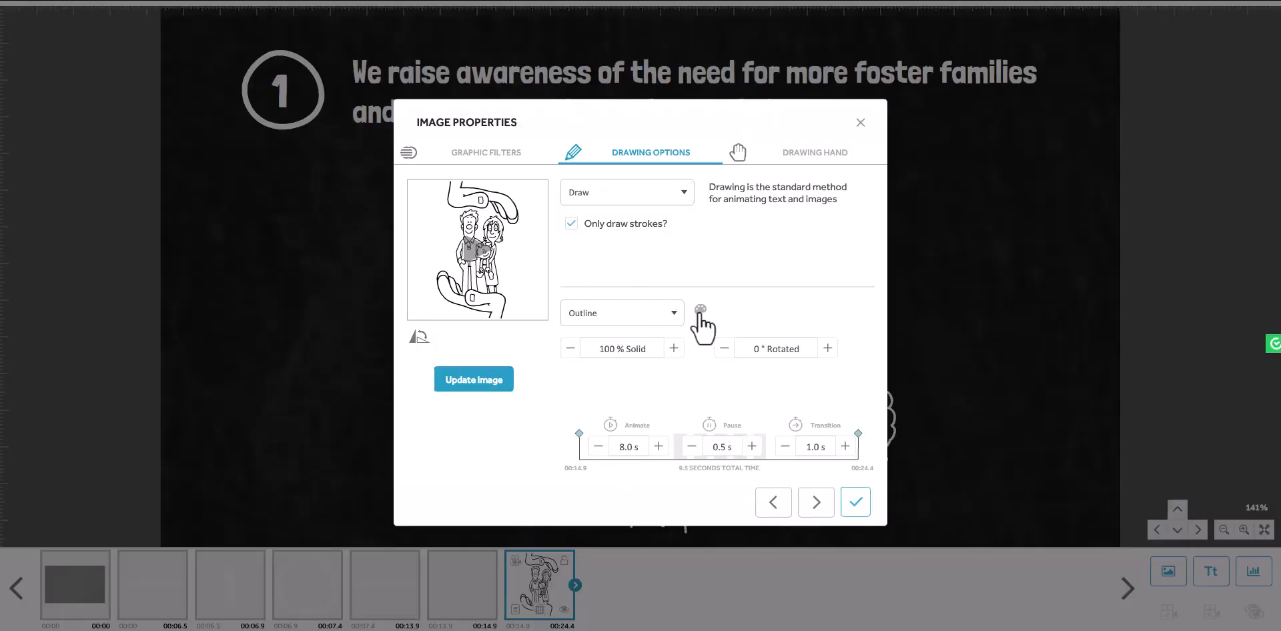
{"action": "left_click", "coordinate": [699, 311]}
{"action": "left_click", "coordinate": [541, 345]}
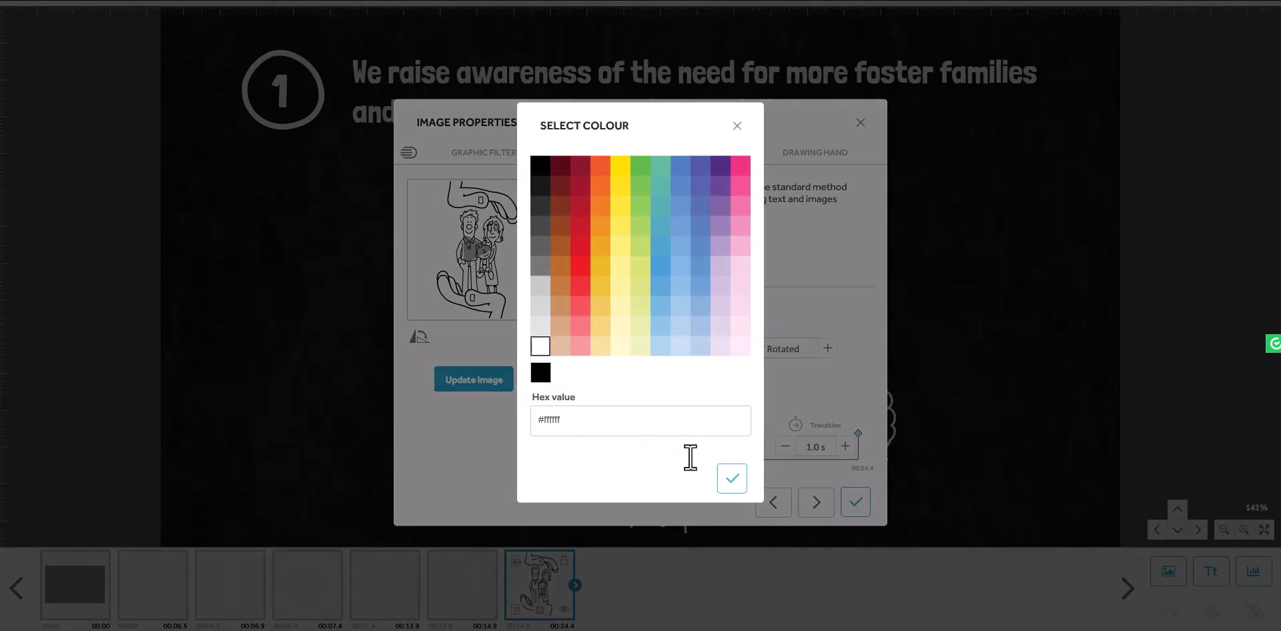
{"action": "left_click", "coordinate": [732, 479]}
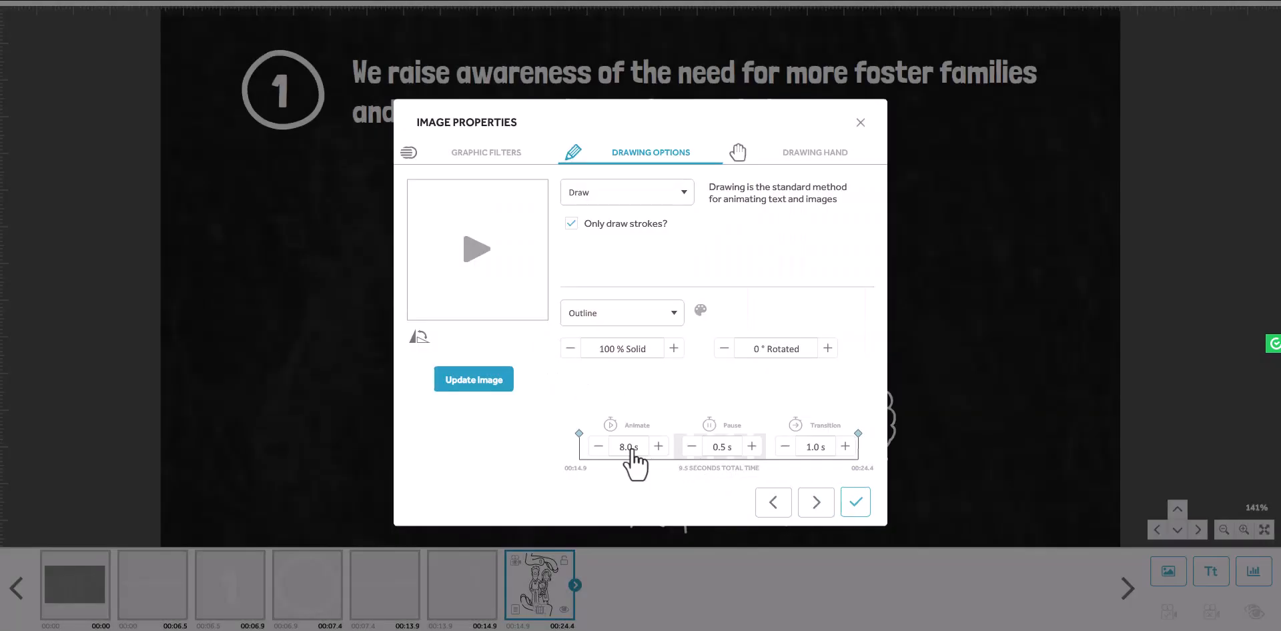
Set the family image's animate time to 2.0 s and apply its properties.
{"action": "left_click", "coordinate": [599, 447]}
{"action": "left_click", "coordinate": [599, 448]}
{"action": "left_click", "coordinate": [599, 447]}
{"action": "left_click", "coordinate": [598, 448]}
{"action": "left_click", "coordinate": [599, 447]}
{"action": "left_click", "coordinate": [598, 447]}
{"action": "left_click", "coordinate": [598, 447]}
{"action": "left_click", "coordinate": [598, 447]}
{"action": "left_click", "coordinate": [599, 447]}
{"action": "left_click", "coordinate": [598, 447]}
{"action": "left_click", "coordinate": [599, 447]}
{"action": "left_click", "coordinate": [854, 506]}
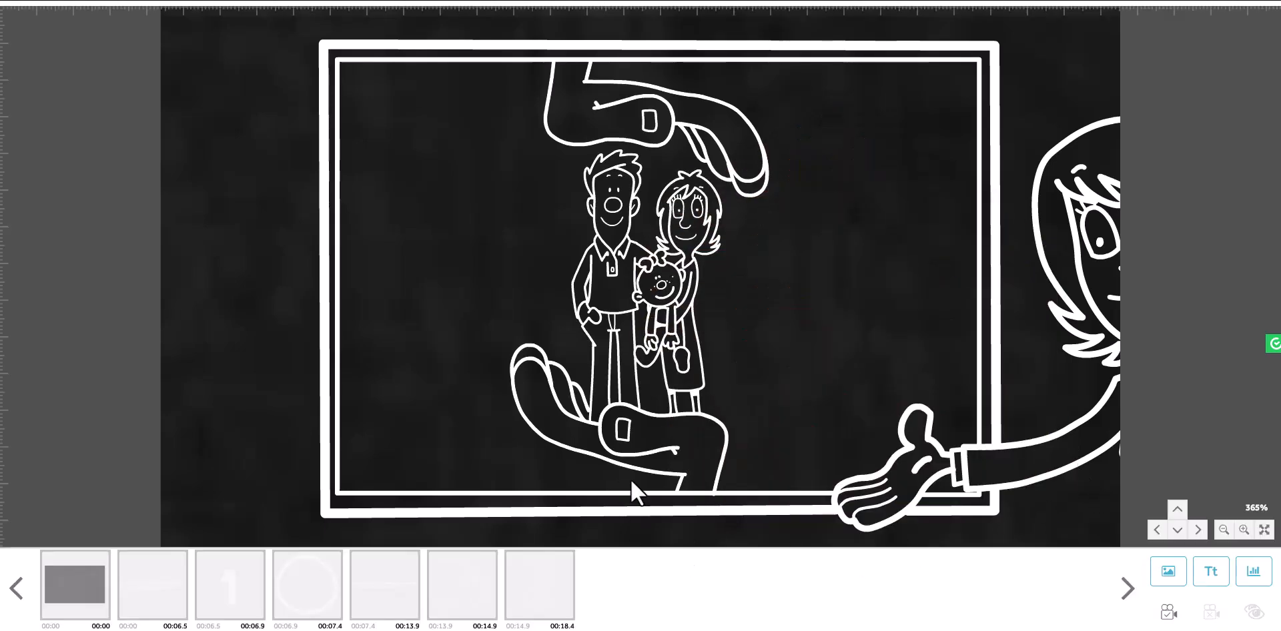
Set the foster families bullet text's transition and pause times to 0.0 s and apply its properties.
{"action": "left_click", "coordinate": [465, 589]}
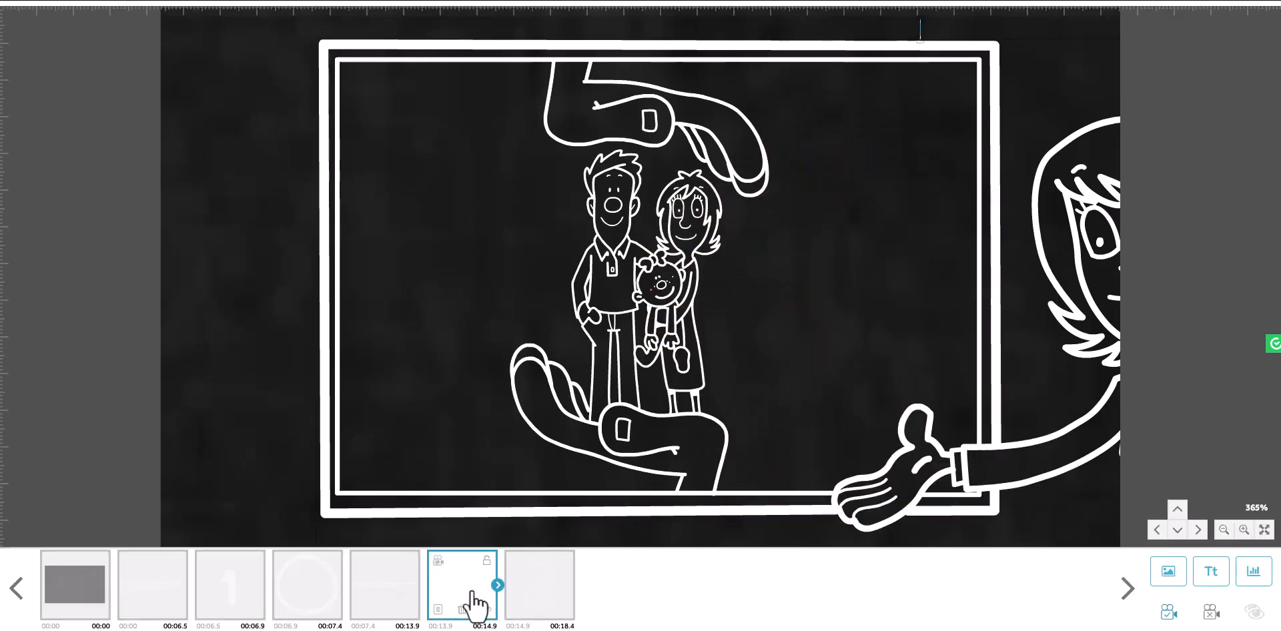
{"action": "left_click", "coordinate": [394, 598]}
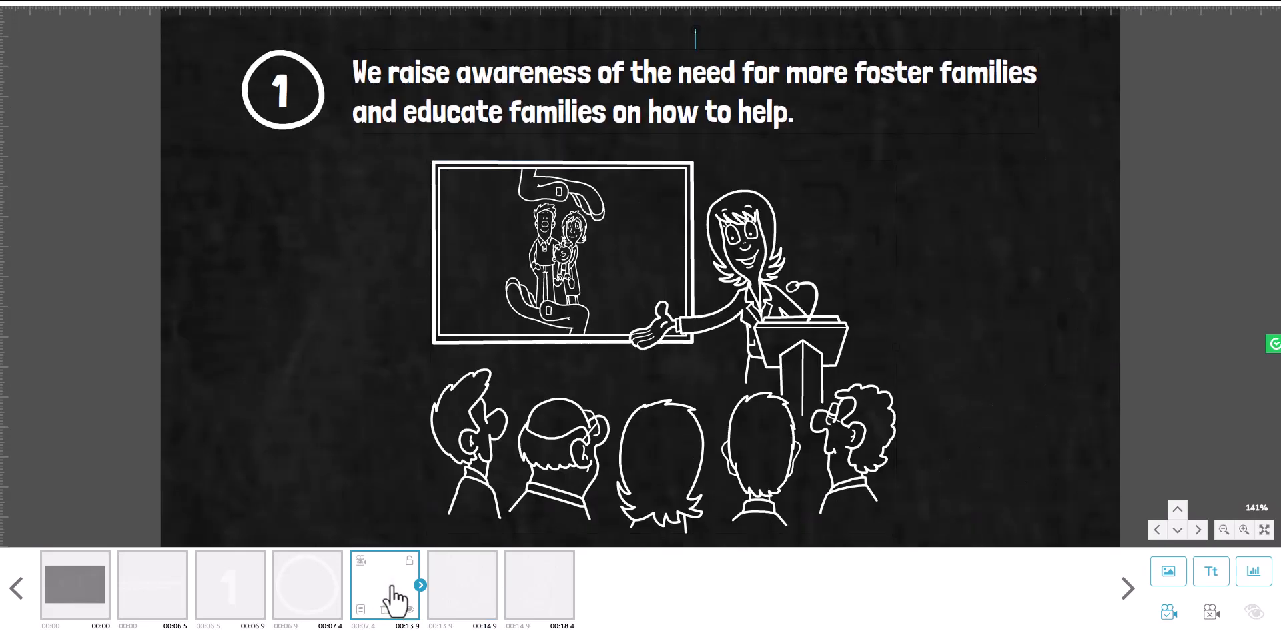
{"action": "left_click", "coordinate": [361, 610]}
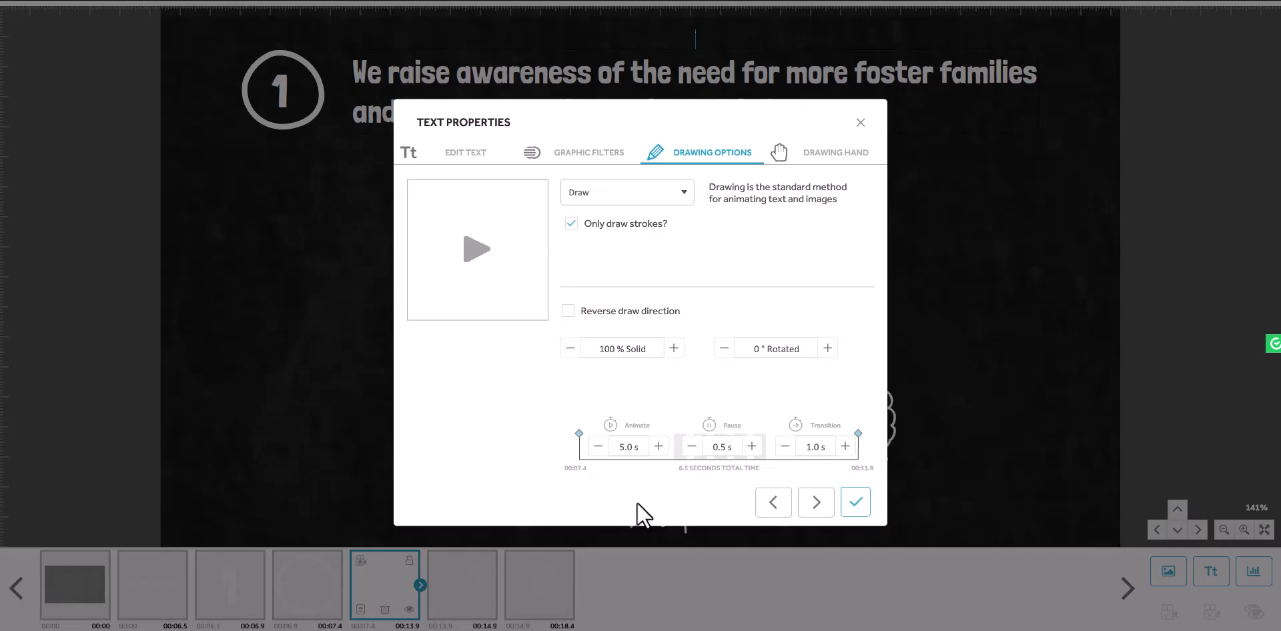
{"action": "left_click", "coordinate": [786, 446]}
{"action": "left_click", "coordinate": [786, 447]}
{"action": "left_click", "coordinate": [692, 446]}
{"action": "left_click", "coordinate": [854, 510]}
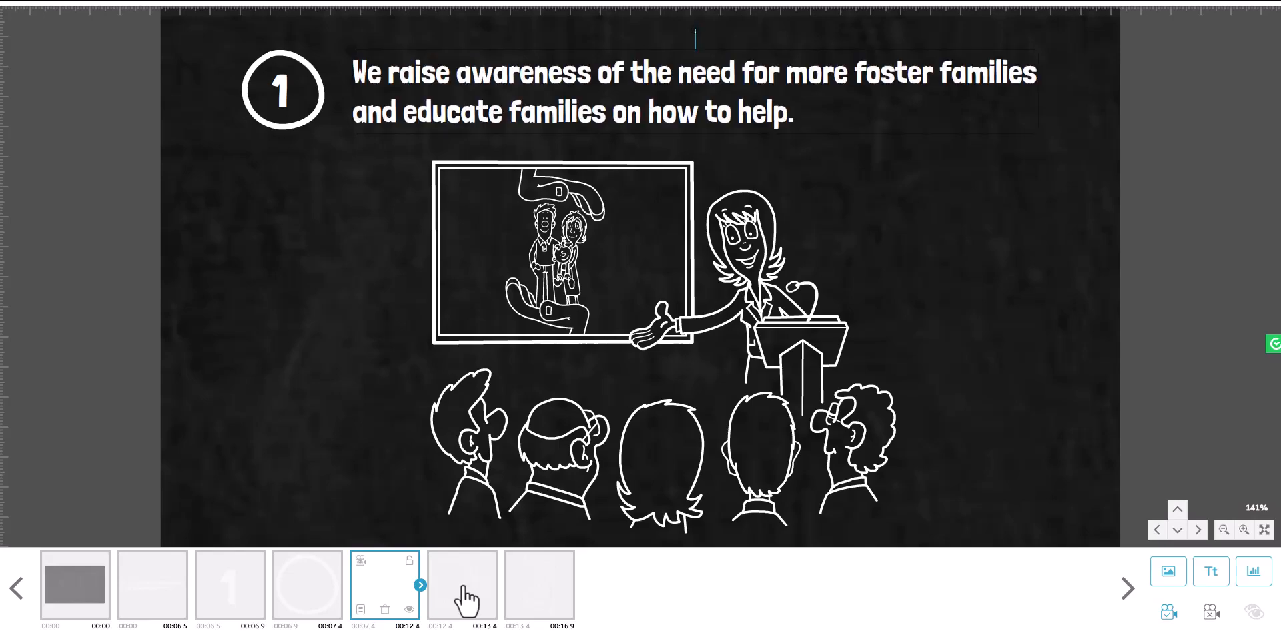
Set the presenter and audience image's transition time to 1.0 s and apply its properties.
{"action": "left_click", "coordinate": [465, 597]}
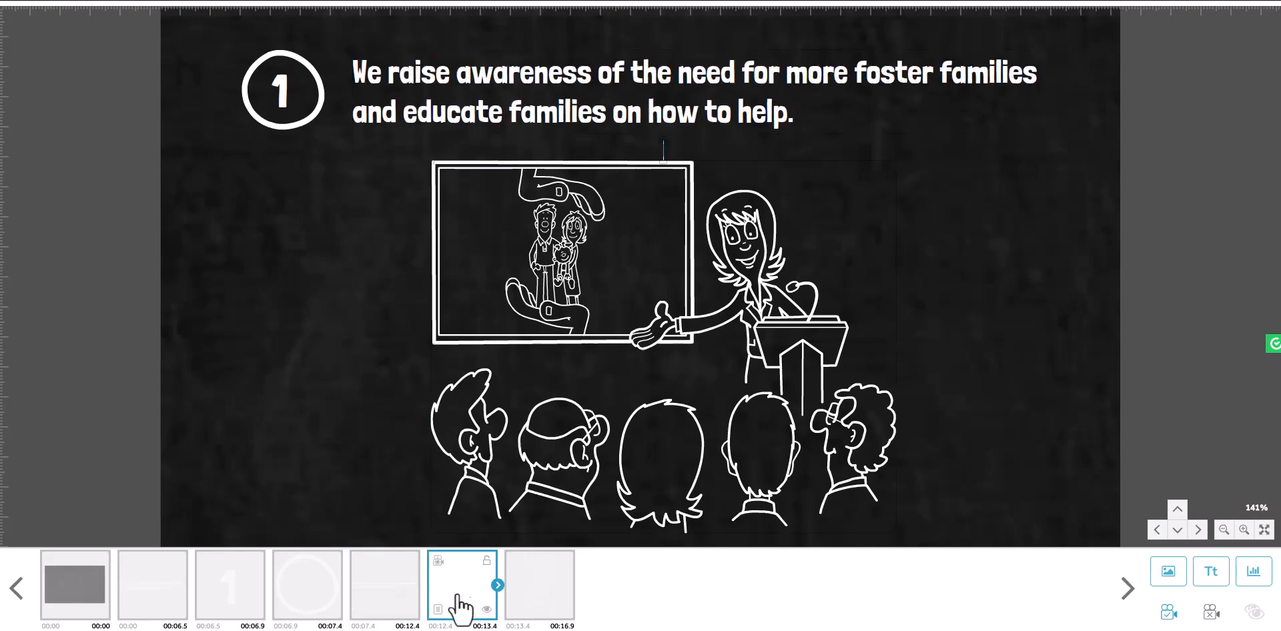
{"action": "left_click", "coordinate": [439, 610]}
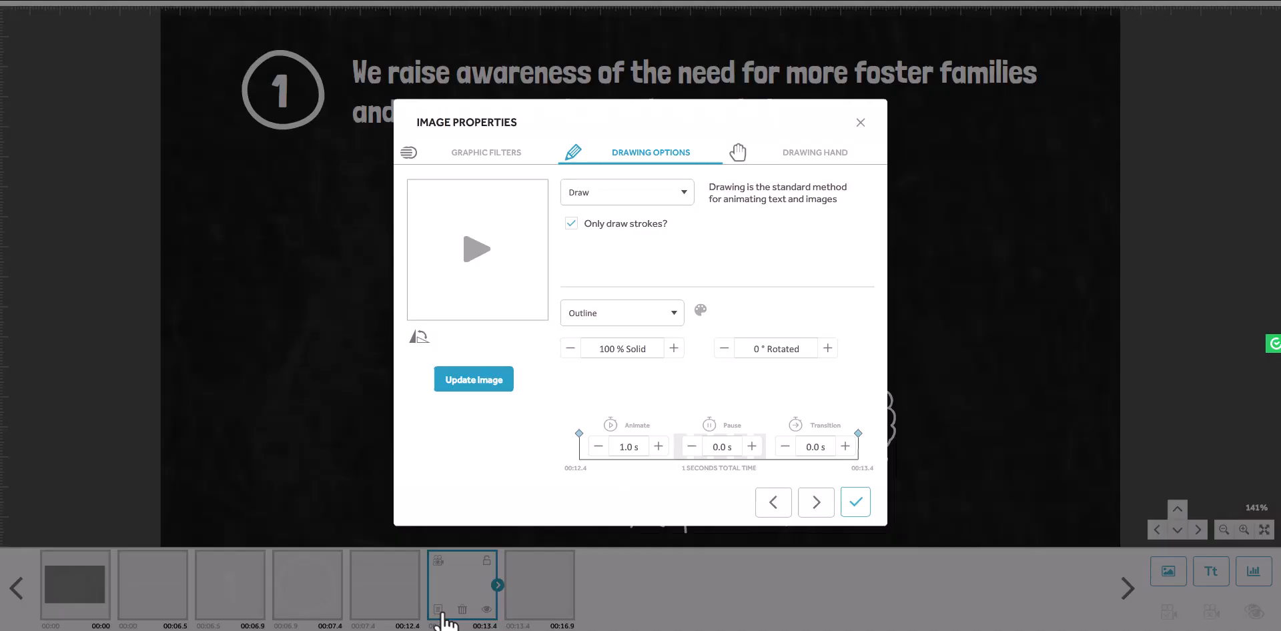
{"action": "left_click", "coordinate": [845, 446]}
{"action": "left_click", "coordinate": [856, 506]}
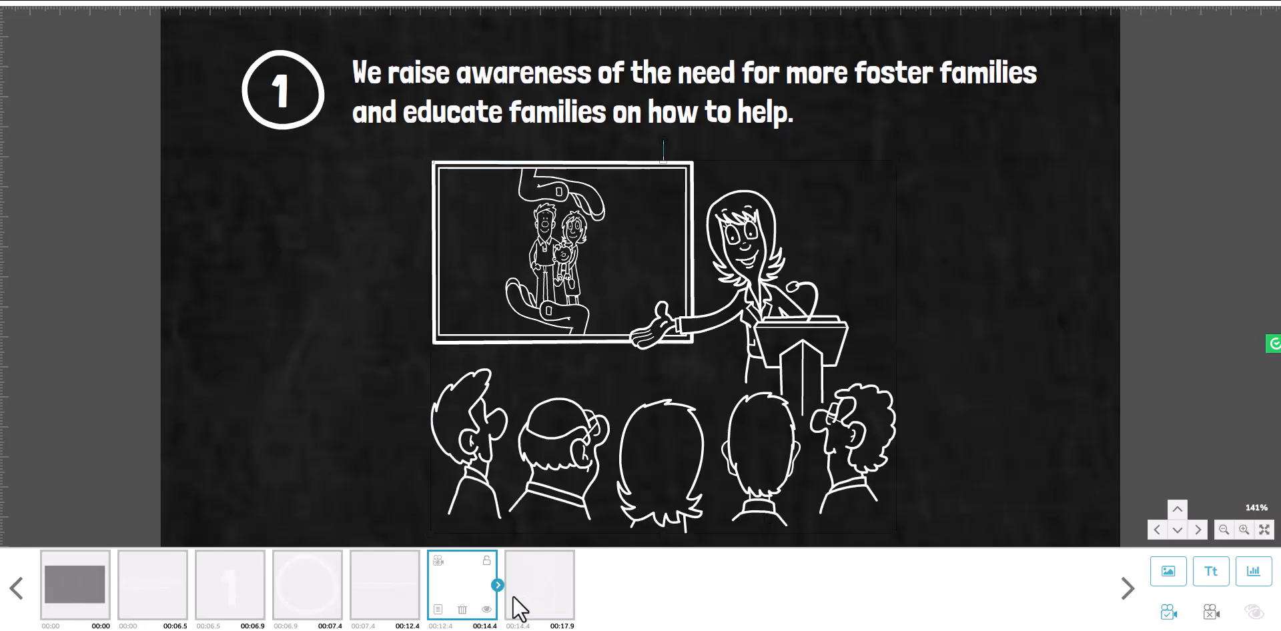
Set the family image's camera at 332% zoom, framing the whole board together with the presenter's face and pointing arm.
{"action": "left_click", "coordinate": [535, 595]}
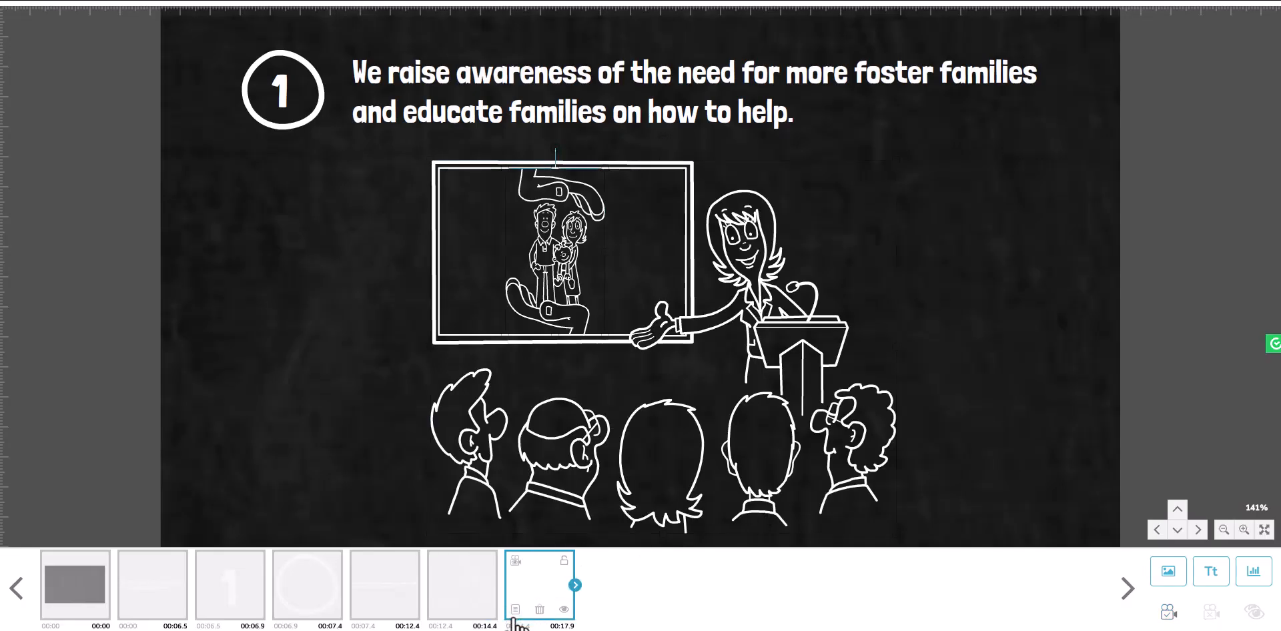
{"action": "left_click", "coordinate": [540, 593]}
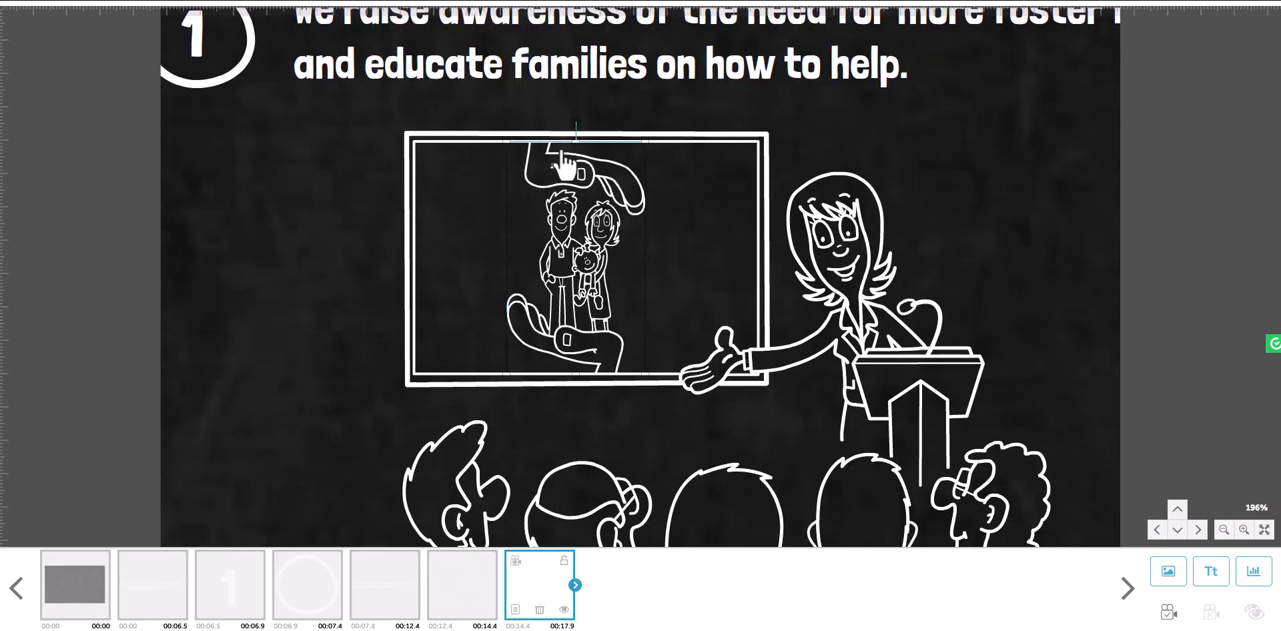
{"action": "double_click", "coordinate": [566, 257]}
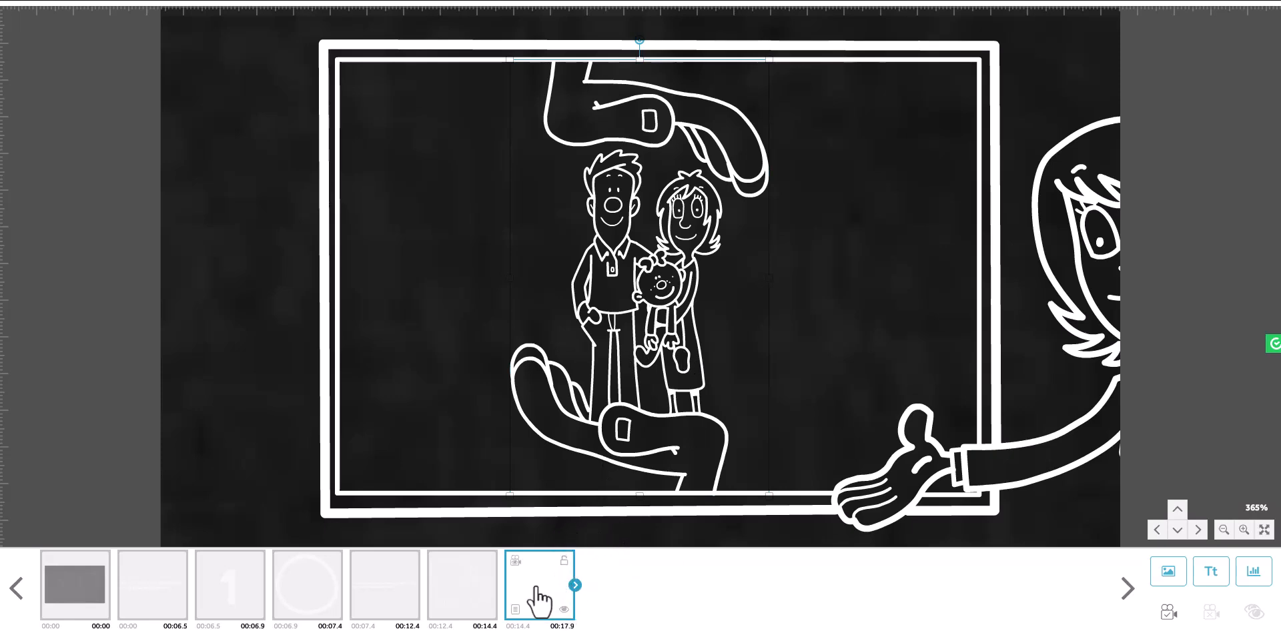
{"action": "scroll", "coordinate": [943, 370], "scroll_direction": "down", "scroll_amount": 1}
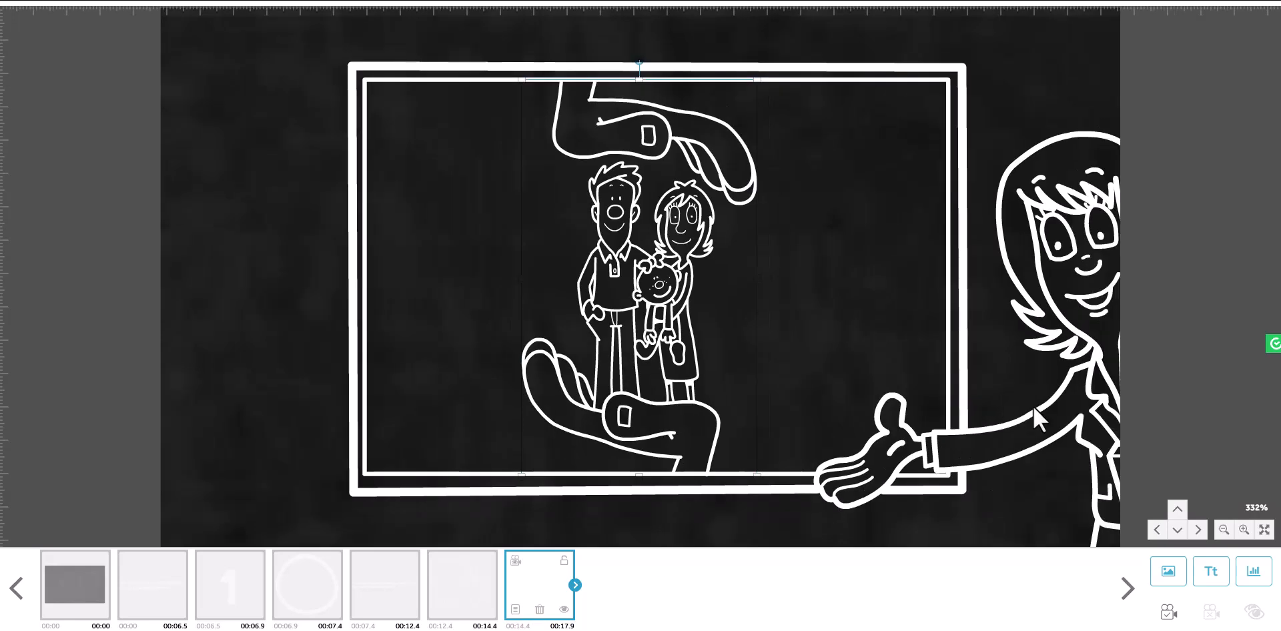
{"action": "scroll", "coordinate": [1032, 405], "scroll_direction": "down", "scroll_amount": 2}
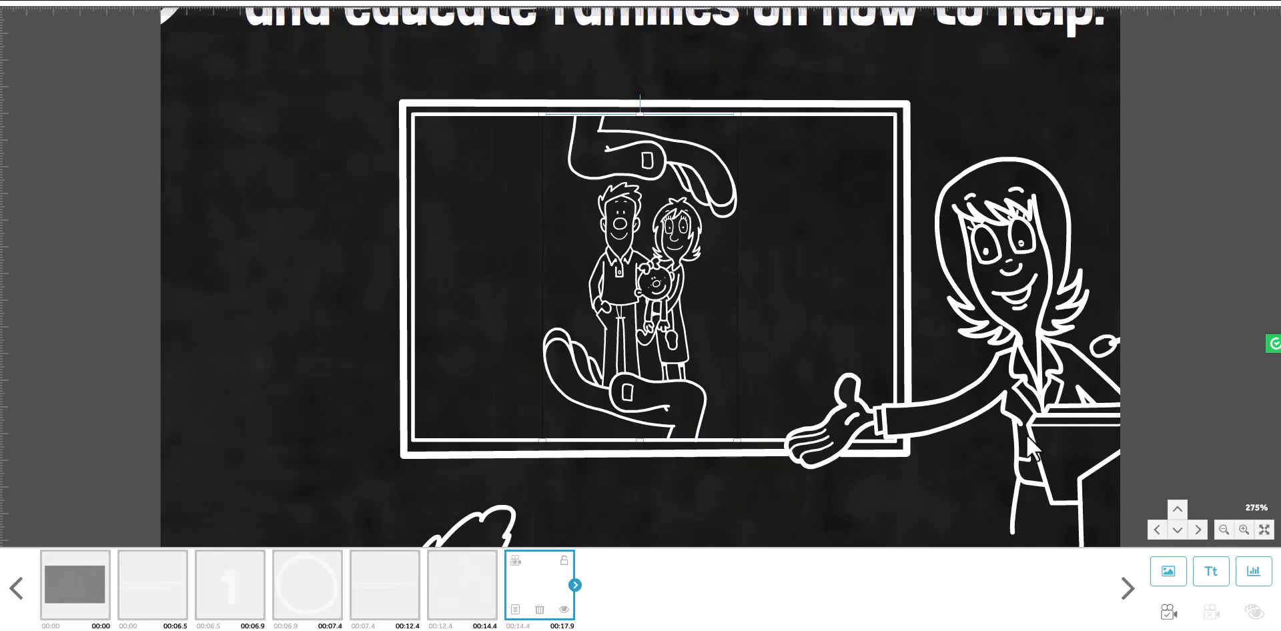
{"action": "mouse_move", "coordinate": [1003, 450]}
{"action": "left_mouse_down"}
{"action": "mouse_move", "coordinate": [939, 434]}
{"action": "mouse_move", "coordinate": [1003, 449]}
{"action": "left_mouse_up"}
{"action": "scroll", "coordinate": [898, 398], "scroll_direction": "up", "scroll_amount": 1}
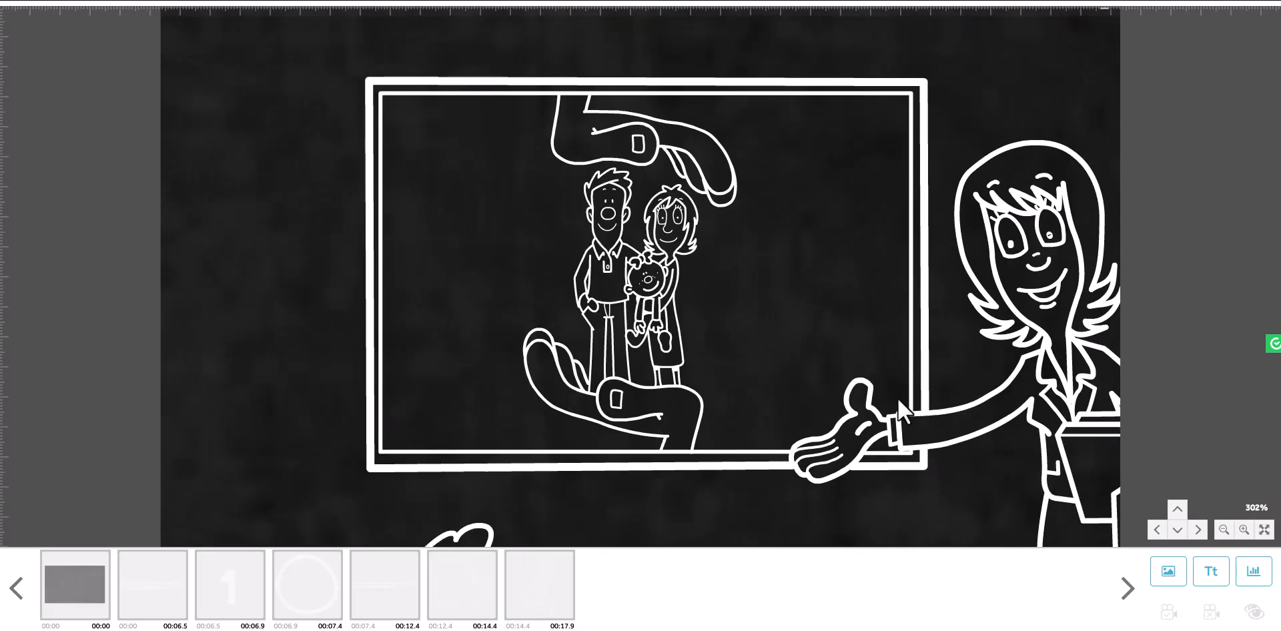
{"action": "scroll", "coordinate": [898, 398], "scroll_direction": "up", "scroll_amount": 1}
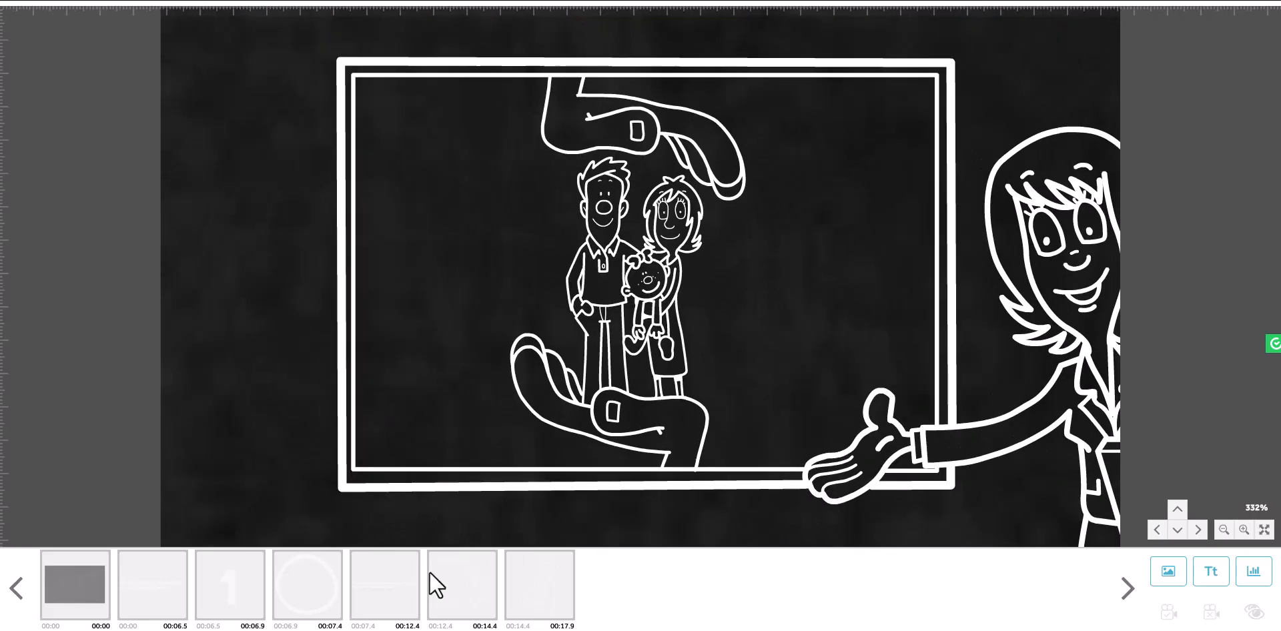
{"action": "left_click", "coordinate": [548, 576]}
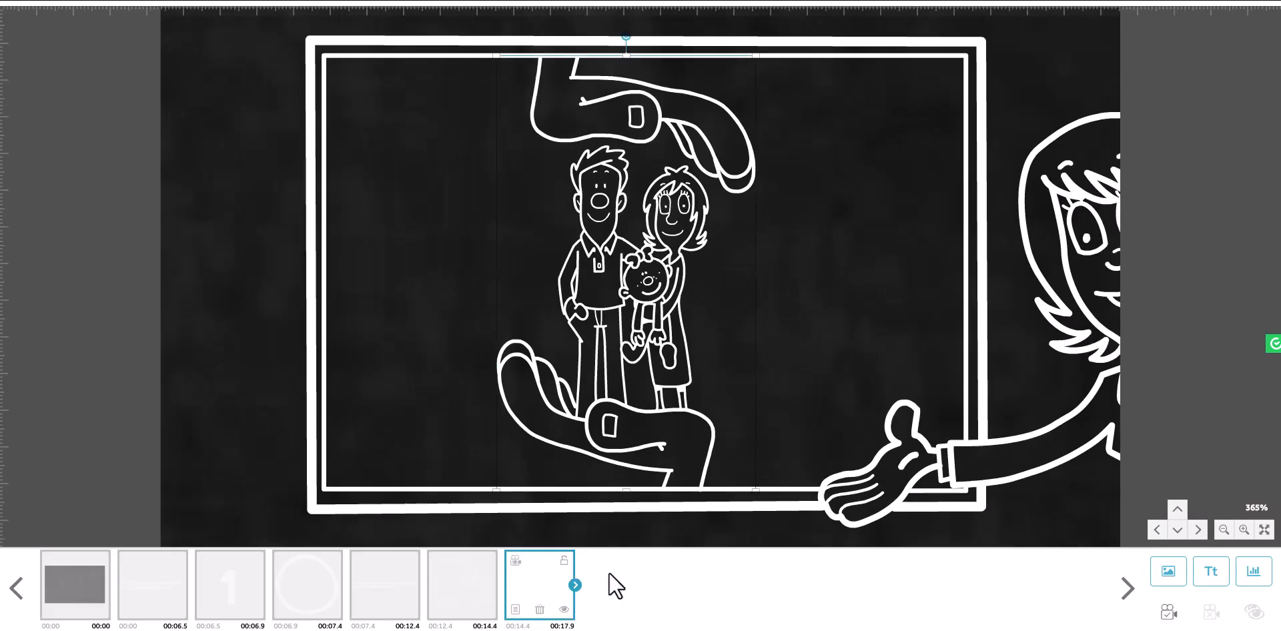
{"action": "left_click_drag", "start_coordinate": [1068, 531], "coordinate": [994, 531]}
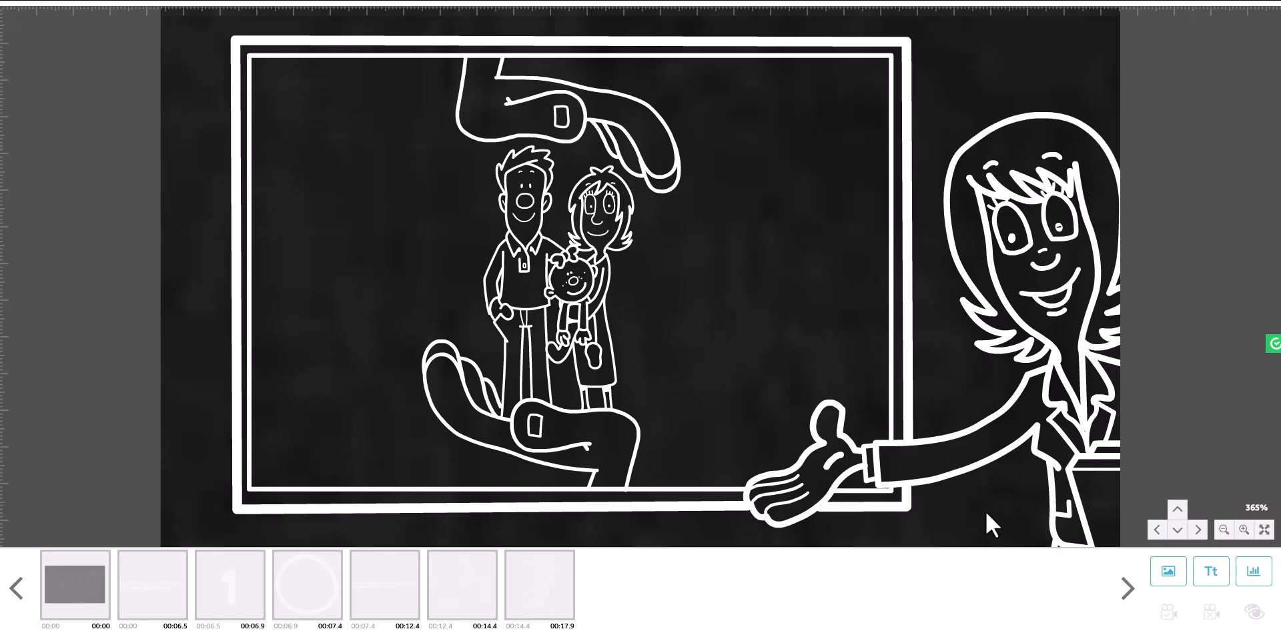
{"action": "scroll", "coordinate": [986, 514], "scroll_direction": "down", "scroll_amount": 1}
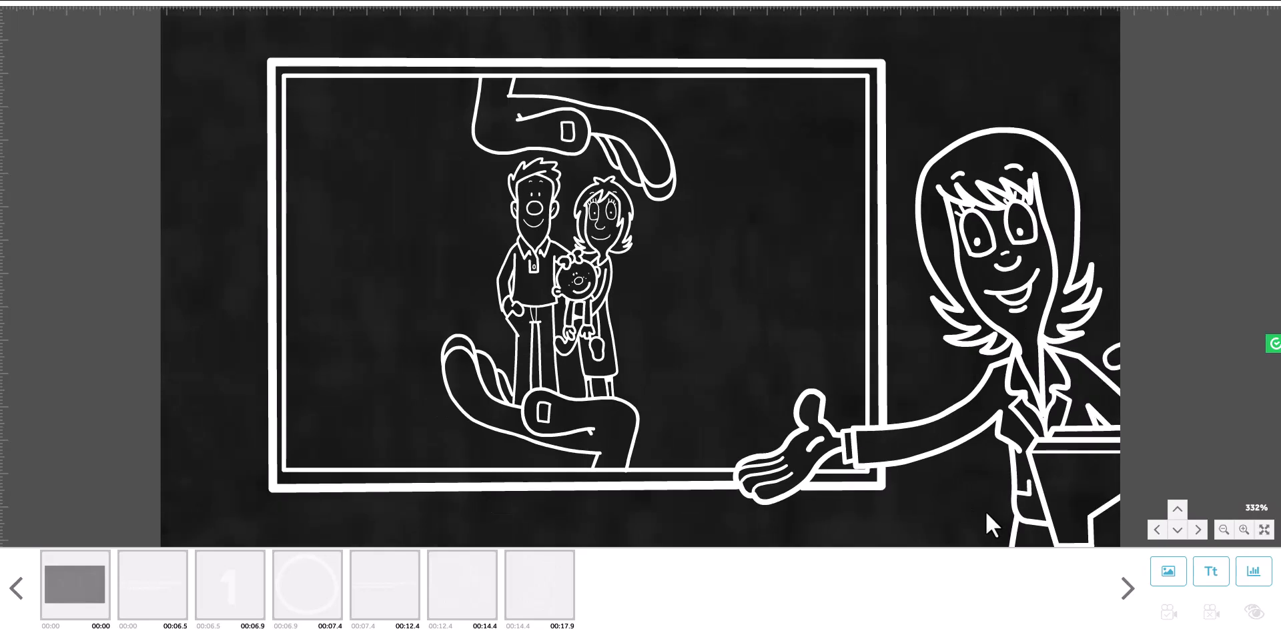
{"action": "left_click", "coordinate": [566, 594]}
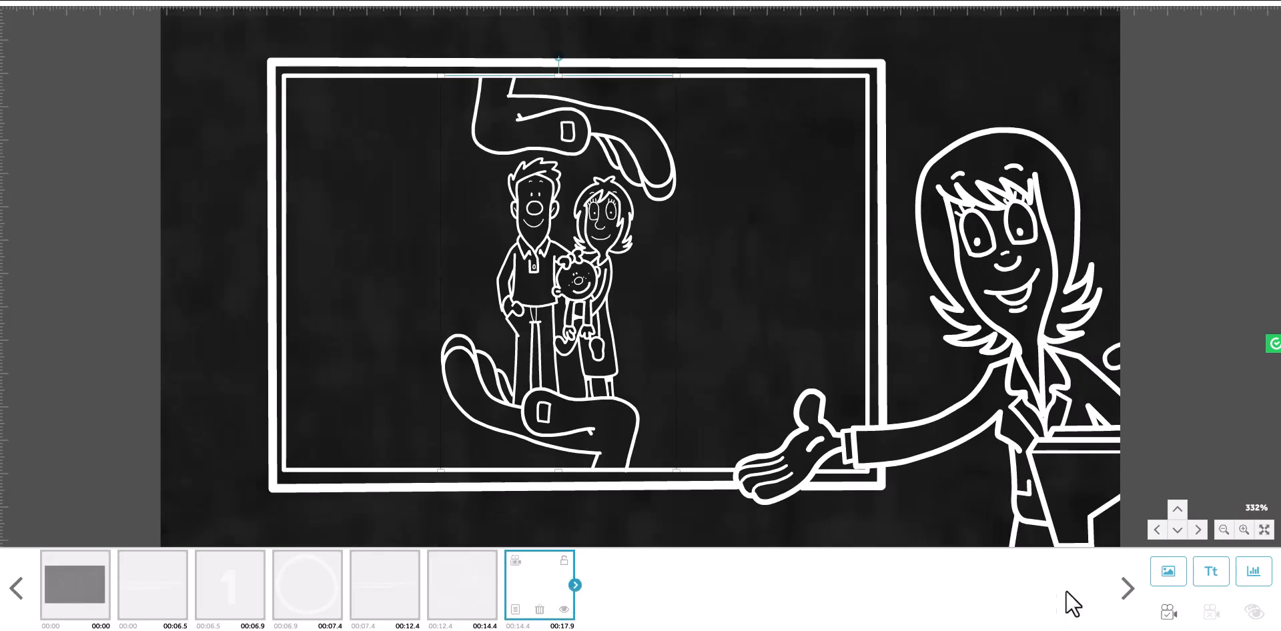
{"action": "left_click", "coordinate": [1168, 612]}
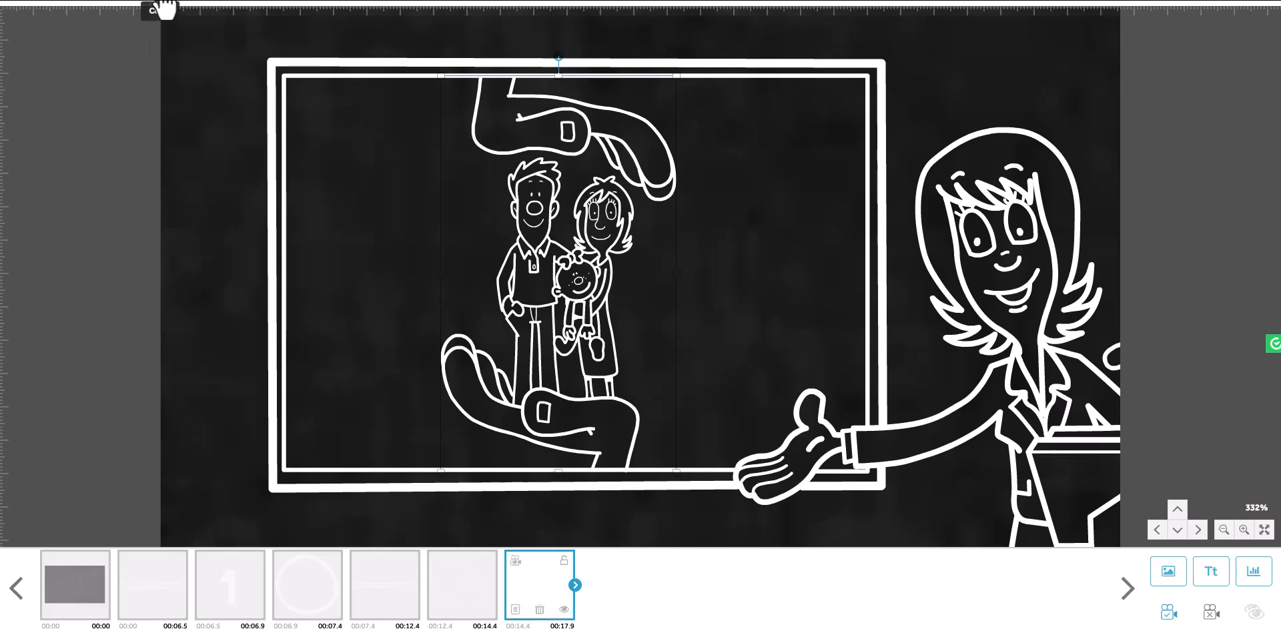
Duplicate the family image so the copy directly follows it at the end of the timeline.
{"action": "left_click", "coordinate": [194, 3]}
{"action": "left_click", "coordinate": [592, 403]}
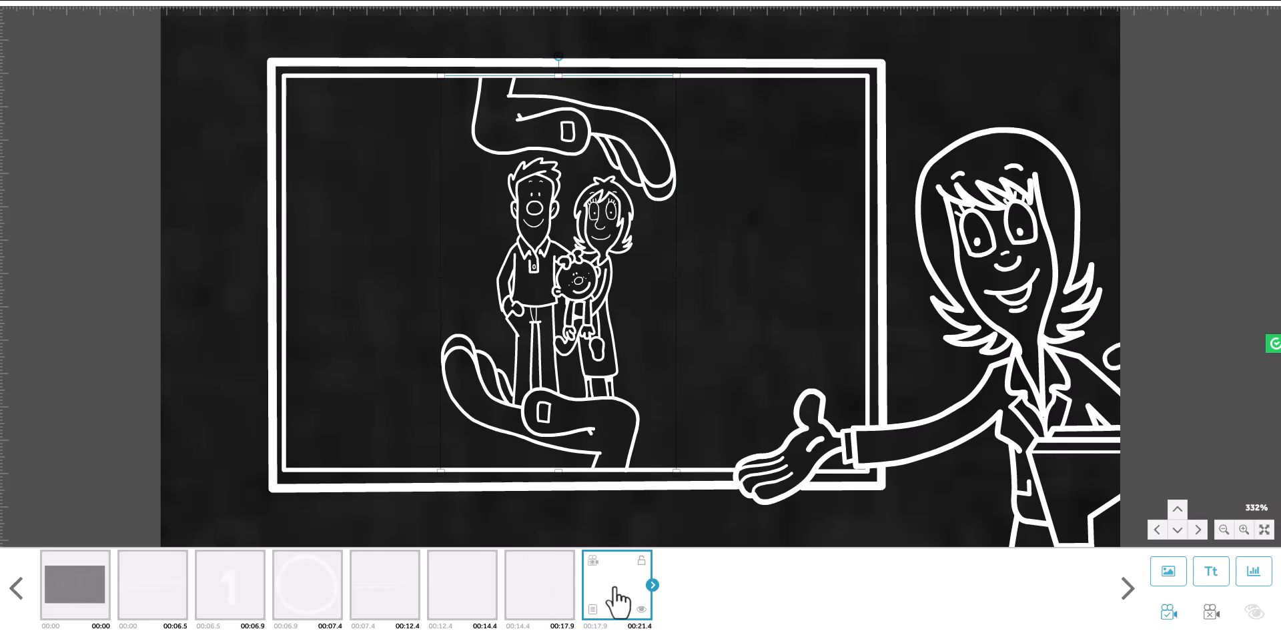
{"action": "left_click_drag", "start_coordinate": [617, 600], "coordinate": [547, 593]}
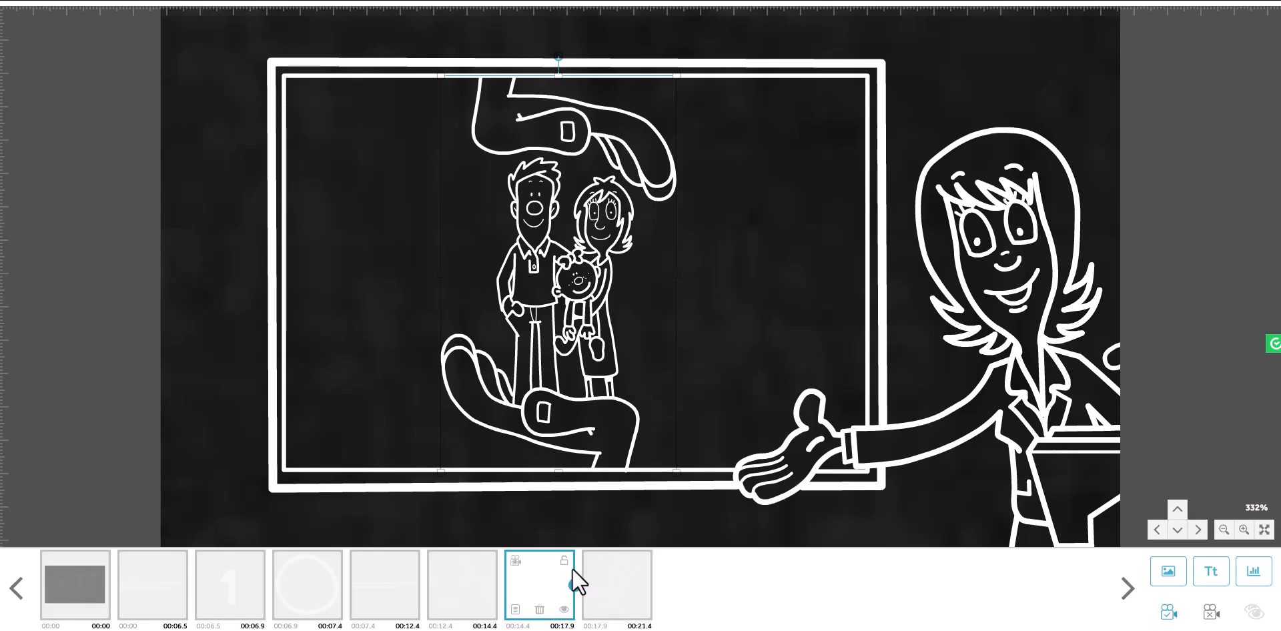
{"action": "left_click", "coordinate": [471, 597]}
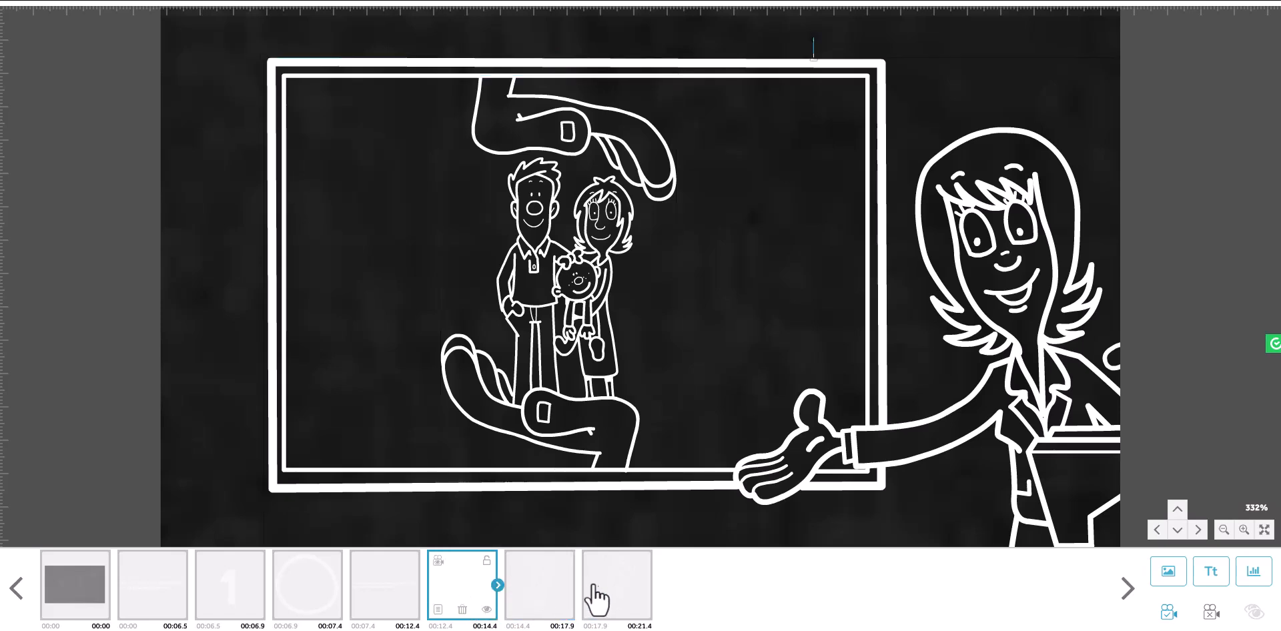
{"action": "left_click", "coordinate": [401, 596]}
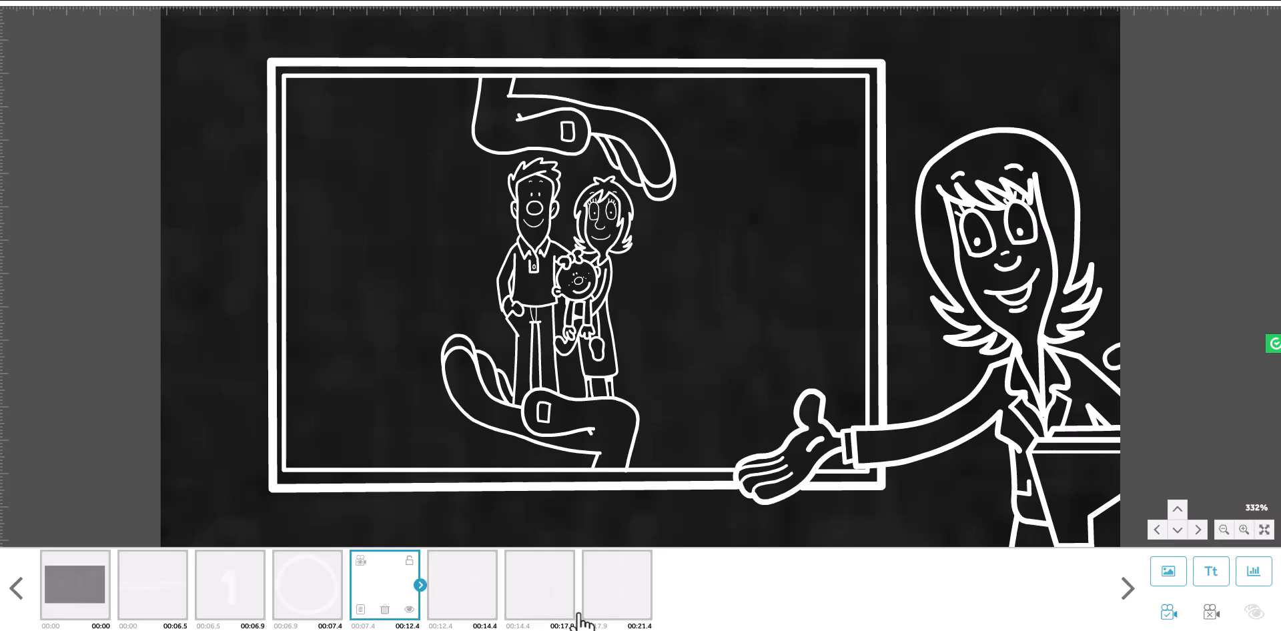
Set the duplicated family image's animate time to 0.0 s, pause to 1.0 s and transition to 0.0 s, and apply.
{"action": "left_click", "coordinate": [620, 604]}
{"action": "left_click", "coordinate": [592, 611]}
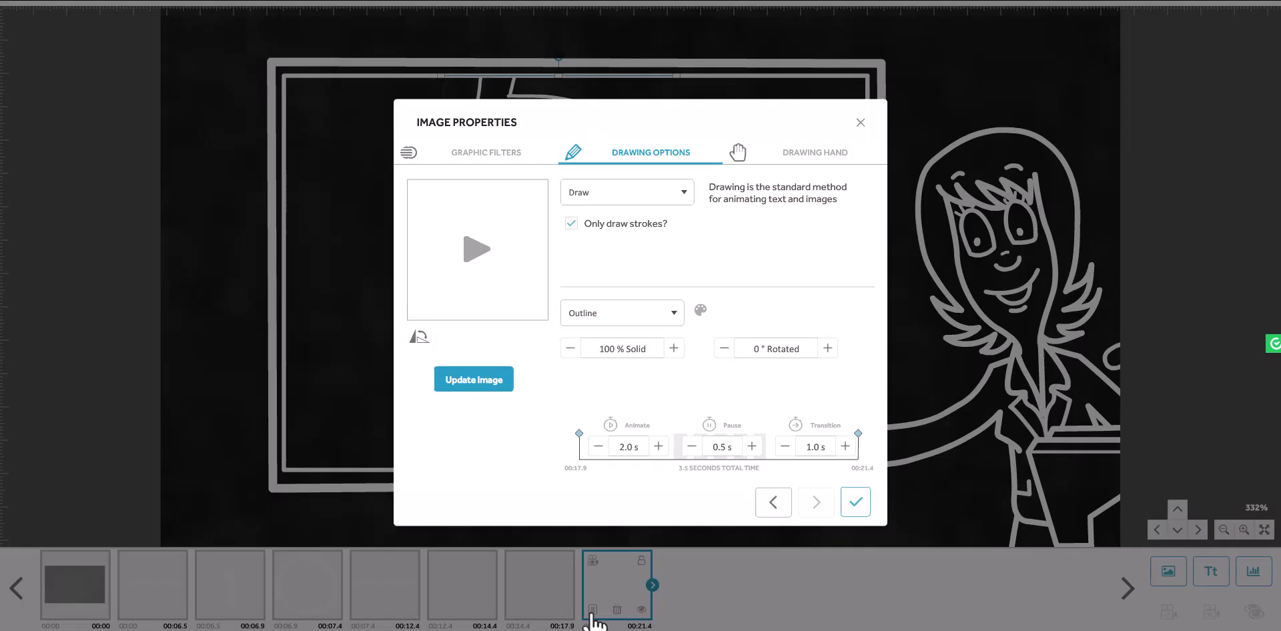
{"action": "left_click", "coordinate": [598, 445]}
{"action": "left_click", "coordinate": [599, 446]}
{"action": "left_click", "coordinate": [599, 445]}
{"action": "left_click", "coordinate": [599, 445]}
{"action": "left_click", "coordinate": [752, 446]}
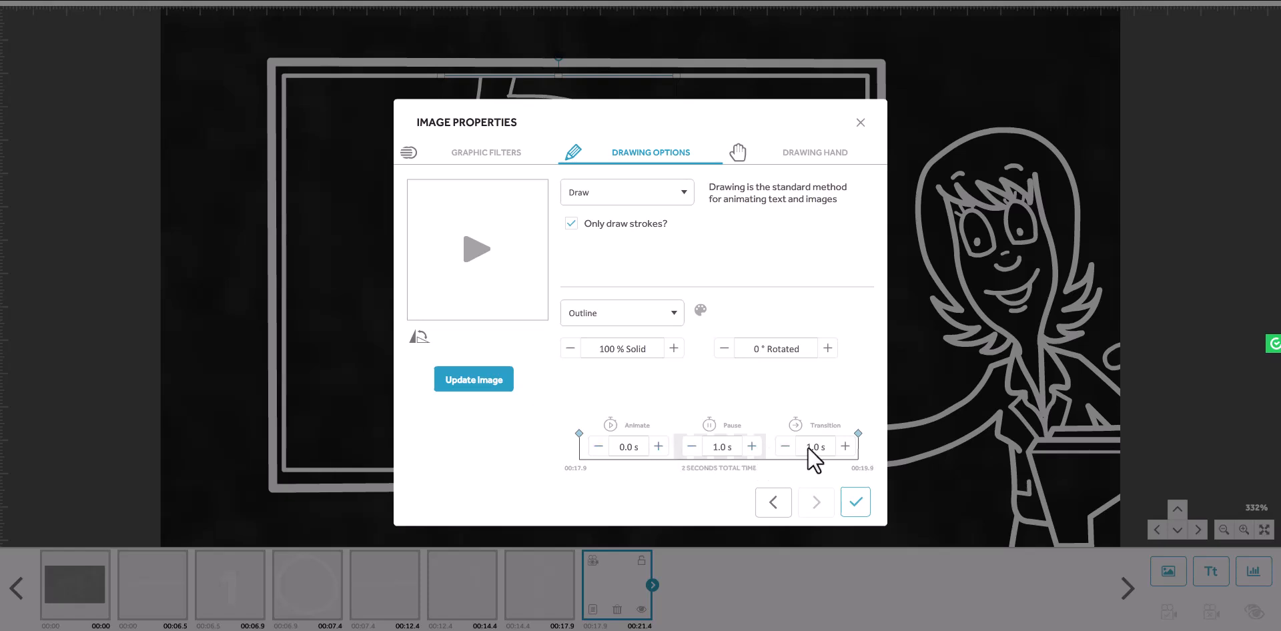
{"action": "left_click", "coordinate": [775, 504]}
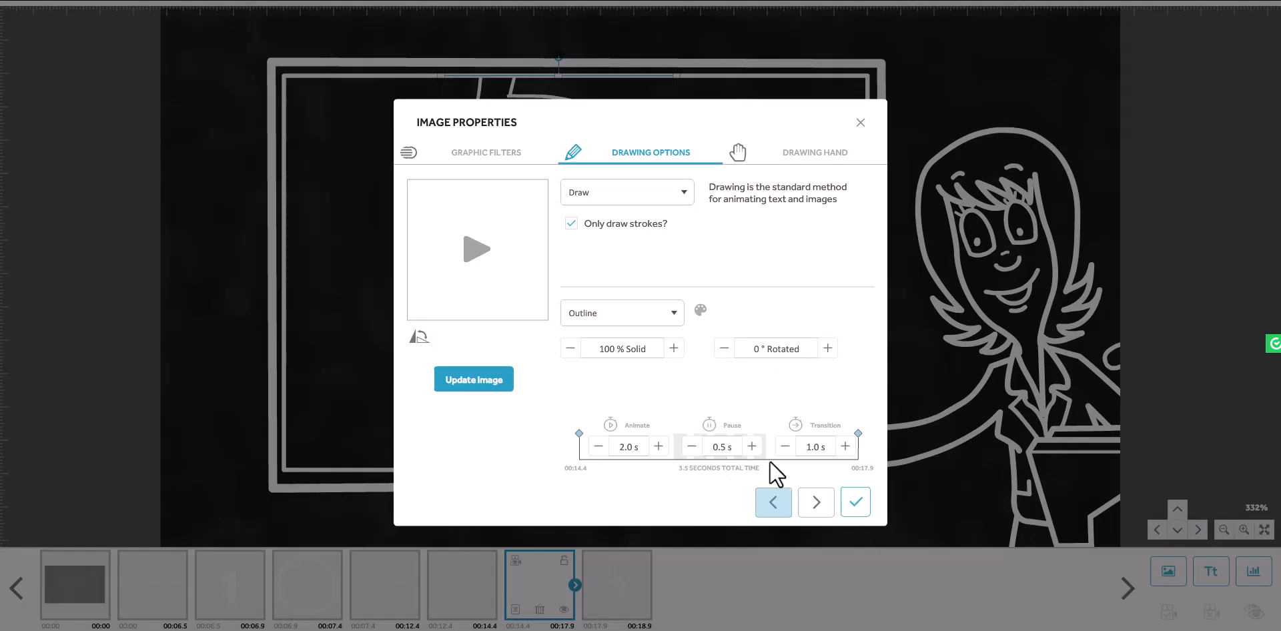
{"action": "left_click", "coordinate": [818, 504]}
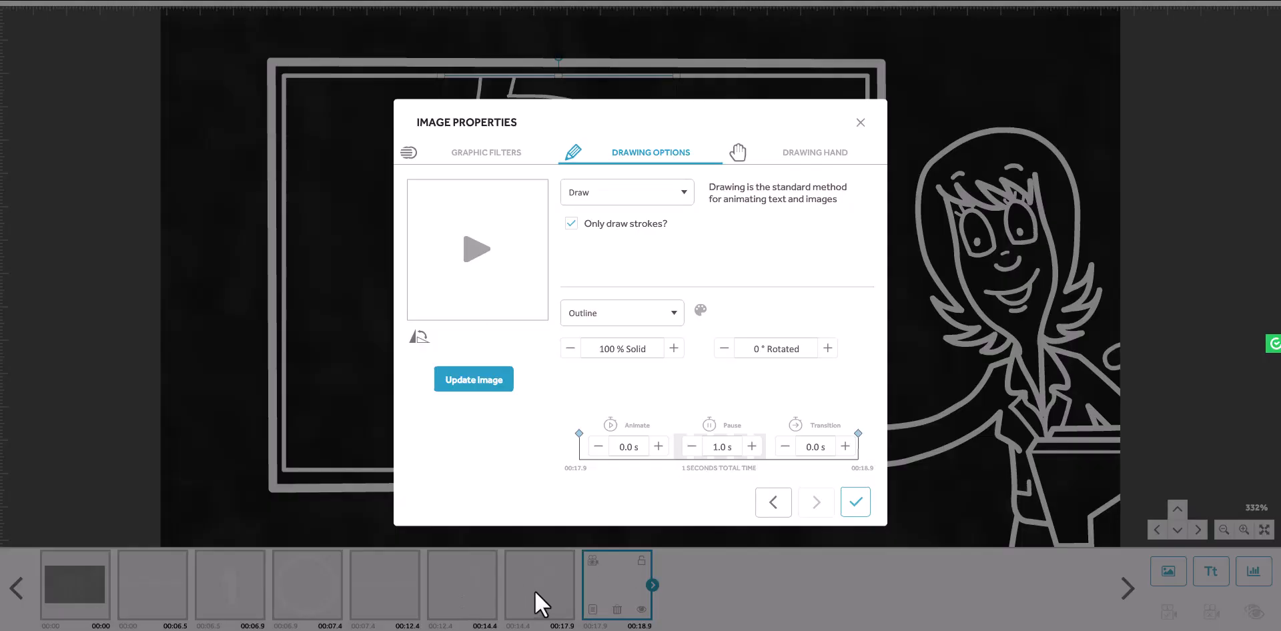
{"action": "left_click", "coordinate": [853, 504]}
{"action": "left_click", "coordinate": [453, 590]}
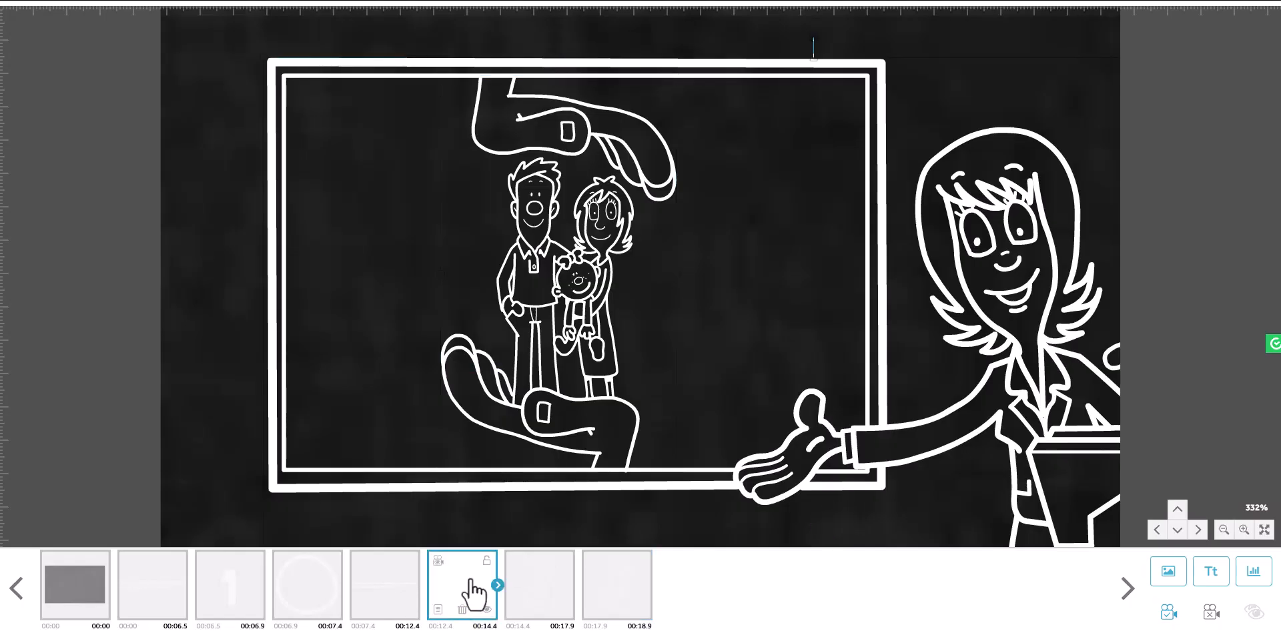